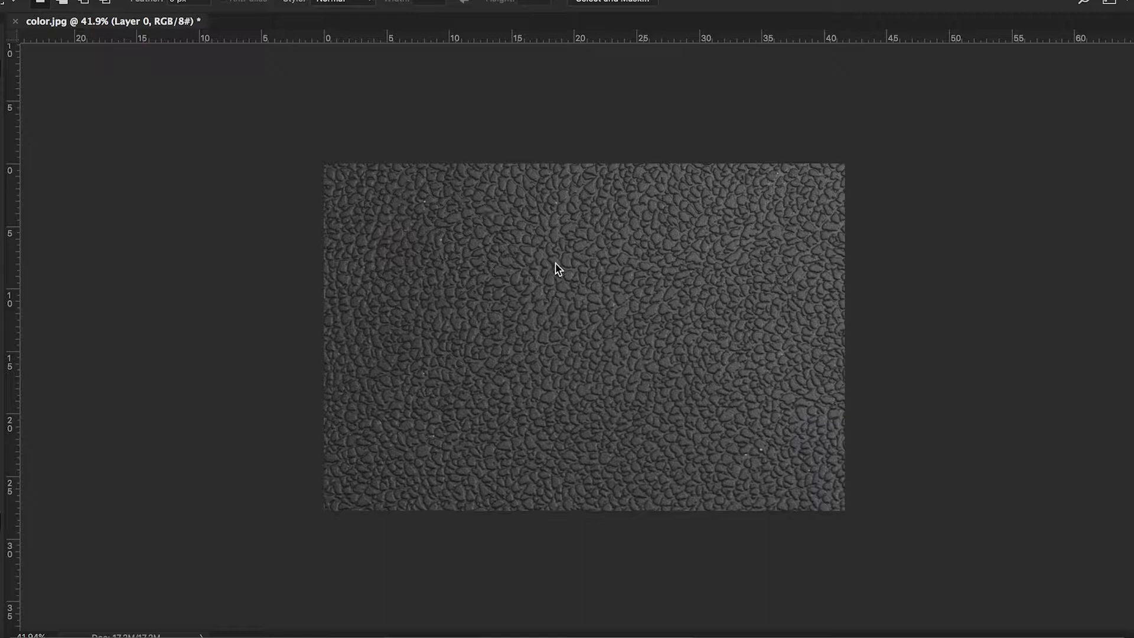
{"action": "scroll", "coordinate": [591, 323], "scroll_direction": "down", "scroll_amount": 3, "text": "alt"}
{"action": "scroll", "coordinate": [580, 322], "scroll_direction": "up", "scroll_amount": 6, "text": "alt"}
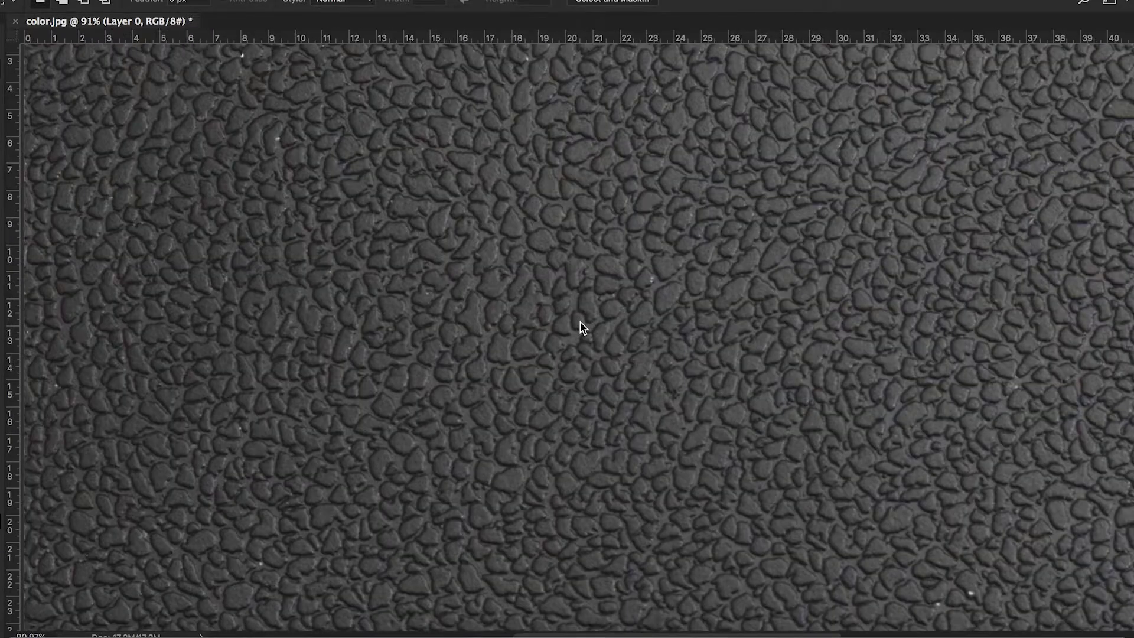
{"action": "scroll", "coordinate": [584, 325], "scroll_direction": "down", "scroll_amount": 4, "text": "alt"}
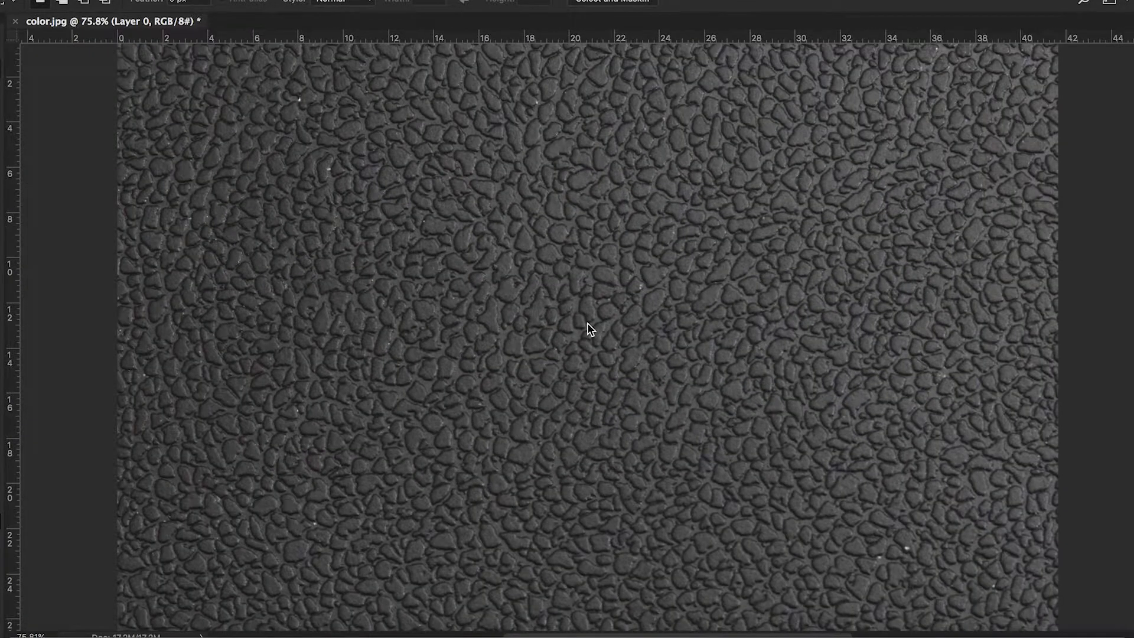
{"action": "scroll", "coordinate": [589, 329], "scroll_direction": "up", "scroll_amount": 1, "text": "alt"}
{"action": "scroll", "coordinate": [590, 329], "scroll_direction": "up", "scroll_amount": 1, "text": "alt"}
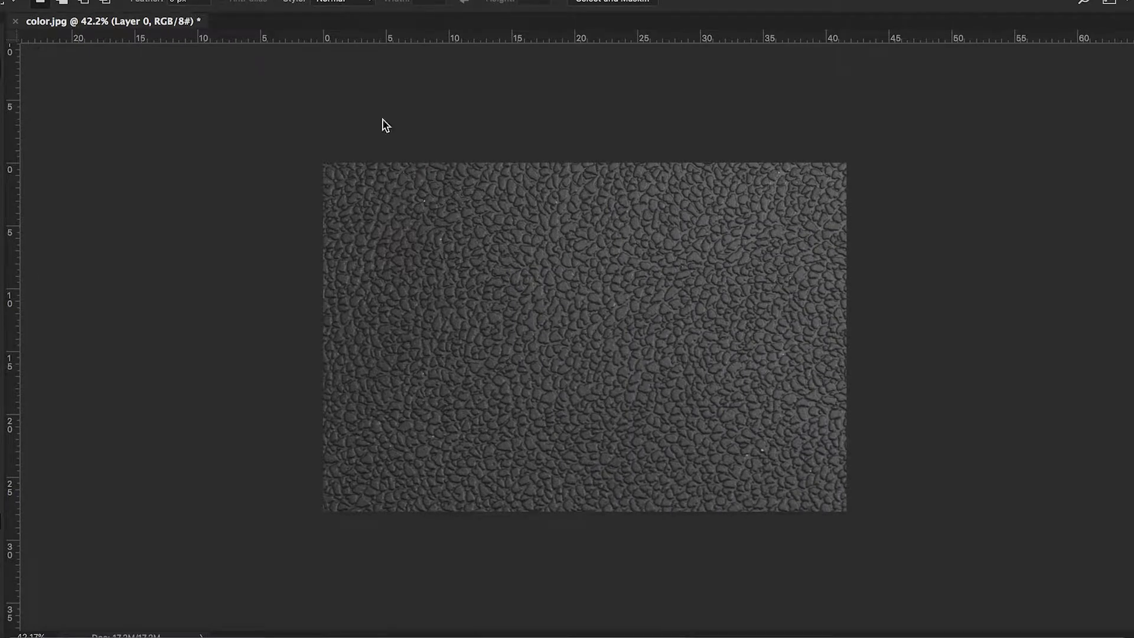
{"action": "left_click", "coordinate": [384, 174]}
Check the image's pixel width and height in the Image Size settings, accepting them as they are
{"action": "left_click", "coordinate": [193, 0]}
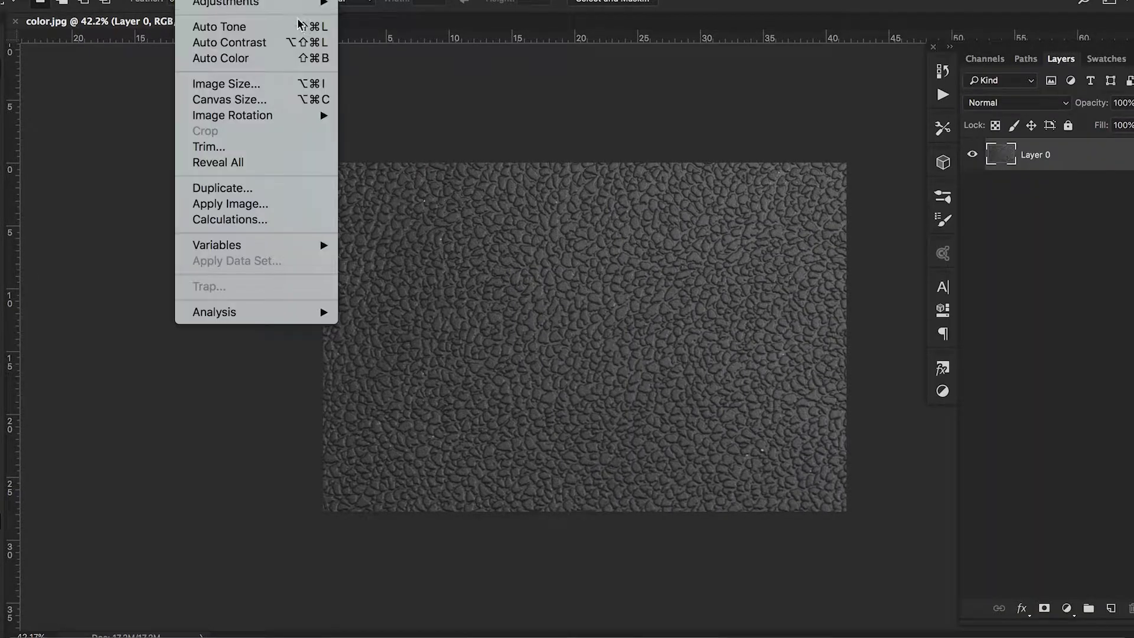
{"action": "left_click", "coordinate": [271, 89]}
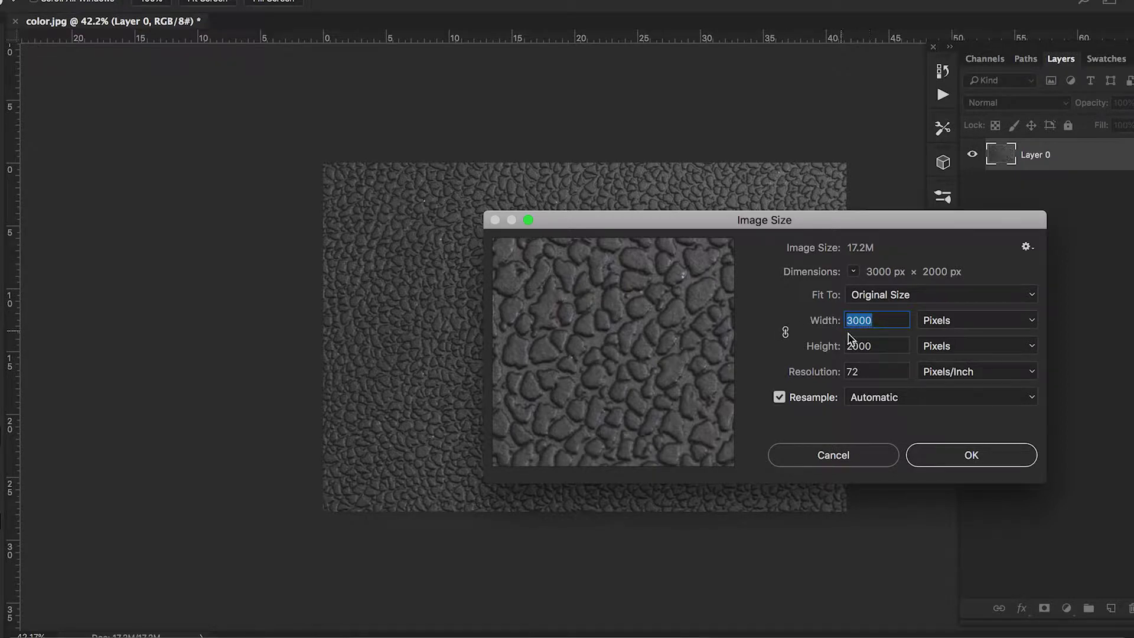
{"action": "left_click", "coordinate": [868, 347]}
{"action": "left_click", "coordinate": [876, 319]}
{"action": "left_click", "coordinate": [882, 320]}
{"action": "left_click", "coordinate": [880, 348]}
{"action": "key", "text": "shift+Tab"}
{"action": "key", "text": "Tab"}
{"action": "key", "text": "shift+Tab"}
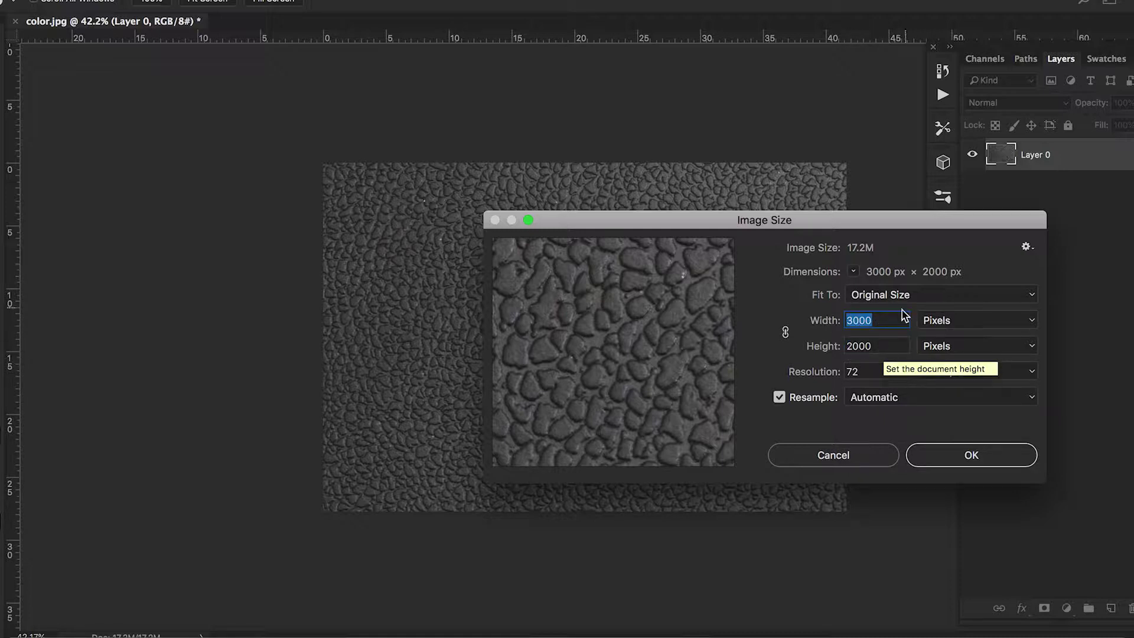
{"action": "key", "text": "Tab"}
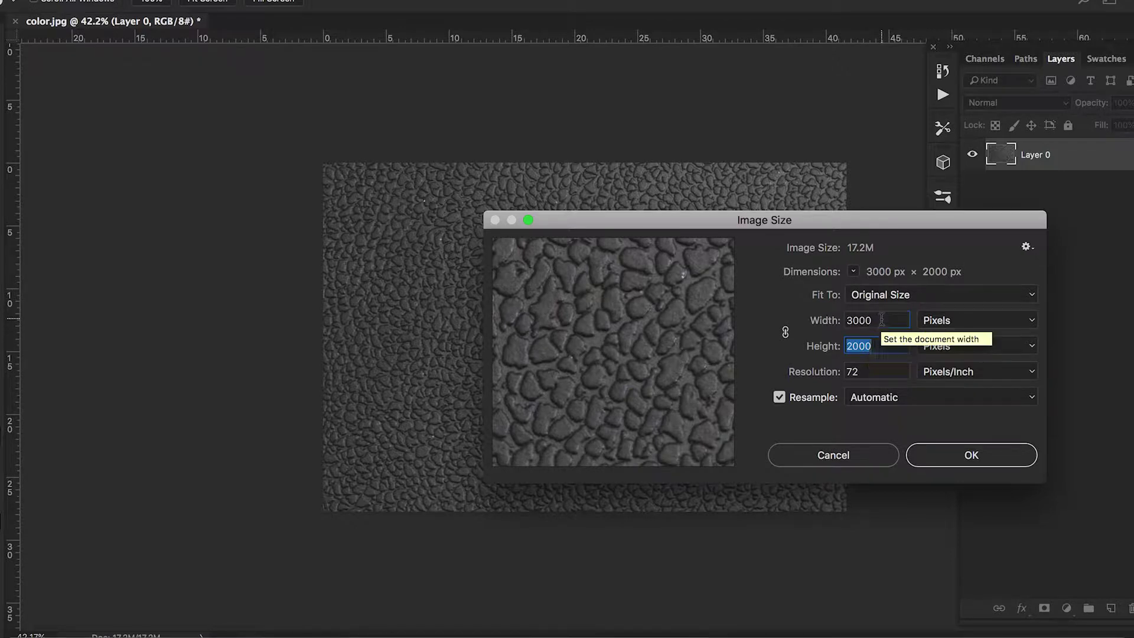
{"action": "key", "text": "shift+Tab"}
{"action": "key", "text": "Tab"}
{"action": "key", "text": "shift+Tab"}
{"action": "key", "text": "Tab"}
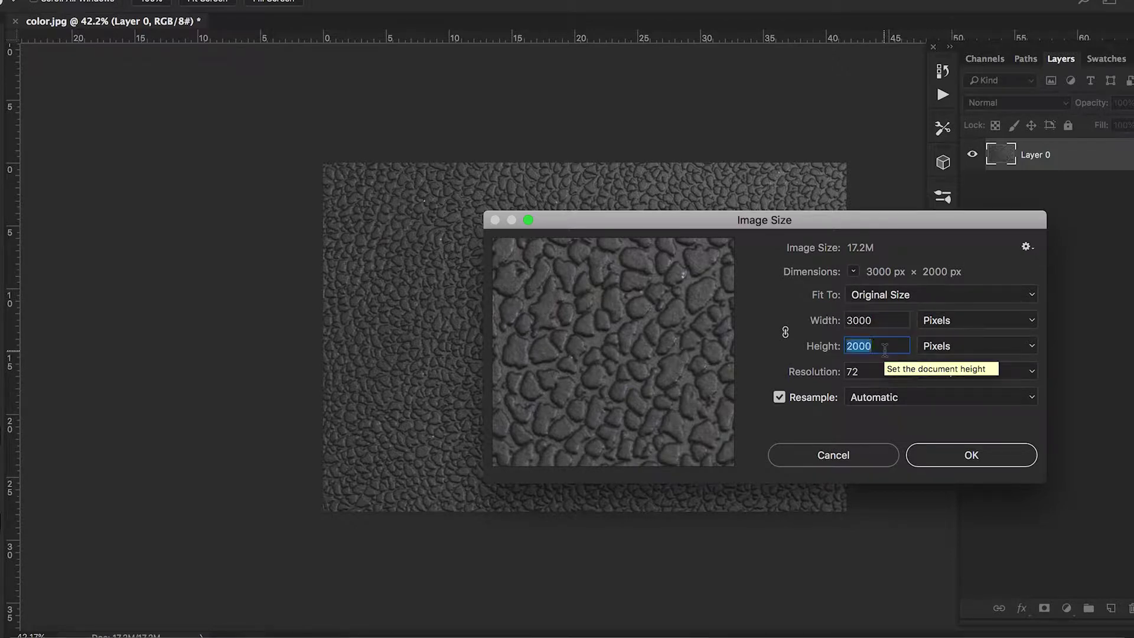
{"action": "left_click", "coordinate": [972, 454]}
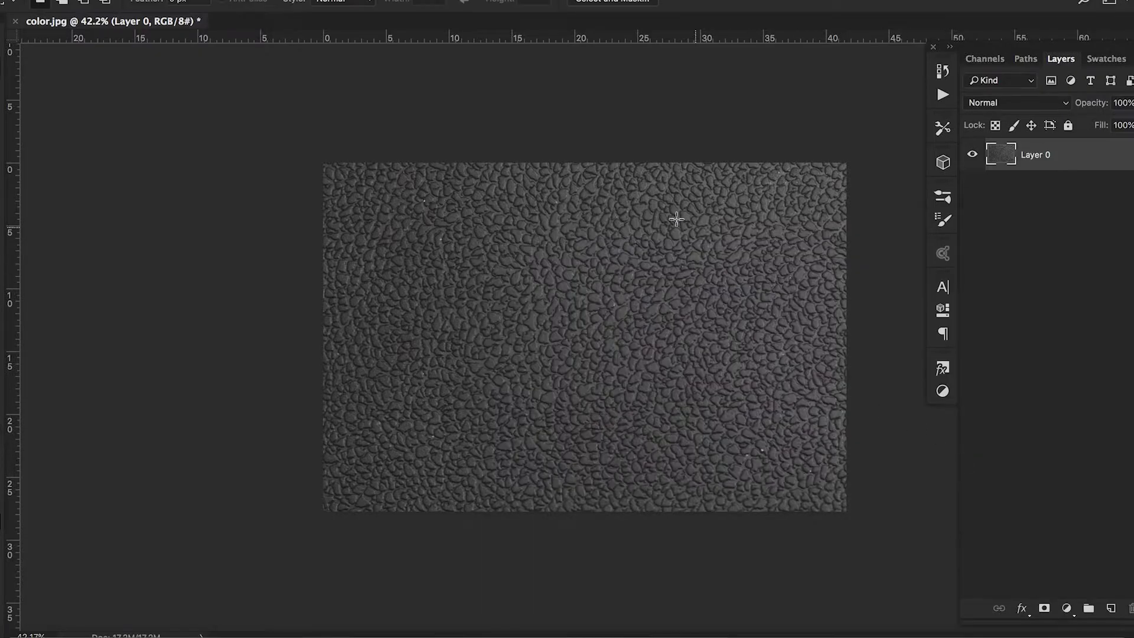
Change the canvas width to 2000 pixels to make the texture square, accepting the clipping
{"action": "left_click", "coordinate": [192, 1]}
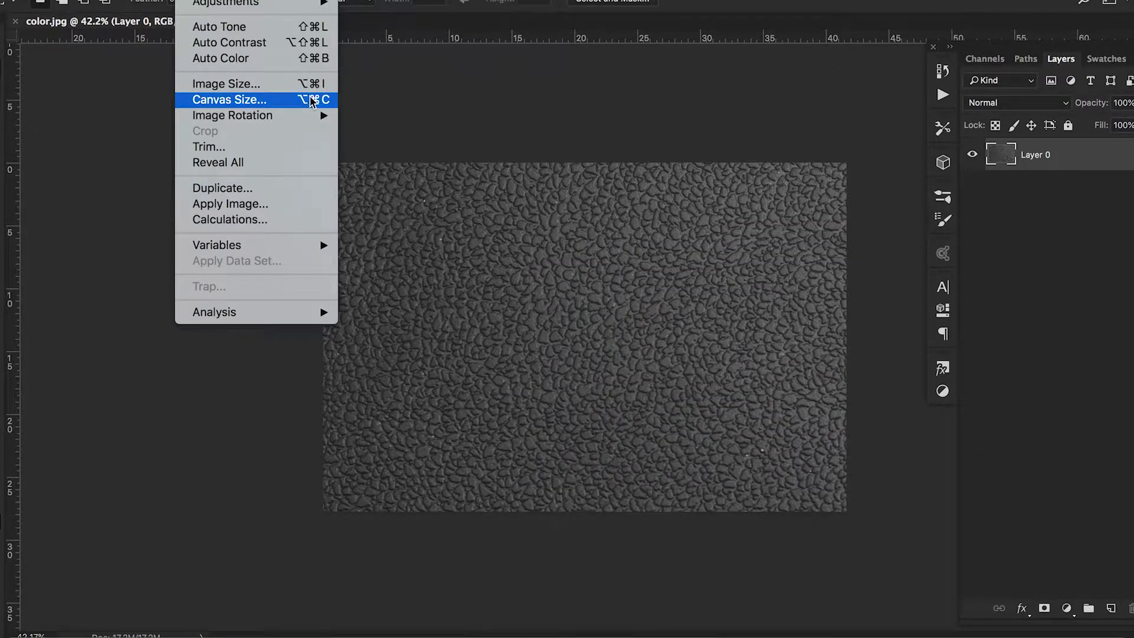
{"action": "left_click", "coordinate": [322, 106]}
{"action": "left_click", "coordinate": [795, 319]}
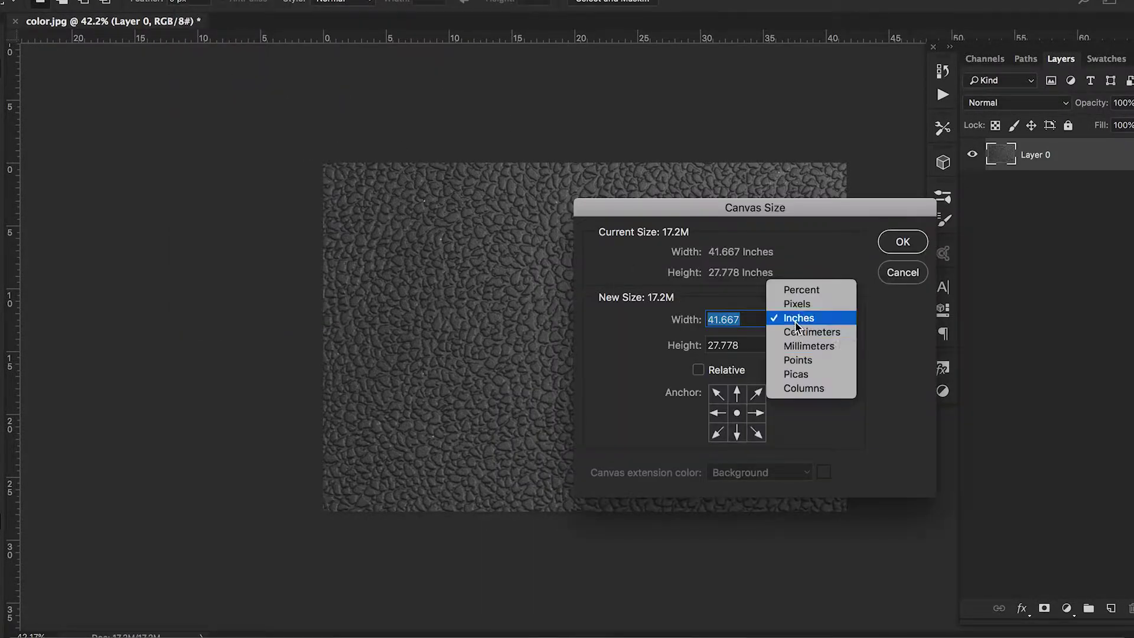
{"action": "left_click", "coordinate": [826, 303]}
{"action": "left_click_drag", "start_coordinate": [749, 318], "coordinate": [702, 317]}
{"action": "type", "text": "2000"}
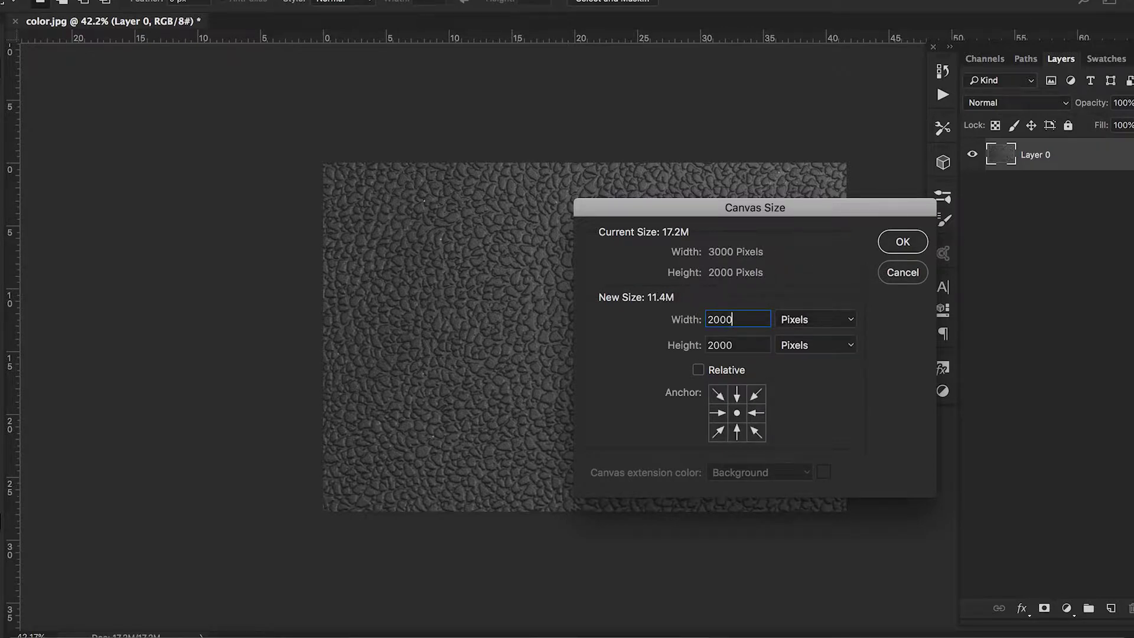
{"action": "left_click", "coordinate": [903, 242]}
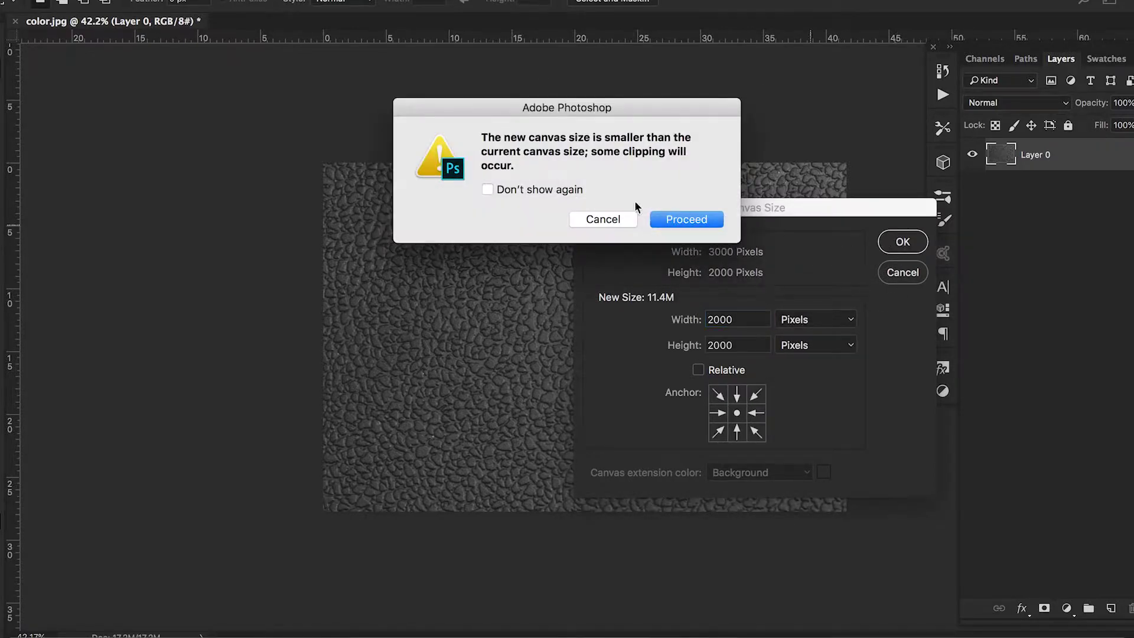
{"action": "left_click", "coordinate": [691, 219]}
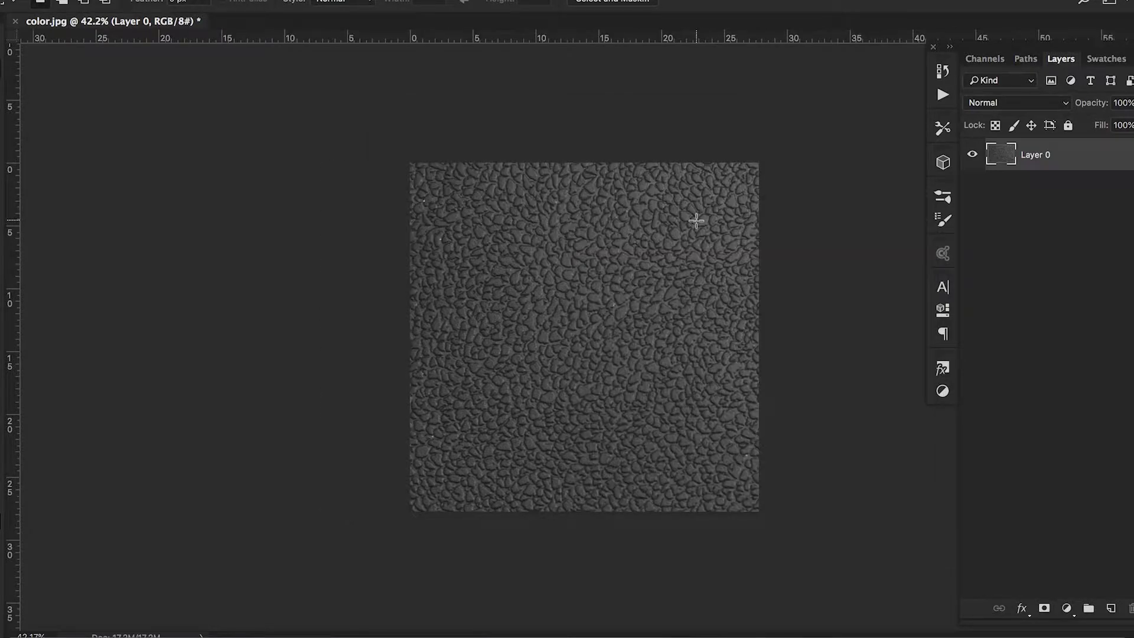
{"action": "scroll", "coordinate": [678, 321], "scroll_direction": "down", "scroll_amount": 2, "text": "alt"}
{"action": "scroll", "coordinate": [679, 322], "scroll_direction": "up", "scroll_amount": 6, "text": "alt"}
{"action": "scroll", "coordinate": [679, 321], "scroll_direction": "down", "scroll_amount": 2, "text": "alt"}
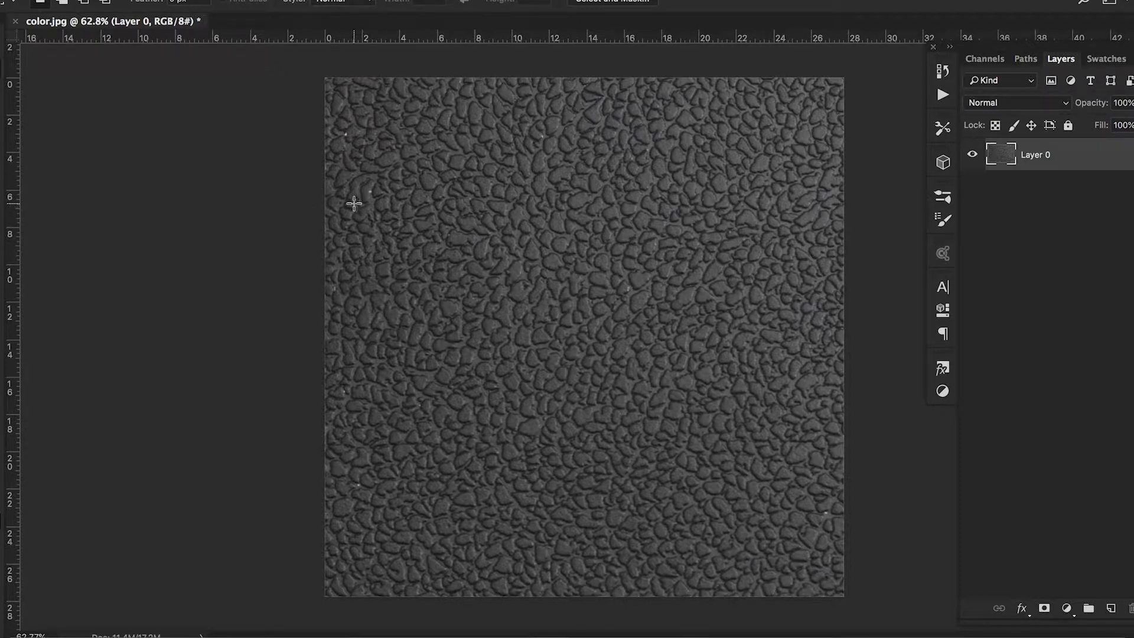
{"action": "key", "text": "c"}
{"action": "left_click_drag", "start_coordinate": [325, 80], "coordinate": [293, 67]}
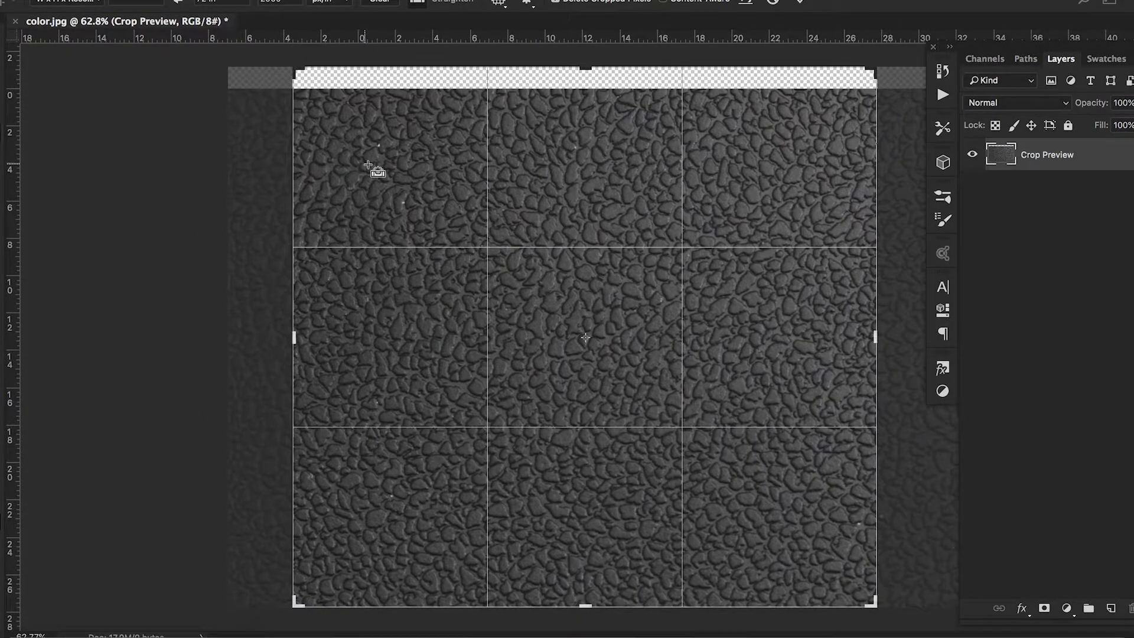
{"action": "key", "text": "ctrl+z"}
{"action": "left_click", "coordinate": [803, 3]}
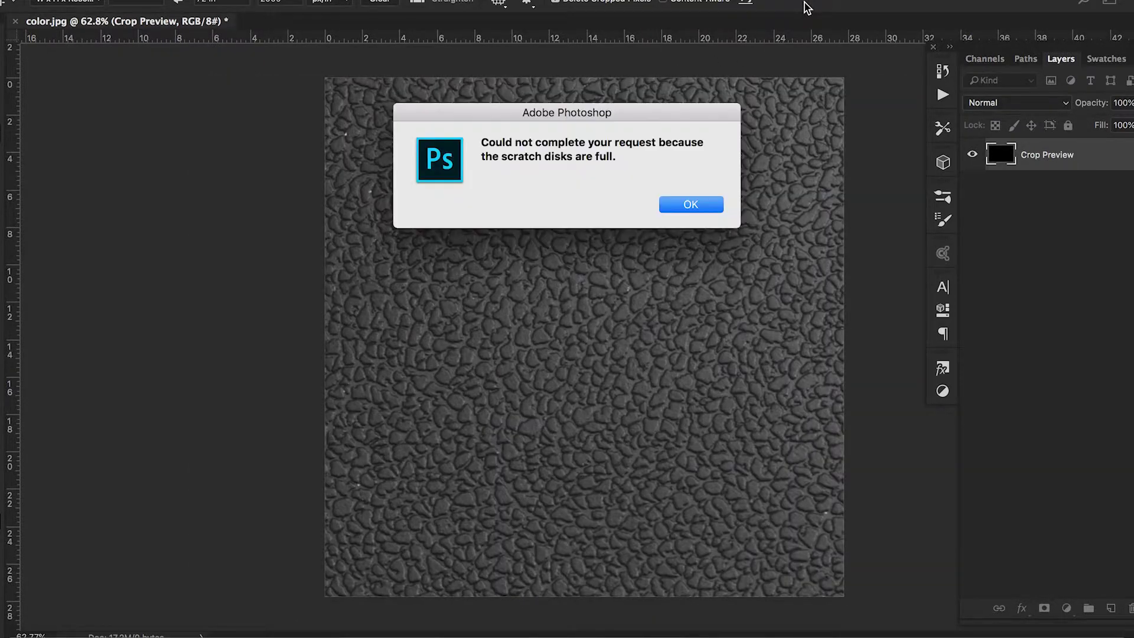
{"action": "left_click", "coordinate": [688, 202]}
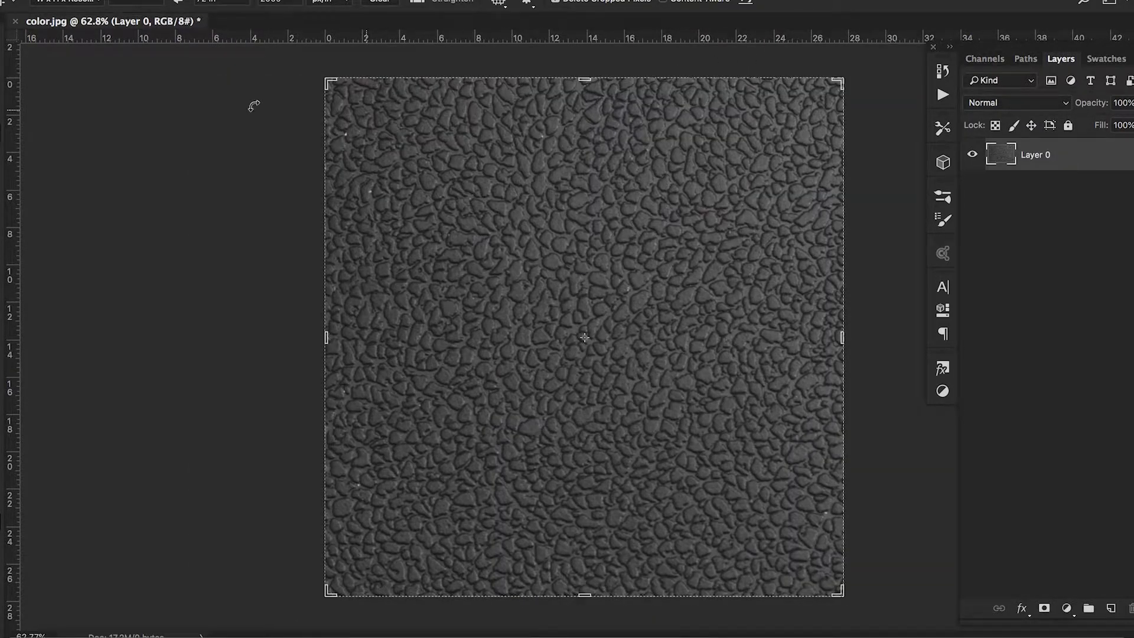
{"action": "left_click", "coordinate": [2, 80]}
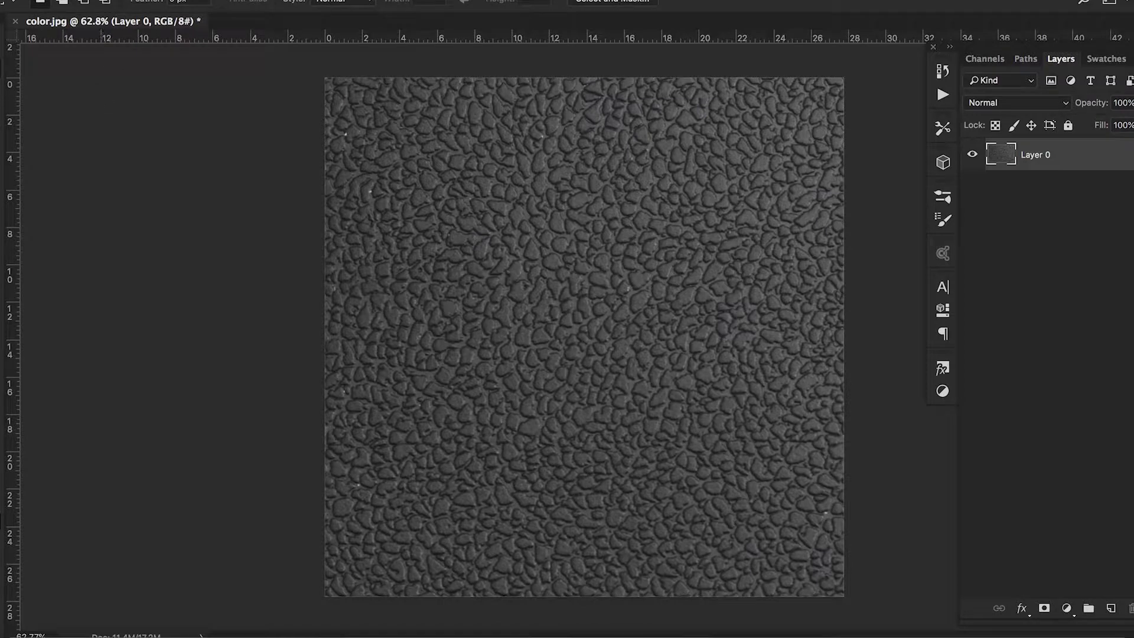
Verify that the cropped image's width and height match in the Image Size settings
{"action": "left_click", "coordinate": [190, 2]}
{"action": "left_click", "coordinate": [281, 83]}
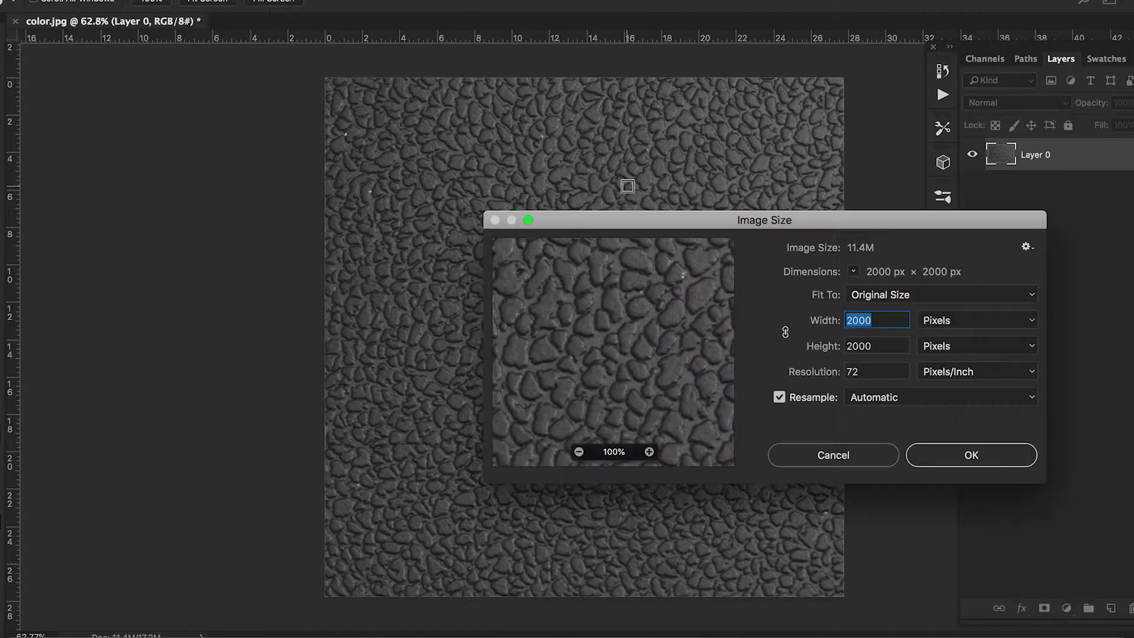
{"action": "left_click", "coordinate": [878, 321]}
{"action": "double_click", "coordinate": [881, 341]}
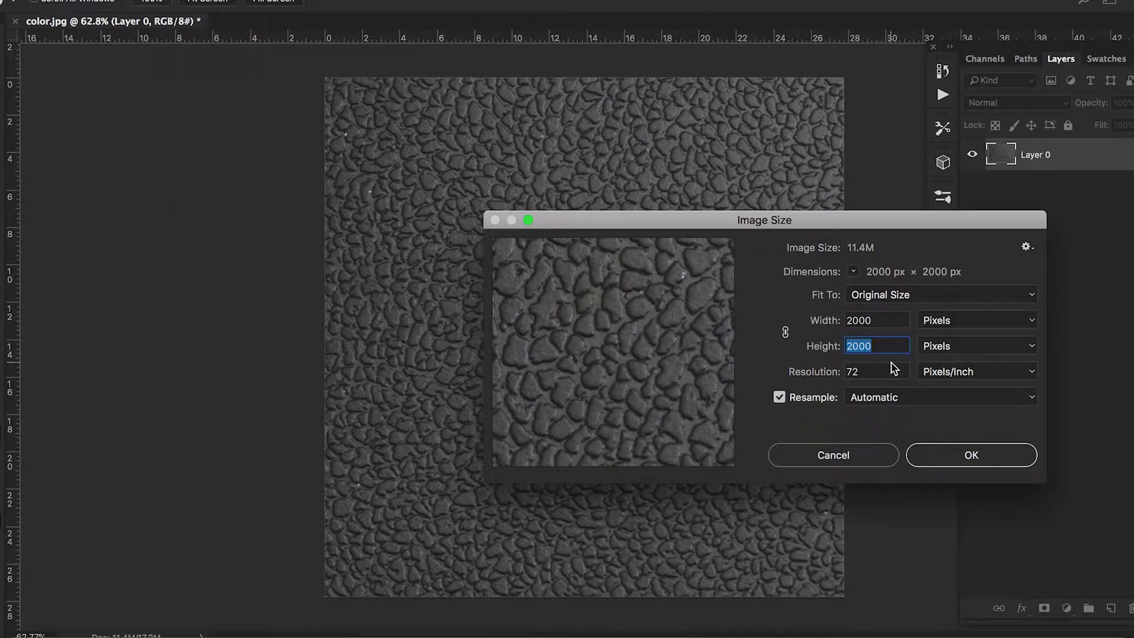
{"action": "left_click", "coordinate": [967, 459]}
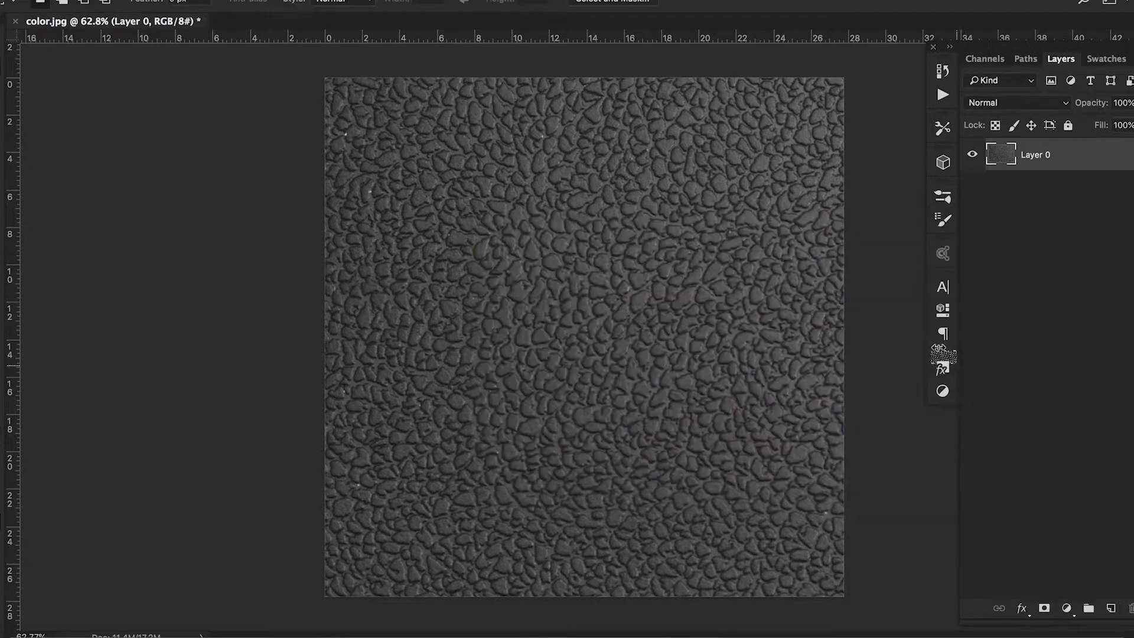
Add a Levels adjustment layer above the texture with input levels of 19 for shadows, 1.12 for midtones and 197 for highlights
{"action": "left_click", "coordinate": [1067, 608]}
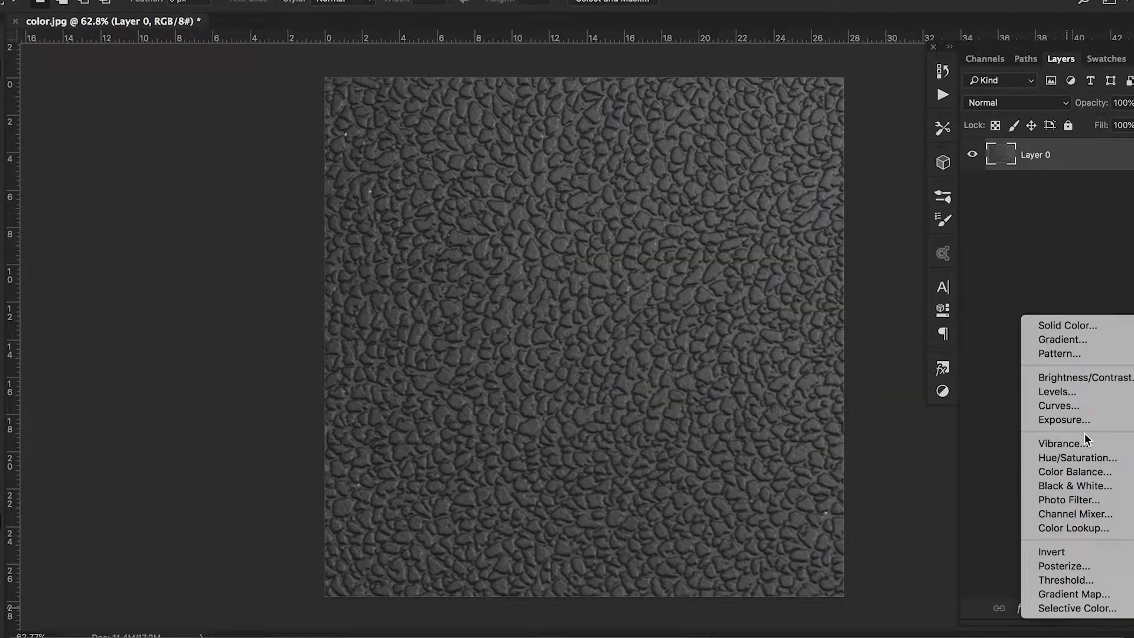
{"action": "left_click", "coordinate": [1115, 396]}
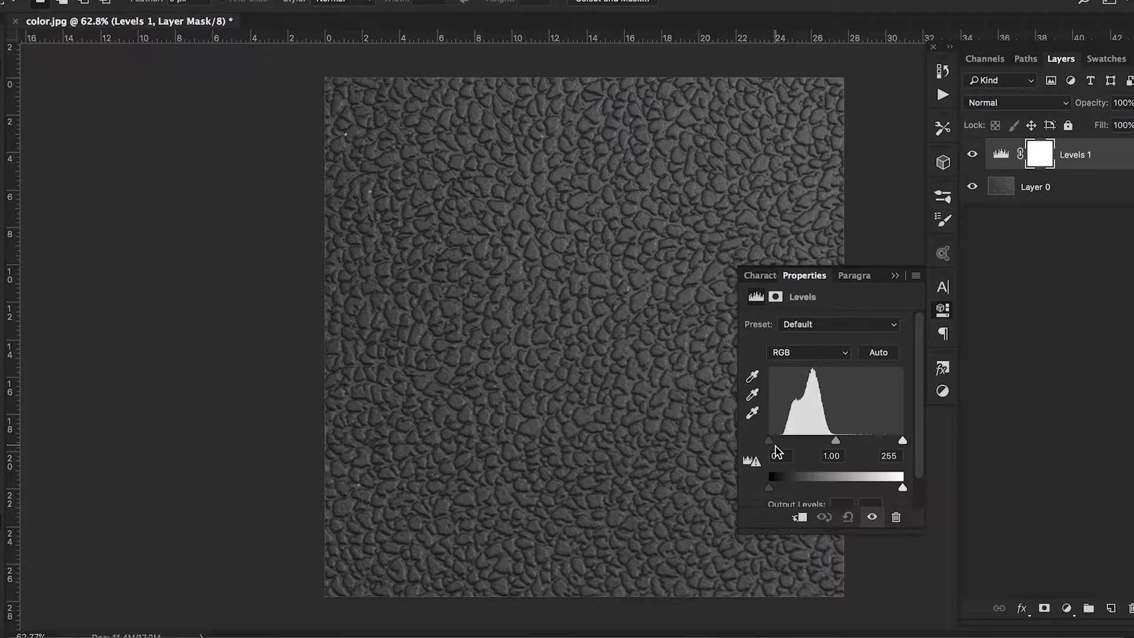
{"action": "left_click_drag", "start_coordinate": [771, 444], "coordinate": [780, 444]}
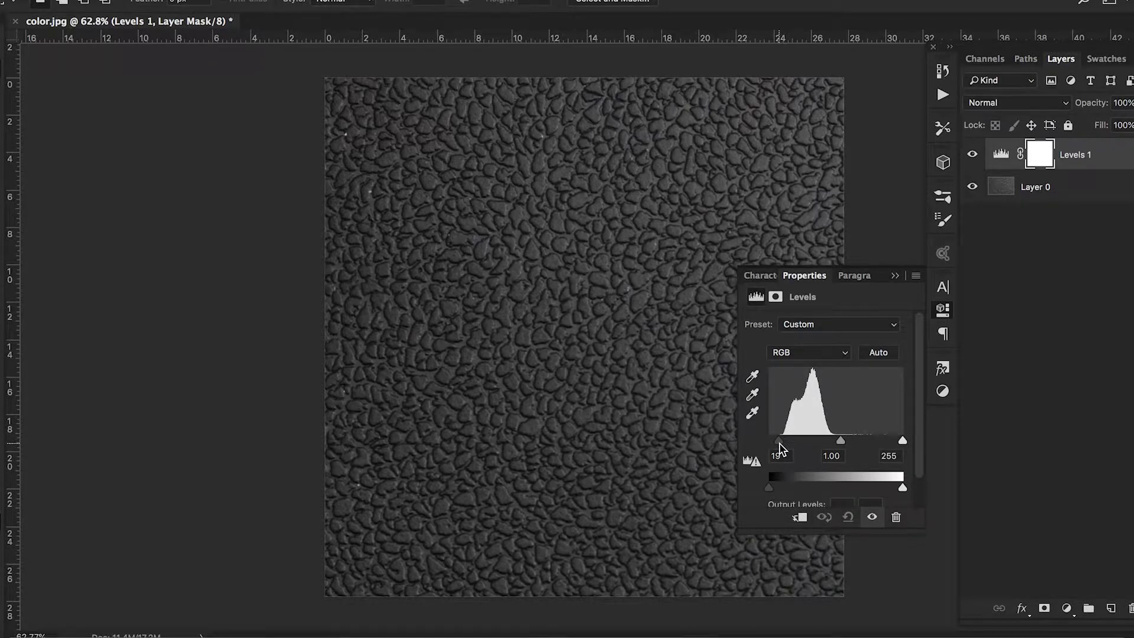
{"action": "left_click_drag", "start_coordinate": [902, 440], "coordinate": [821, 443]}
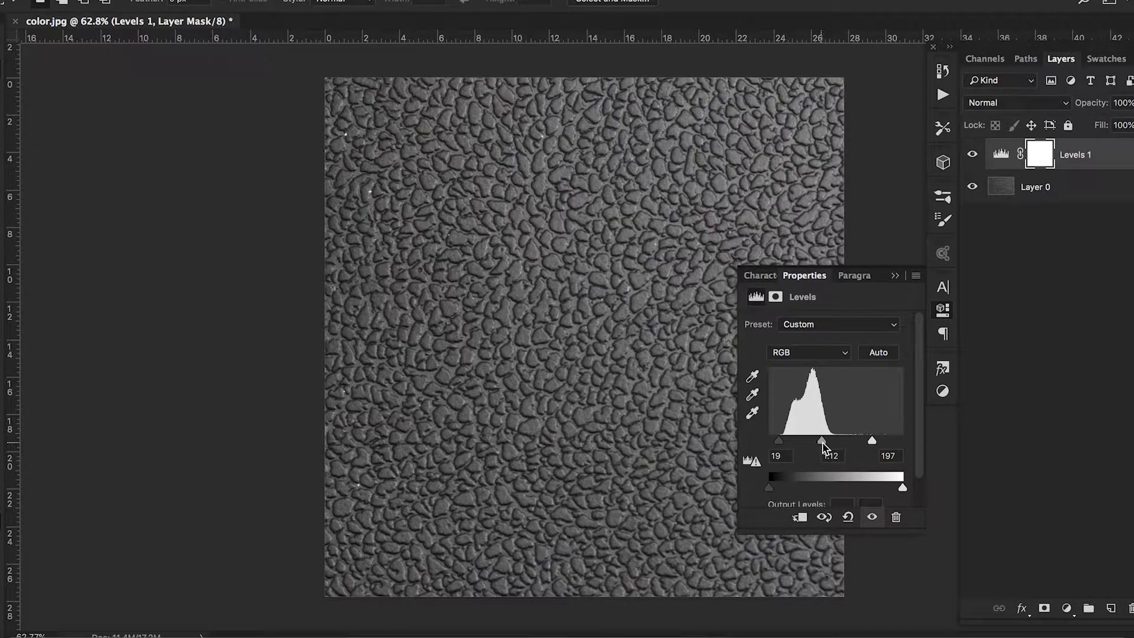
{"action": "left_click", "coordinate": [895, 276]}
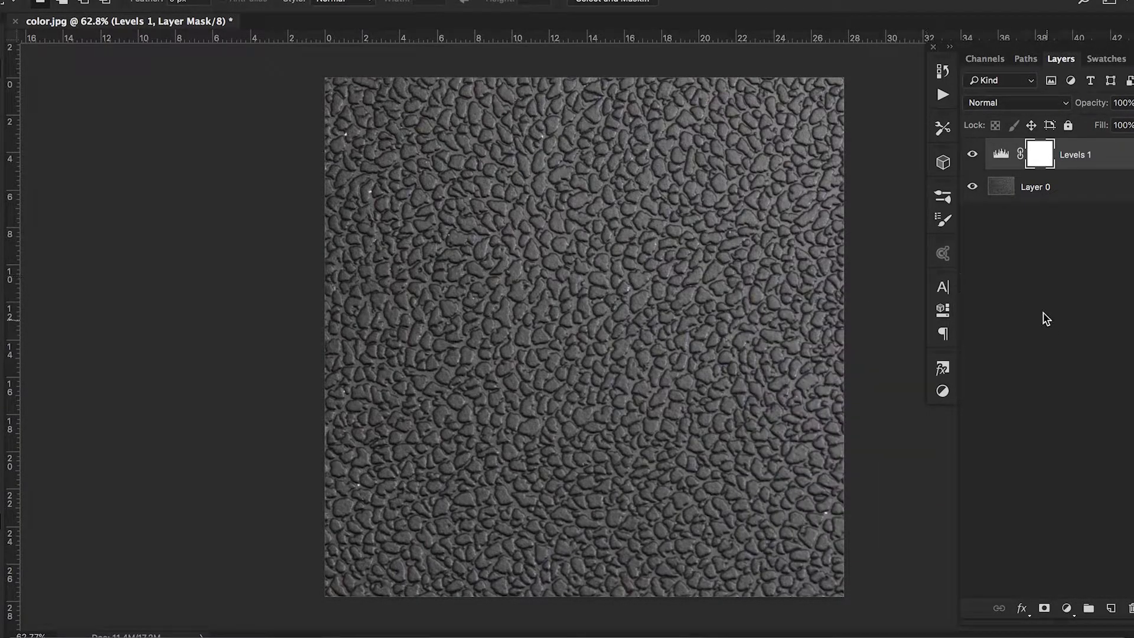
Compare the texture with and without the Levels adjustment and inspect its surface up close
{"action": "left_click", "coordinate": [971, 154]}
{"action": "left_click", "coordinate": [972, 154]}
{"action": "left_click", "coordinate": [972, 154]}
{"action": "left_click", "coordinate": [972, 154]}
{"action": "scroll", "coordinate": [573, 217], "scroll_direction": "down", "scroll_amount": 3, "text": "alt"}
{"action": "scroll", "coordinate": [574, 215], "scroll_direction": "up", "scroll_amount": 3, "text": "alt"}
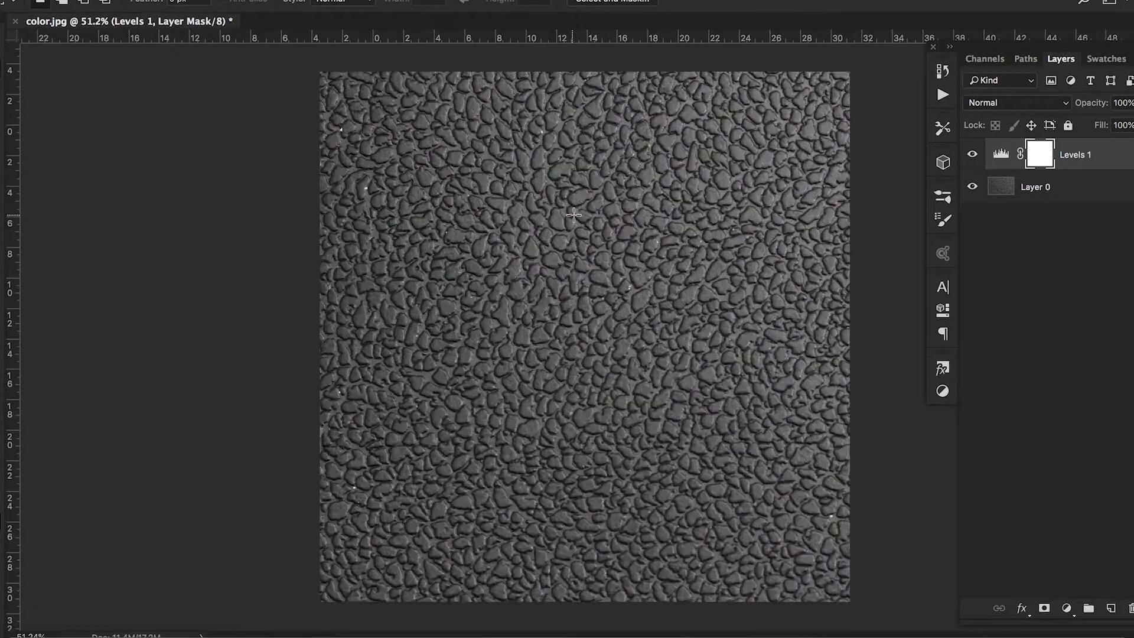
{"action": "scroll", "coordinate": [573, 216], "scroll_direction": "up", "scroll_amount": 3, "text": "alt"}
{"action": "scroll", "coordinate": [596, 237], "scroll_direction": "down", "scroll_amount": 3, "text": "alt"}
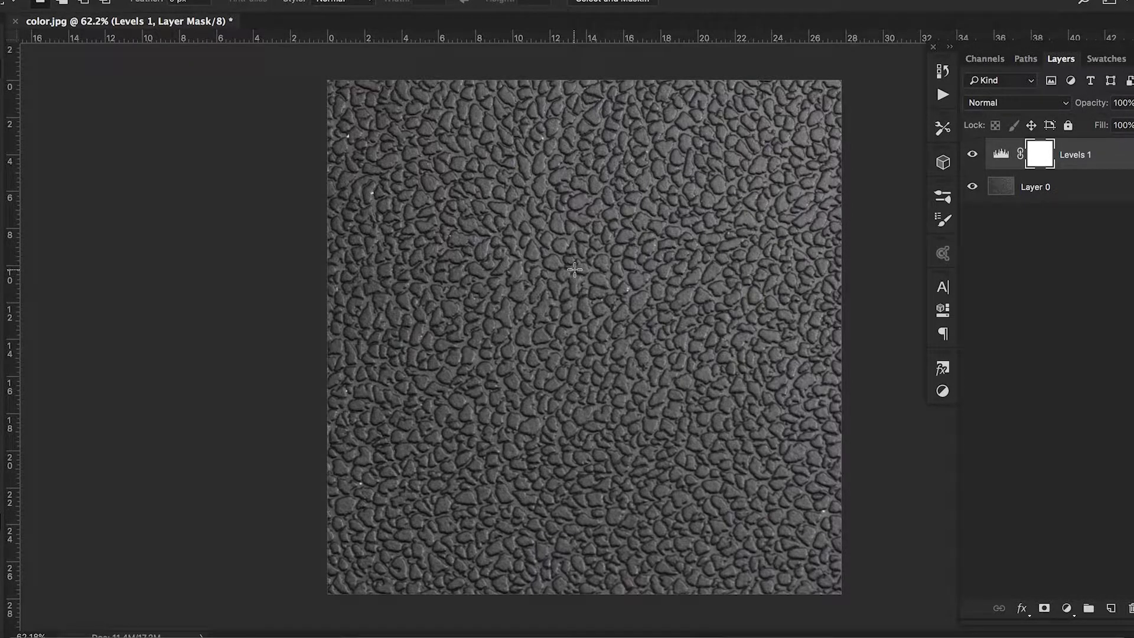
Add a Hue/Saturation adjustment layer with Colorize enabled, tuning hue and saturation to give the texture a golden-brown tint
{"action": "left_click", "coordinate": [1067, 609]}
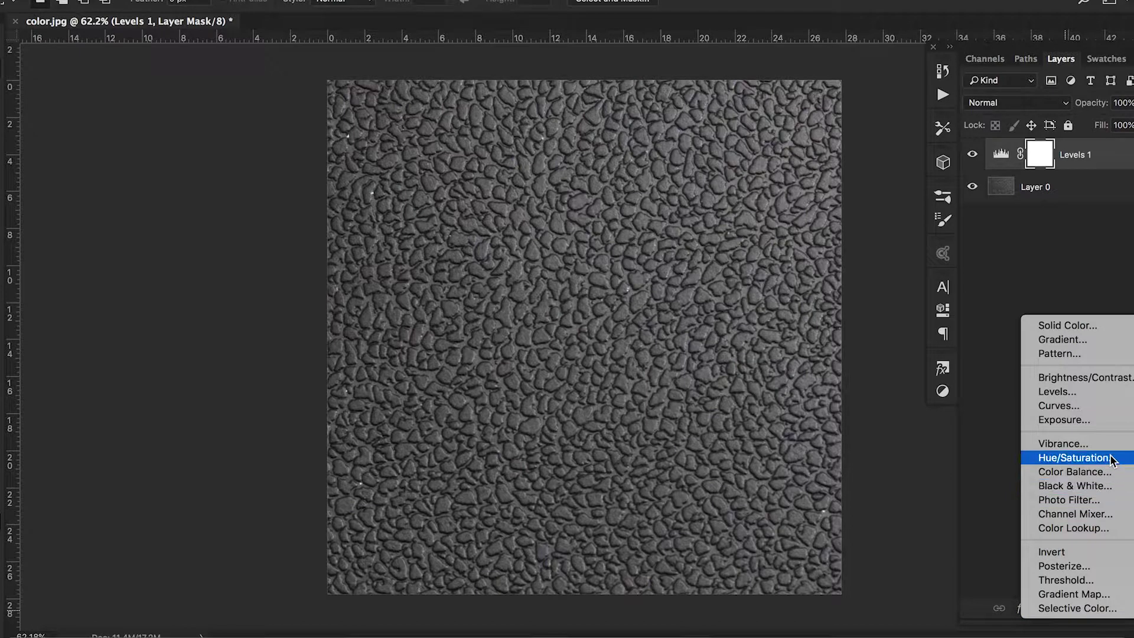
{"action": "left_click", "coordinate": [1074, 458]}
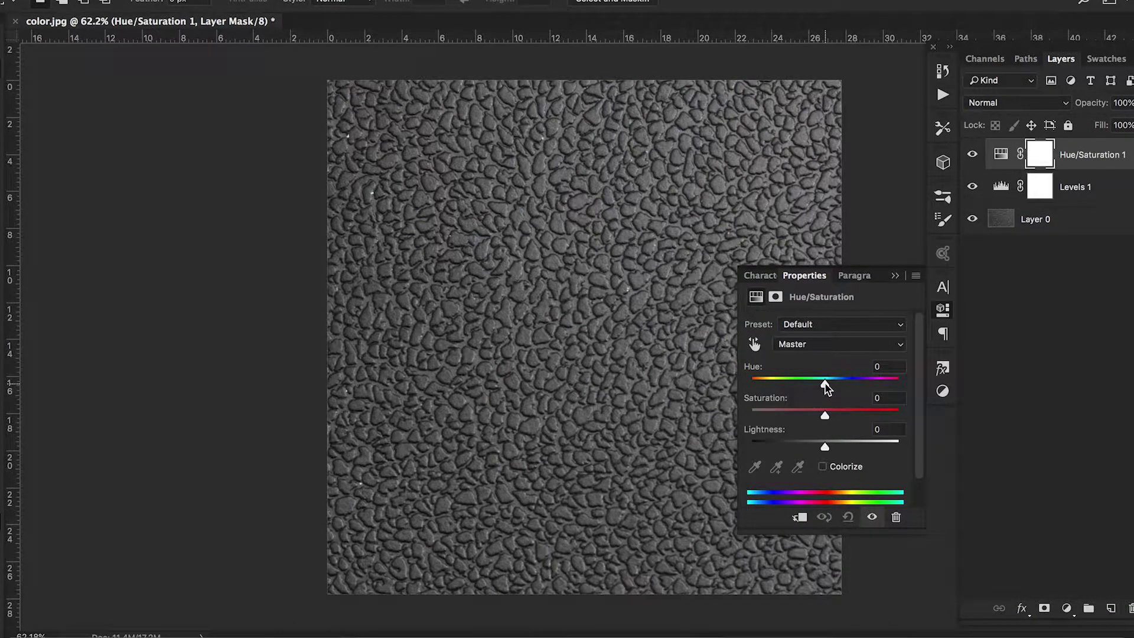
{"action": "left_click_drag", "start_coordinate": [827, 415], "coordinate": [839, 417]}
{"action": "left_click", "coordinate": [825, 467]}
{"action": "left_click_drag", "start_coordinate": [750, 385], "coordinate": [775, 387]}
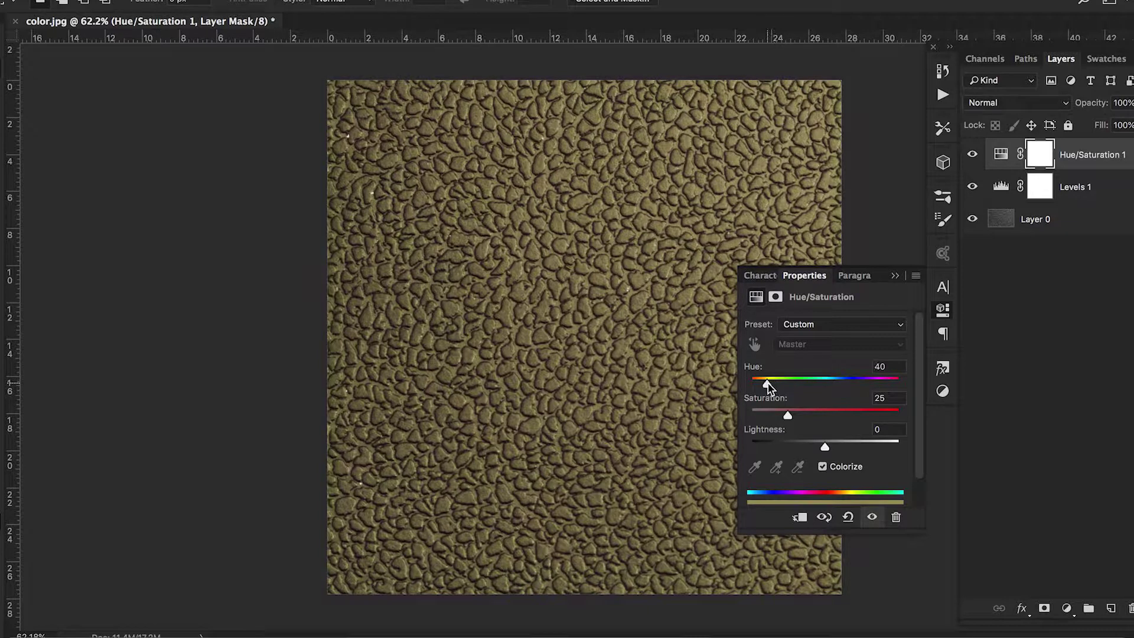
{"action": "left_click_drag", "start_coordinate": [787, 416], "coordinate": [809, 427]}
{"action": "left_click", "coordinate": [895, 275]}
Compare the texture's colour with and without the Hue/Saturation adjustment
{"action": "left_click", "coordinate": [971, 156]}
{"action": "left_click", "coordinate": [971, 156]}
{"action": "left_click", "coordinate": [972, 156]}
{"action": "left_click", "coordinate": [972, 156]}
{"action": "left_click", "coordinate": [972, 156]}
{"action": "left_click", "coordinate": [972, 156]}
{"action": "left_click", "coordinate": [972, 156]}
{"action": "left_click", "coordinate": [972, 156]}
{"action": "left_click", "coordinate": [972, 156]}
{"action": "left_click", "coordinate": [972, 156]}
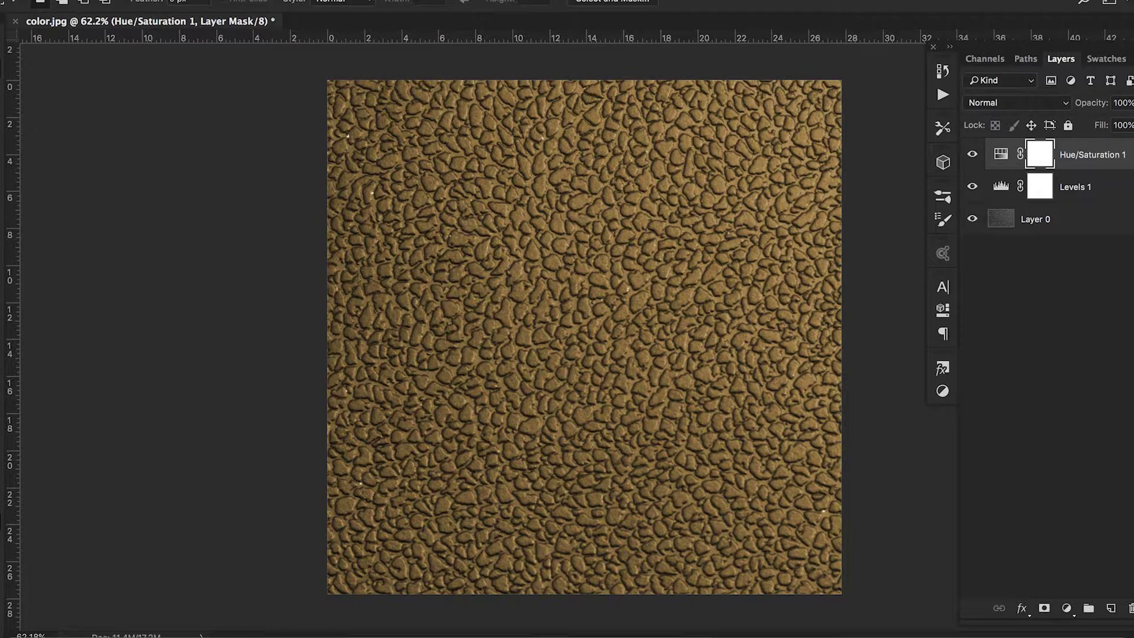
Save the tinted texture as a PNG copy named color.png in the same folder, accepting the PNG format options
{"action": "left_click", "coordinate": [119, 1]}
{"action": "left_click", "coordinate": [236, 125]}
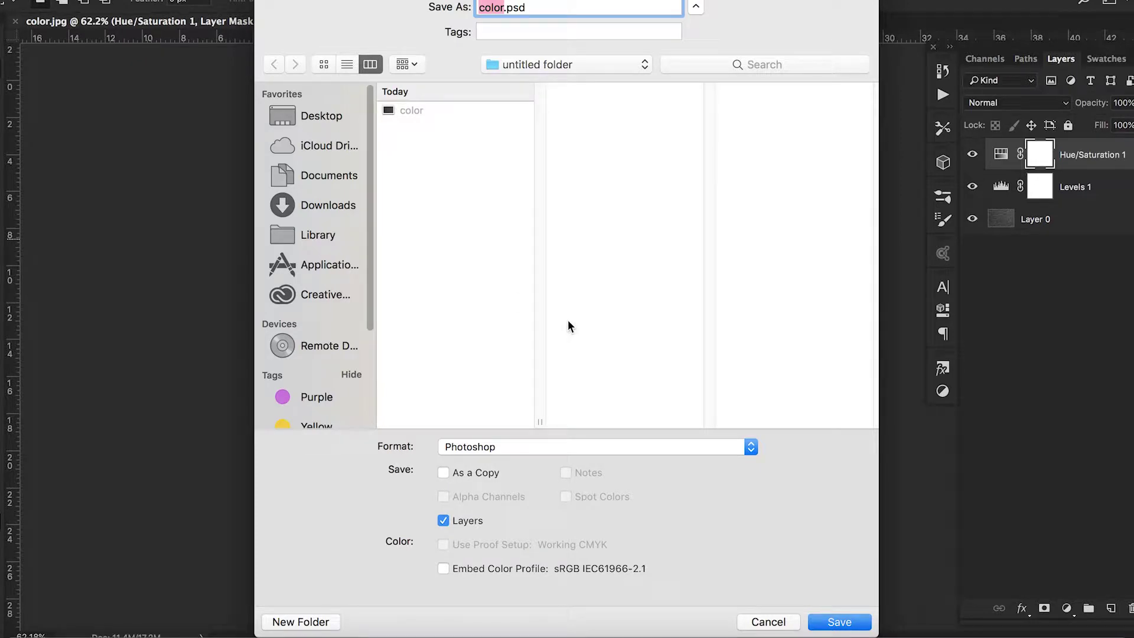
{"action": "left_click", "coordinate": [519, 446]}
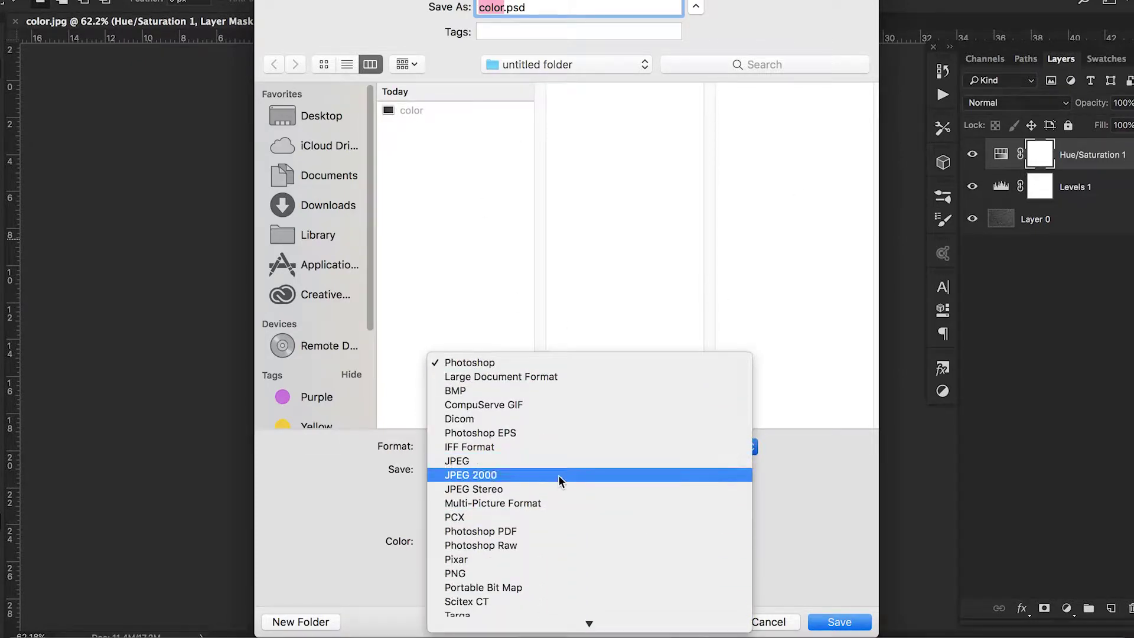
{"action": "left_click", "coordinate": [547, 573]}
{"action": "left_click", "coordinate": [840, 622]}
{"action": "left_click", "coordinate": [666, 249]}
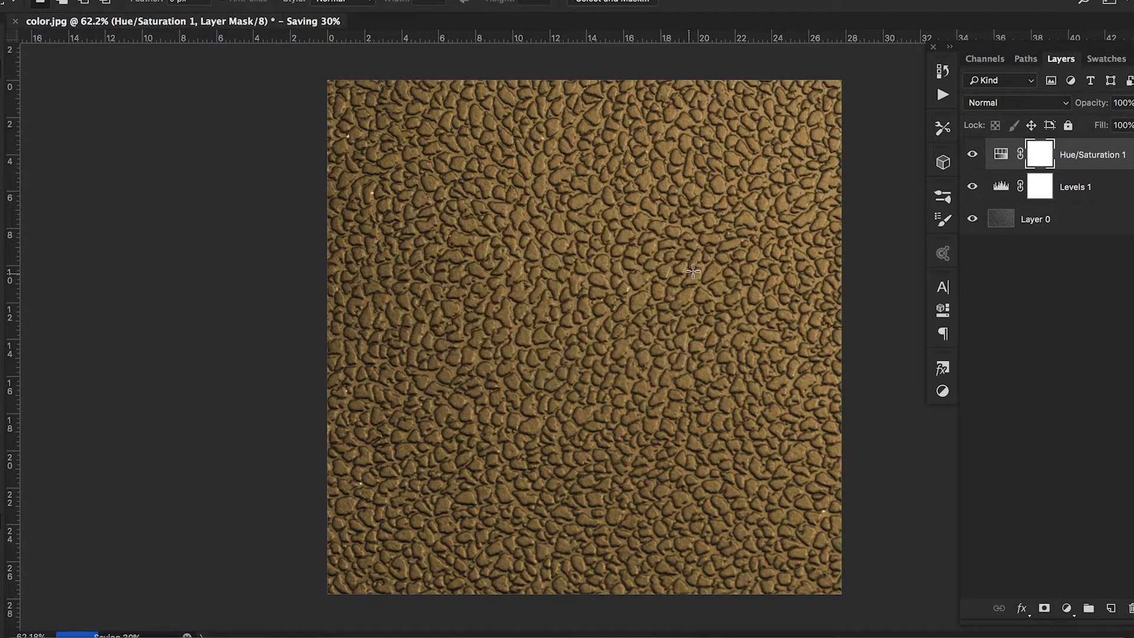
Merge the base texture layer with its Levels and Hue/Saturation adjustment layers into a single layer
{"action": "left_click", "coordinate": [1001, 221]}
{"action": "left_click", "coordinate": [1002, 190]}
{"action": "left_click", "coordinate": [1003, 155]}
{"action": "left_click", "coordinate": [1003, 186]}
{"action": "left_click", "coordinate": [1001, 219]}
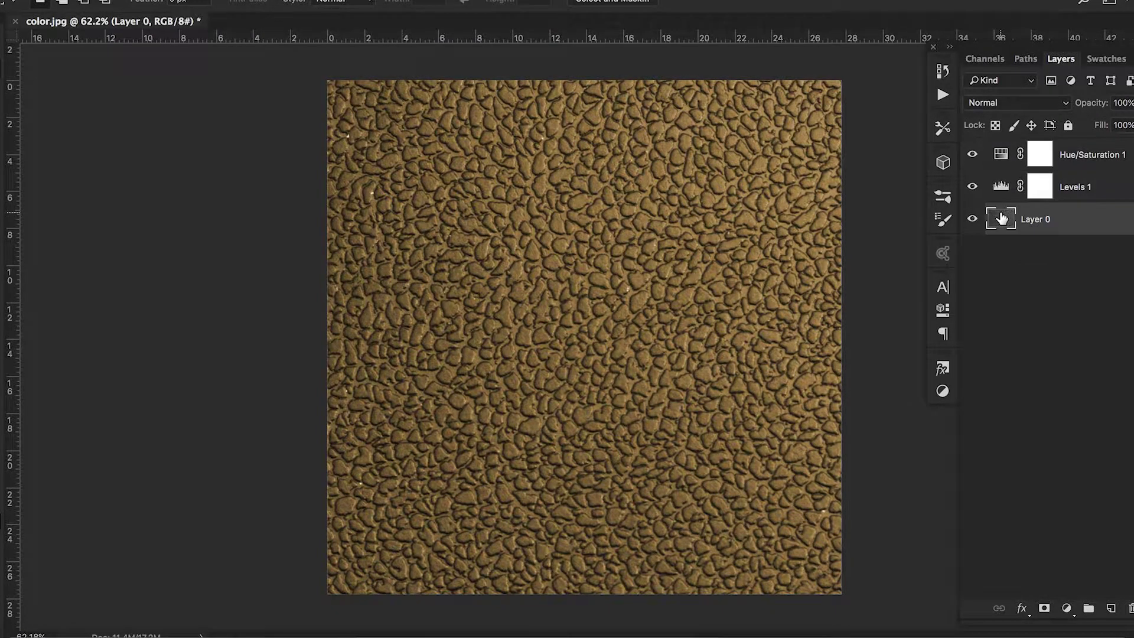
{"action": "scroll", "coordinate": [710, 293], "scroll_direction": "down", "scroll_amount": 2, "text": "alt"}
{"action": "scroll", "coordinate": [710, 294], "scroll_direction": "up", "scroll_amount": 2, "text": "alt"}
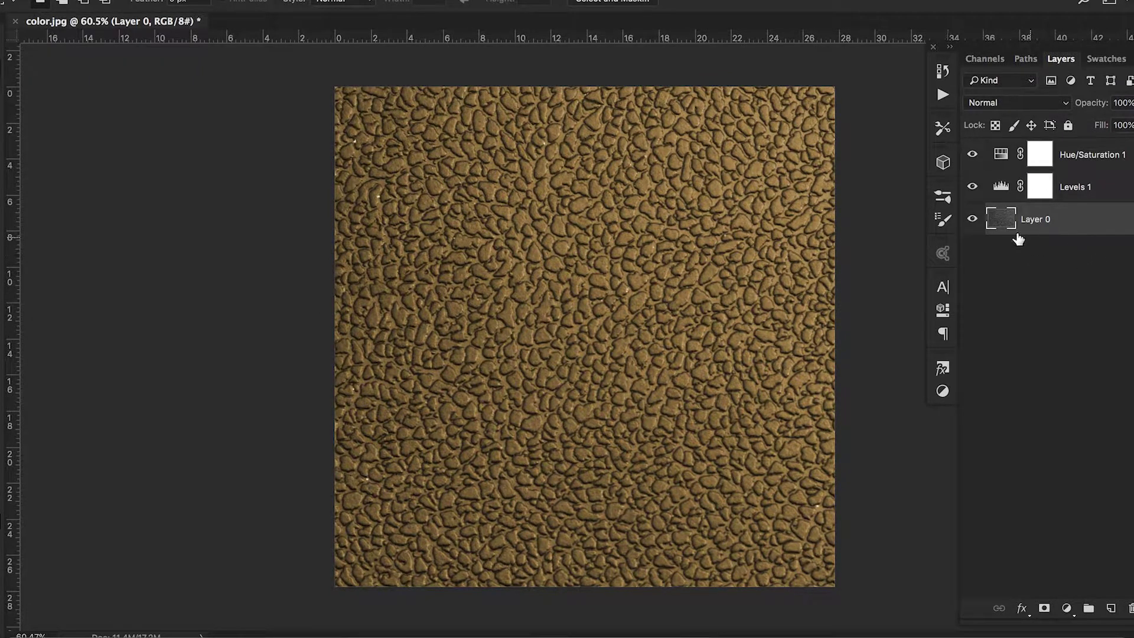
{"action": "left_click", "coordinate": [1004, 167], "text": "shift"}
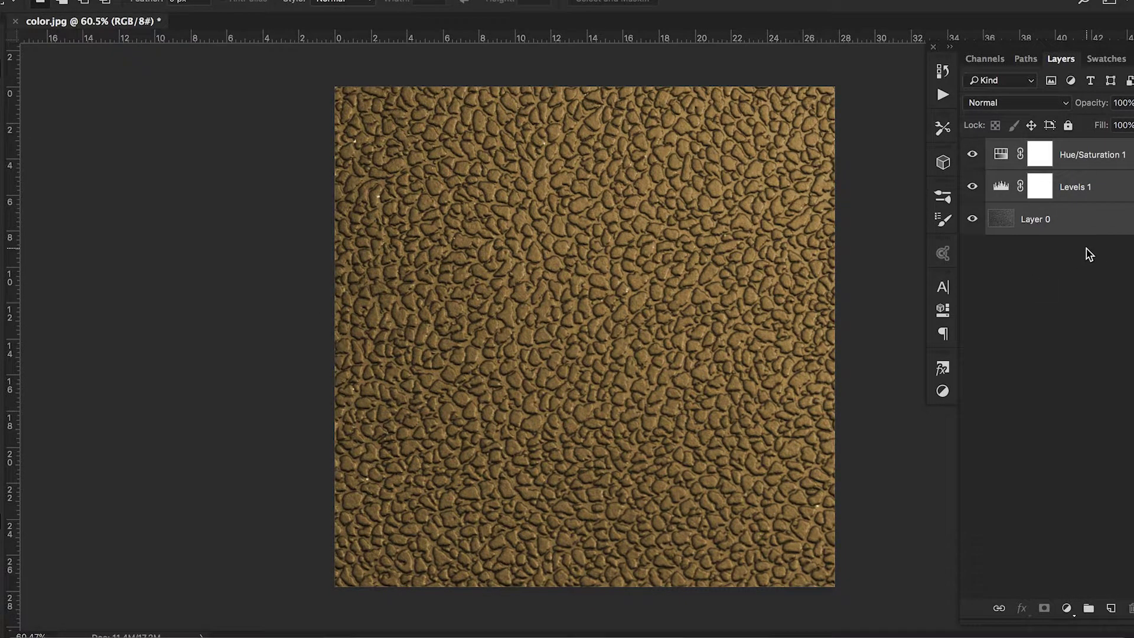
{"action": "key", "text": "ctrl+e"}
{"action": "left_click", "coordinate": [1050, 204]}
{"action": "left_click", "coordinate": [1002, 162]}
Add a Black & White adjustment layer above the merged texture, keeping its default settings
{"action": "left_click", "coordinate": [1066, 607]}
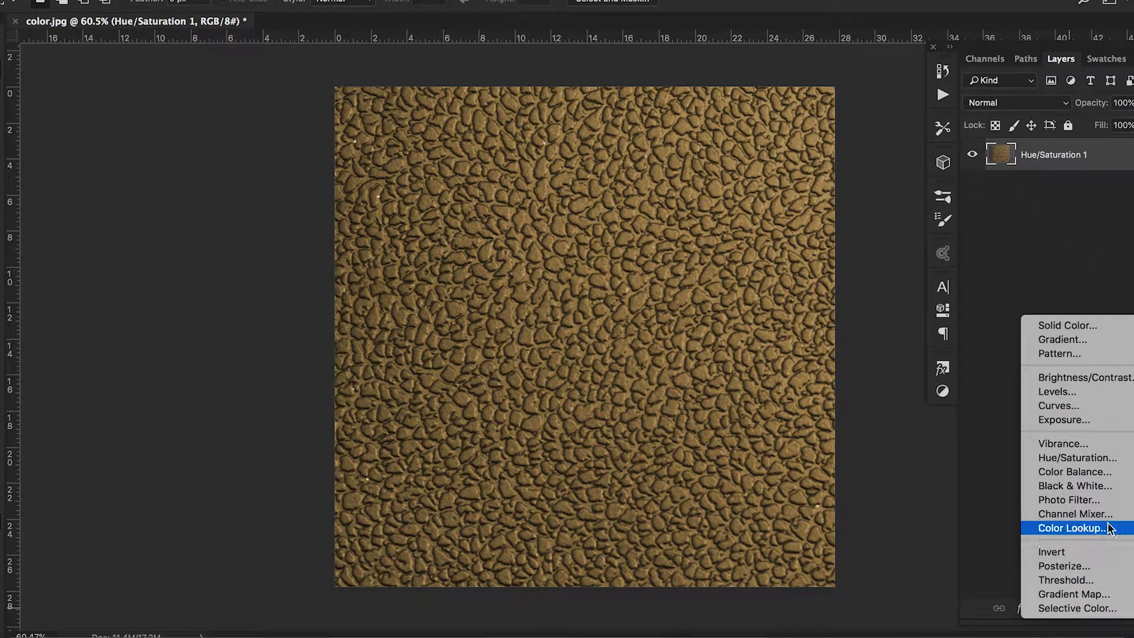
{"action": "left_click", "coordinate": [1103, 486]}
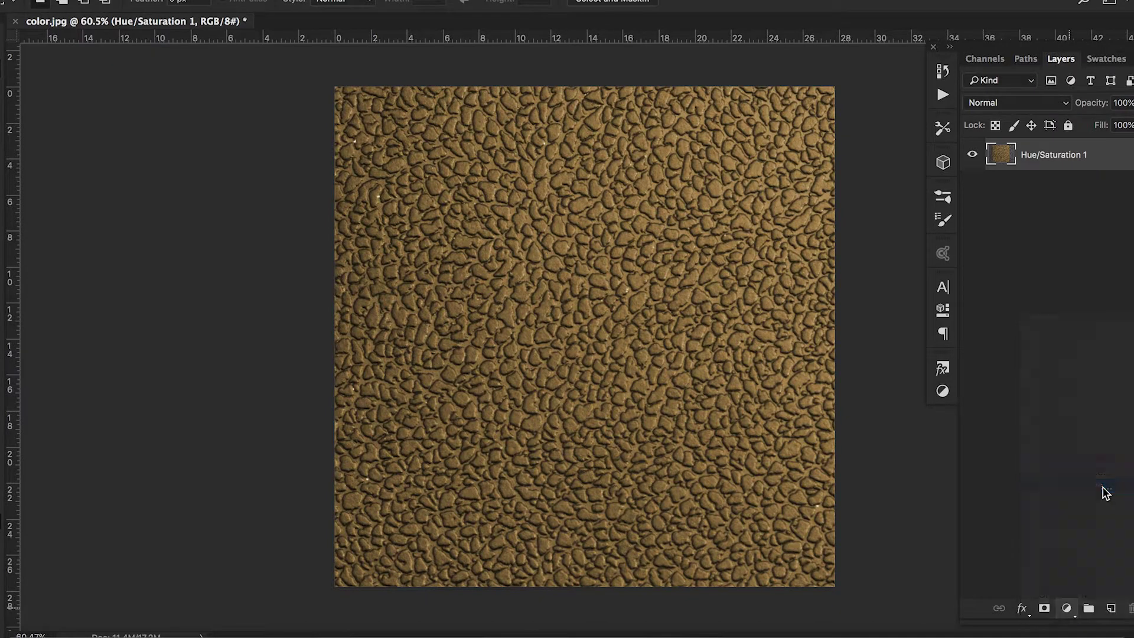
{"action": "left_click", "coordinate": [896, 278]}
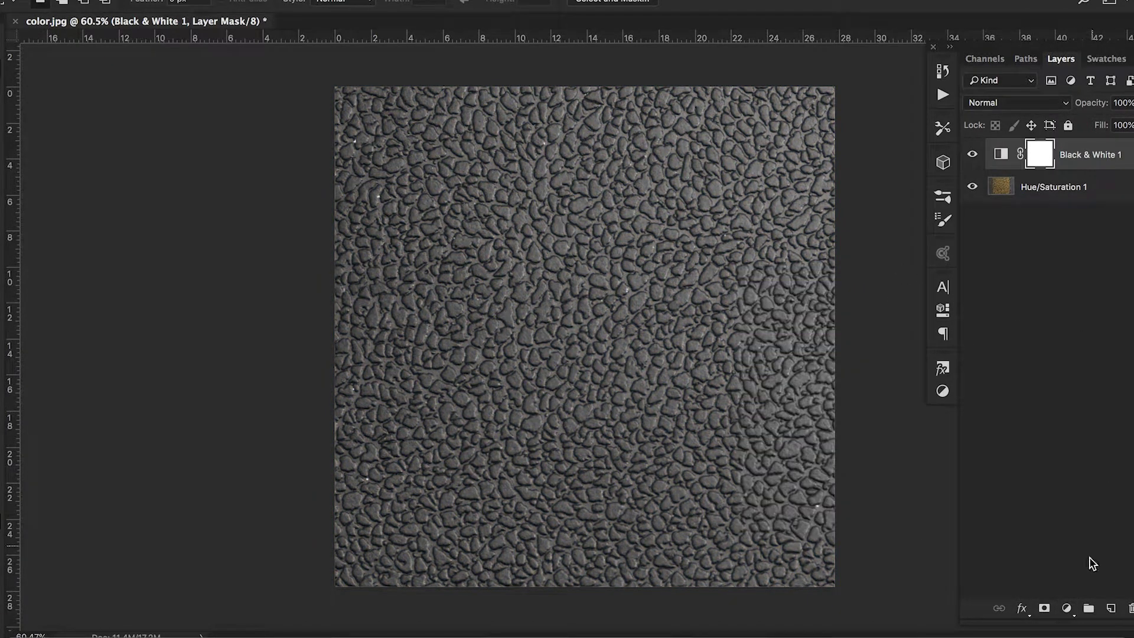
Add a Curves adjustment layer with two curve points that form a steep, high-contrast slope, making highlights near white and crevices near black
{"action": "left_click", "coordinate": [1067, 608]}
{"action": "left_click", "coordinate": [1089, 406]}
{"action": "left_click", "coordinate": [1002, 156]}
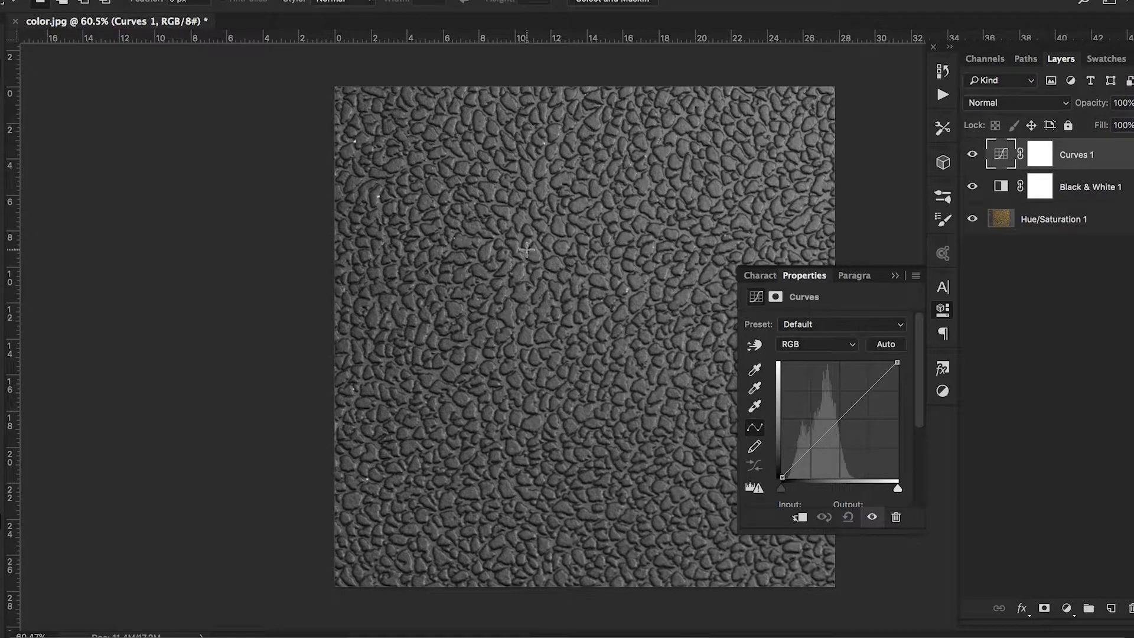
{"action": "left_click", "coordinate": [872, 386]}
{"action": "left_click", "coordinate": [804, 454]}
{"action": "left_click_drag", "start_coordinate": [873, 388], "coordinate": [836, 377]}
{"action": "mouse_move", "coordinate": [805, 450]}
{"action": "left_mouse_down"}
{"action": "mouse_move", "coordinate": [818, 470]}
{"action": "mouse_move", "coordinate": [809, 482]}
{"action": "mouse_move", "coordinate": [831, 456]}
{"action": "mouse_move", "coordinate": [820, 443]}
{"action": "left_mouse_up"}
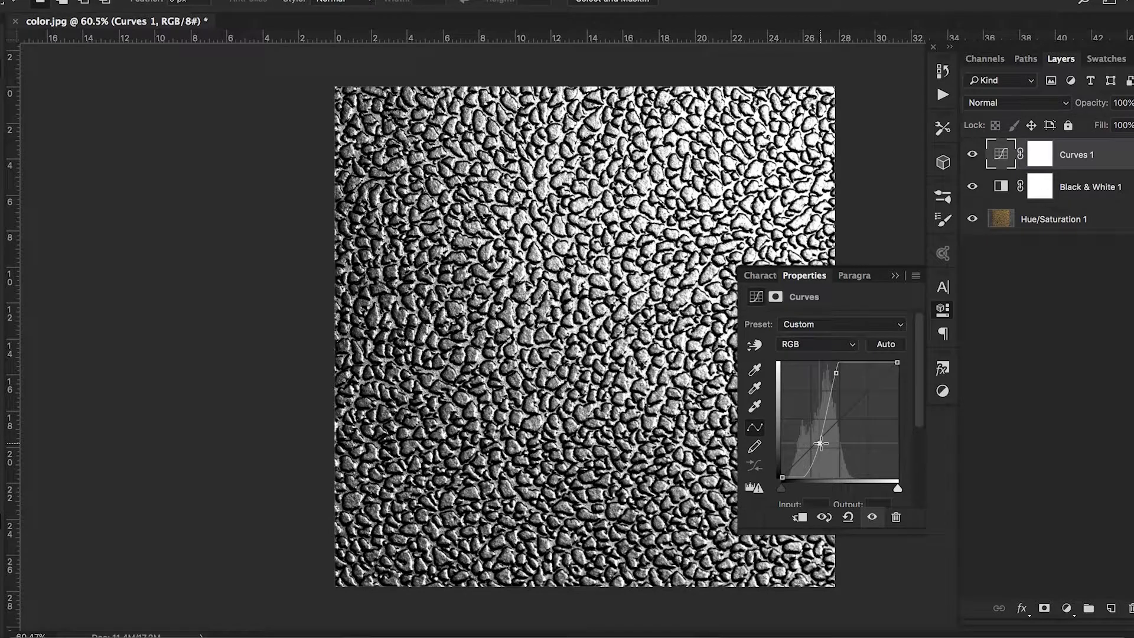
{"action": "left_click", "coordinate": [896, 275]}
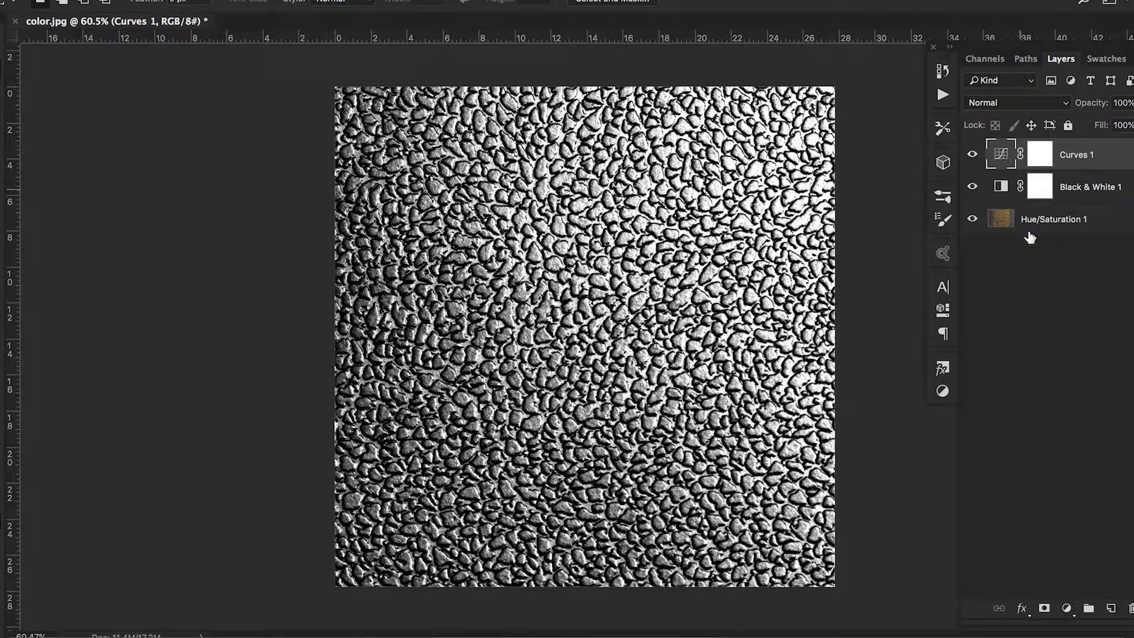
Add a Brightness/Contrast adjustment layer on top with brightness -92 and contrast -26
{"action": "left_click", "coordinate": [1067, 608]}
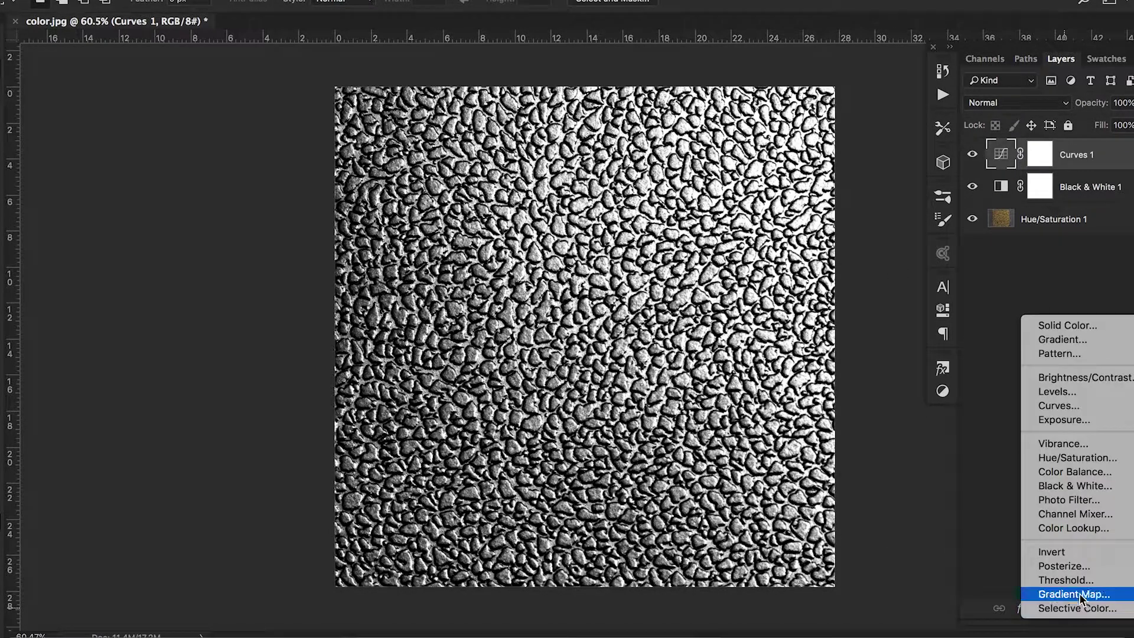
{"action": "left_click", "coordinate": [1095, 384]}
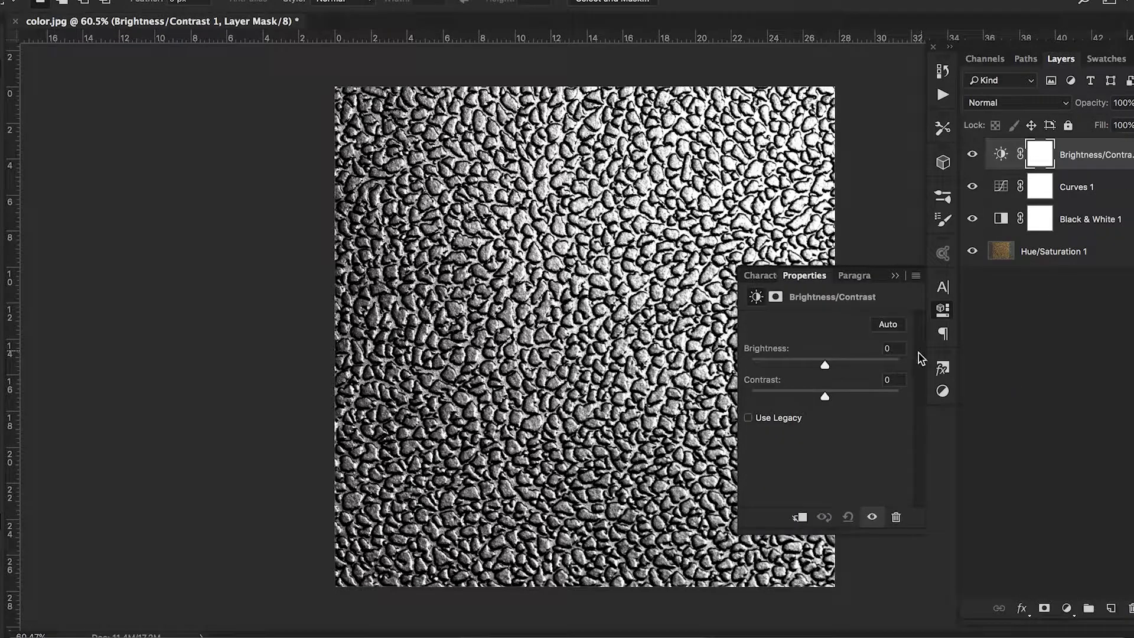
{"action": "left_click_drag", "start_coordinate": [825, 365], "coordinate": [768, 369]}
{"action": "left_click_drag", "start_coordinate": [825, 397], "coordinate": [779, 365]}
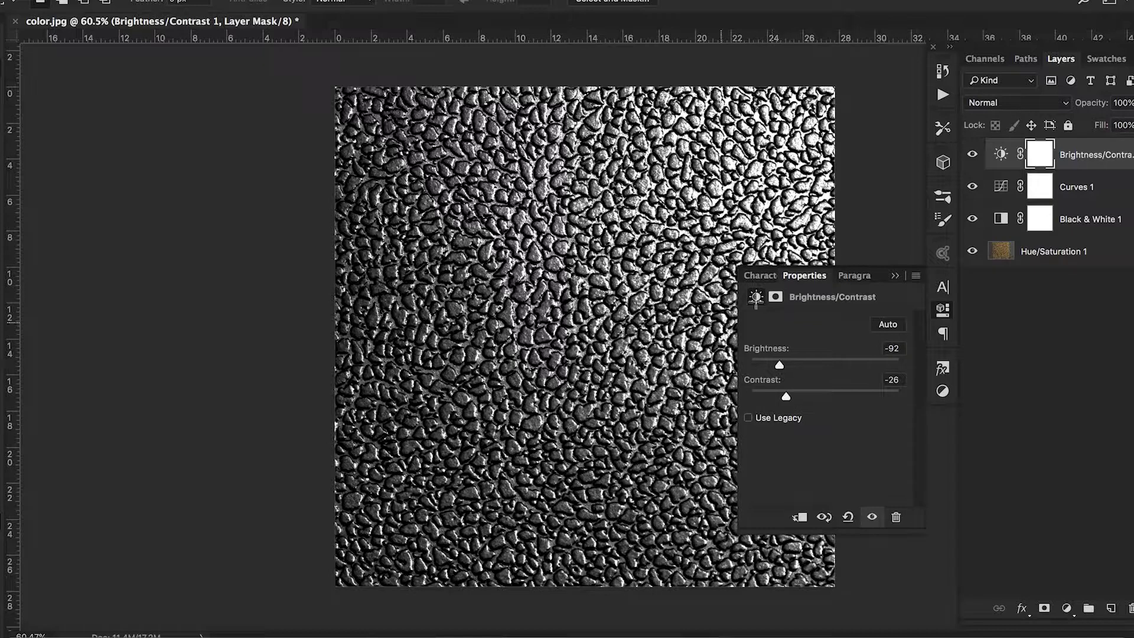
{"action": "left_click", "coordinate": [895, 277]}
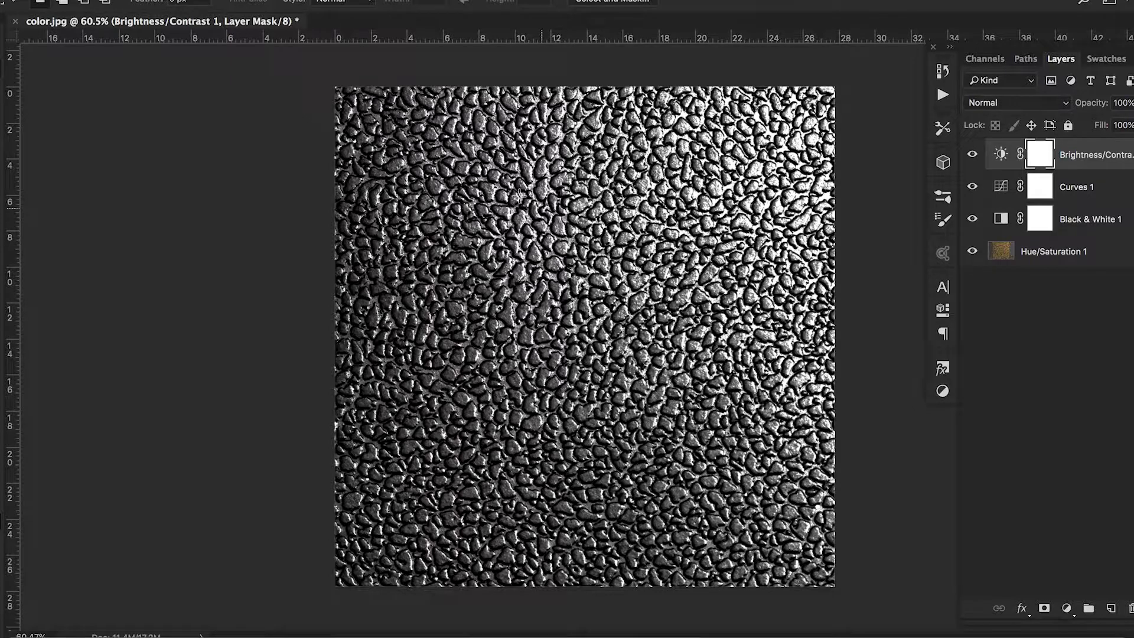
Save the black-and-white texture as a PNG copy named glosy, using the large file size option
{"action": "left_click", "coordinate": [118, 1]}
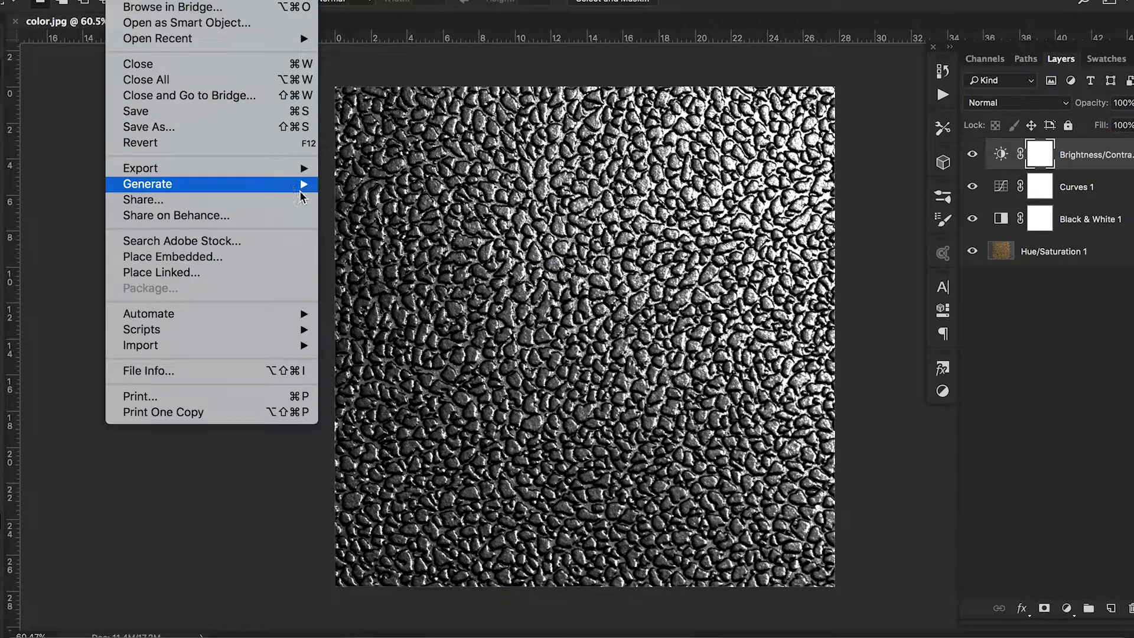
{"action": "left_click", "coordinate": [250, 120]}
{"action": "left_click", "coordinate": [537, 446]}
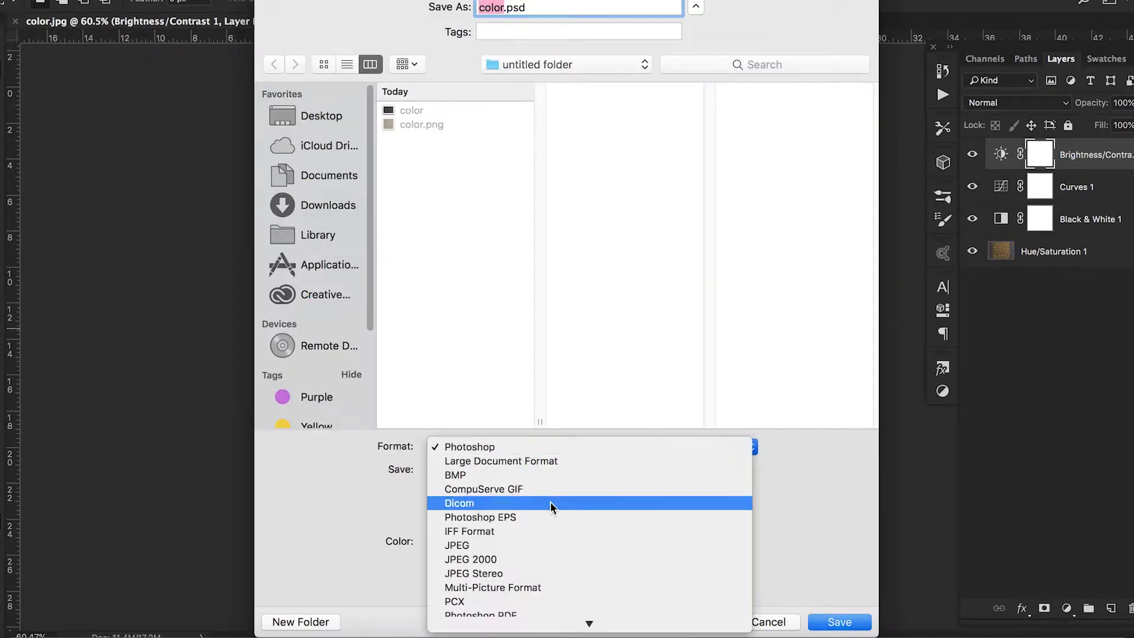
{"action": "left_click", "coordinate": [547, 535]}
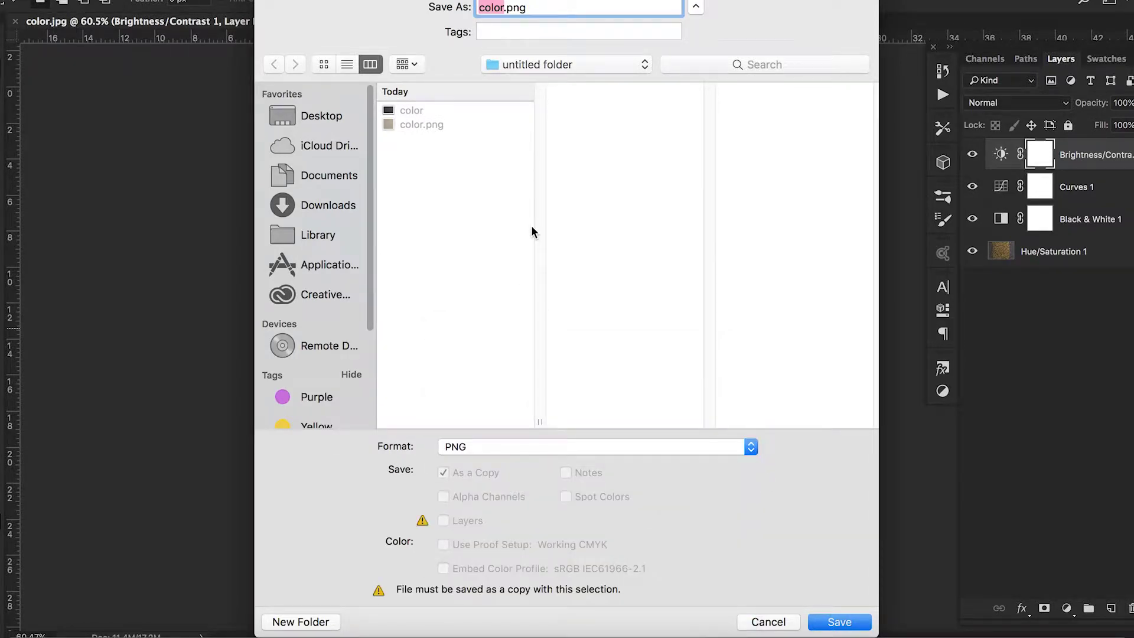
{"action": "type", "text": "glosy"}
{"action": "left_click", "coordinate": [839, 622]}
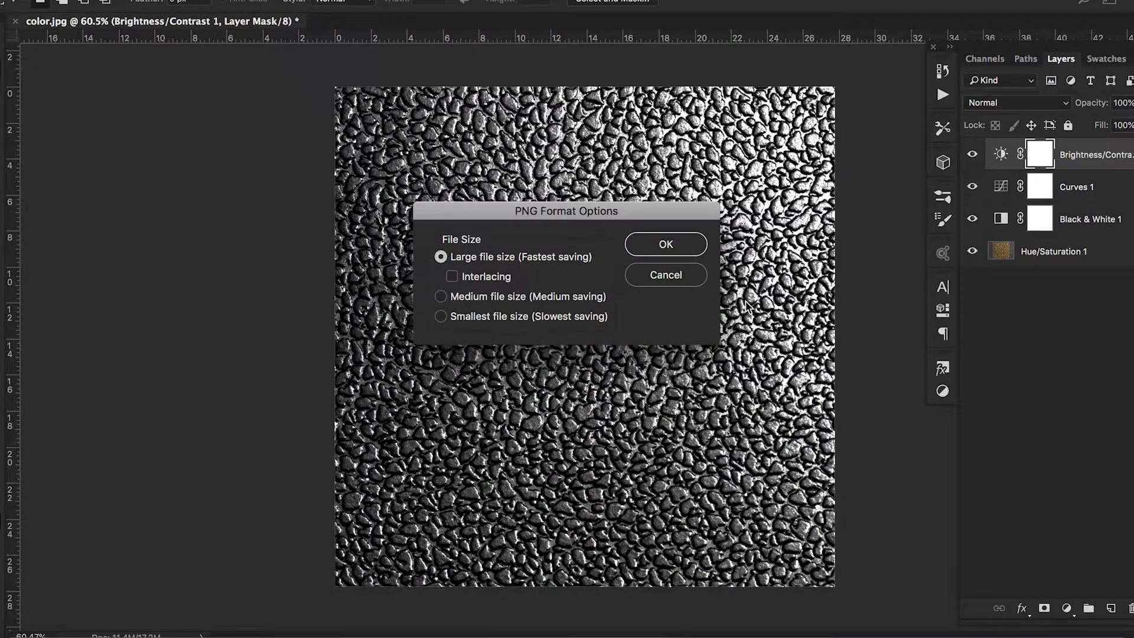
{"action": "left_click", "coordinate": [679, 247]}
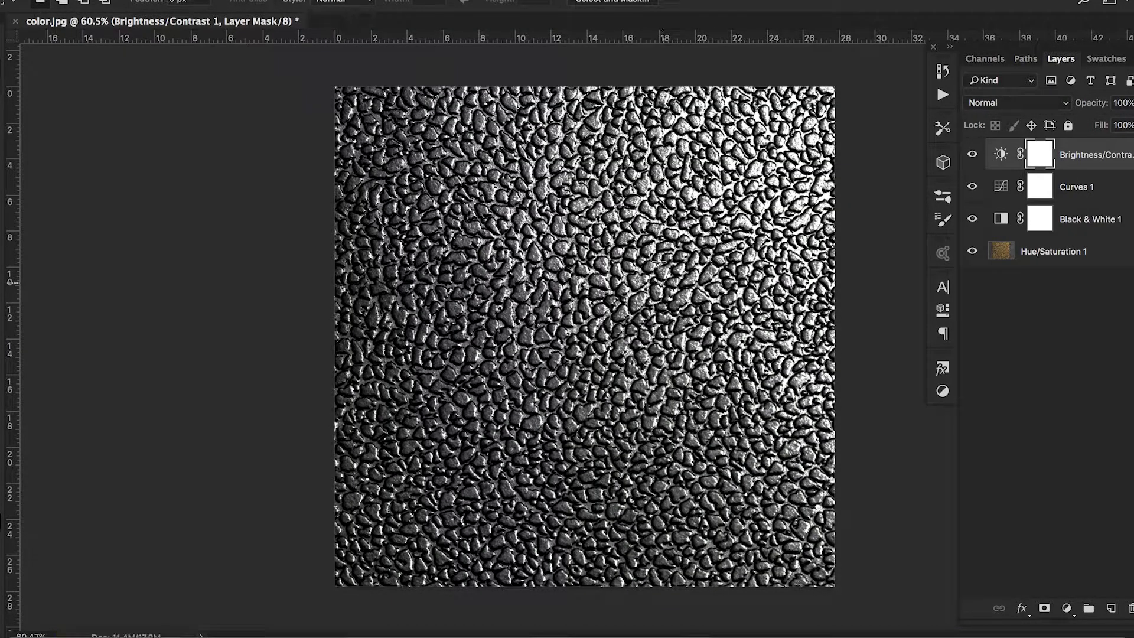
Close the edited document without saving and reopen the original color.jpg from the recent files
{"action": "left_click", "coordinate": [15, 24]}
{"action": "left_click", "coordinate": [517, 205]}
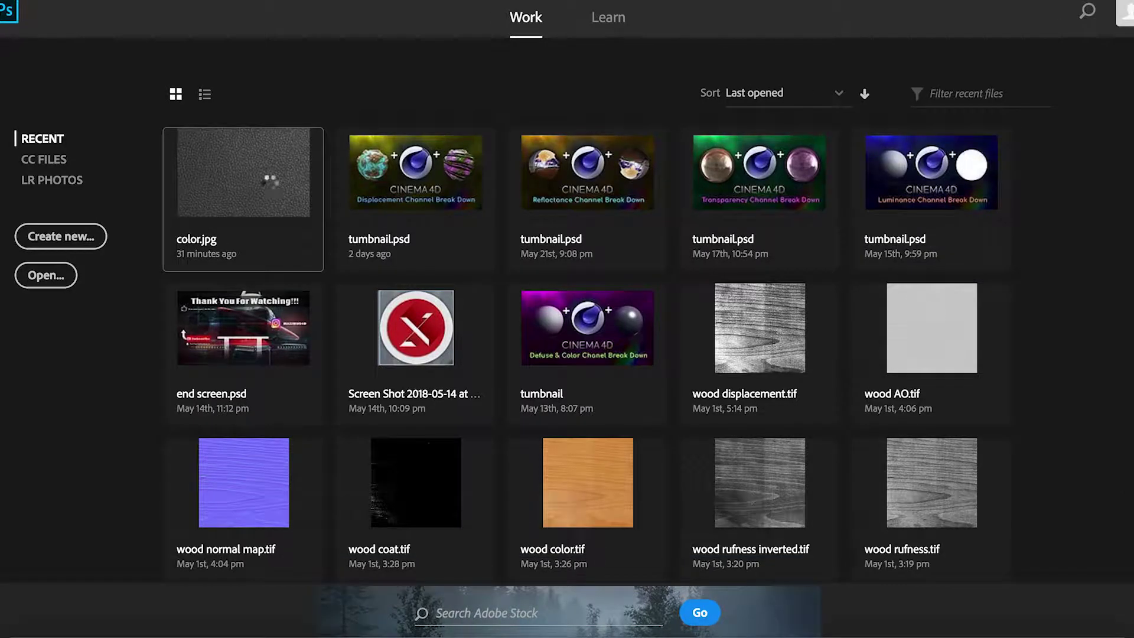
{"action": "left_click", "coordinate": [271, 189]}
{"action": "scroll", "coordinate": [497, 256], "scroll_direction": "down", "scroll_amount": 2, "text": "alt"}
{"action": "scroll", "coordinate": [503, 255], "scroll_direction": "down", "scroll_amount": 2, "text": "alt"}
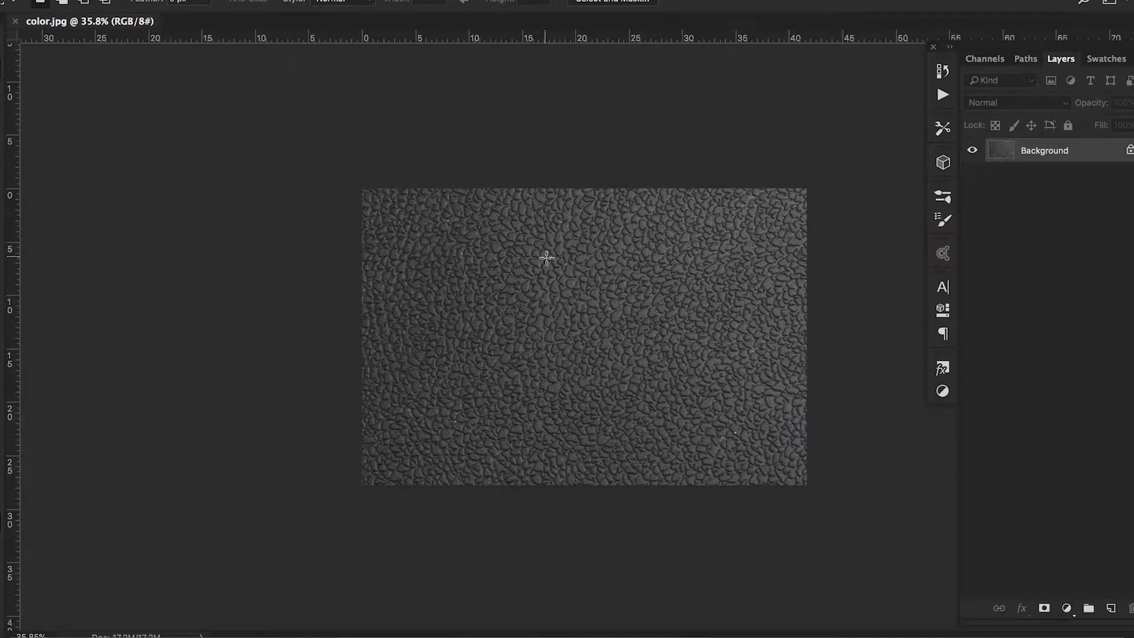
{"action": "scroll", "coordinate": [645, 271], "scroll_direction": "up", "scroll_amount": 2, "text": "alt"}
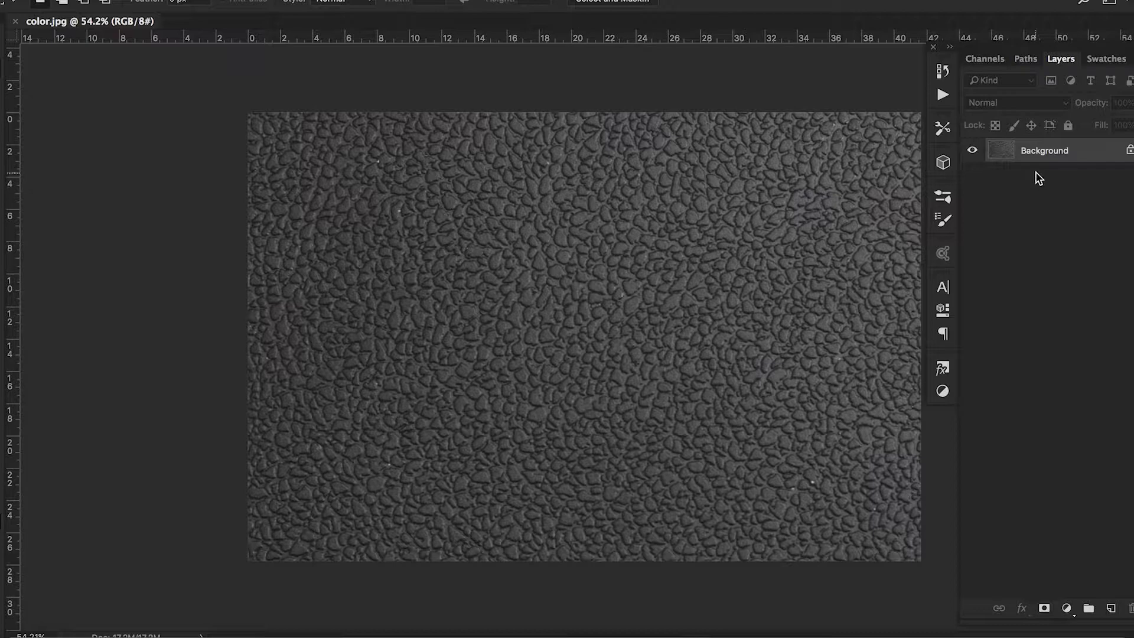
Convert the locked Background into a regular layer and add a Curves adjustment layer with two curve points that lighten the texture
{"action": "double_click", "coordinate": [1109, 157]}
{"action": "key", "text": "Return"}
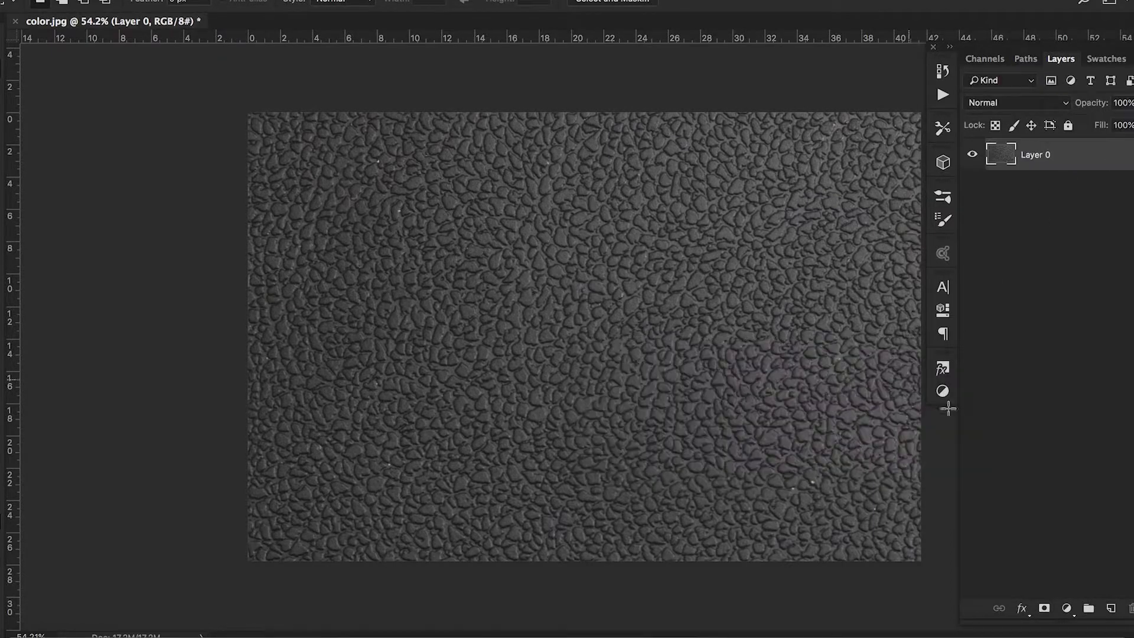
{"action": "left_click", "coordinate": [1065, 610]}
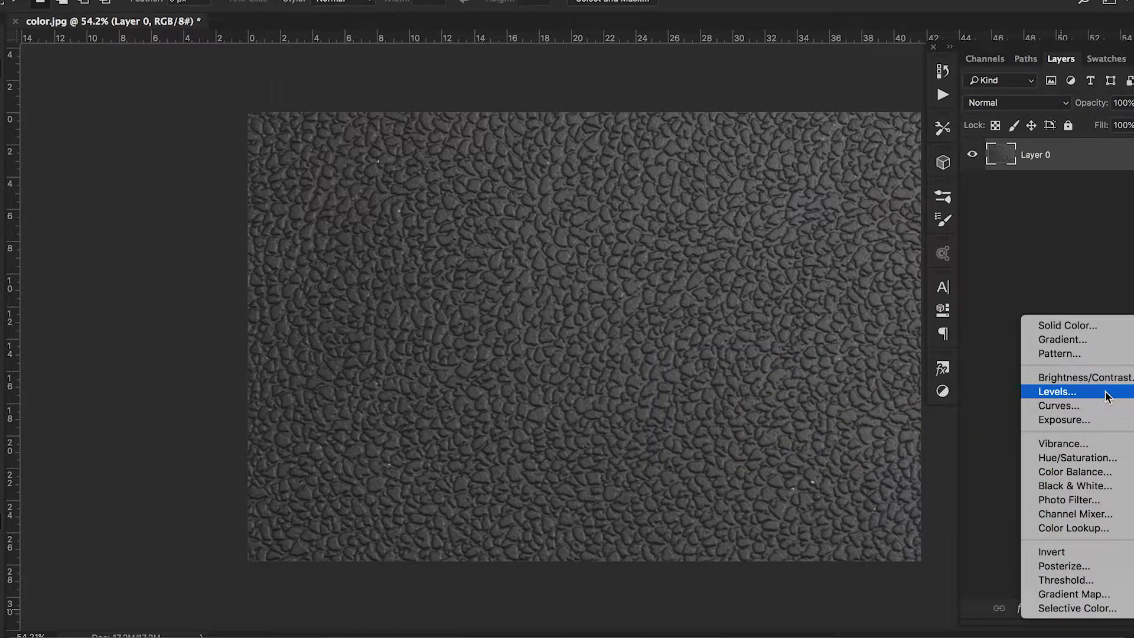
{"action": "left_click", "coordinate": [1096, 405]}
{"action": "left_click", "coordinate": [803, 454]}
{"action": "left_click_drag", "start_coordinate": [870, 384], "coordinate": [867, 374]}
{"action": "left_click_drag", "start_coordinate": [802, 455], "coordinate": [808, 461]}
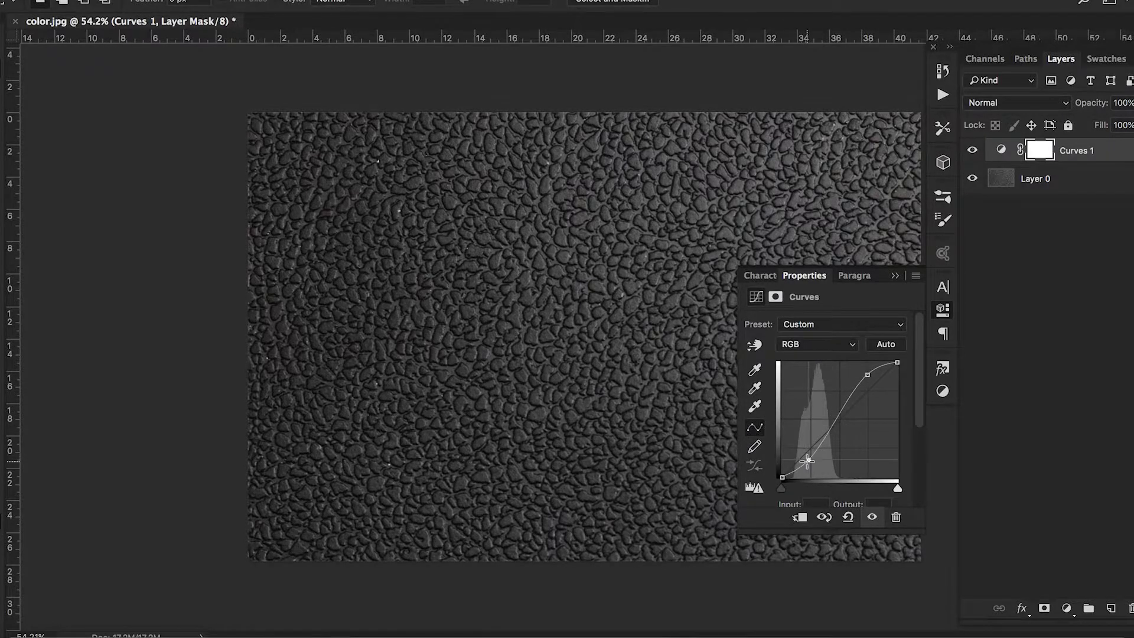
{"action": "left_click_drag", "start_coordinate": [867, 375], "coordinate": [875, 370]}
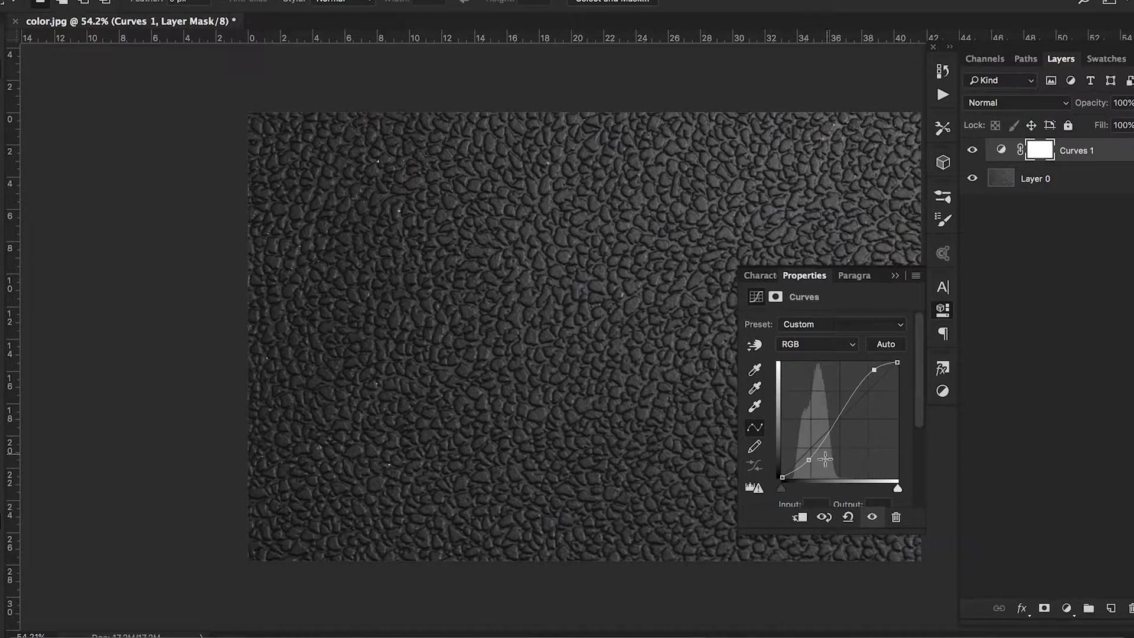
{"action": "left_click_drag", "start_coordinate": [809, 459], "coordinate": [805, 452]}
{"action": "left_click", "coordinate": [894, 275]}
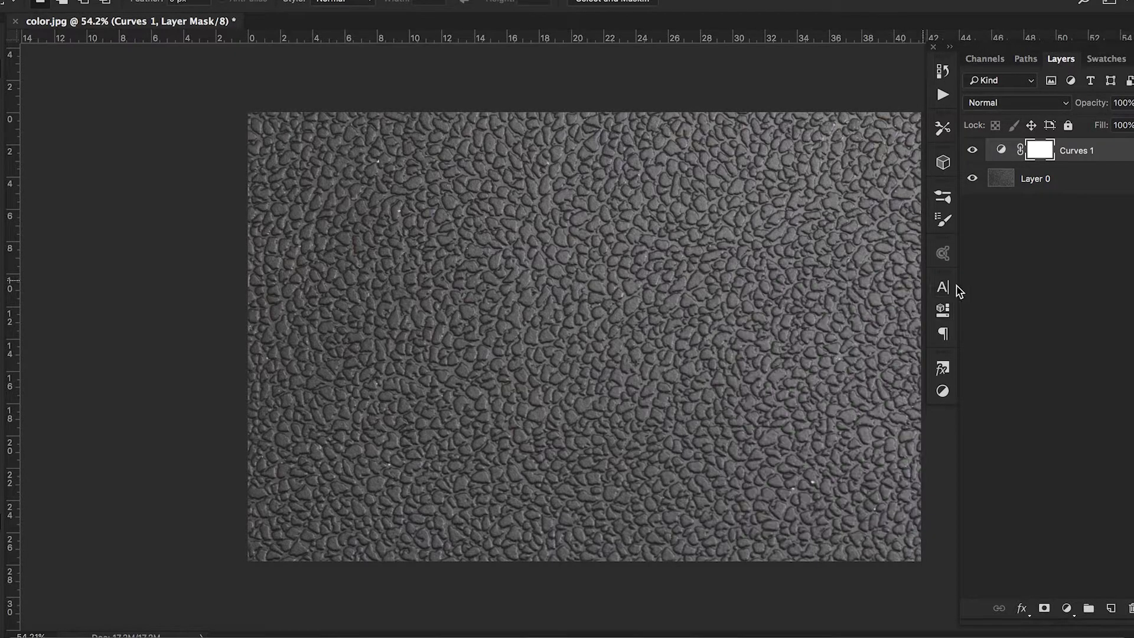
Add an Exposure adjustment layer with exposure +1.70, offset -0.0333 and gamma correction 0.82
{"action": "left_click", "coordinate": [1066, 608]}
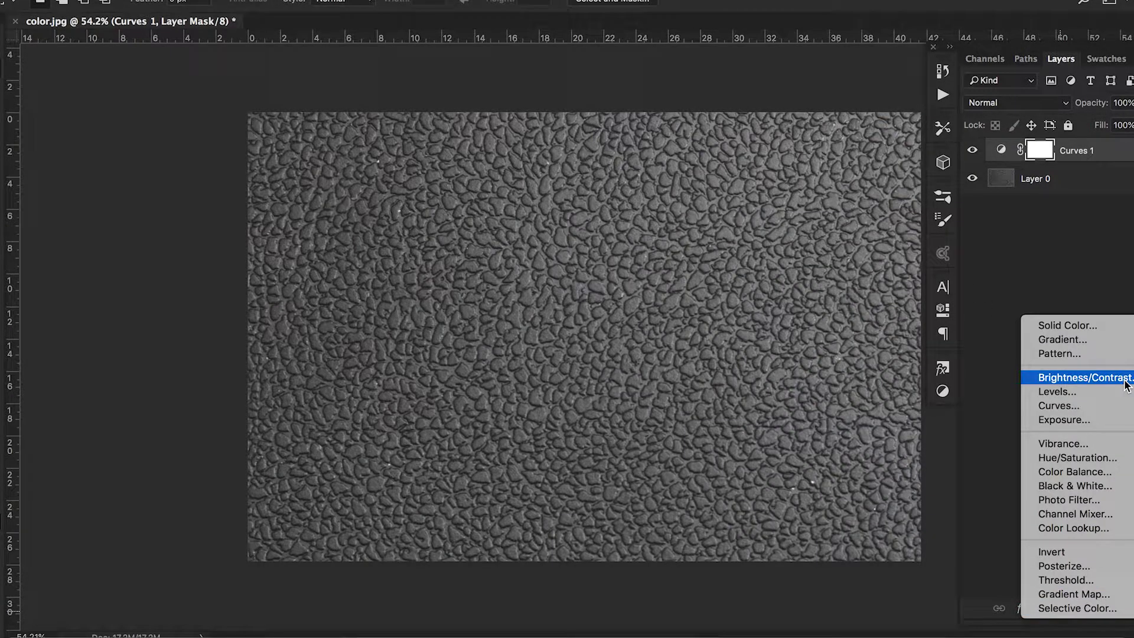
{"action": "left_click", "coordinate": [1064, 420]}
{"action": "left_click_drag", "start_coordinate": [827, 366], "coordinate": [838, 429]}
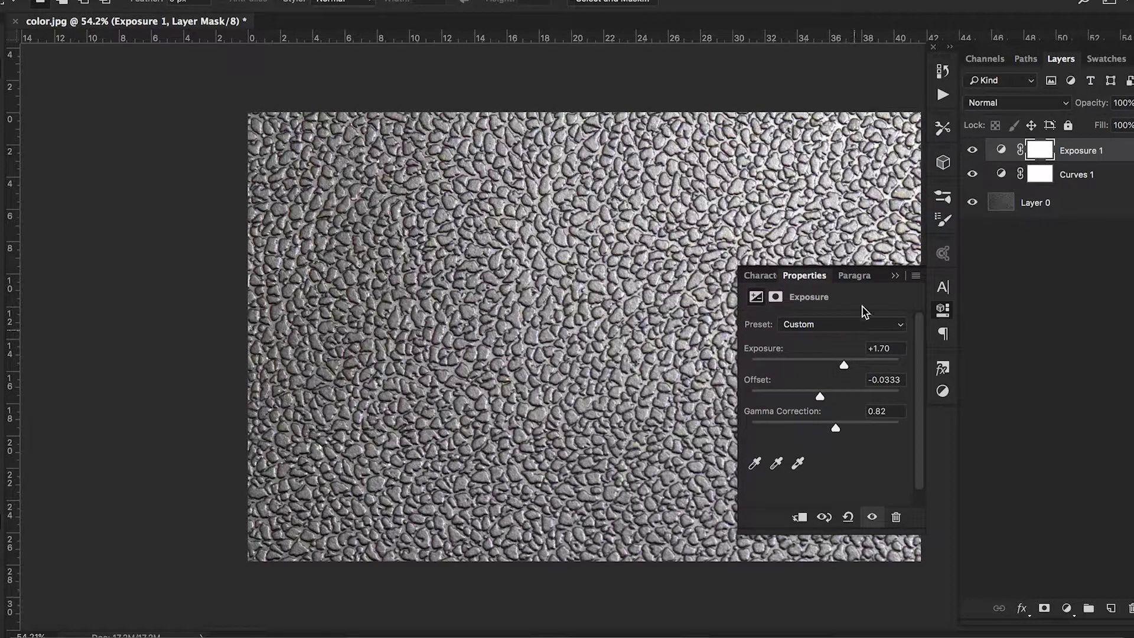
{"action": "left_click", "coordinate": [895, 275]}
Merge the photo layer with its Curves and Exposure adjustment layers into one layer
{"action": "left_click", "coordinate": [1002, 231]}
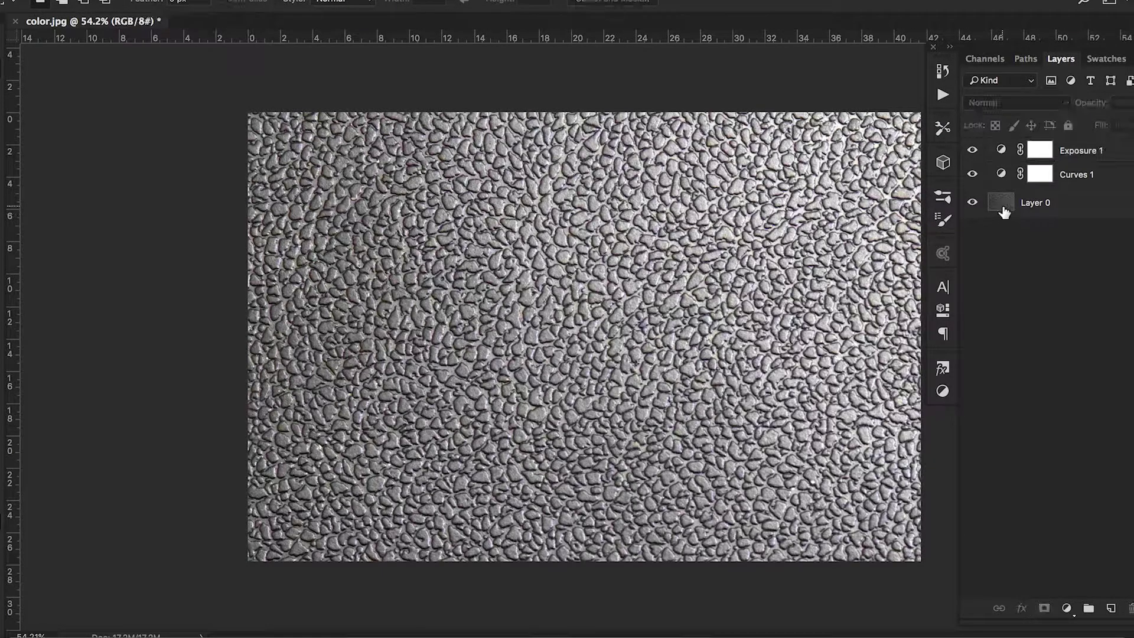
{"action": "left_click", "coordinate": [1004, 208]}
{"action": "left_click", "coordinate": [1008, 155], "text": "shift"}
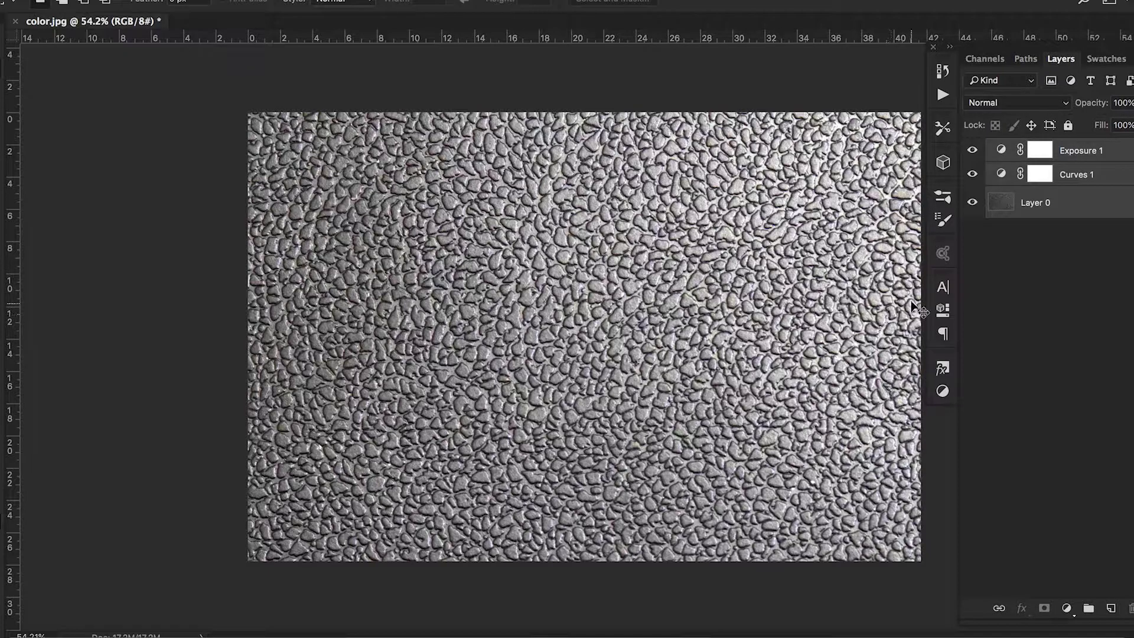
{"action": "key", "text": "ctrl+e"}
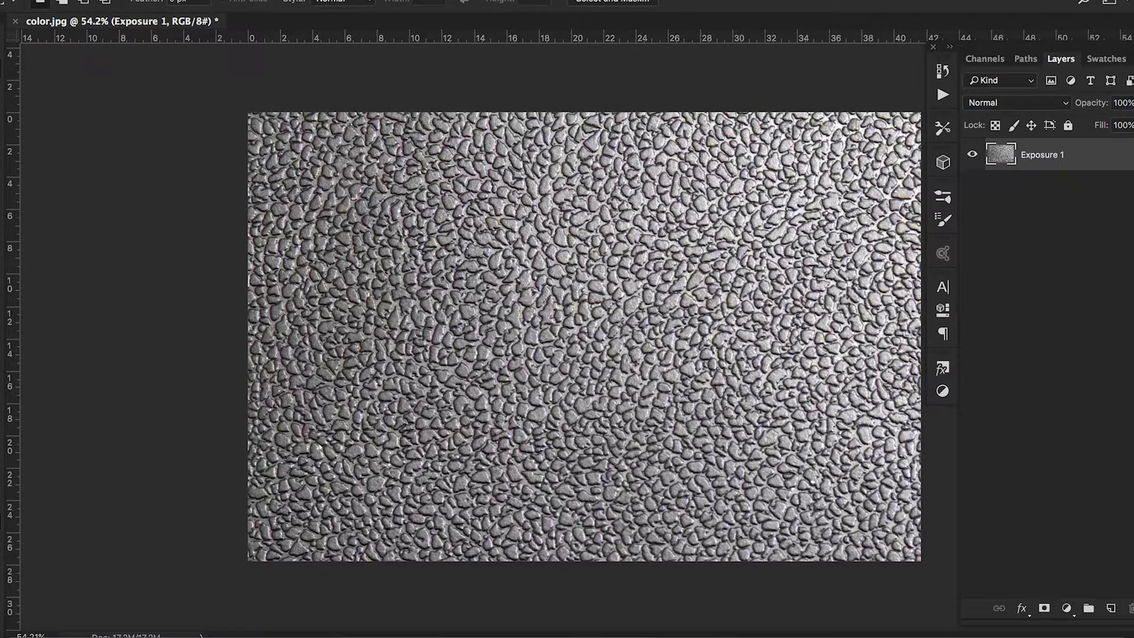
Start generating a bump map from the merged layer, with contrast details set to Low 6%, Medium 23% and High 35%
{"action": "left_click", "coordinate": [374, 0]}
{"action": "mouse_move", "coordinate": [437, 138]}
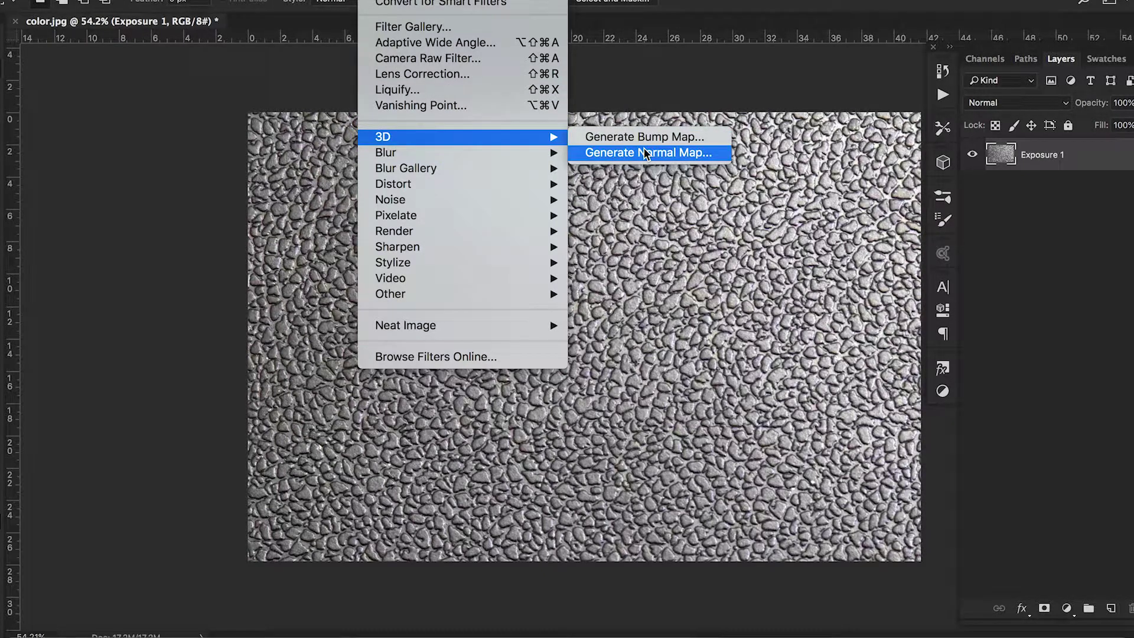
{"action": "left_click", "coordinate": [678, 138]}
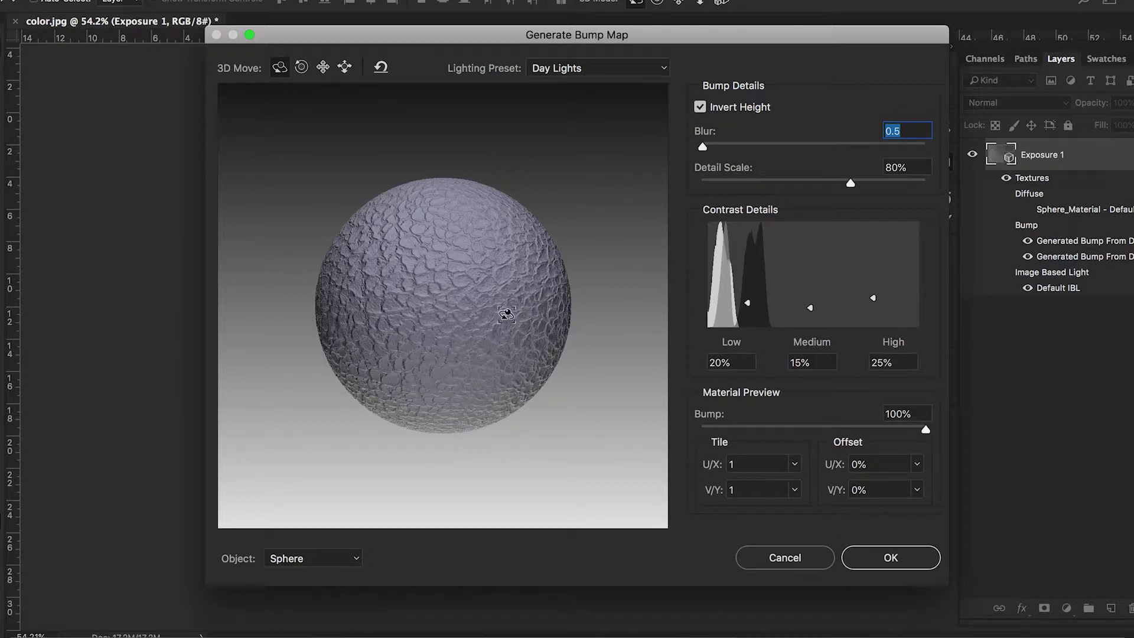
{"action": "left_click_drag", "start_coordinate": [558, 32], "coordinate": [561, 0]}
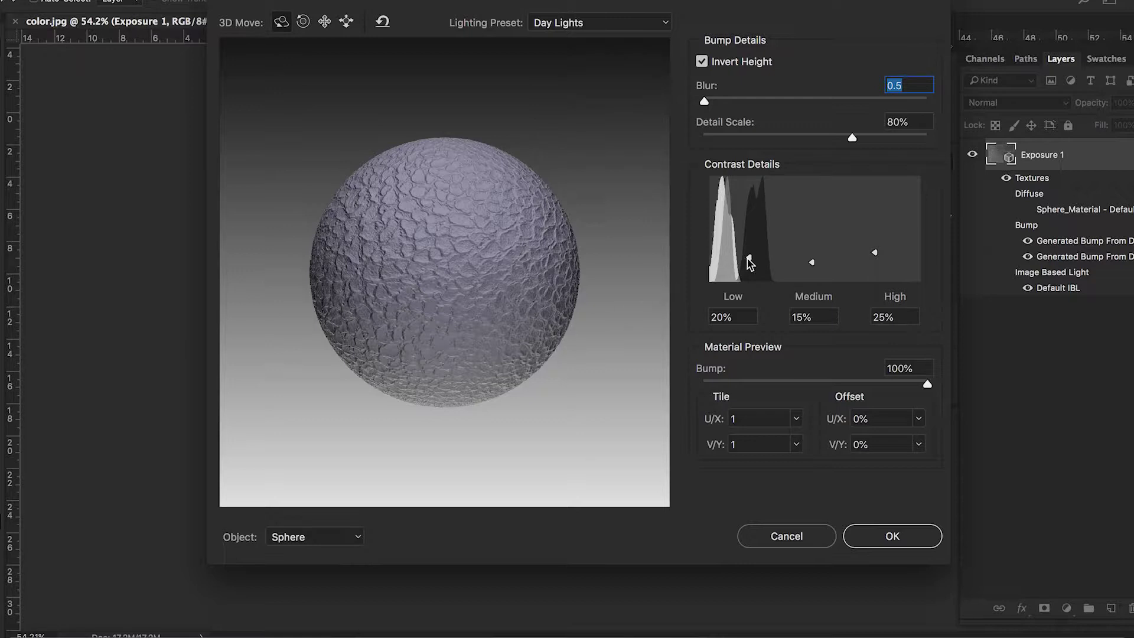
{"action": "left_click_drag", "start_coordinate": [749, 258], "coordinate": [748, 258]}
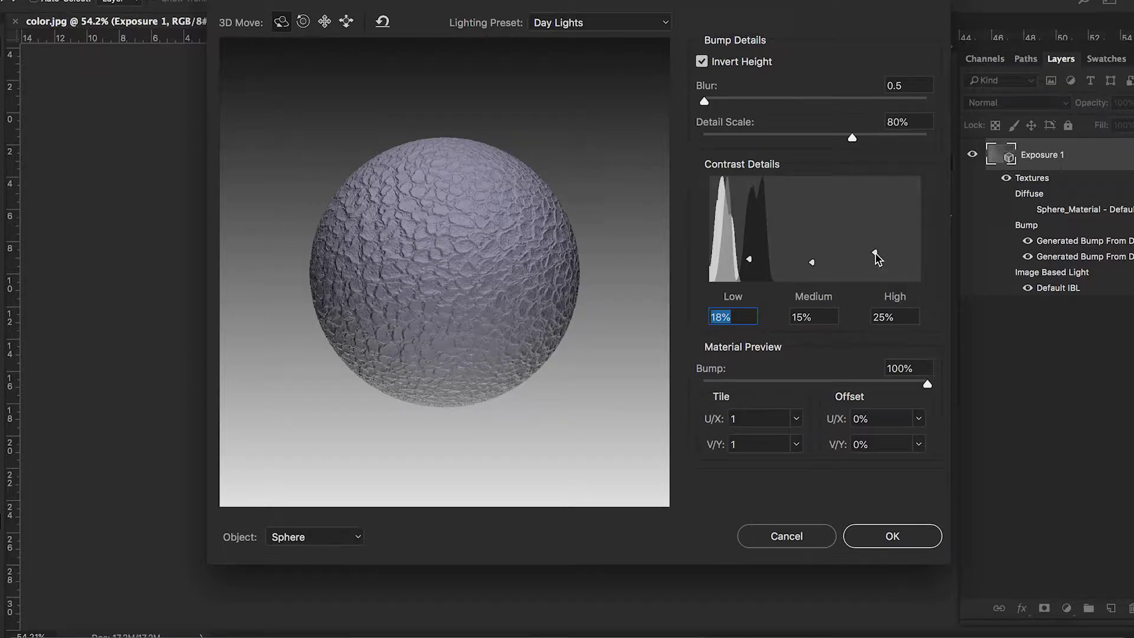
{"action": "left_click_drag", "start_coordinate": [879, 243], "coordinate": [869, 266]}
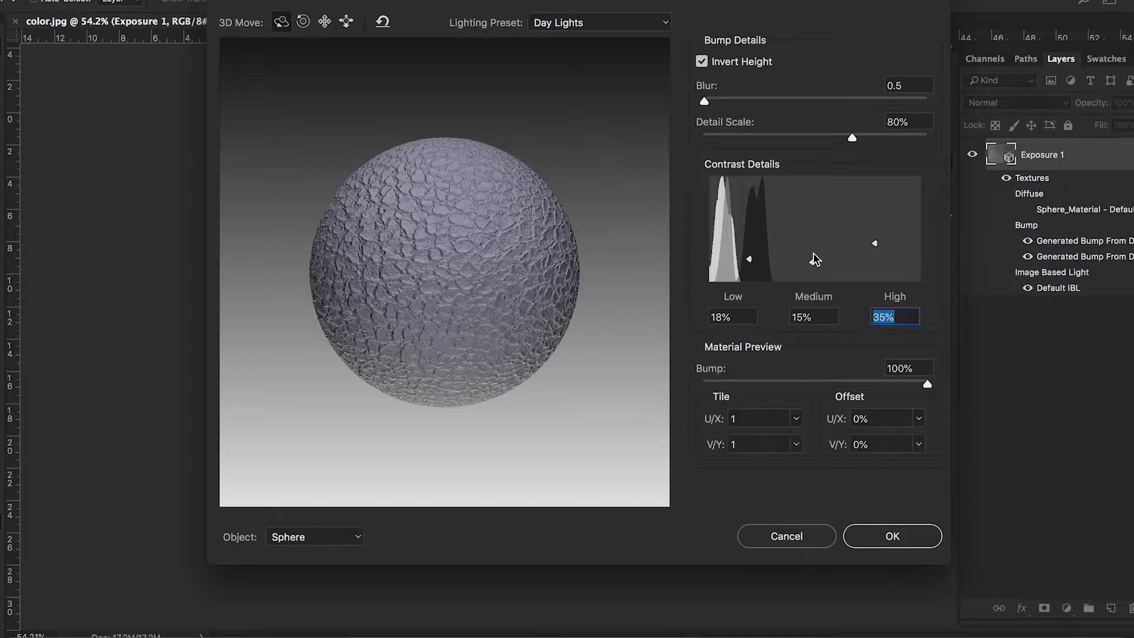
{"action": "left_click", "coordinate": [813, 256]}
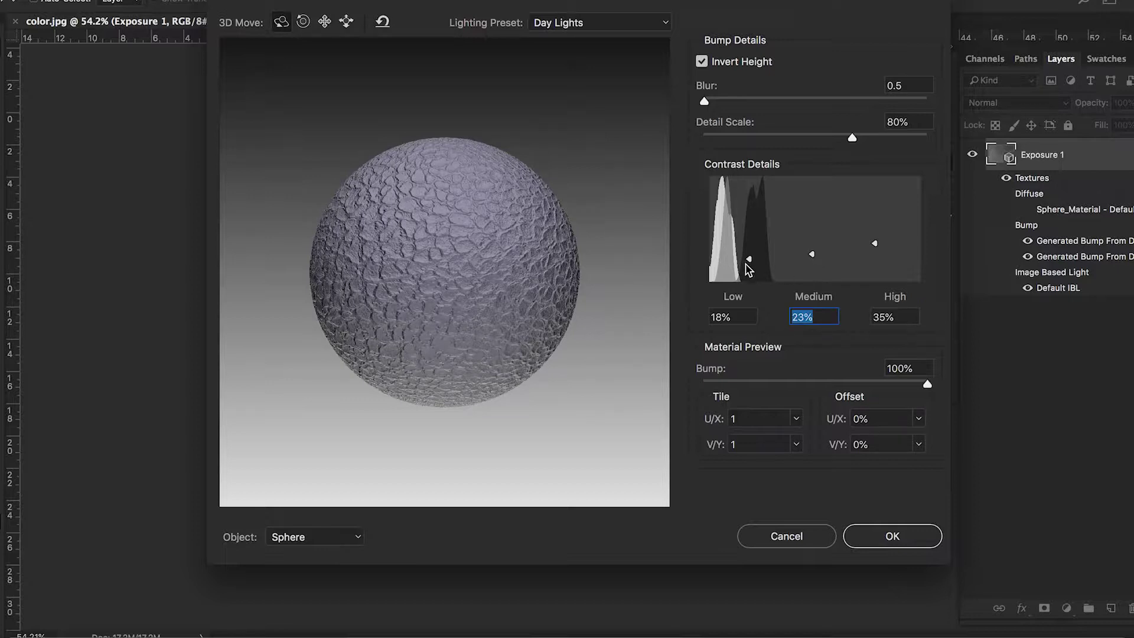
{"action": "left_click_drag", "start_coordinate": [749, 269], "coordinate": [749, 271]}
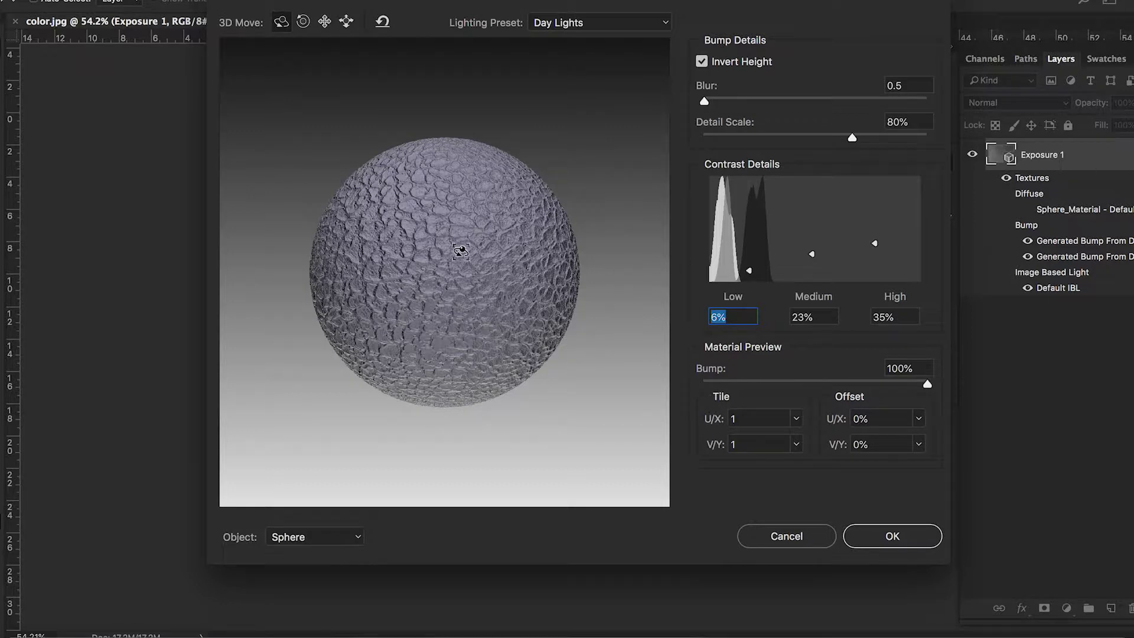
Preview the bump with the Hard Lights preset, first on the Ring object and then on the Soda object
{"action": "left_click", "coordinate": [591, 22]}
{"action": "left_click", "coordinate": [578, 69]}
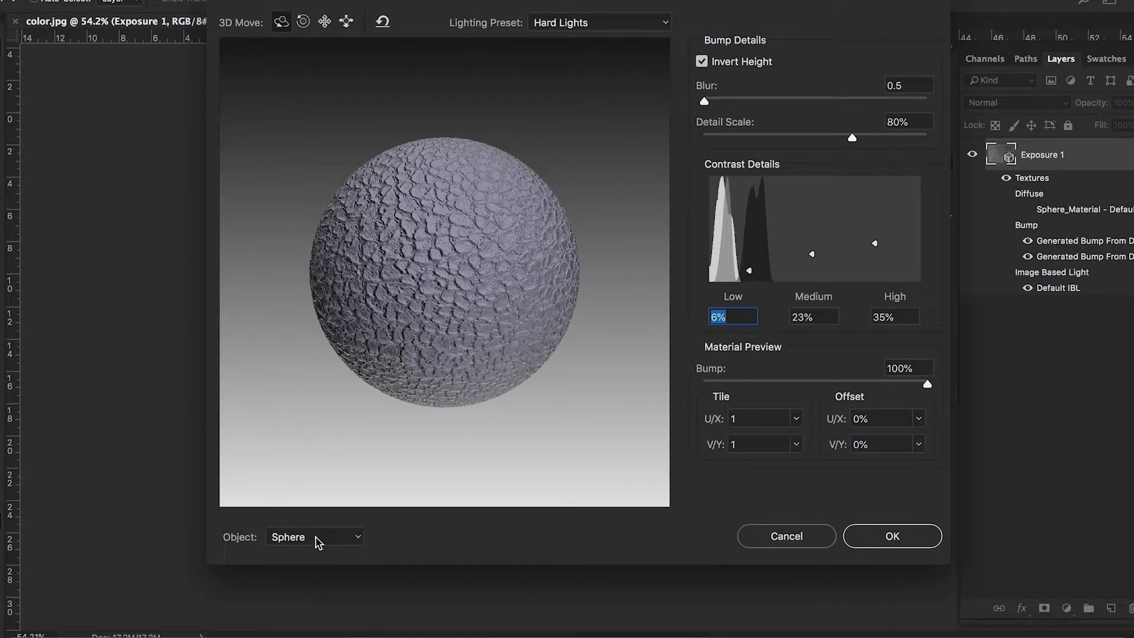
{"action": "left_click", "coordinate": [289, 543]}
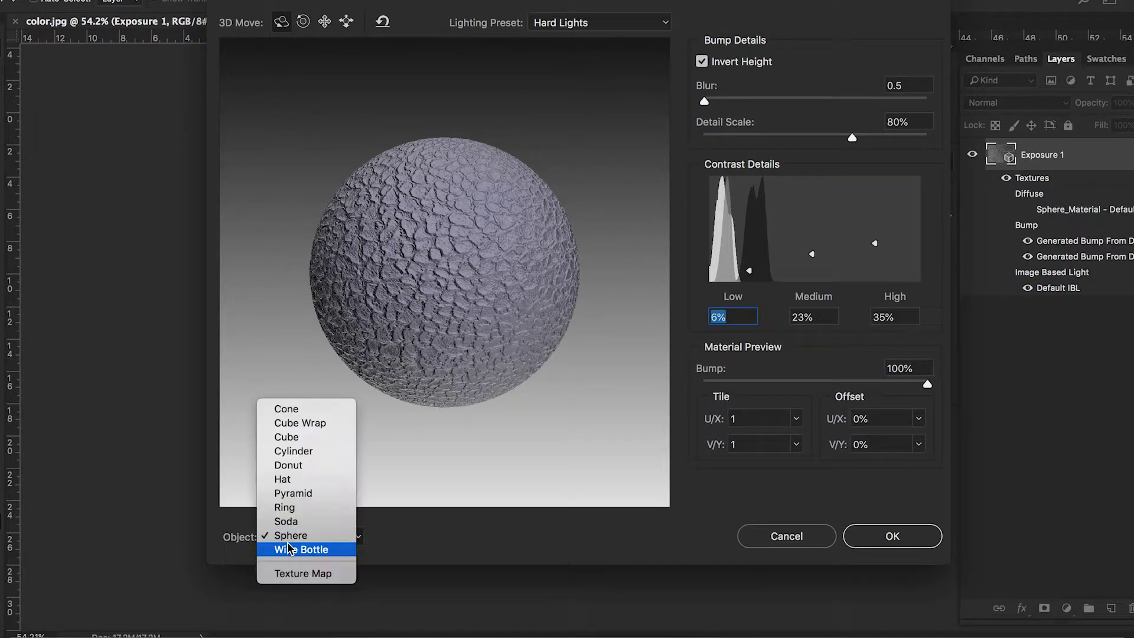
{"action": "left_click", "coordinate": [300, 507]}
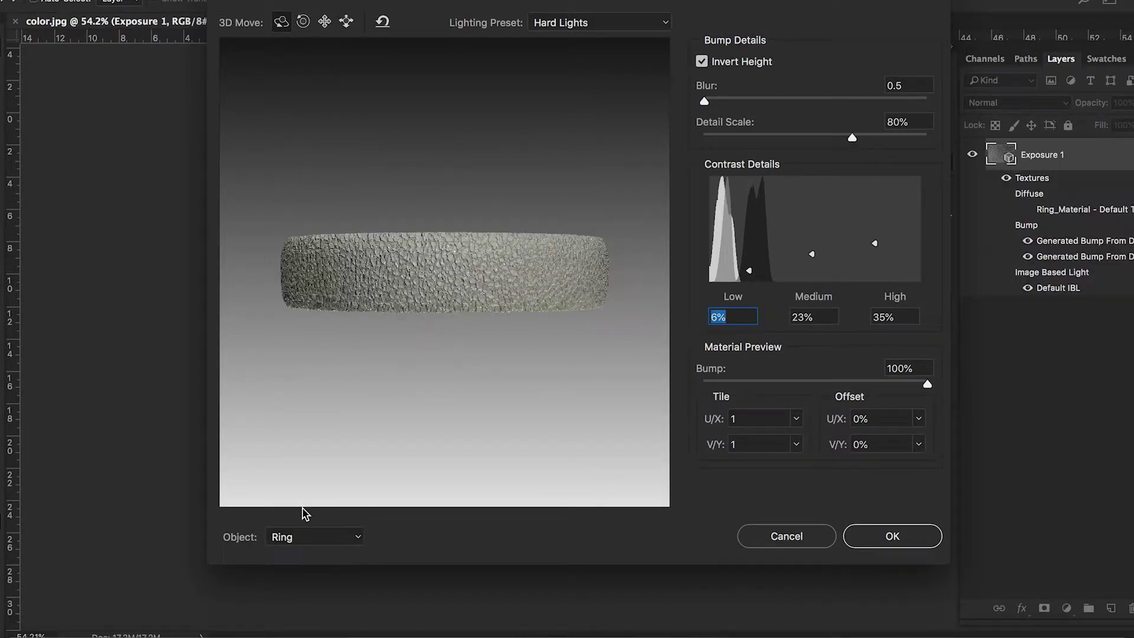
{"action": "left_click", "coordinate": [301, 538]}
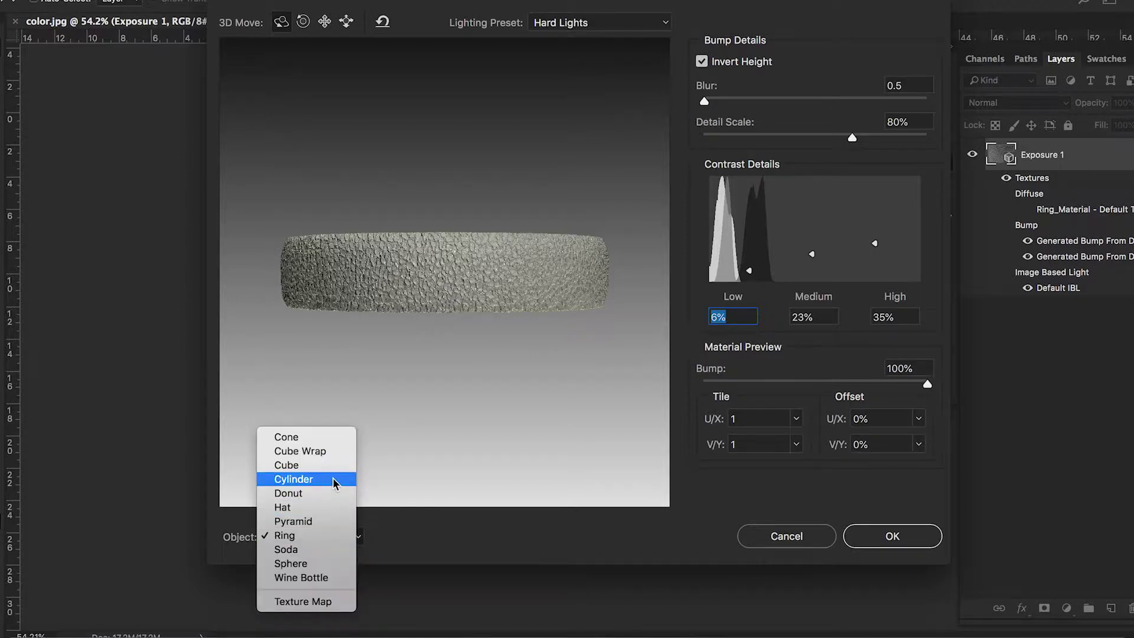
{"action": "left_click", "coordinate": [315, 554]}
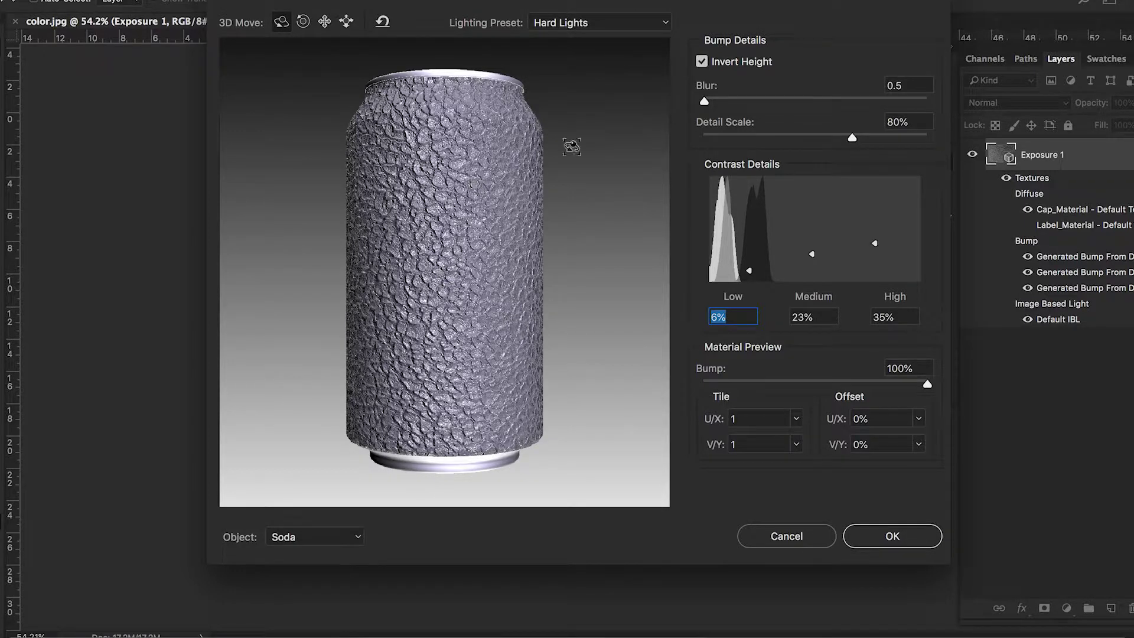
Compare the bump with Invert Height off and on, leave it enabled and generate the bump map
{"action": "left_click", "coordinate": [702, 62]}
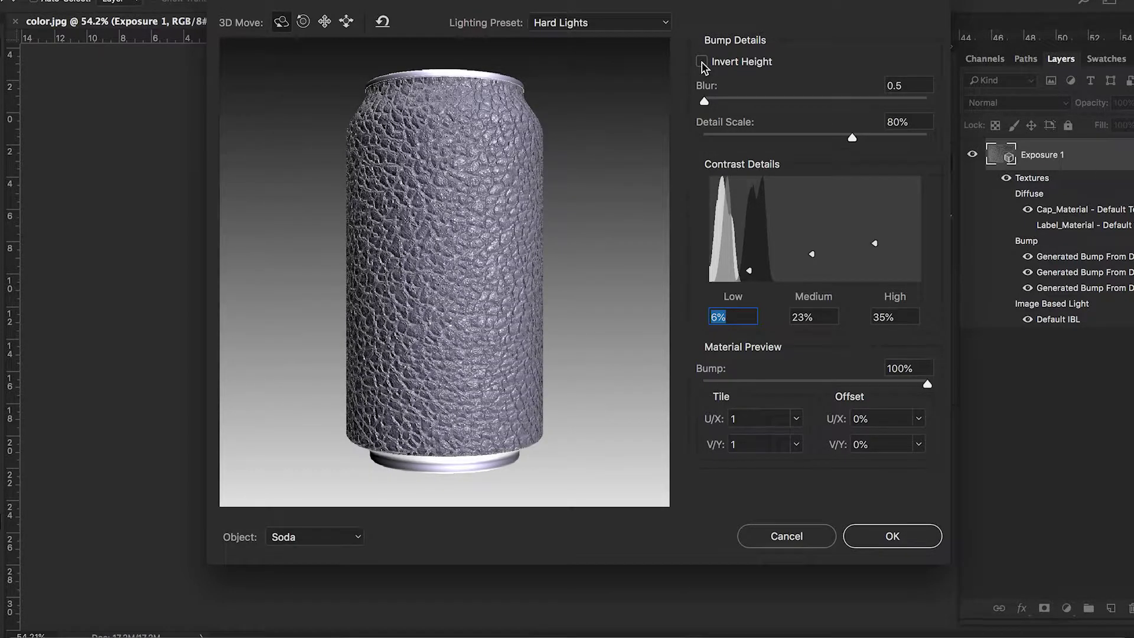
{"action": "left_click", "coordinate": [702, 61]}
{"action": "left_click", "coordinate": [702, 61]}
{"action": "left_click", "coordinate": [702, 61]}
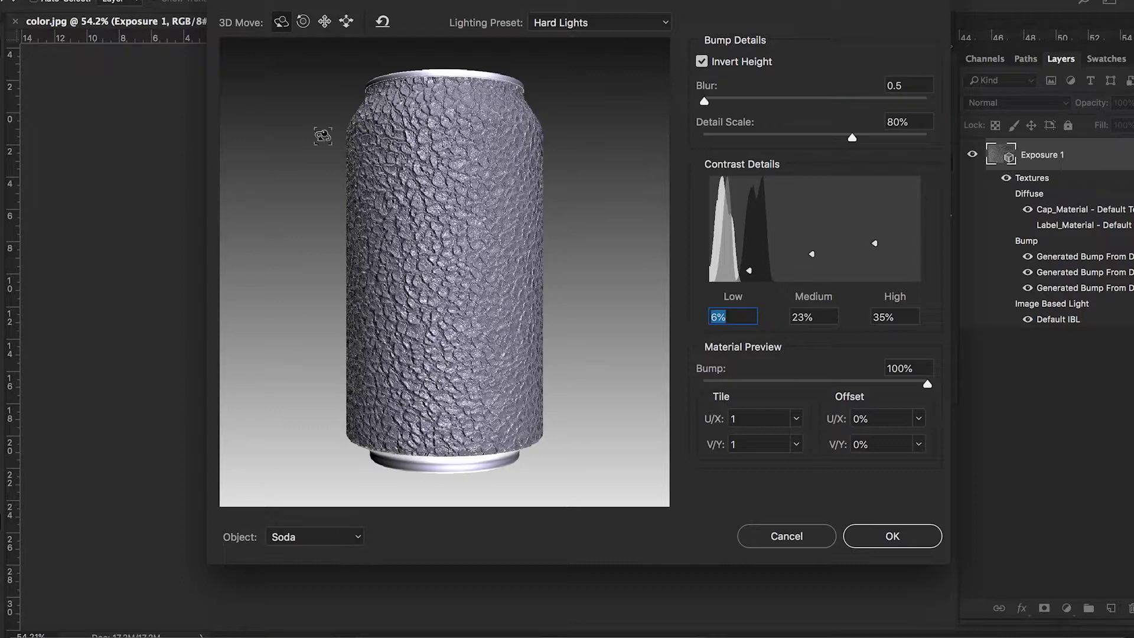
{"action": "left_click", "coordinate": [881, 537]}
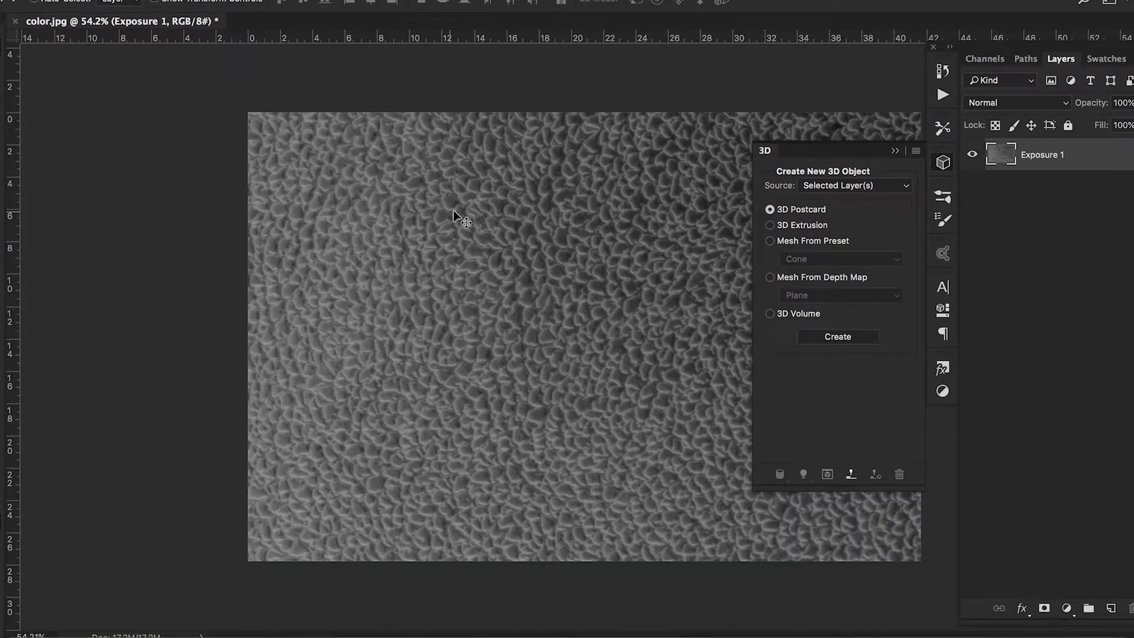
Save the bump map as a PNG copy named bump.png in the untitled folder
{"action": "left_click", "coordinate": [120, 0]}
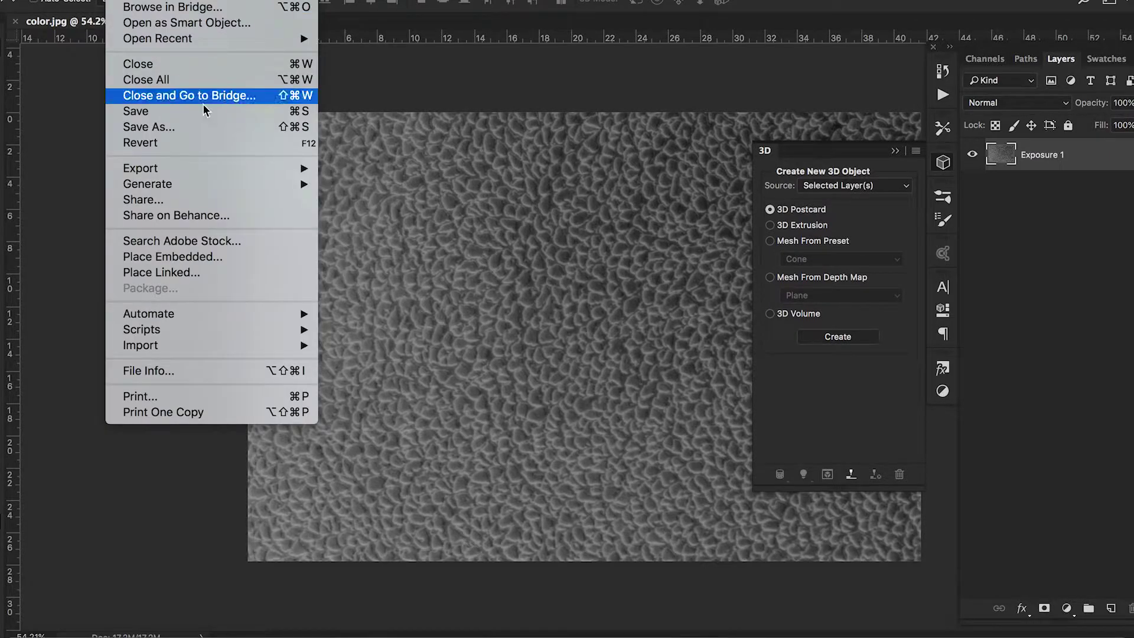
{"action": "left_click", "coordinate": [206, 127]}
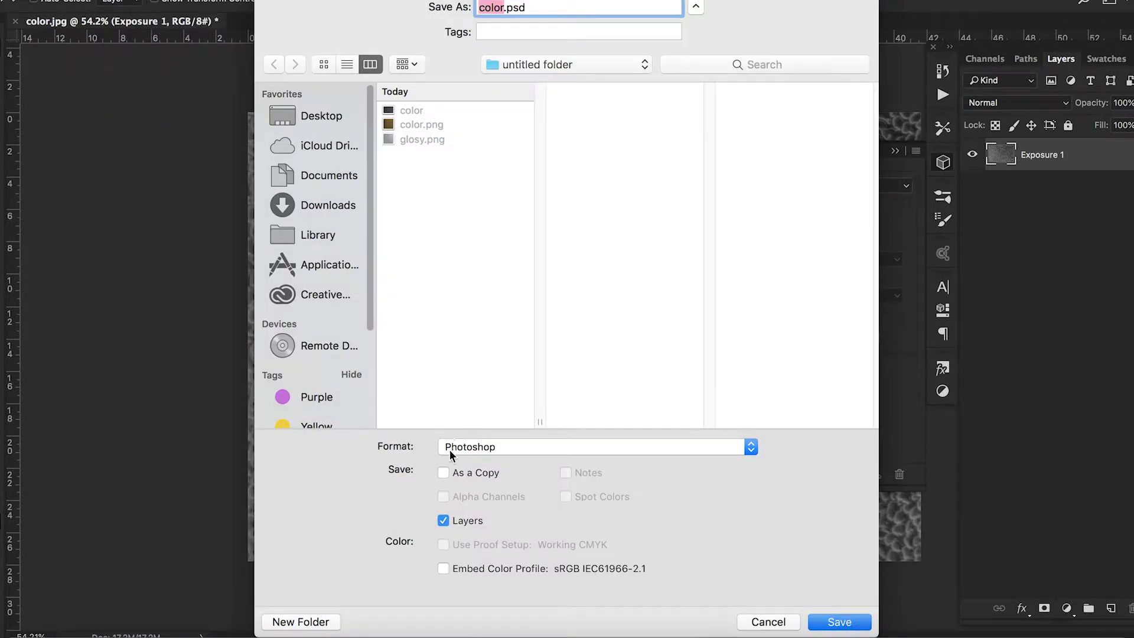
{"action": "left_click", "coordinate": [510, 447]}
{"action": "mouse_move", "coordinate": [513, 620]}
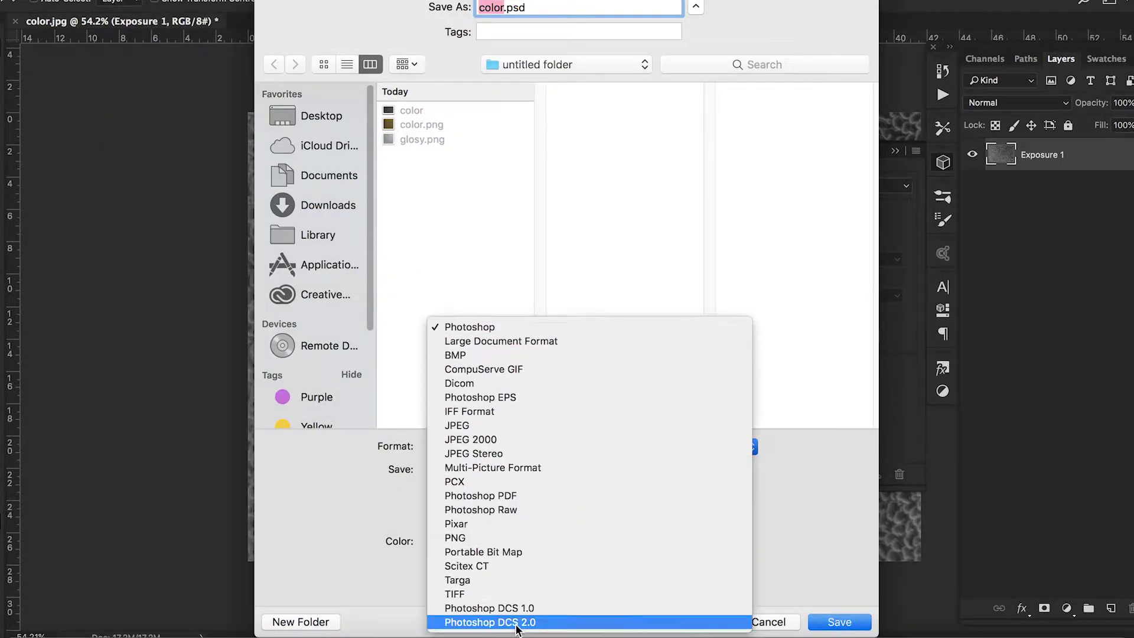
{"action": "left_click", "coordinate": [526, 538]}
{"action": "type", "text": "bump.png"}
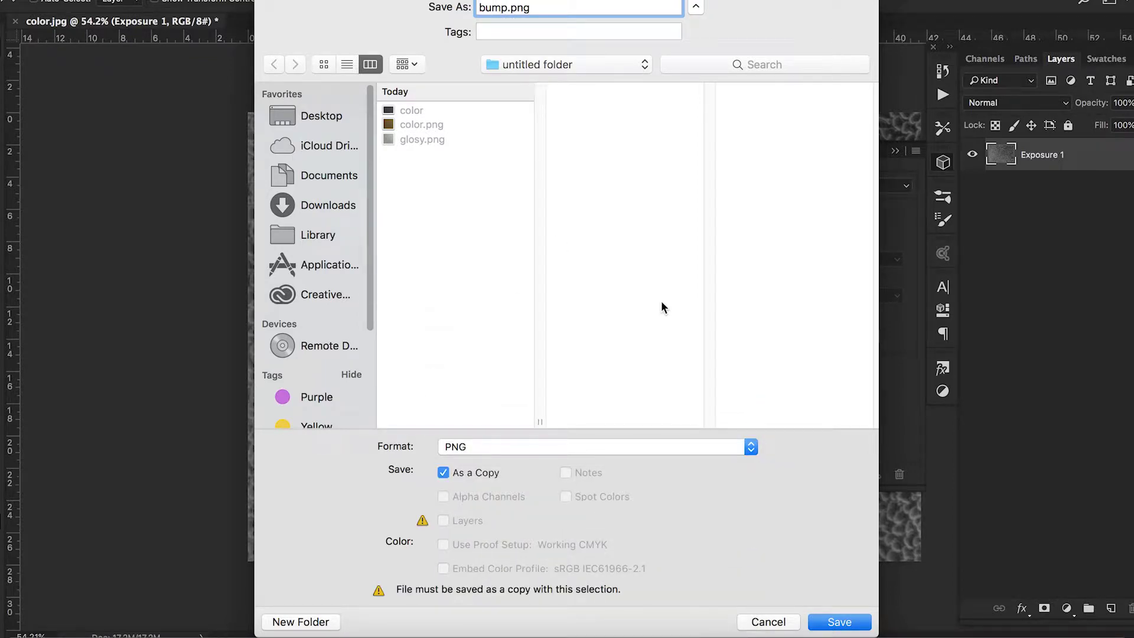
{"action": "left_click", "coordinate": [835, 620]}
{"action": "left_click", "coordinate": [691, 254]}
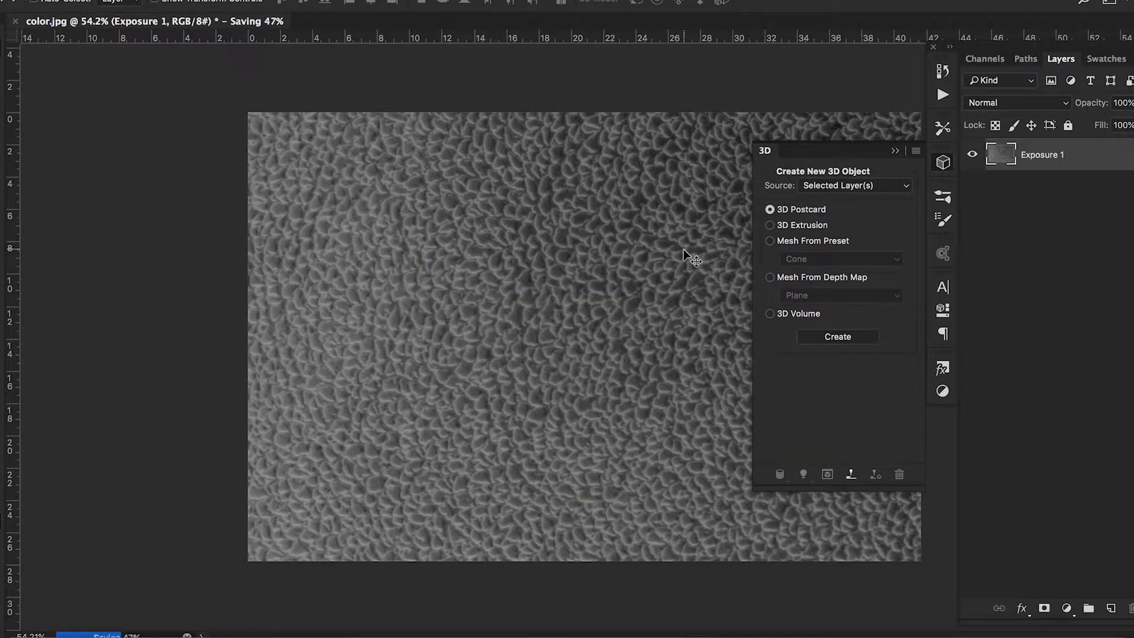
Close the bump map document without saving and reopen the original color.jpg from the recent files
{"action": "left_click", "coordinate": [16, 24]}
{"action": "left_click", "coordinate": [520, 204]}
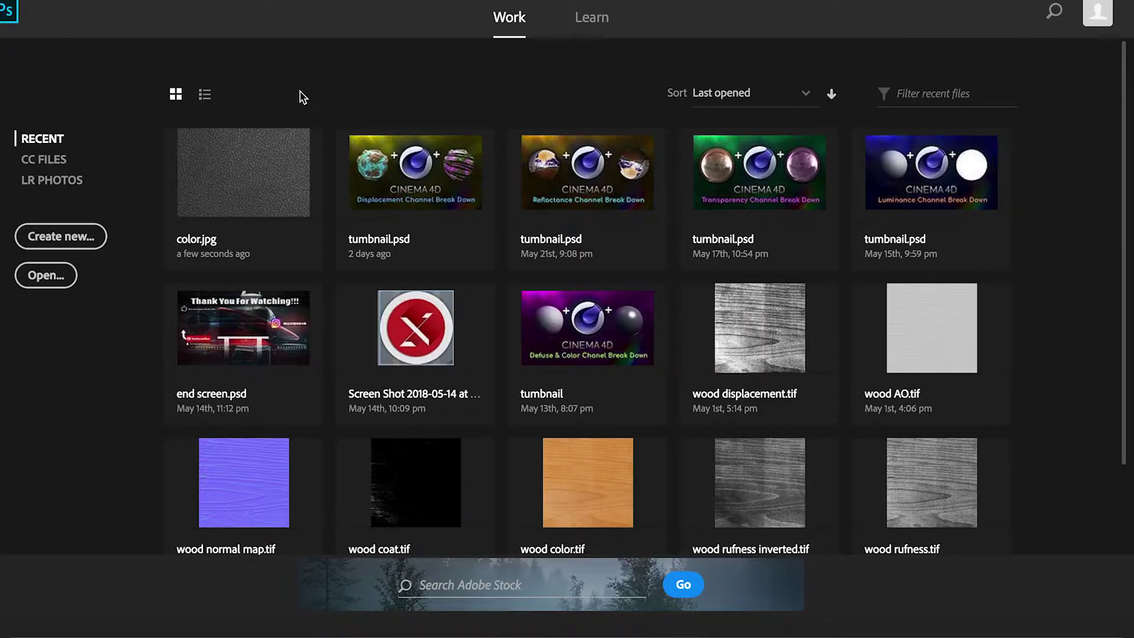
{"action": "left_click", "coordinate": [246, 181]}
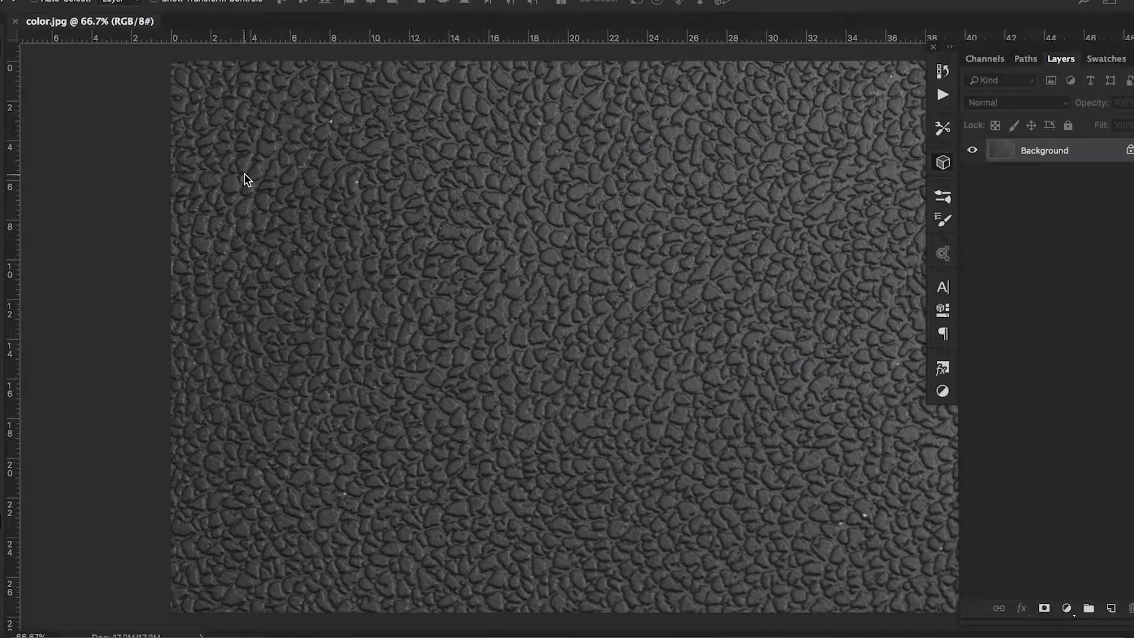
Add a Levels adjustment layer above the Background with input black point 27 and white point 123
{"action": "left_click", "coordinate": [1068, 610]}
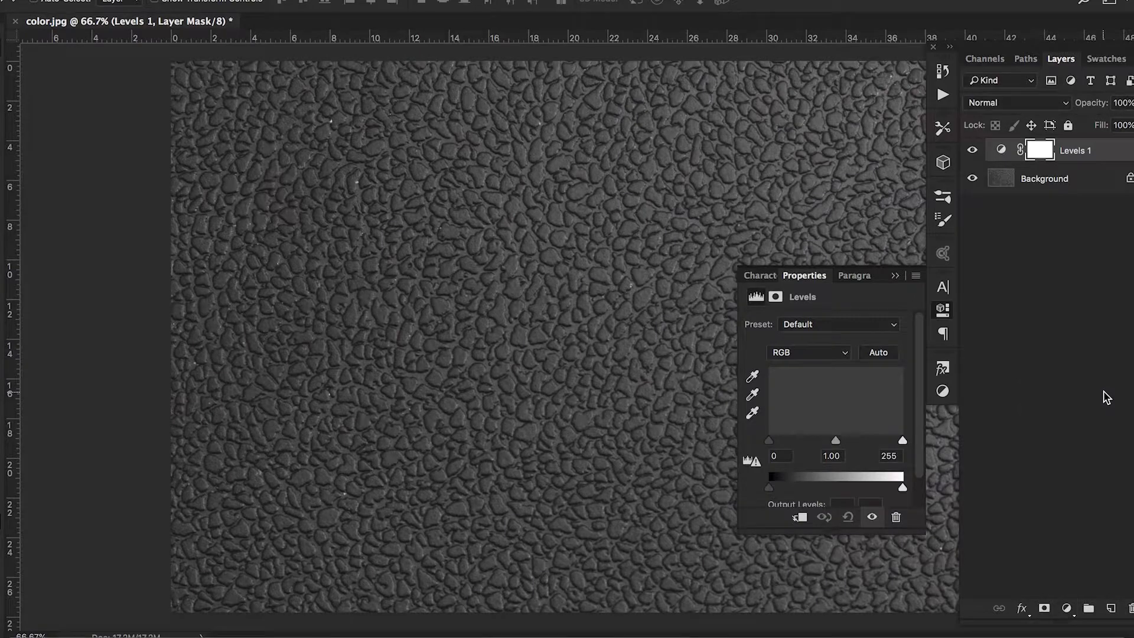
{"action": "left_click_drag", "start_coordinate": [904, 443], "coordinate": [842, 446]}
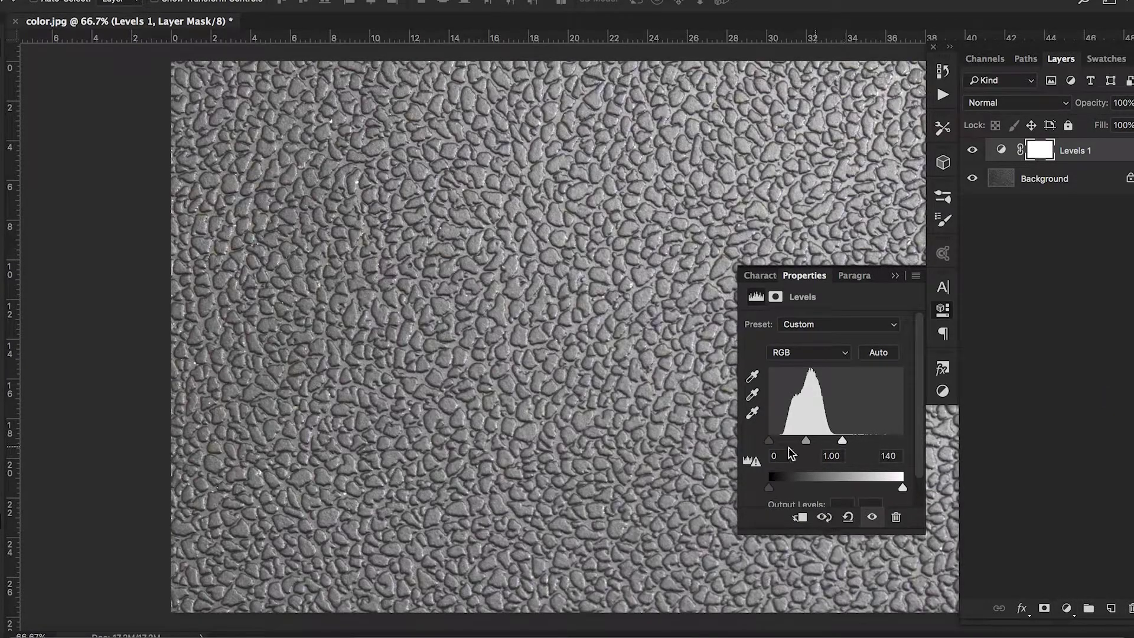
{"action": "left_click_drag", "start_coordinate": [770, 442], "coordinate": [833, 442]}
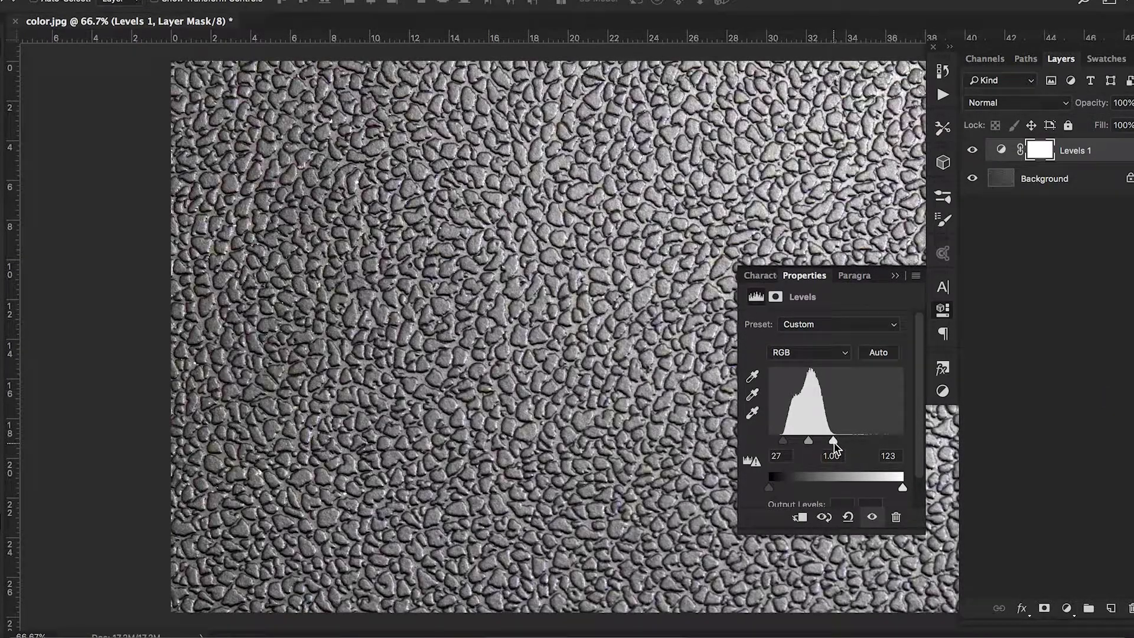
{"action": "left_click", "coordinate": [896, 276]}
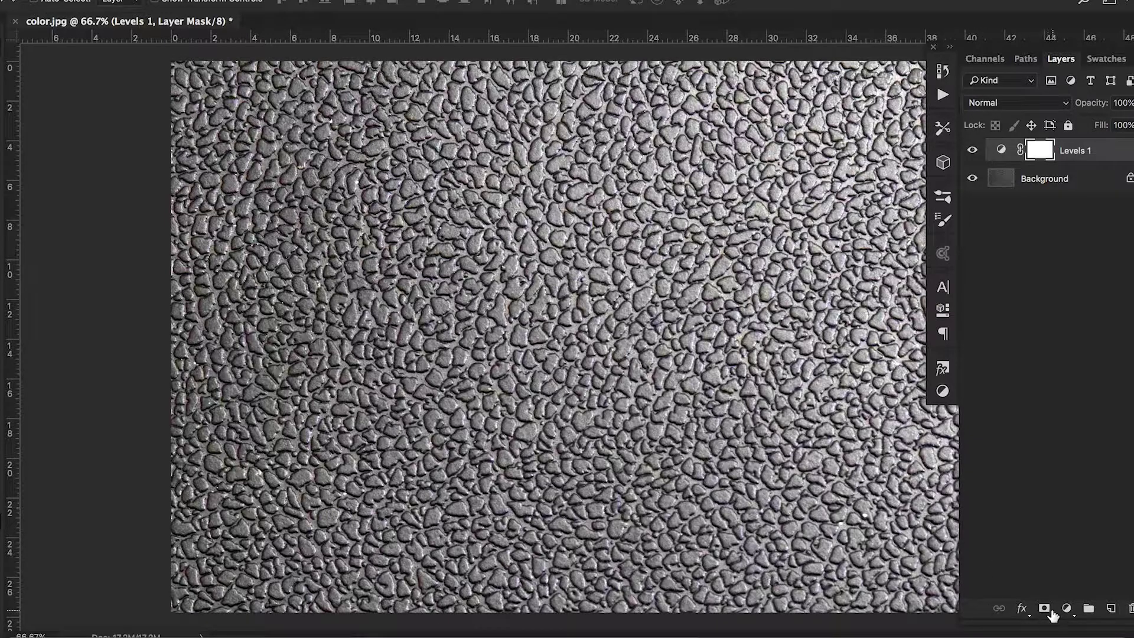
Add an Exposure adjustment layer above the Levels layer with exposure +1.04
{"action": "left_click", "coordinate": [1066, 609]}
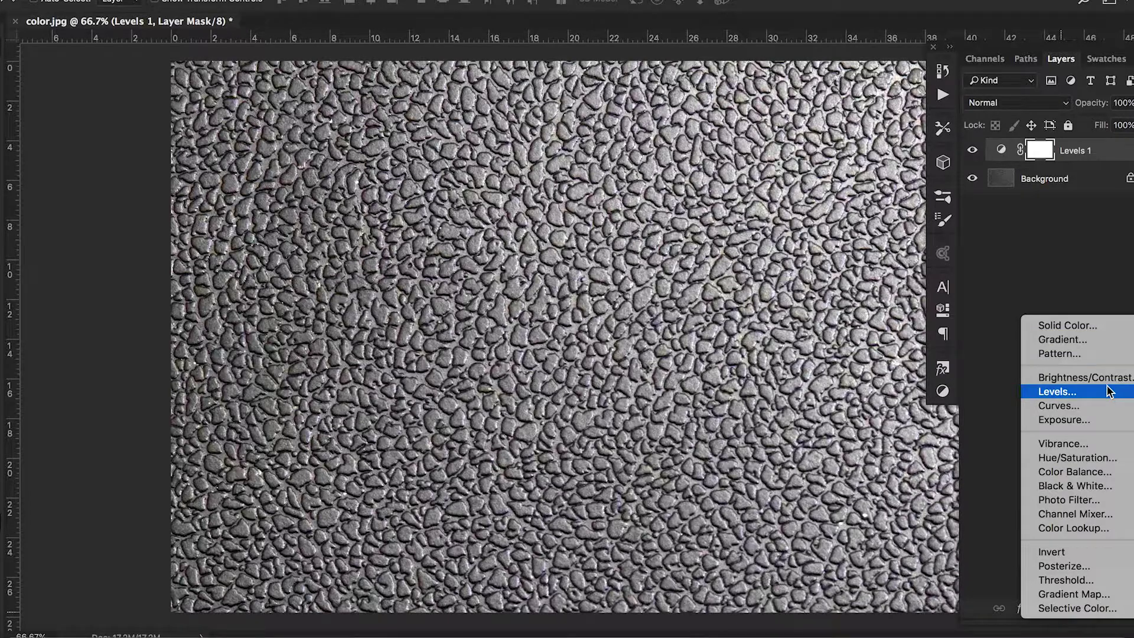
{"action": "left_click", "coordinate": [1105, 420]}
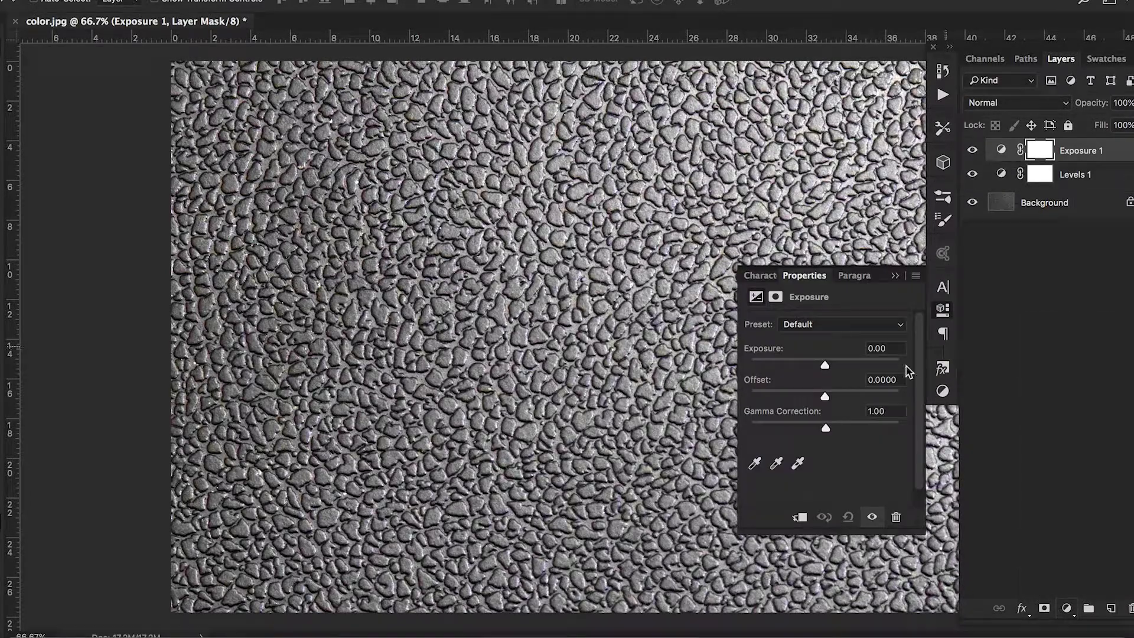
{"action": "left_click_drag", "start_coordinate": [825, 365], "coordinate": [838, 366]}
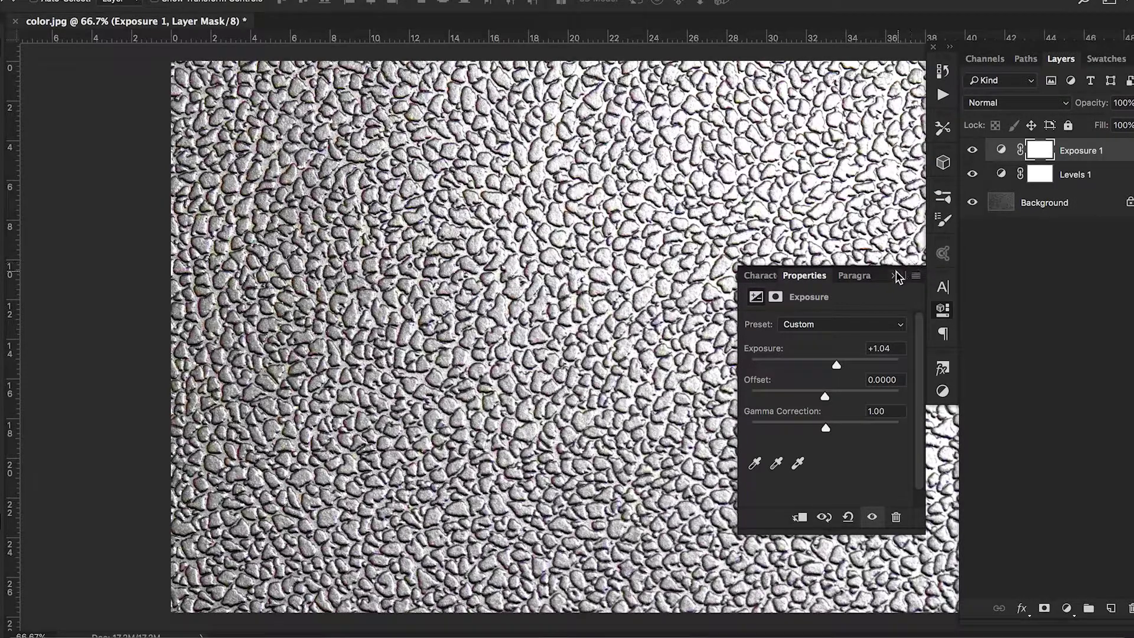
{"action": "left_click", "coordinate": [896, 276]}
Merge the Exposure and Levels adjustment layers with the Background into one layer
{"action": "left_click", "coordinate": [1010, 211]}
{"action": "left_click", "coordinate": [1005, 154], "text": "shift"}
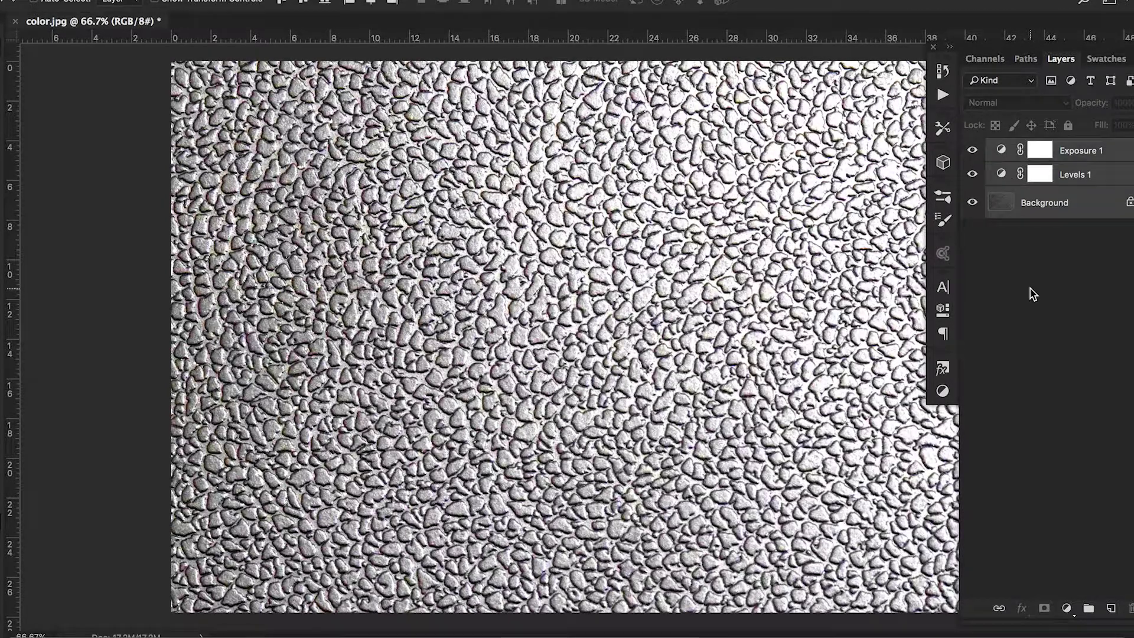
{"action": "key", "text": "ctrl+e"}
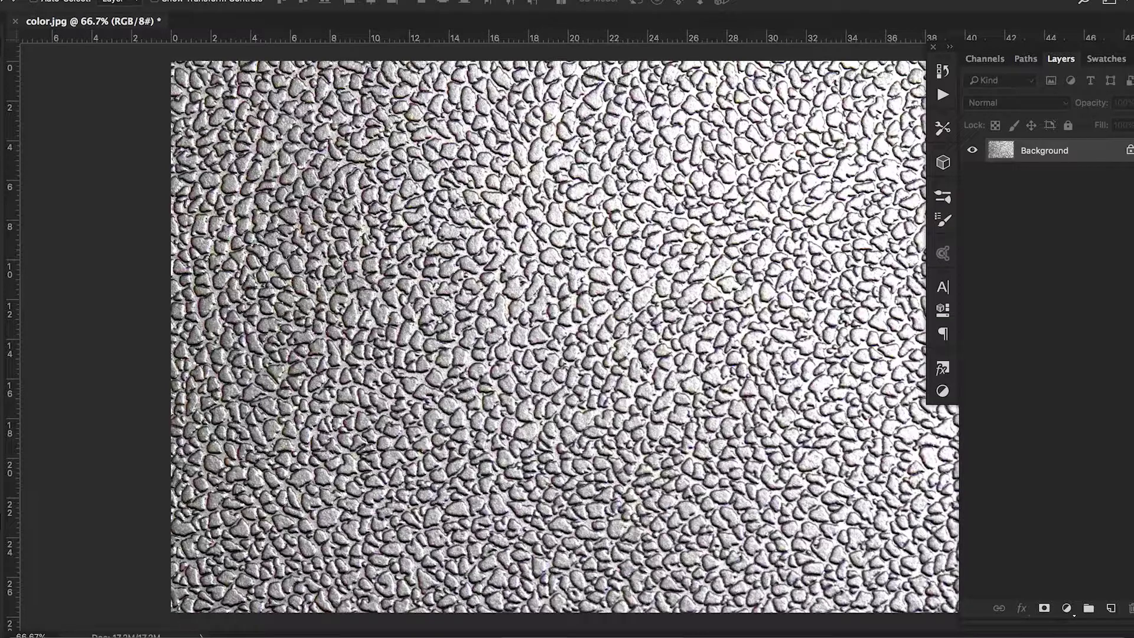
Generate a normal map from the Background layer with contrast details of Low 32%, Medium 51% and High 25%
{"action": "left_click", "coordinate": [414, 1]}
{"action": "mouse_move", "coordinate": [378, 1]}
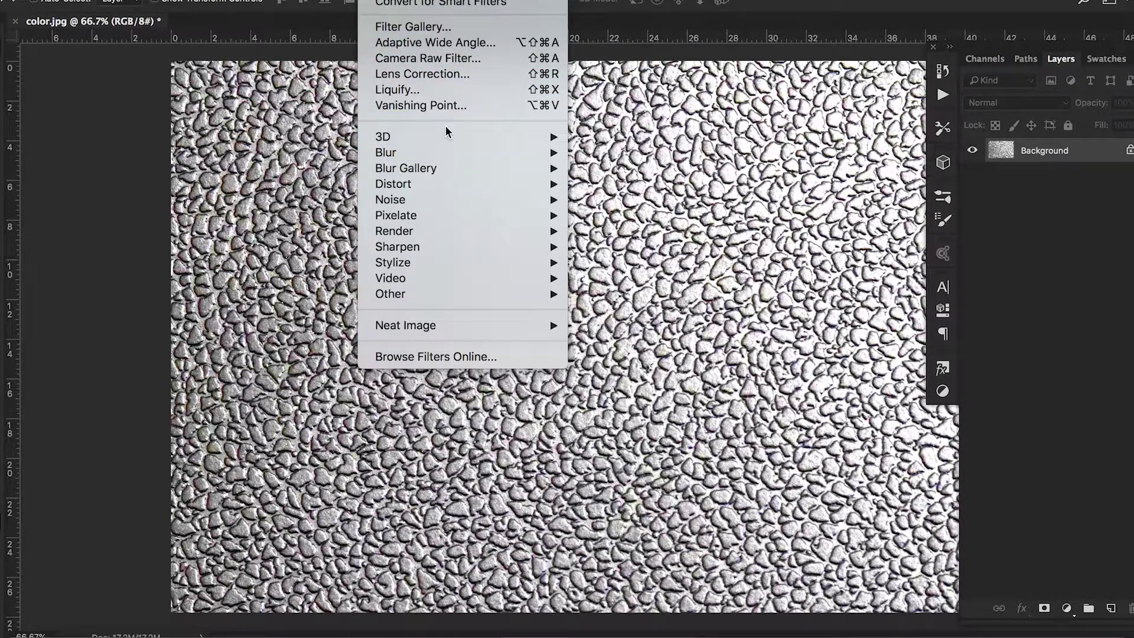
{"action": "mouse_move", "coordinate": [444, 139]}
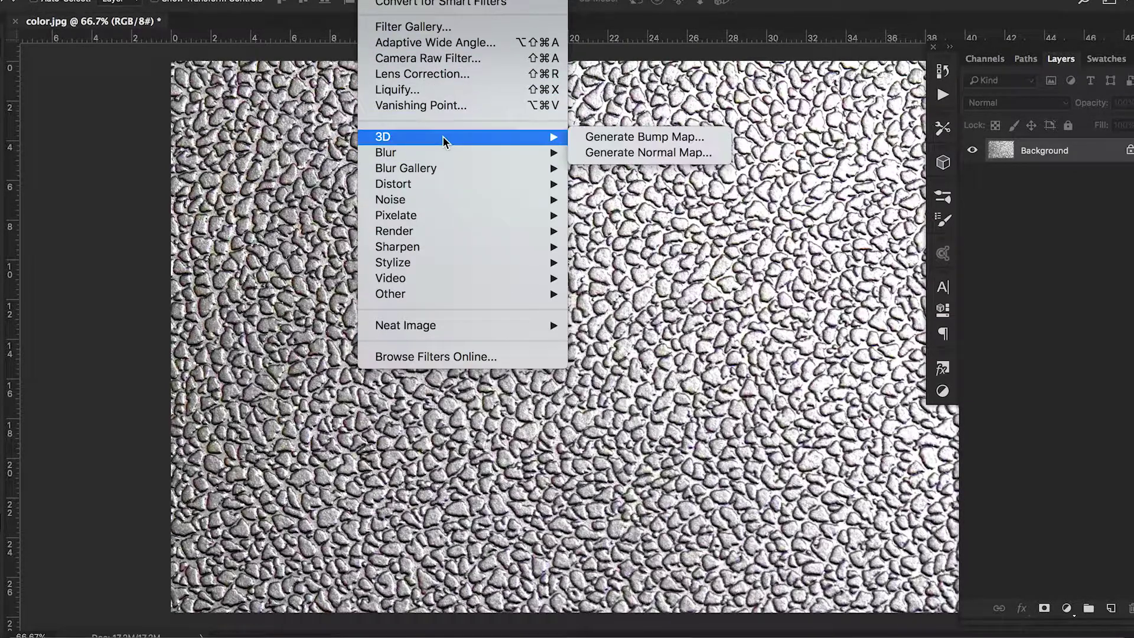
{"action": "left_click", "coordinate": [644, 153]}
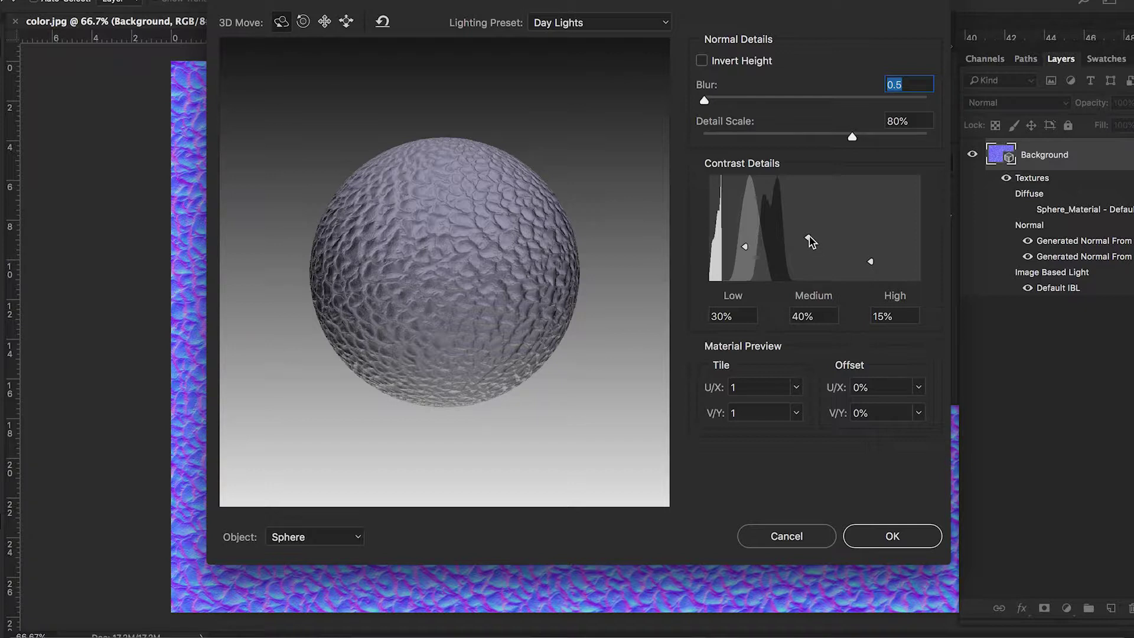
{"action": "left_click_drag", "start_coordinate": [808, 240], "coordinate": [807, 219]}
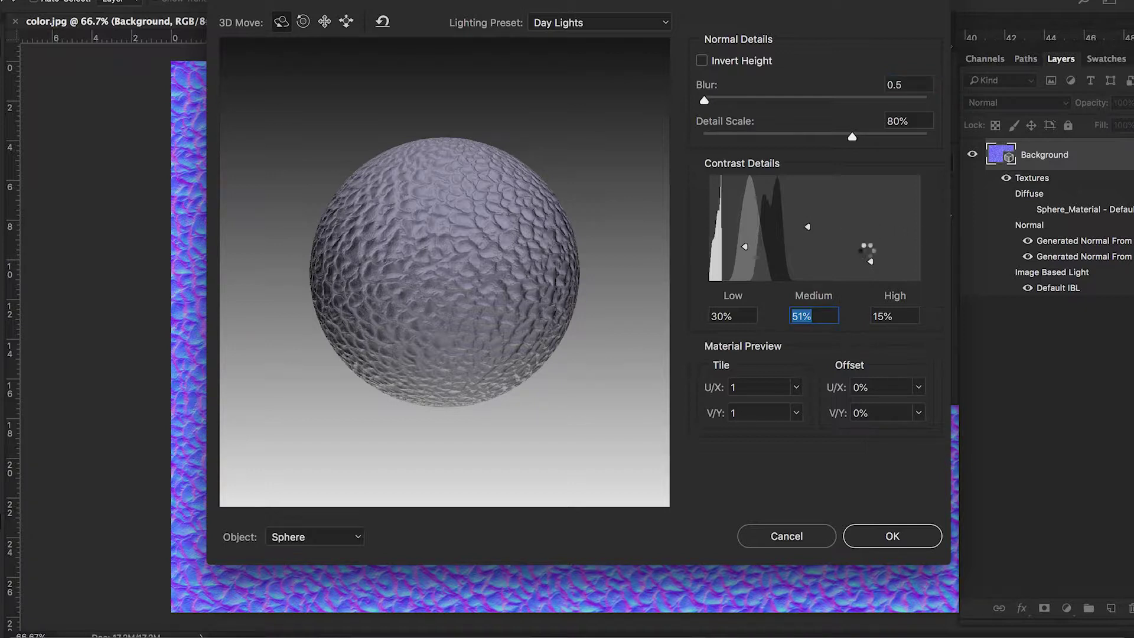
{"action": "left_click_drag", "start_coordinate": [870, 260], "coordinate": [869, 253]}
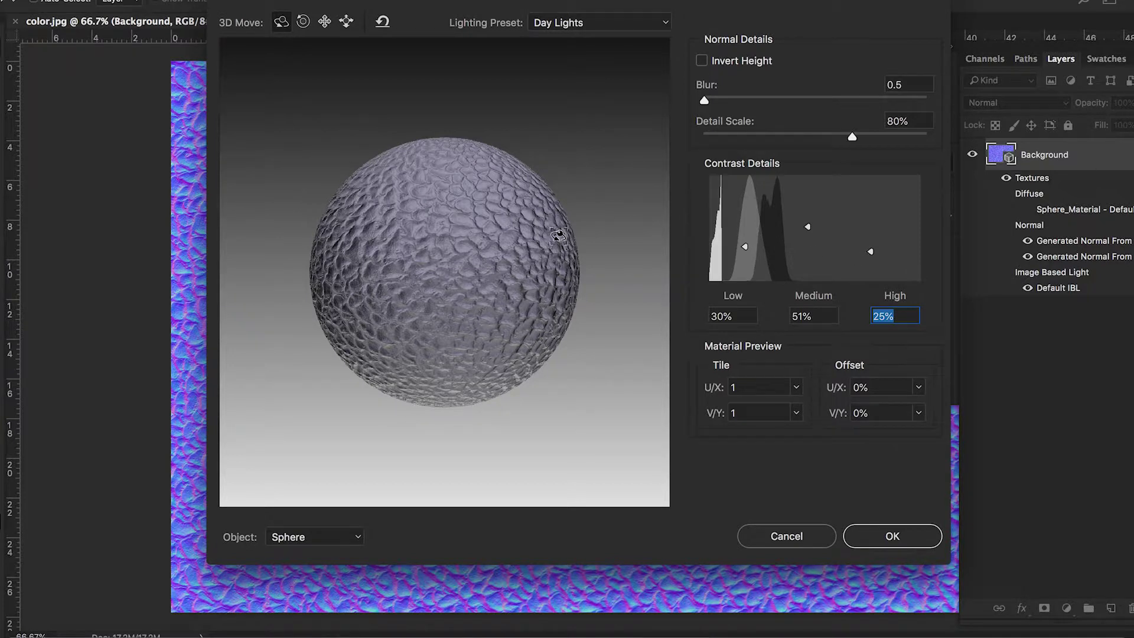
{"action": "mouse_move", "coordinate": [745, 246]}
{"action": "left_mouse_down"}
{"action": "mouse_move", "coordinate": [746, 267]}
{"action": "mouse_move", "coordinate": [745, 244]}
{"action": "left_mouse_up"}
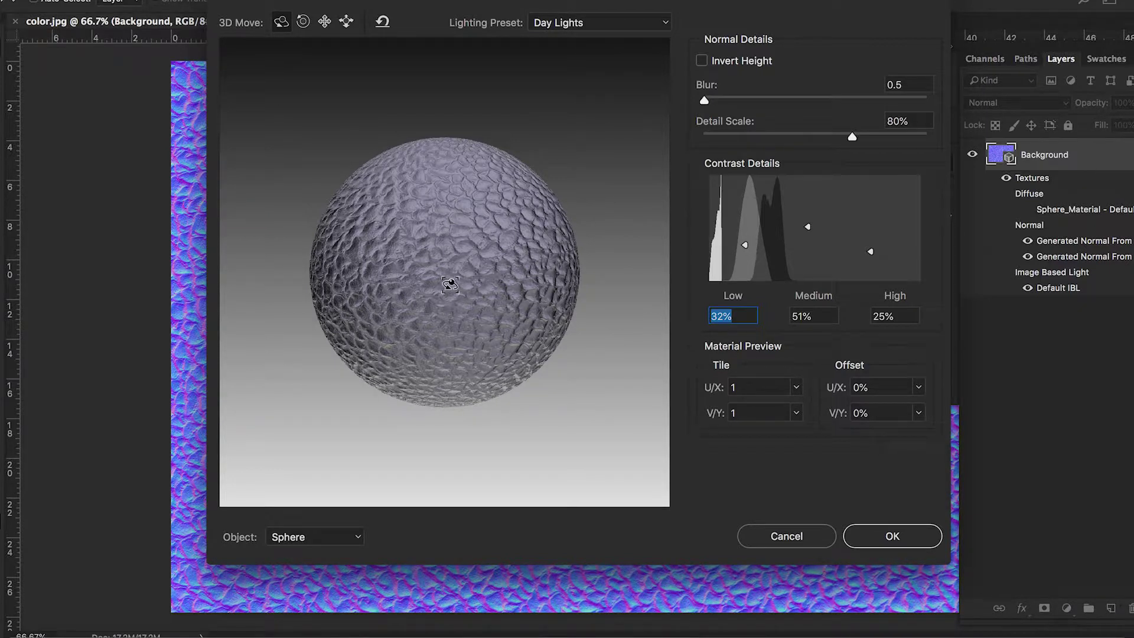
Compare the sphere preview with Invert Height on, turn the option off again, and apply the normal map
{"action": "left_click", "coordinate": [702, 61]}
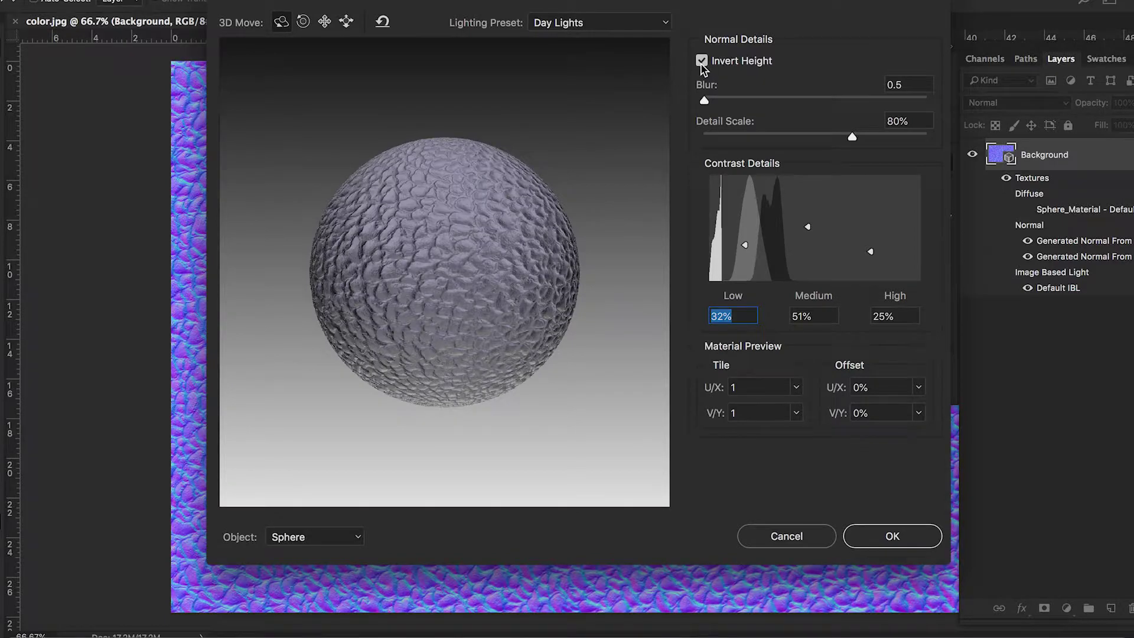
{"action": "left_click", "coordinate": [701, 61]}
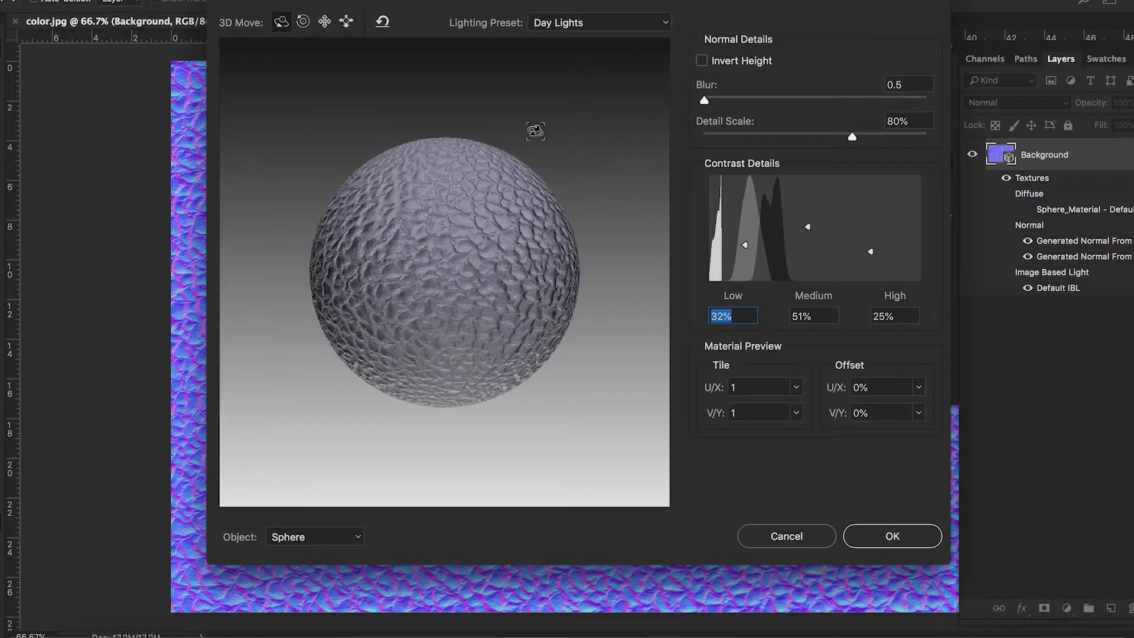
{"action": "left_click", "coordinate": [891, 535]}
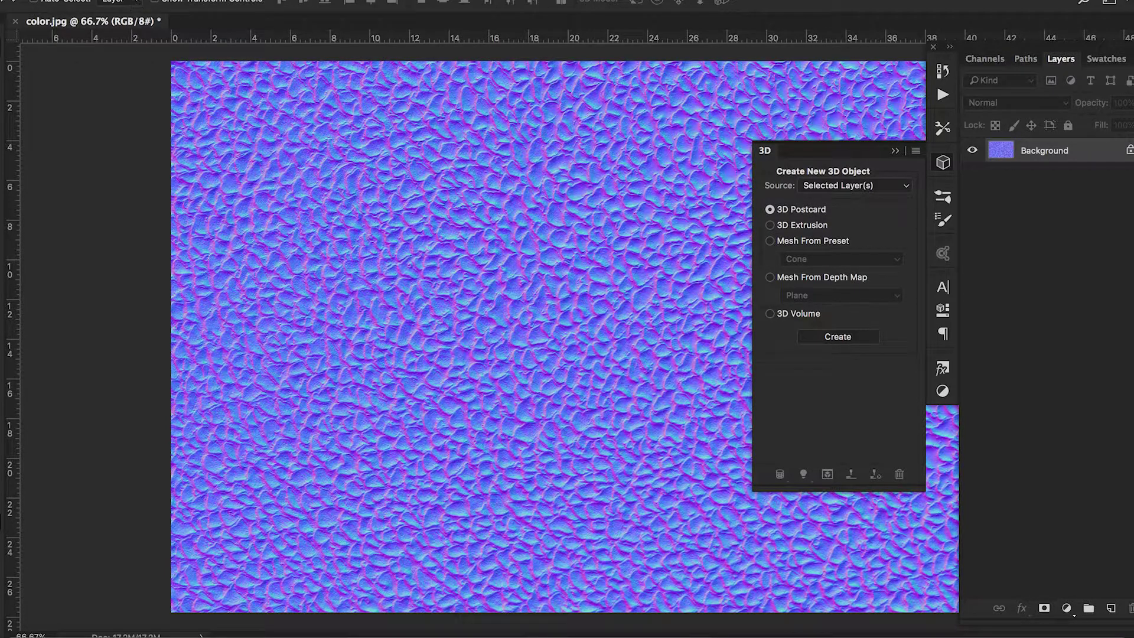
Save the normal map as normal.png in PNG format in the folder with the other texture maps
{"action": "left_click", "coordinate": [121, 0]}
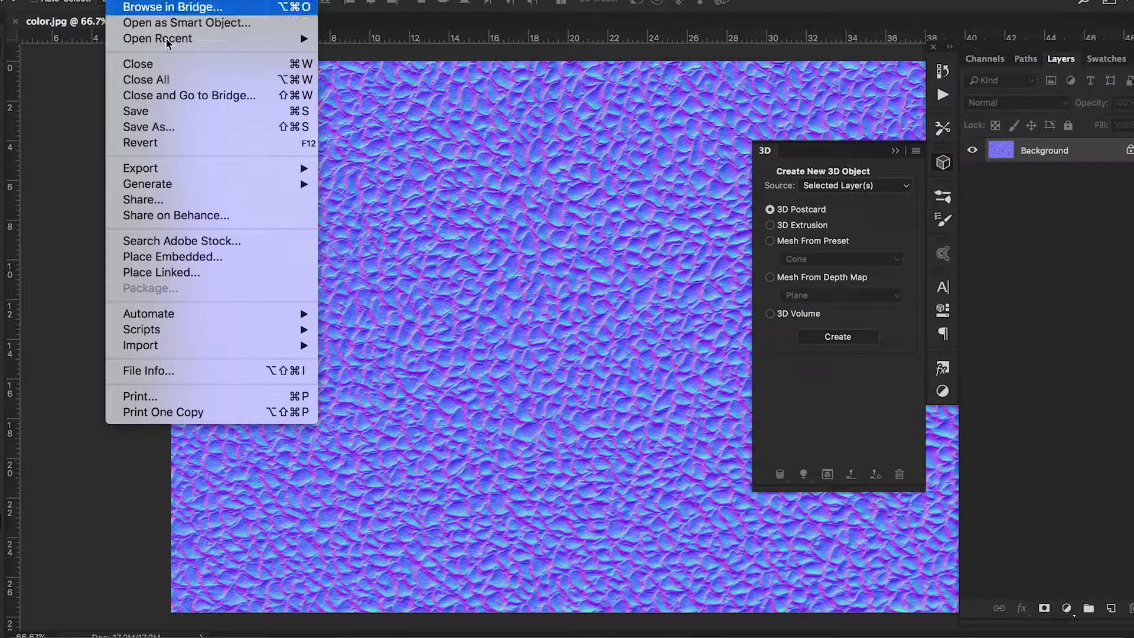
{"action": "left_click", "coordinate": [254, 128]}
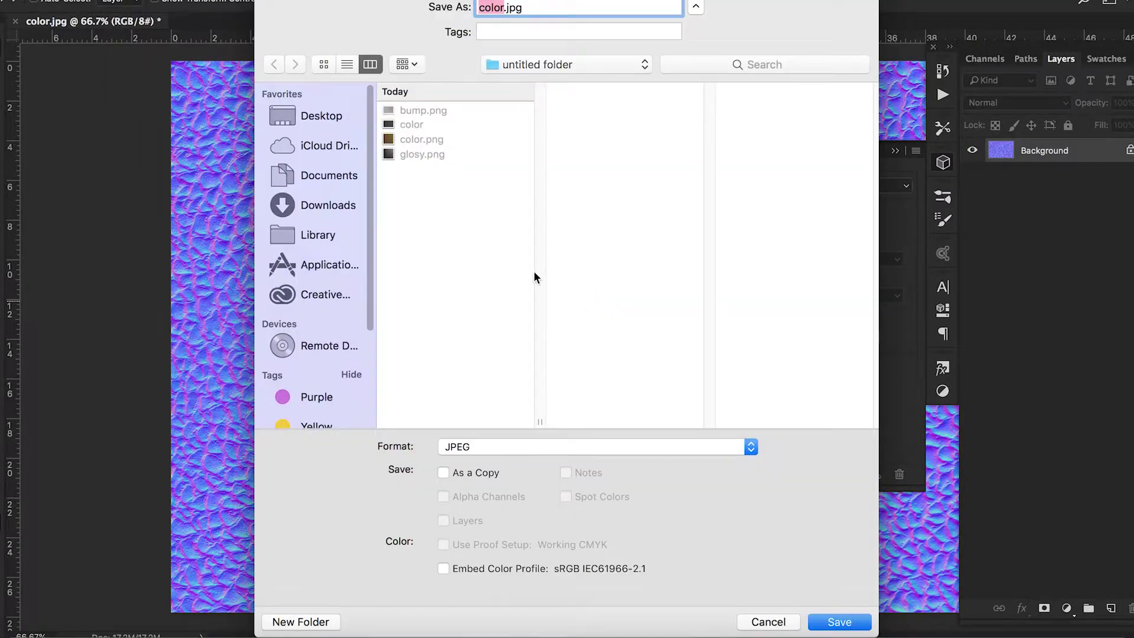
{"action": "type", "text": "normal"}
{"action": "left_click", "coordinate": [614, 447]}
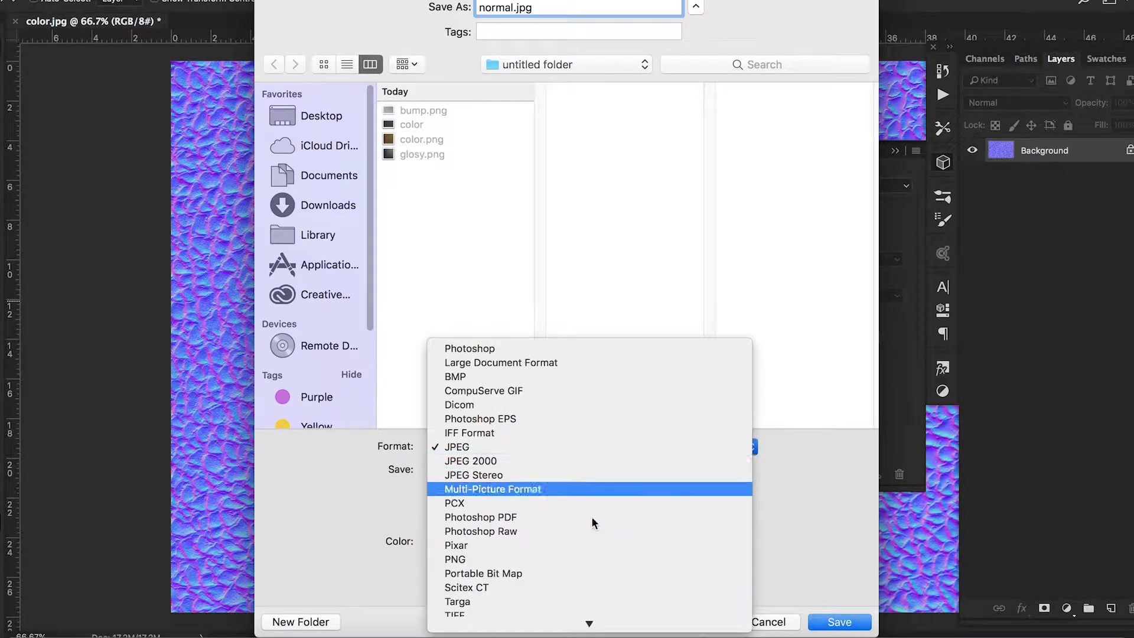
{"action": "left_click", "coordinate": [579, 562]}
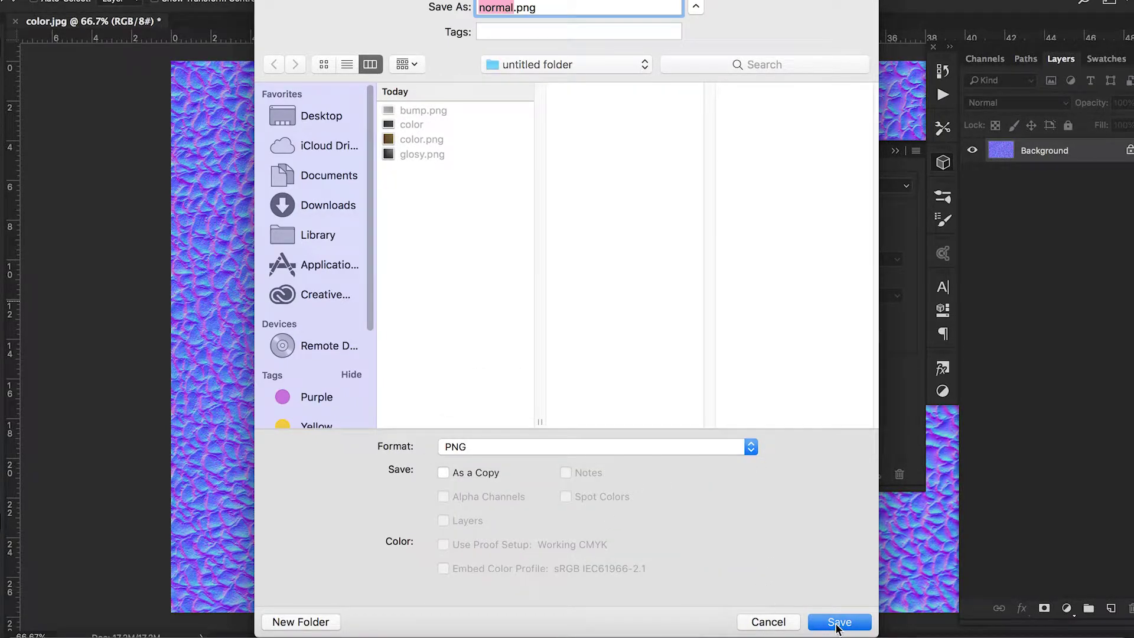
{"action": "left_click", "coordinate": [839, 623]}
{"action": "left_click", "coordinate": [679, 244]}
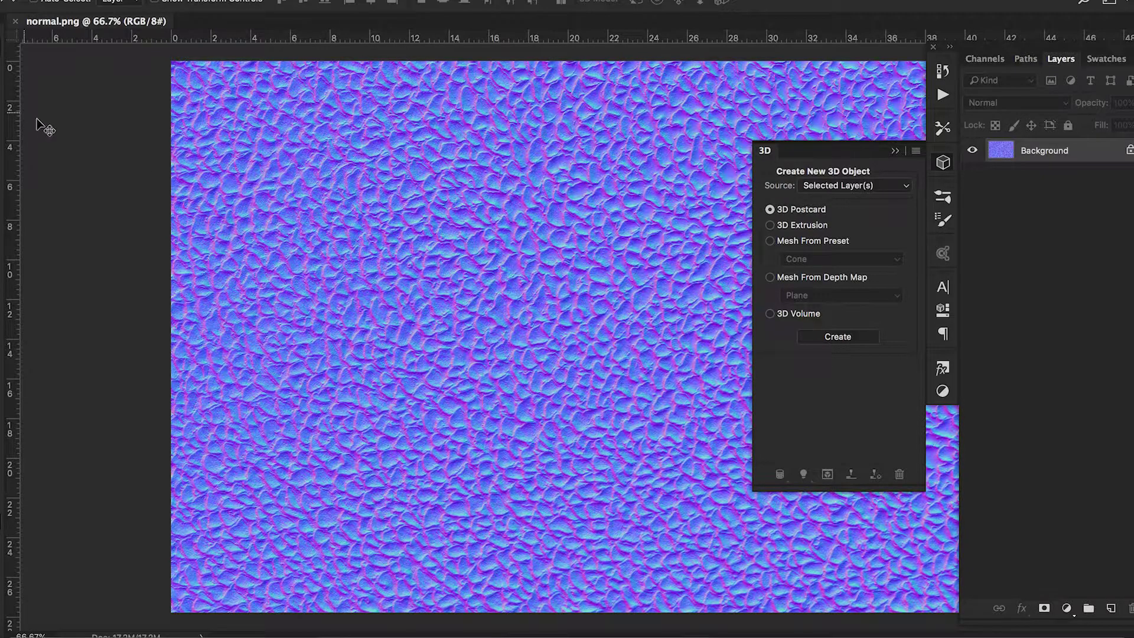
Switch to Cinema 4D and close the Material Editor and the enlarged shader ball preview window
{"action": "left_click", "coordinate": [71, 0]}
{"action": "left_click", "coordinate": [130, 115]}
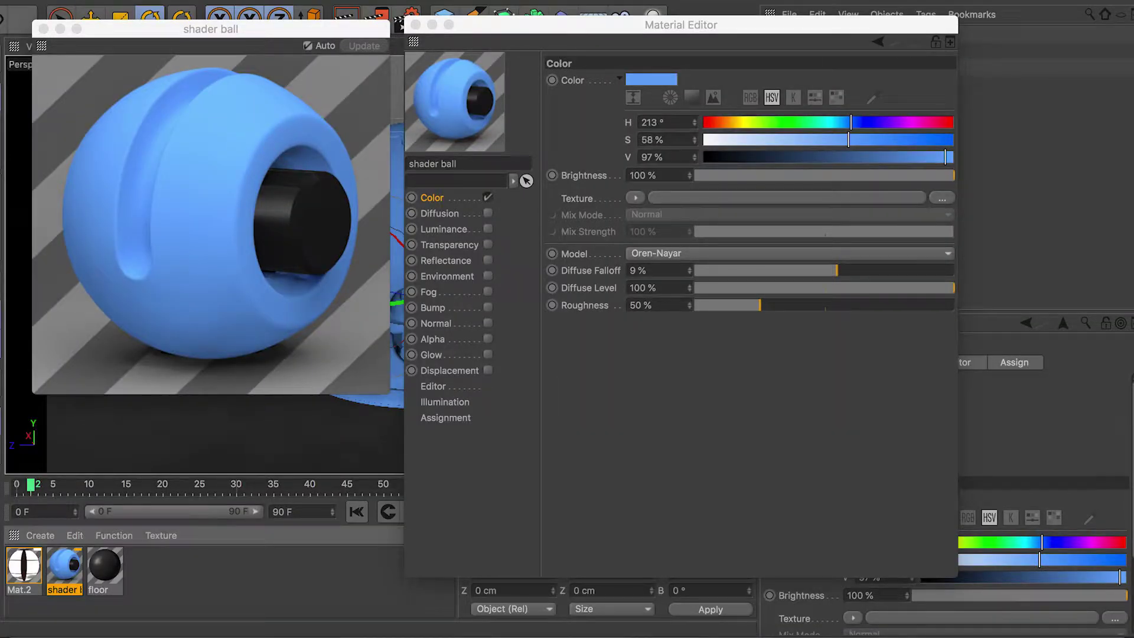
{"action": "left_click_drag", "start_coordinate": [653, 27], "coordinate": [775, 26]}
{"action": "left_click", "coordinate": [537, 25]}
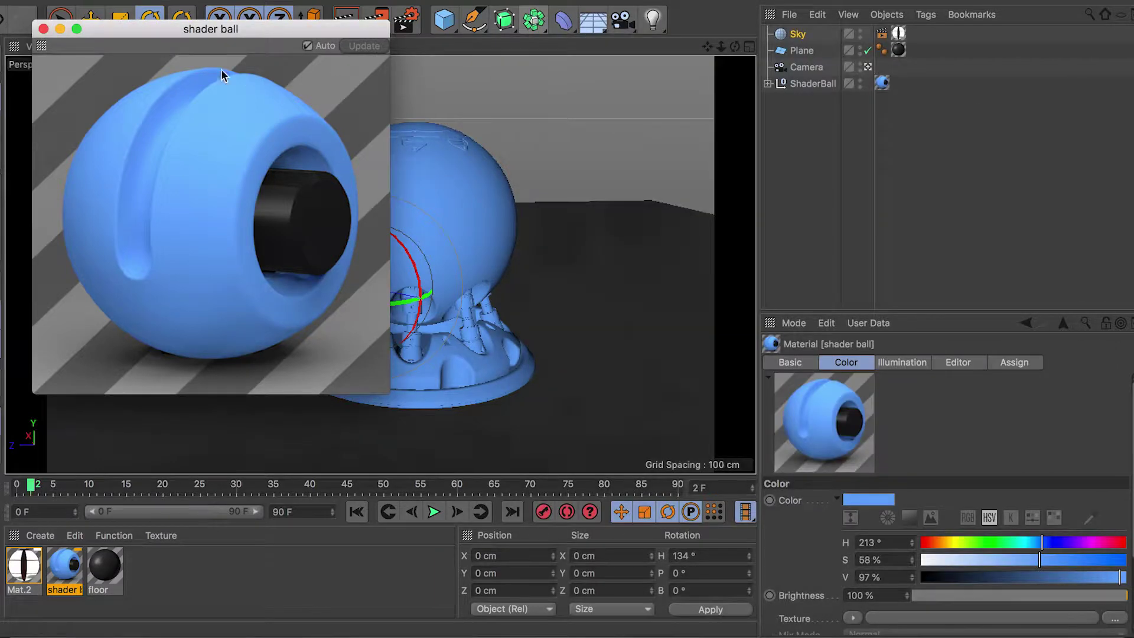
{"action": "left_click", "coordinate": [43, 30]}
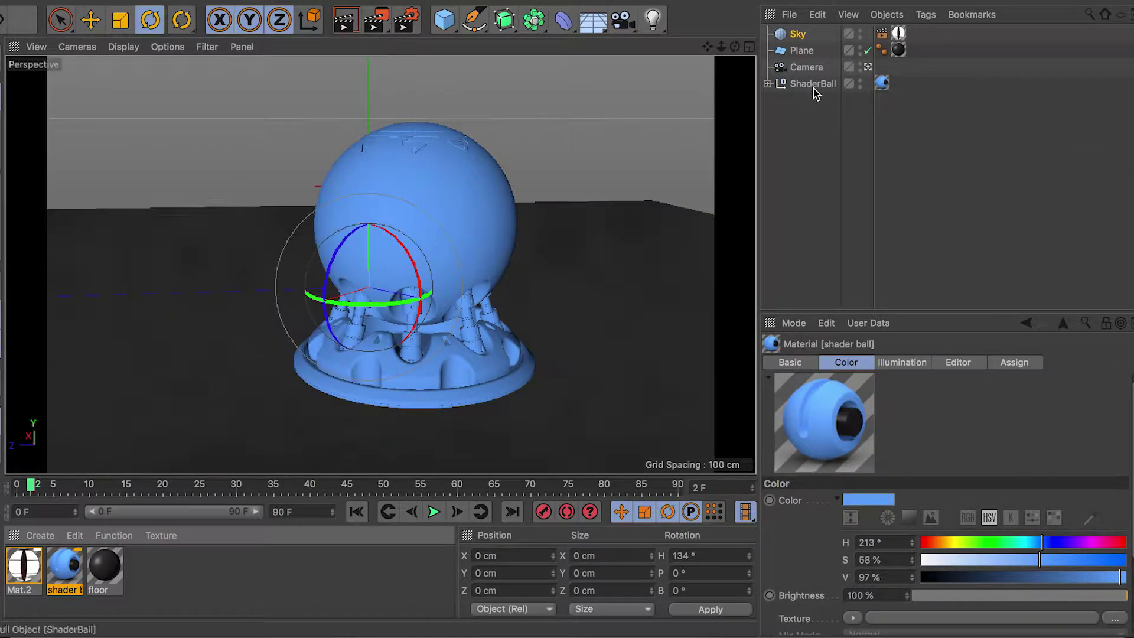
Leave the scene camera's view and examine the scene layout and the ShaderBall model from several angles
{"action": "left_click", "coordinate": [868, 66]}
{"action": "left_click_drag", "start_coordinate": [700, 238], "coordinate": [441, 347], "text": "alt"}
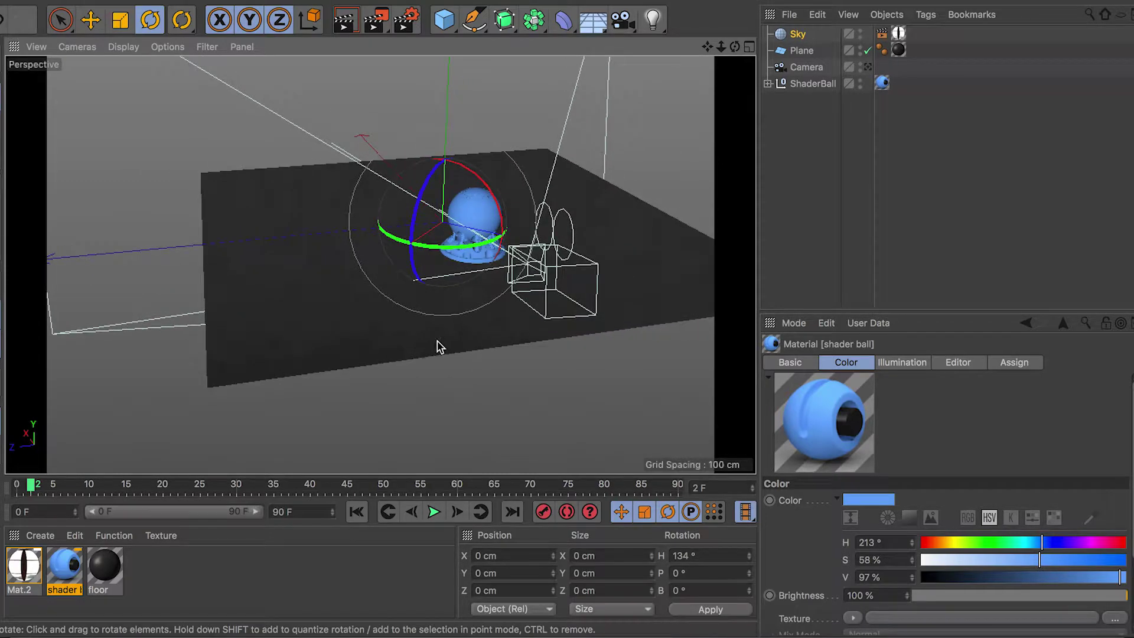
{"action": "left_click_drag", "start_coordinate": [351, 345], "coordinate": [429, 276], "text": "alt"}
{"action": "scroll", "coordinate": [429, 276], "scroll_direction": "up", "scroll_amount": 10}
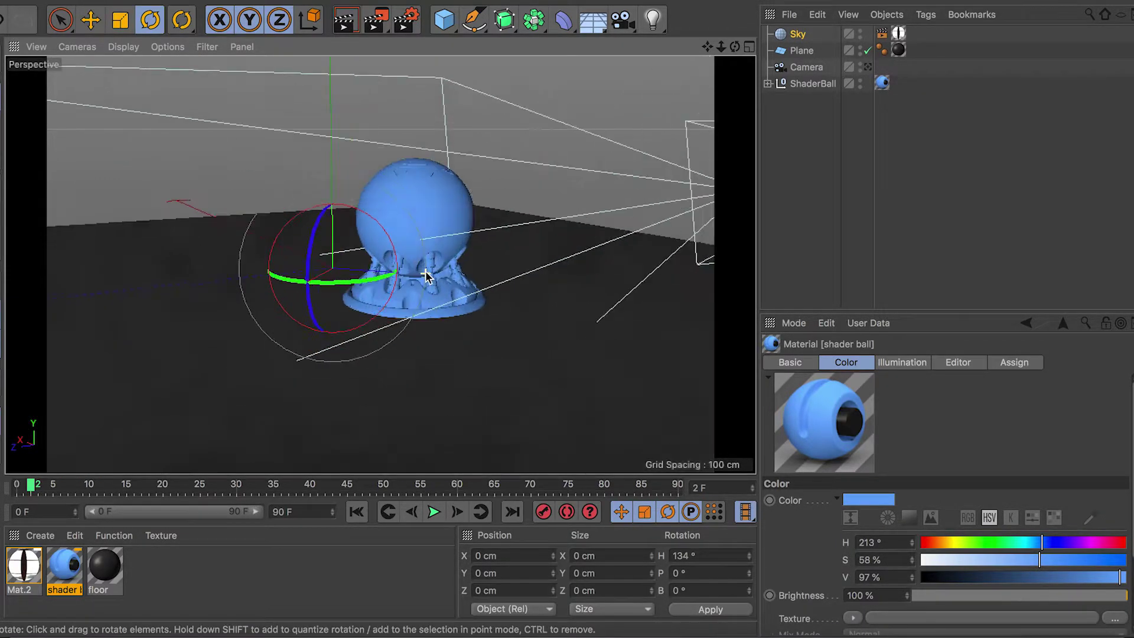
{"action": "middle_click_drag", "start_coordinate": [426, 264], "coordinate": [431, 308], "text": "alt"}
{"action": "scroll", "coordinate": [431, 309], "scroll_direction": "down", "scroll_amount": 4}
{"action": "left_click_drag", "start_coordinate": [431, 309], "coordinate": [408, 298], "text": "alt"}
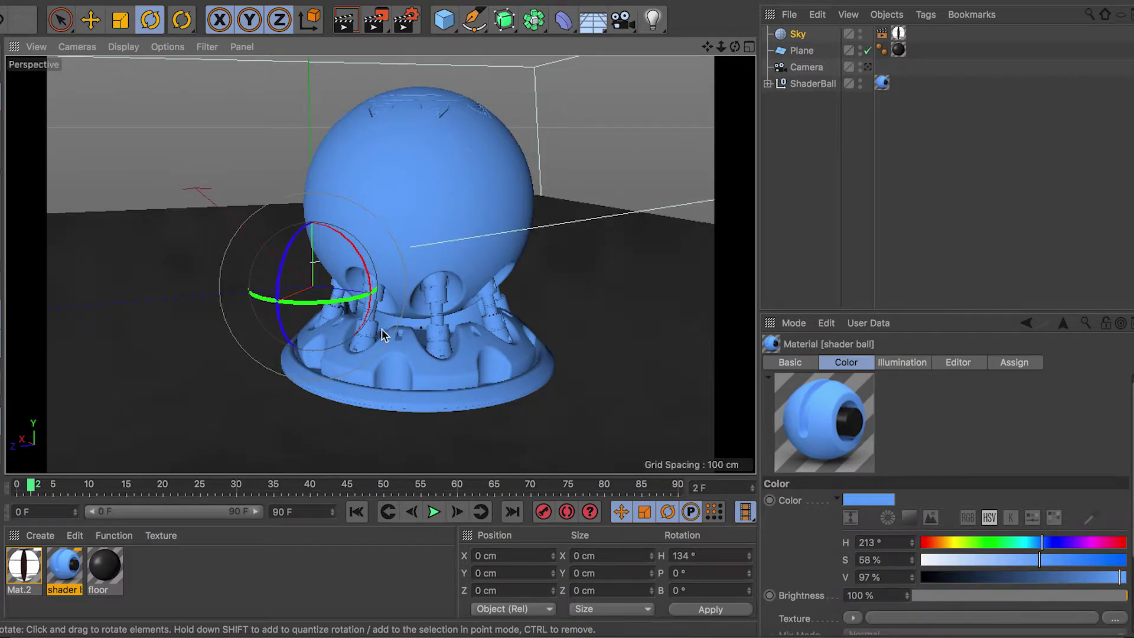
{"action": "scroll", "coordinate": [415, 276], "scroll_direction": "down", "scroll_amount": 4}
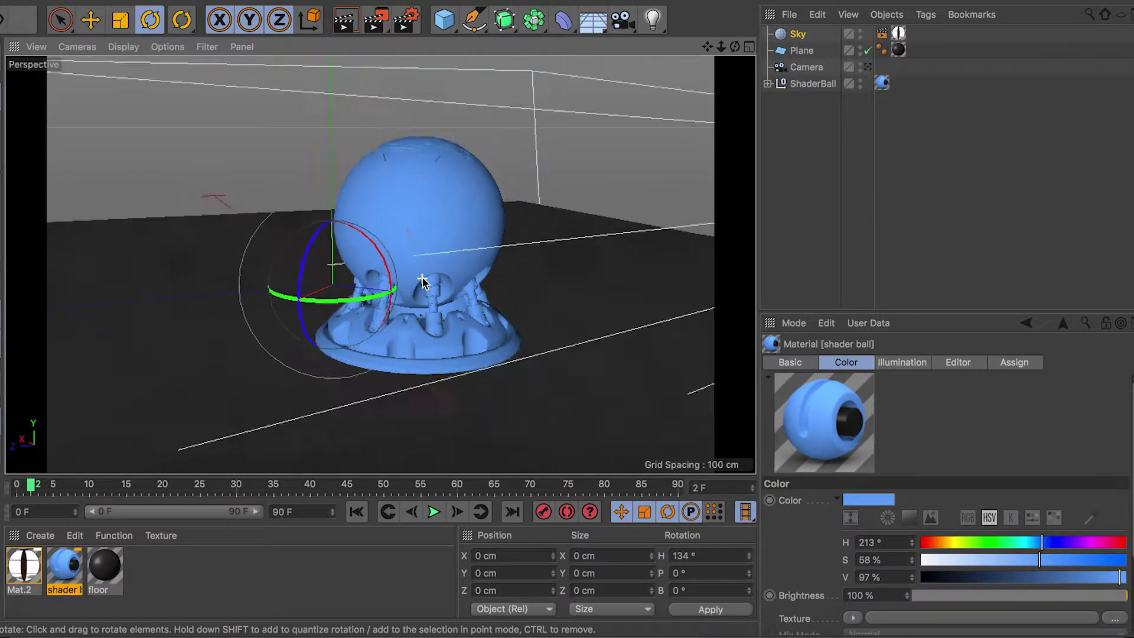
{"action": "scroll", "coordinate": [416, 276], "scroll_direction": "up", "scroll_amount": 5}
{"action": "mouse_move", "coordinate": [439, 322]}
{"action": "left_mouse_down", "text": "alt"}
{"action": "mouse_move", "coordinate": [417, 324]}
{"action": "mouse_move", "coordinate": [424, 333]}
{"action": "left_mouse_up", "text": "alt"}
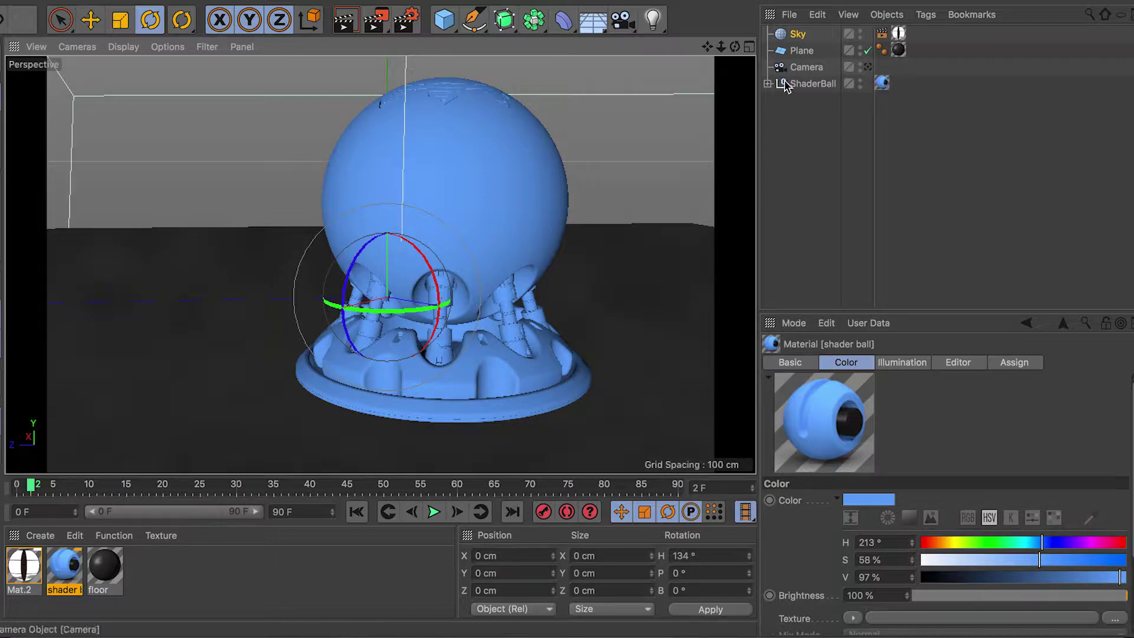
Select the ShaderBall null to check its extent, deselect it, and return to the scene camera's view
{"action": "left_click", "coordinate": [813, 85]}
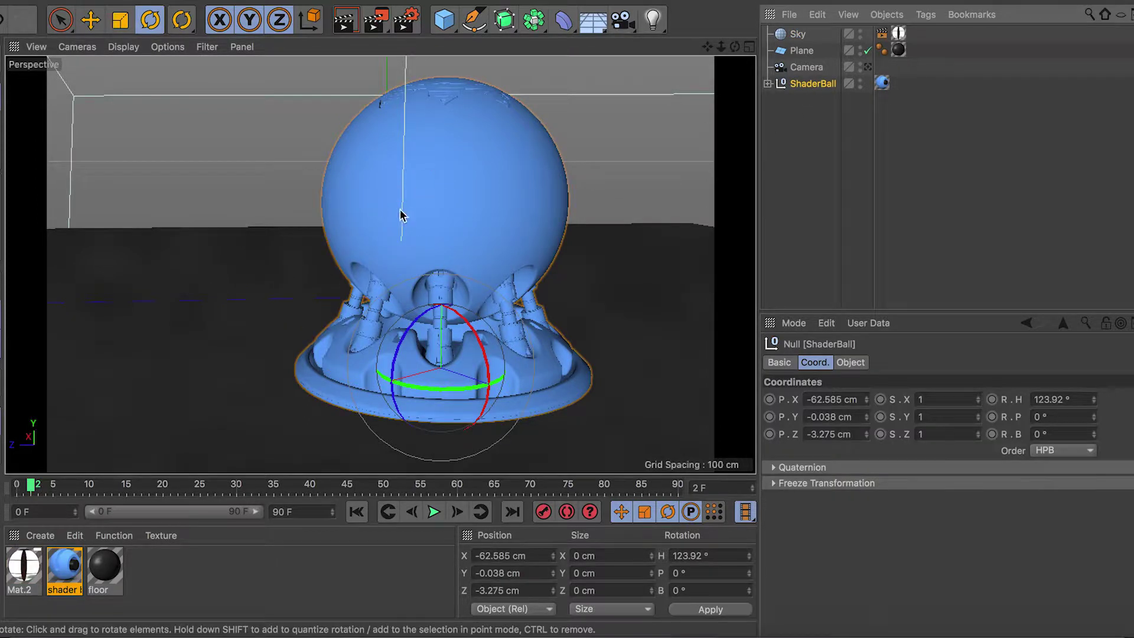
{"action": "left_click", "coordinate": [815, 110]}
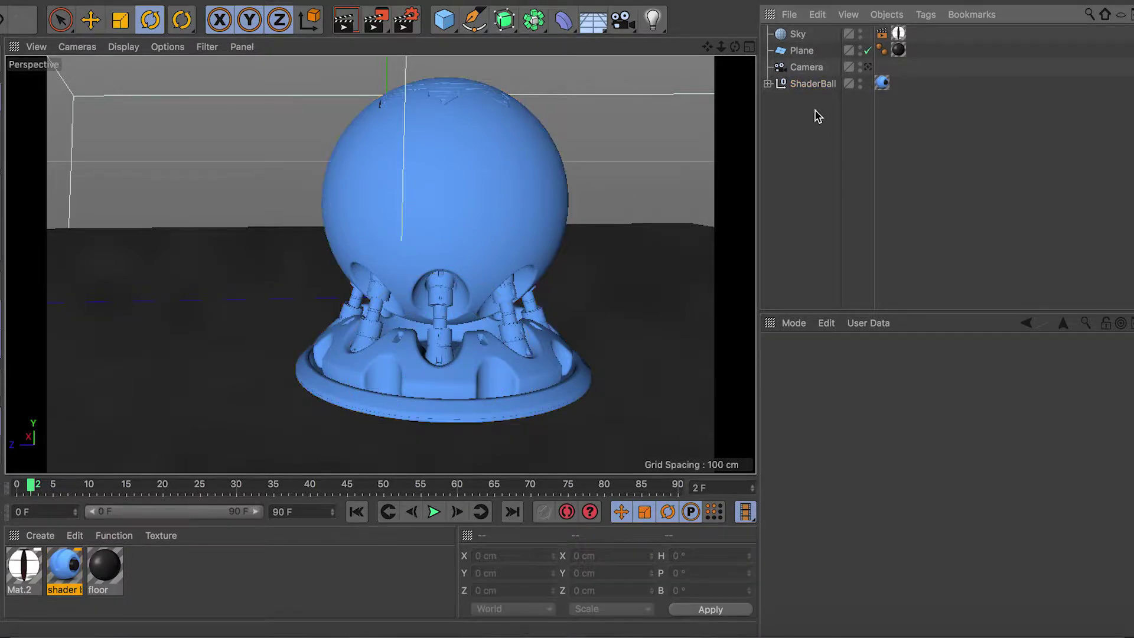
{"action": "left_click", "coordinate": [868, 68]}
{"action": "left_click", "coordinate": [867, 68]}
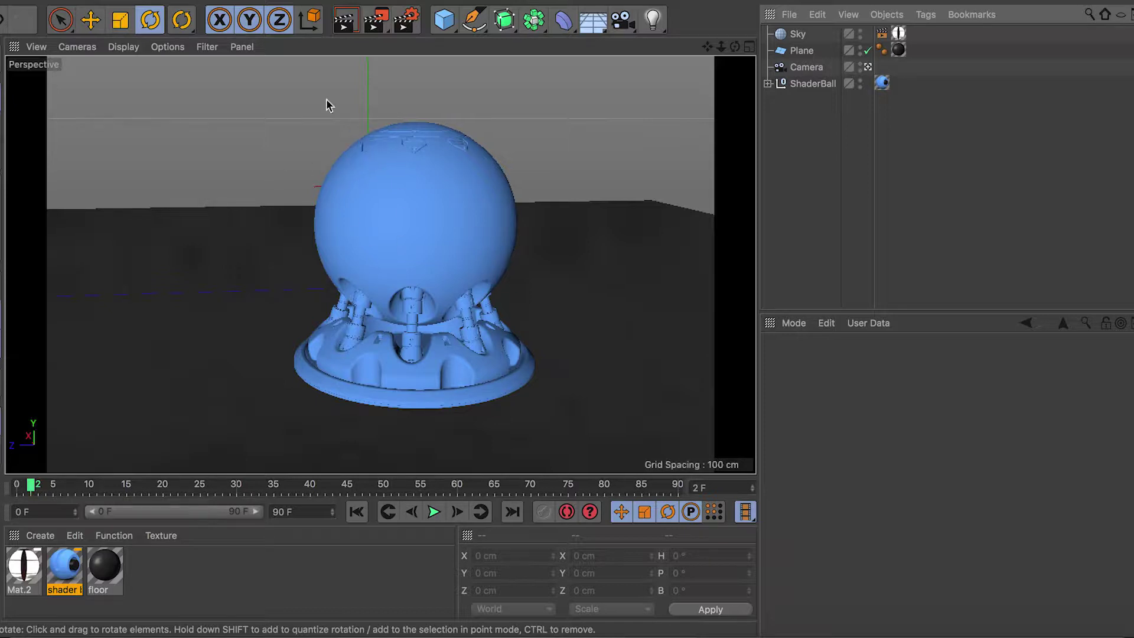
Review the Output, Global Illumination and Options pages of the render settings, and close the settings
{"action": "left_click", "coordinate": [406, 19]}
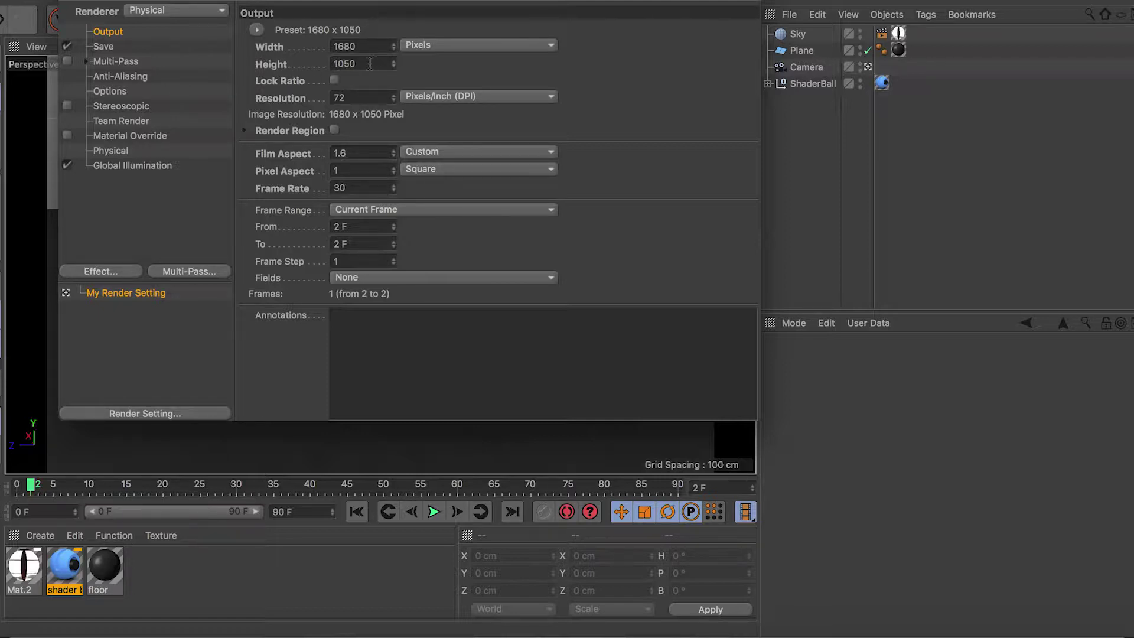
{"action": "left_click", "coordinate": [133, 166]}
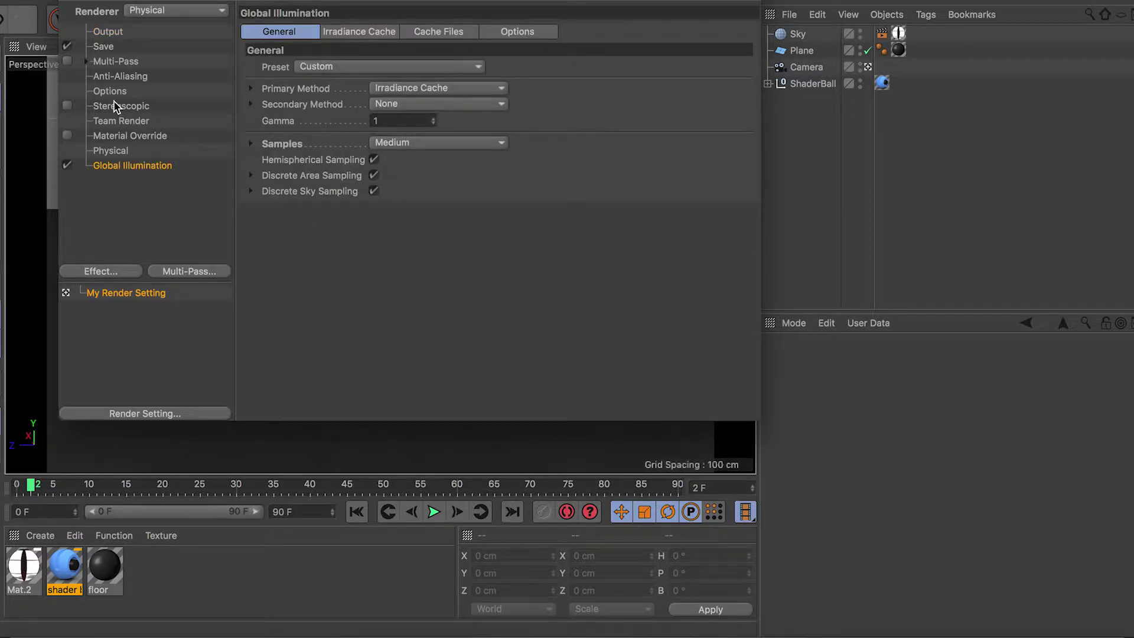
{"action": "left_click", "coordinate": [112, 92]}
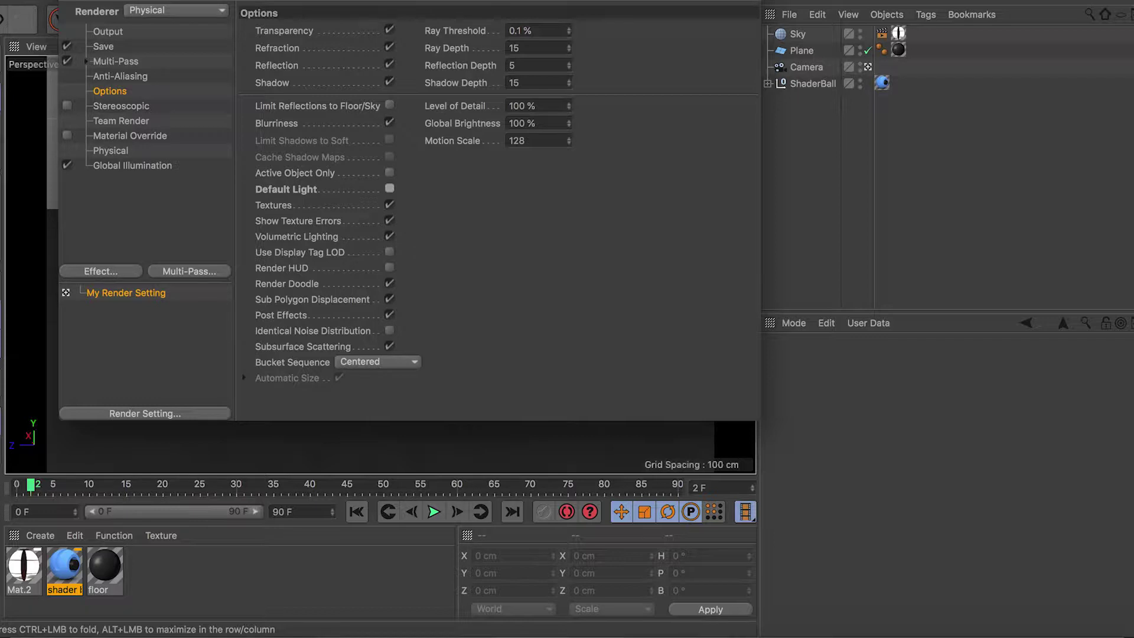
{"action": "left_click", "coordinate": [66, 1]}
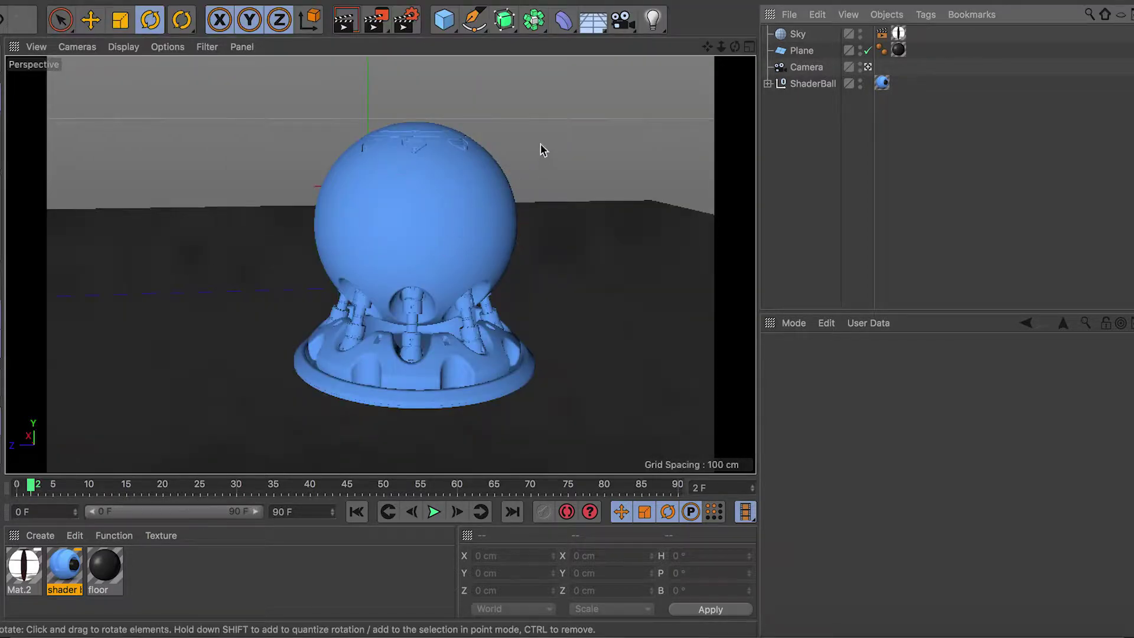
Open the Picture Viewer and examine the ShaderBall render up close
{"action": "left_click", "coordinate": [753, 1]}
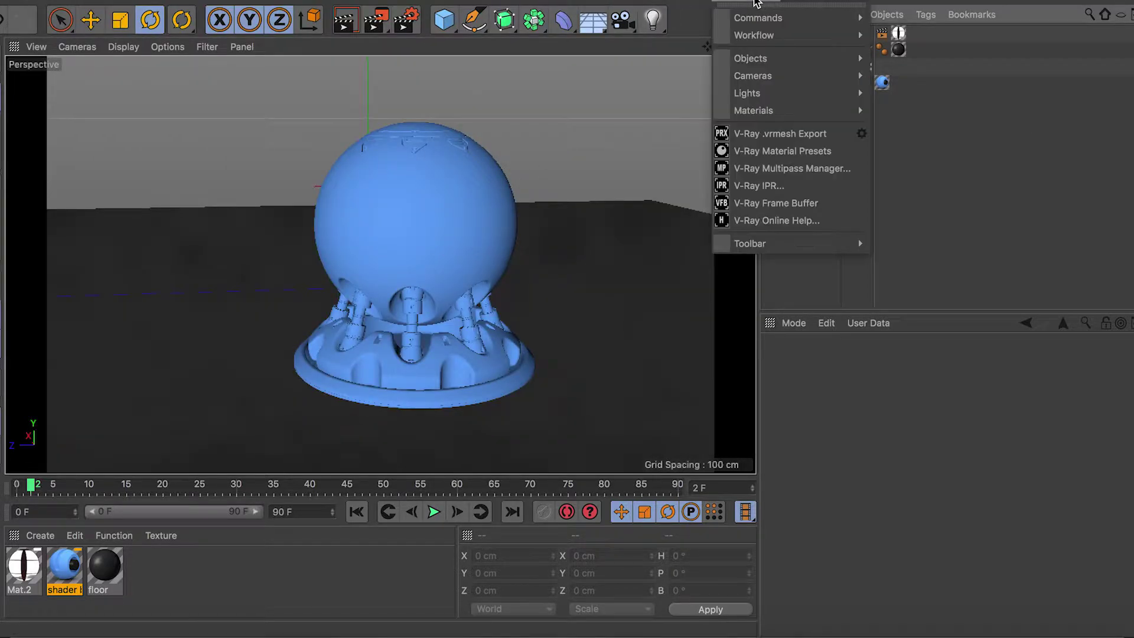
{"action": "mouse_move", "coordinate": [717, 3]}
{"action": "mouse_move", "coordinate": [597, 1]}
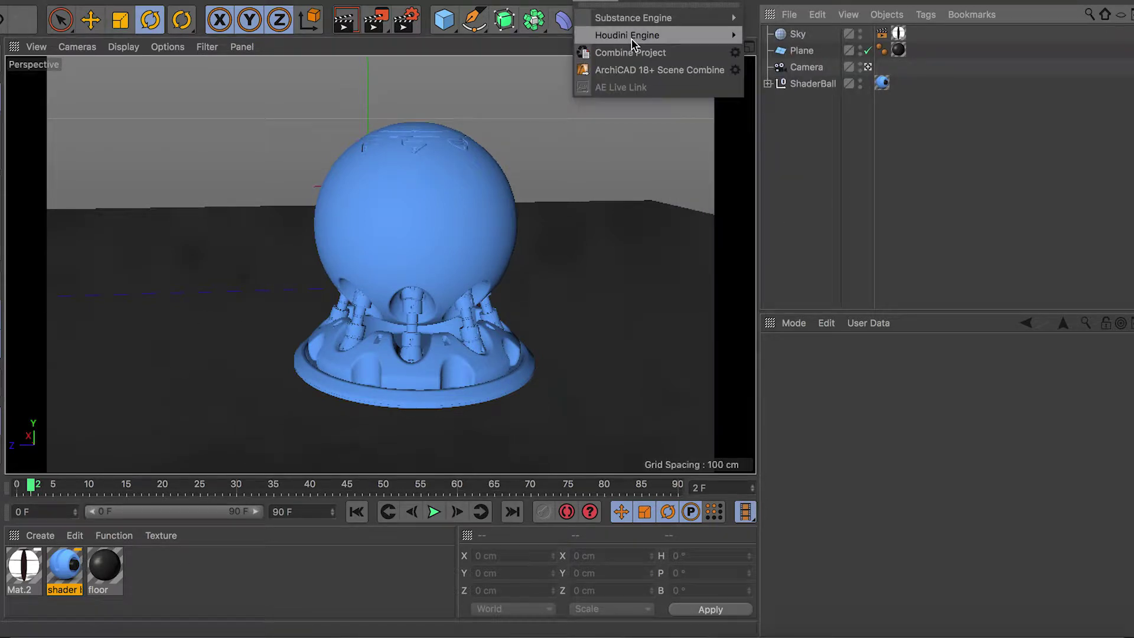
{"action": "mouse_move", "coordinate": [663, 25]}
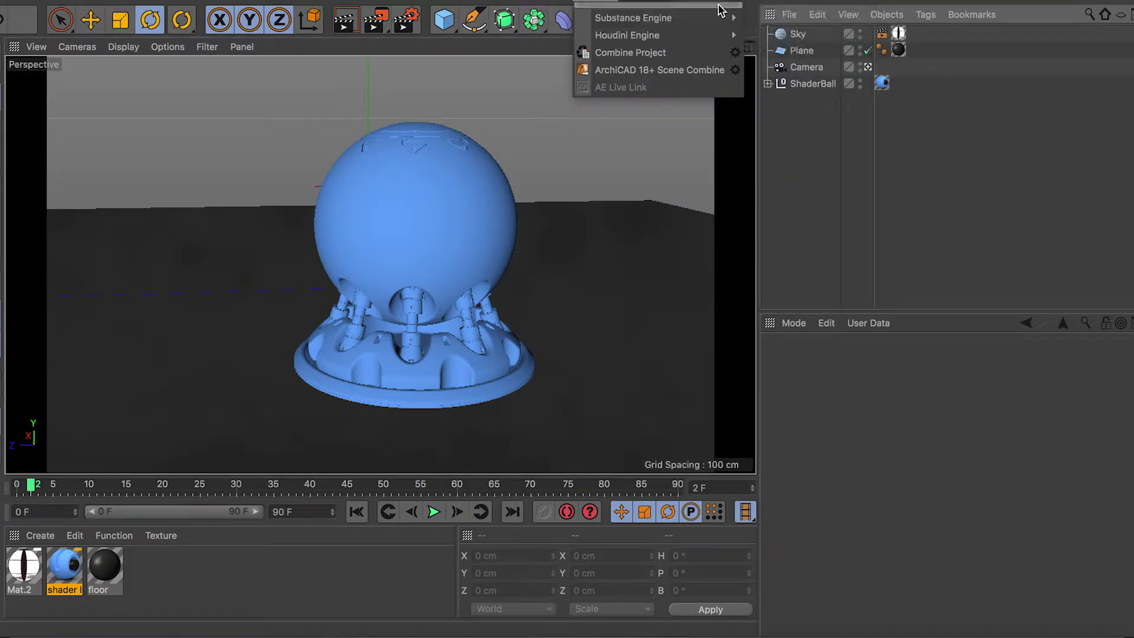
{"action": "mouse_move", "coordinate": [840, 3]}
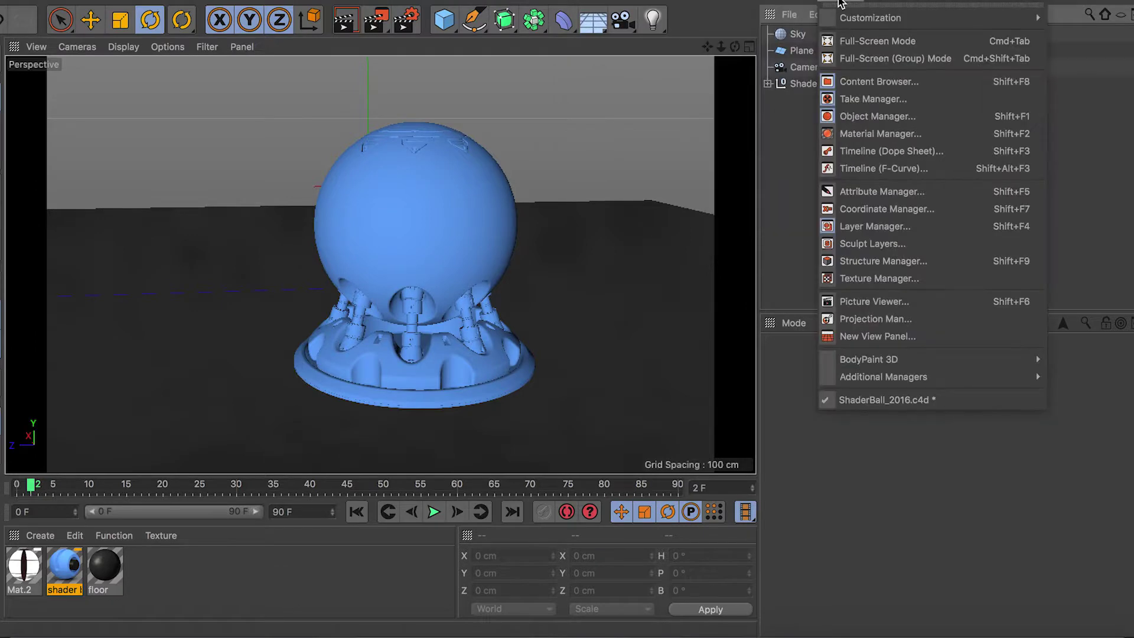
{"action": "left_click", "coordinate": [922, 307]}
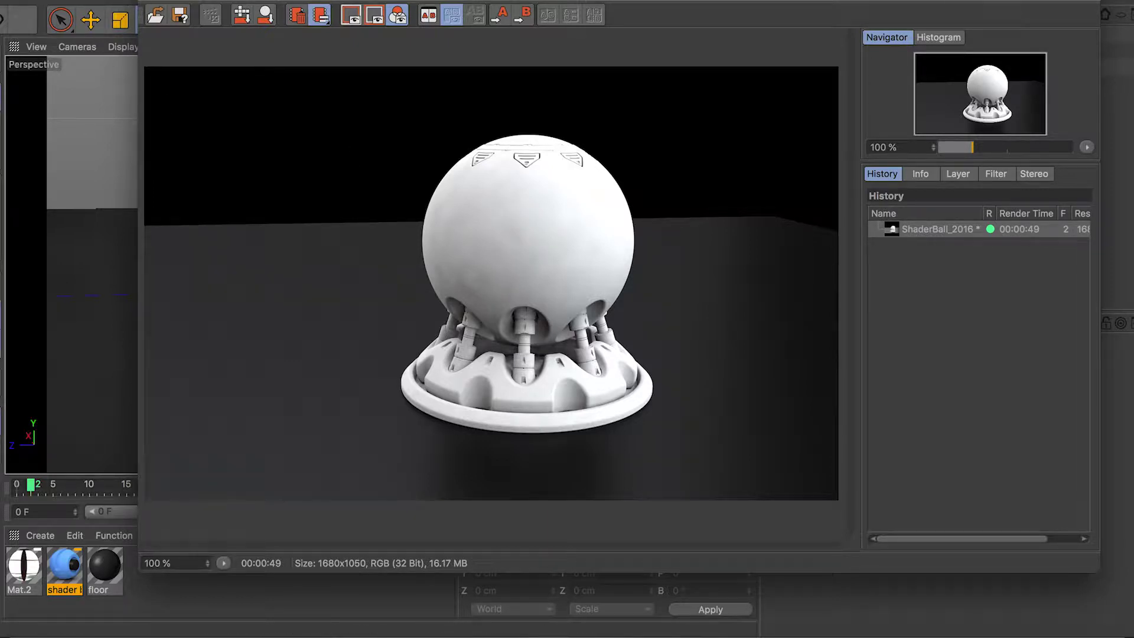
{"action": "scroll", "coordinate": [658, 307], "scroll_direction": "down", "scroll_amount": 2}
{"action": "scroll", "coordinate": [558, 316], "scroll_direction": "up", "scroll_amount": 2}
{"action": "scroll", "coordinate": [549, 307], "scroll_direction": "up", "scroll_amount": 2}
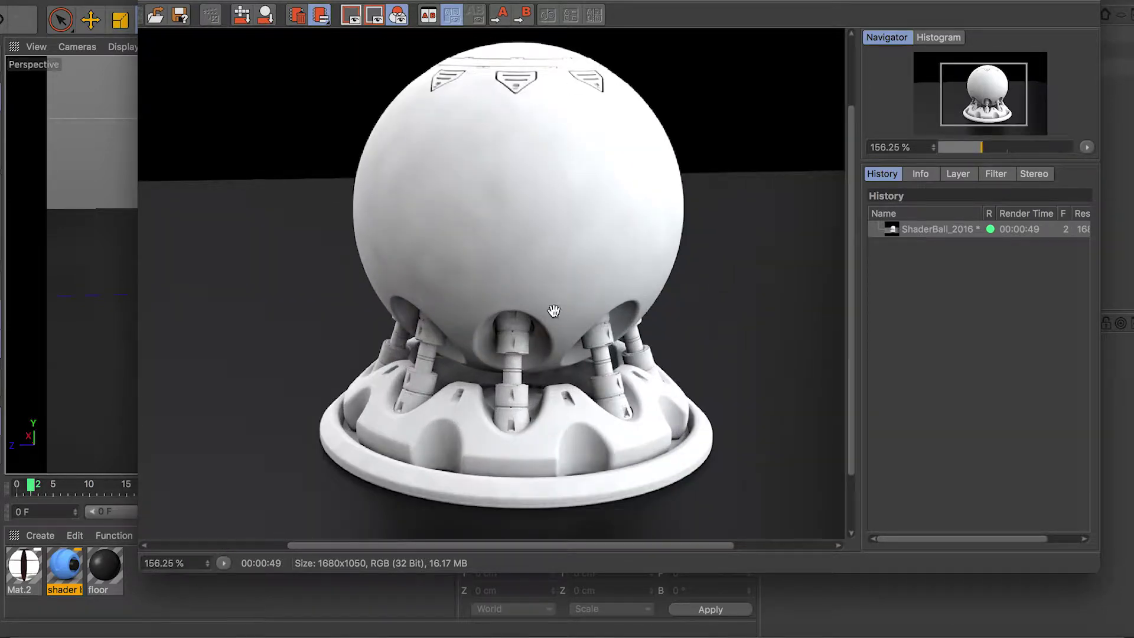
Close the Picture Viewer and open the shader ball material in the Material Editor, with the editor moved clear of the model
{"action": "scroll", "coordinate": [554, 311], "scroll_direction": "down", "scroll_amount": 2}
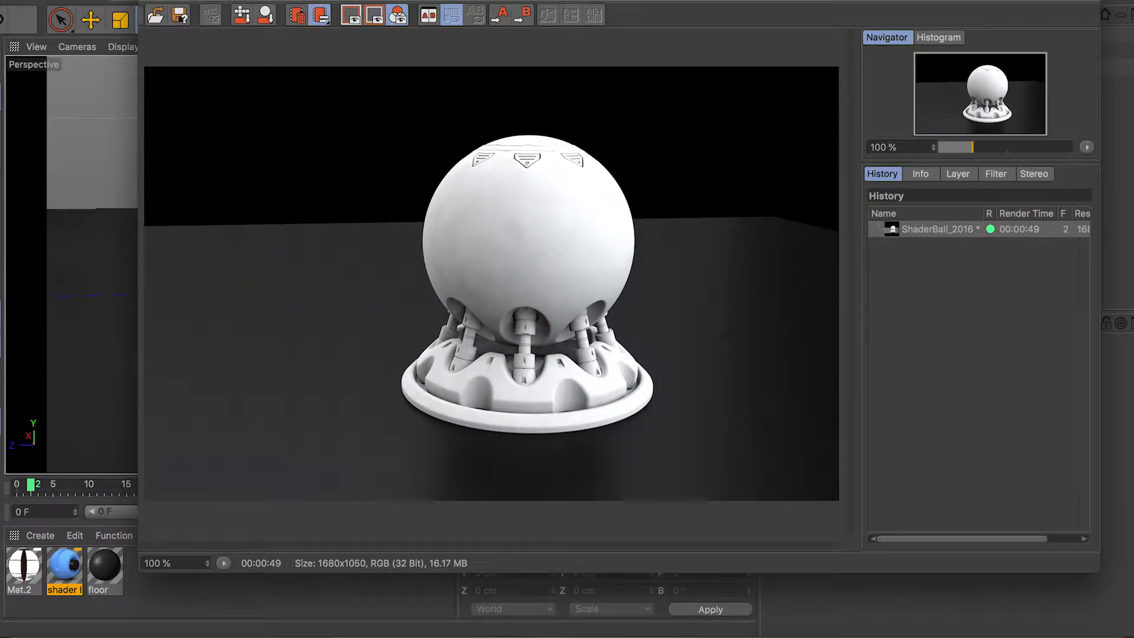
{"action": "key", "text": "super+w"}
{"action": "left_click", "coordinate": [193, 576]}
{"action": "double_click", "coordinate": [72, 571]}
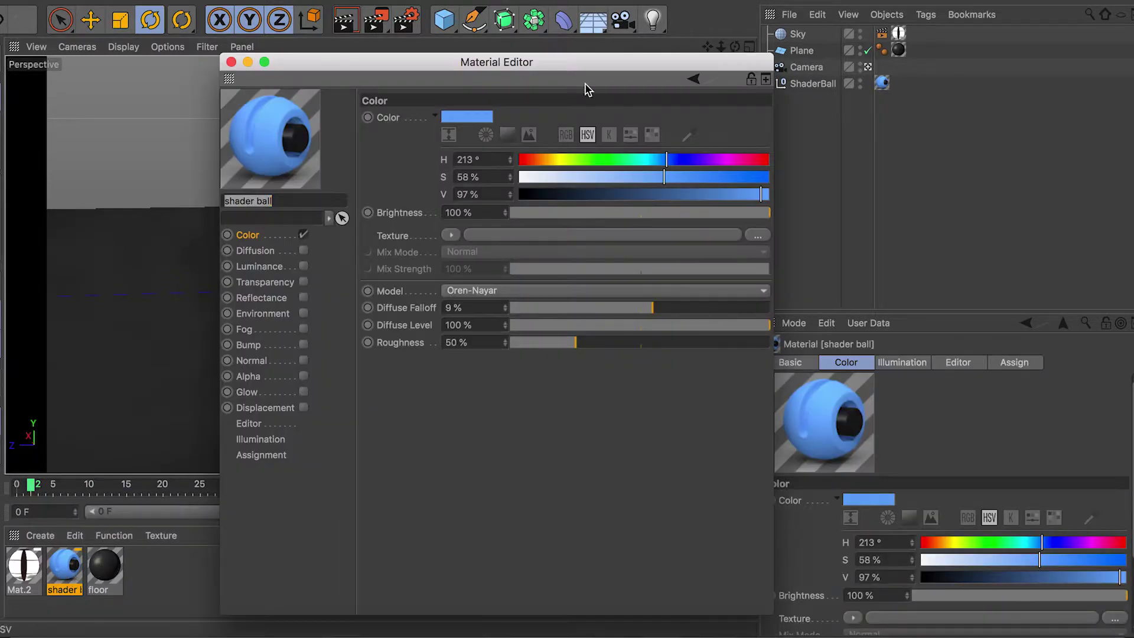
{"action": "left_click_drag", "start_coordinate": [525, 73], "coordinate": [791, 19]}
Open the shader ball material's preview in a separate, larger window placed beside the Material Editor
{"action": "right_click", "coordinate": [538, 78]}
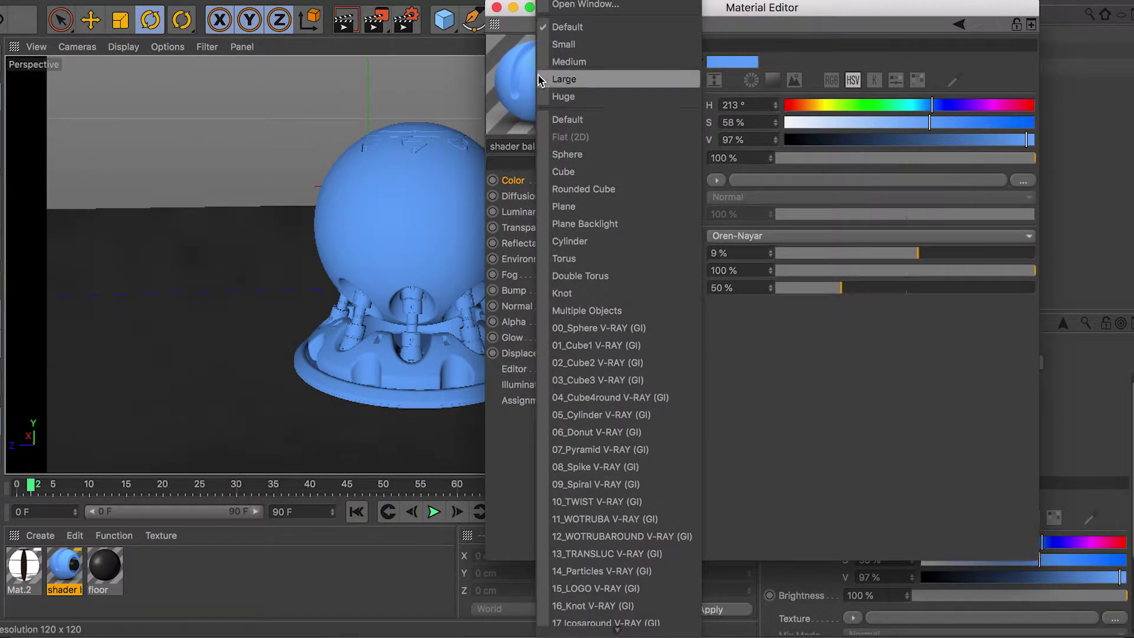
{"action": "left_click", "coordinate": [621, 4]}
{"action": "left_click_drag", "start_coordinate": [313, 28], "coordinate": [403, 18]}
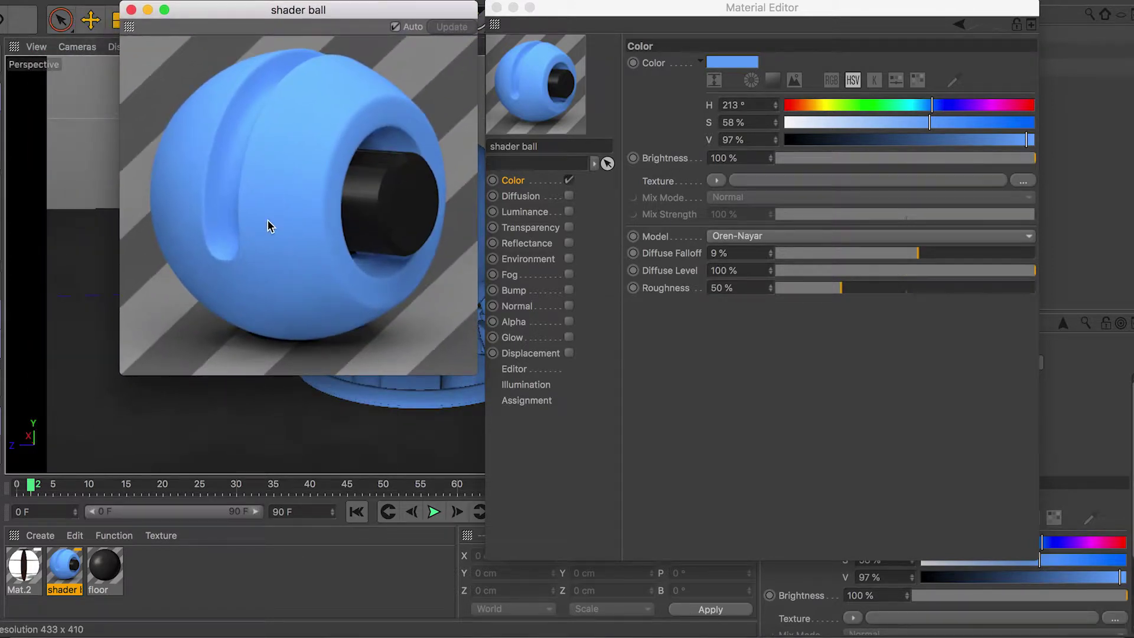
Review the material's Diffusion, Luminance and Color channels and the texture options of the Color channel
{"action": "left_click", "coordinate": [532, 196]}
{"action": "left_click", "coordinate": [524, 212]}
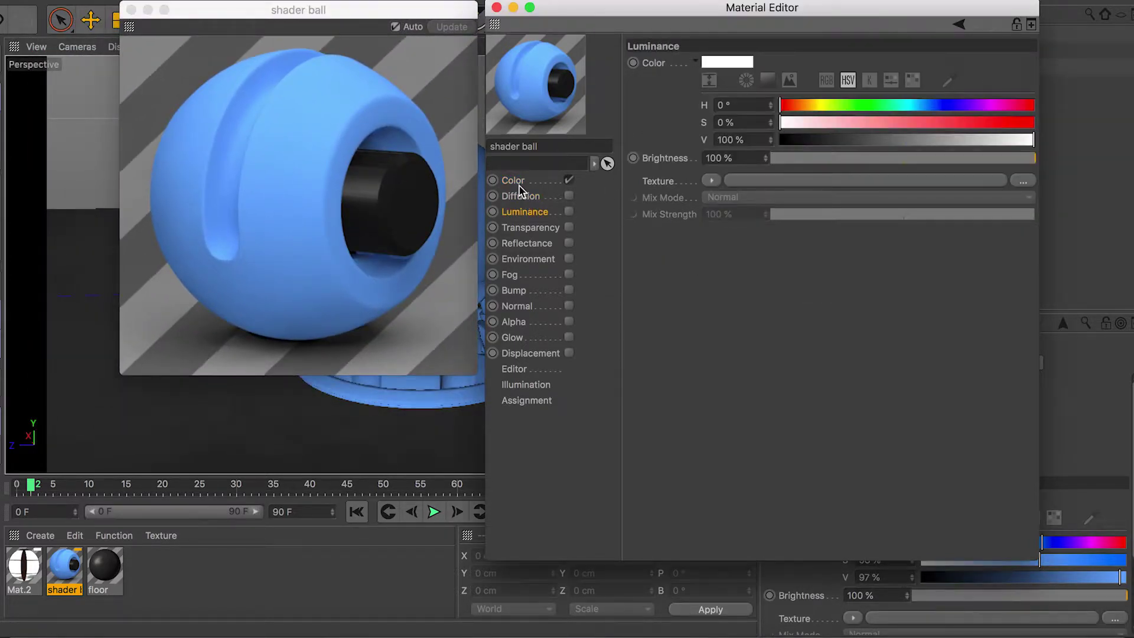
{"action": "left_click", "coordinate": [515, 181]}
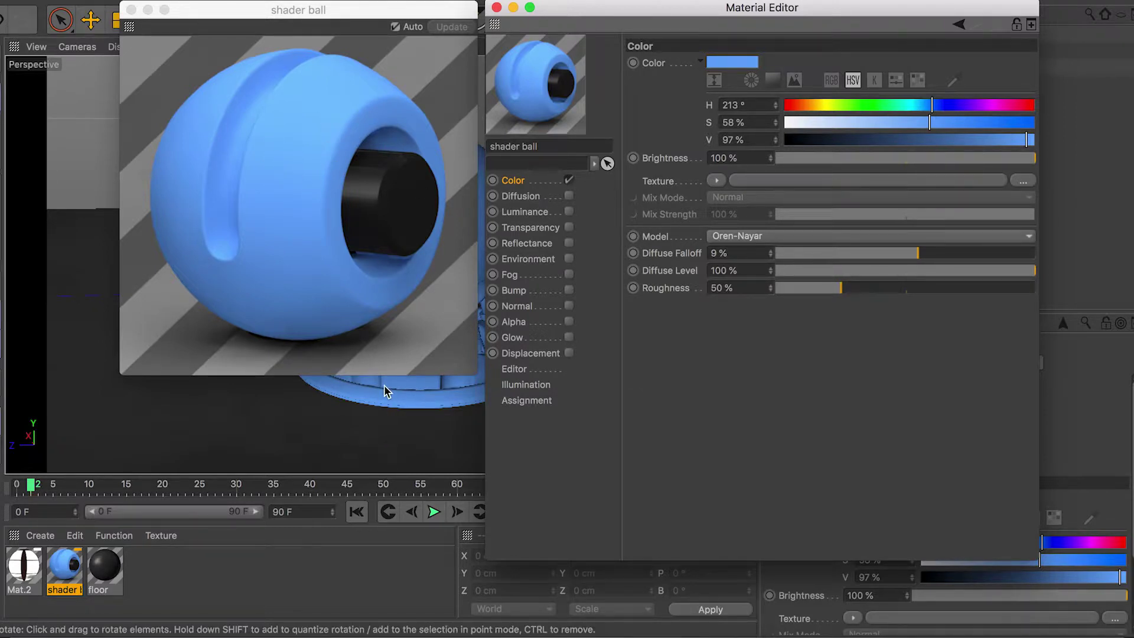
{"action": "left_click", "coordinate": [532, 198]}
{"action": "left_click", "coordinate": [516, 182]}
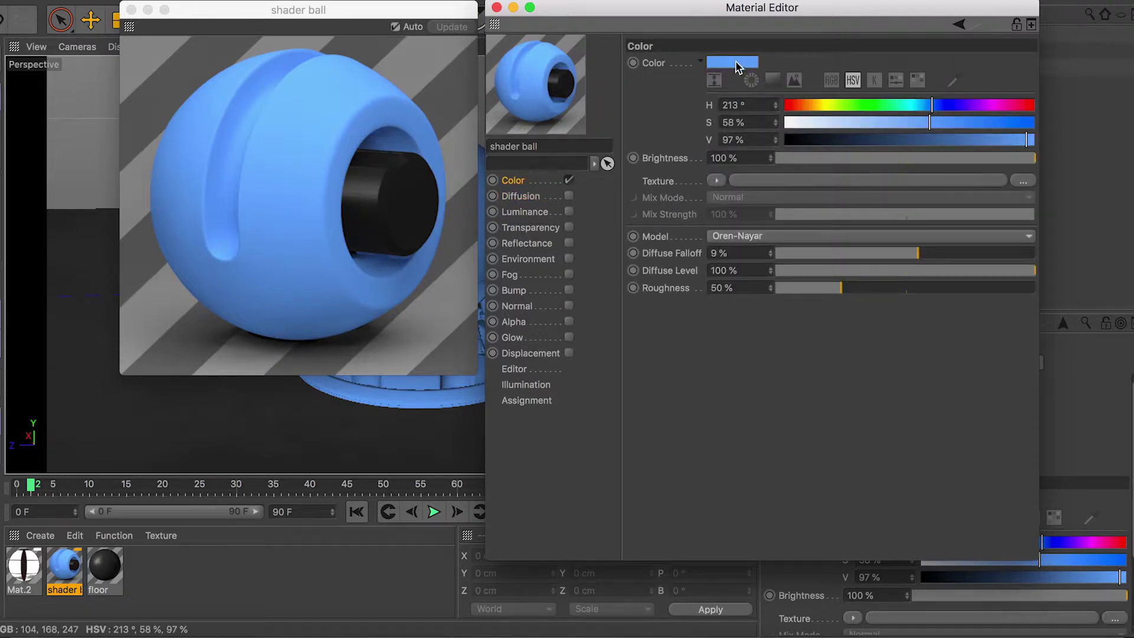
{"action": "left_click", "coordinate": [718, 180]}
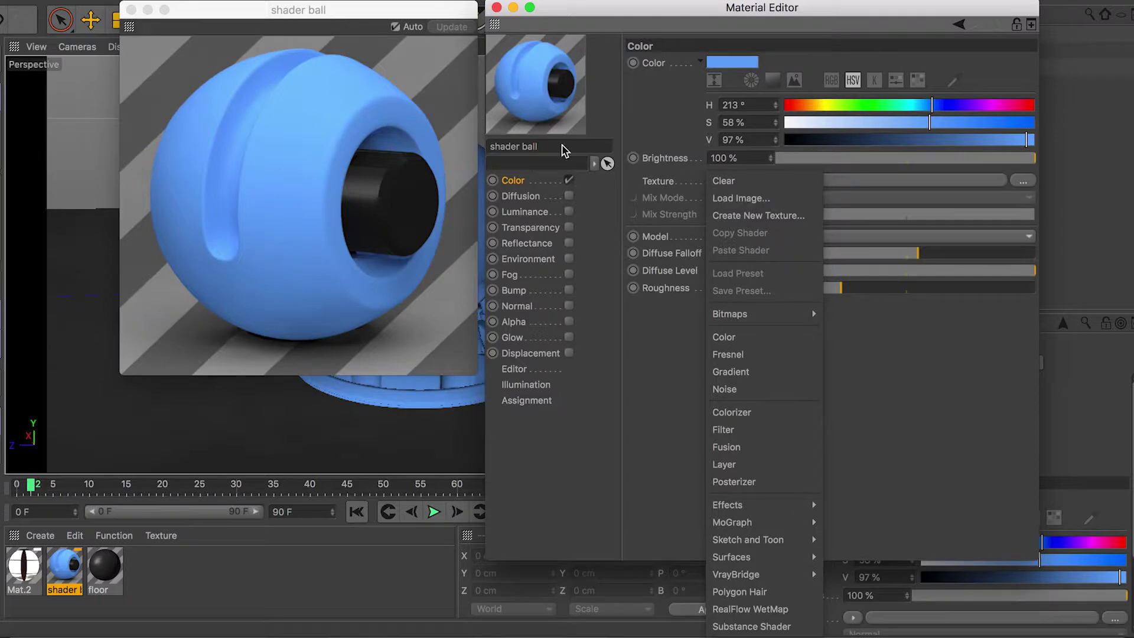
{"action": "left_click", "coordinate": [698, 176]}
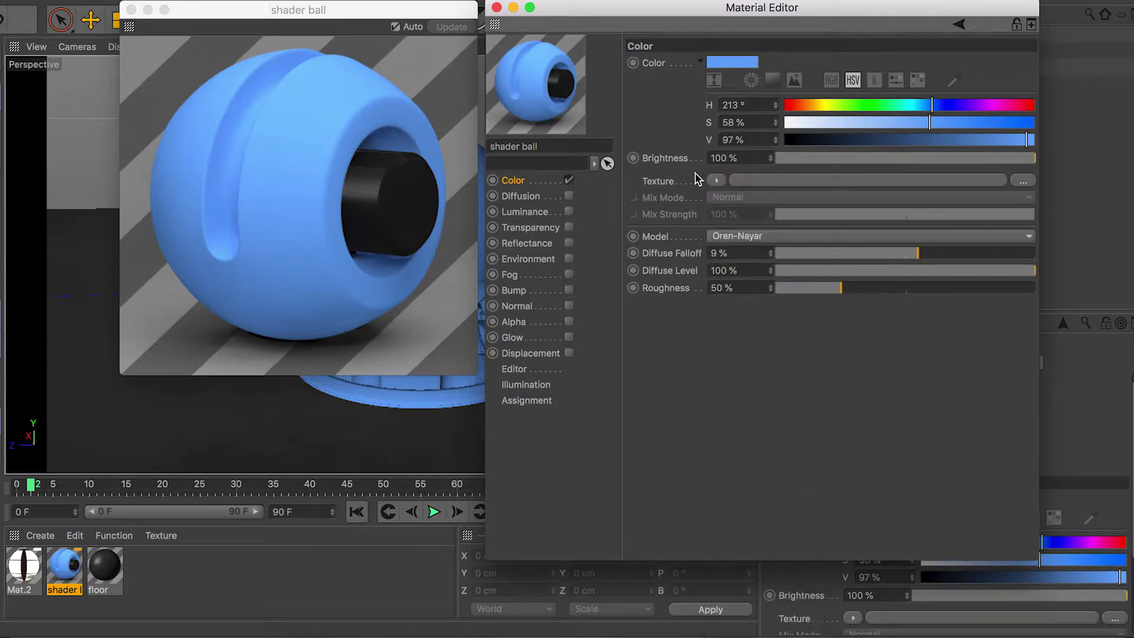
Load color.png from the untitled folder as the Color channel's texture without copying it to the project location
{"action": "left_click", "coordinate": [716, 184]}
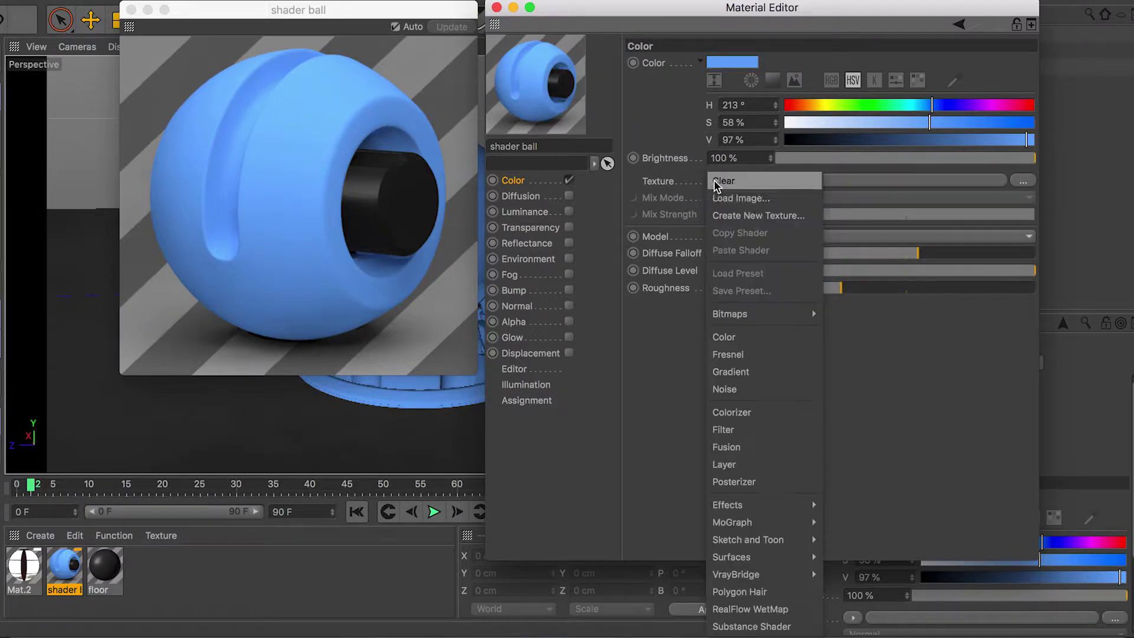
{"action": "left_click", "coordinate": [757, 199]}
{"action": "left_click", "coordinate": [559, 59]}
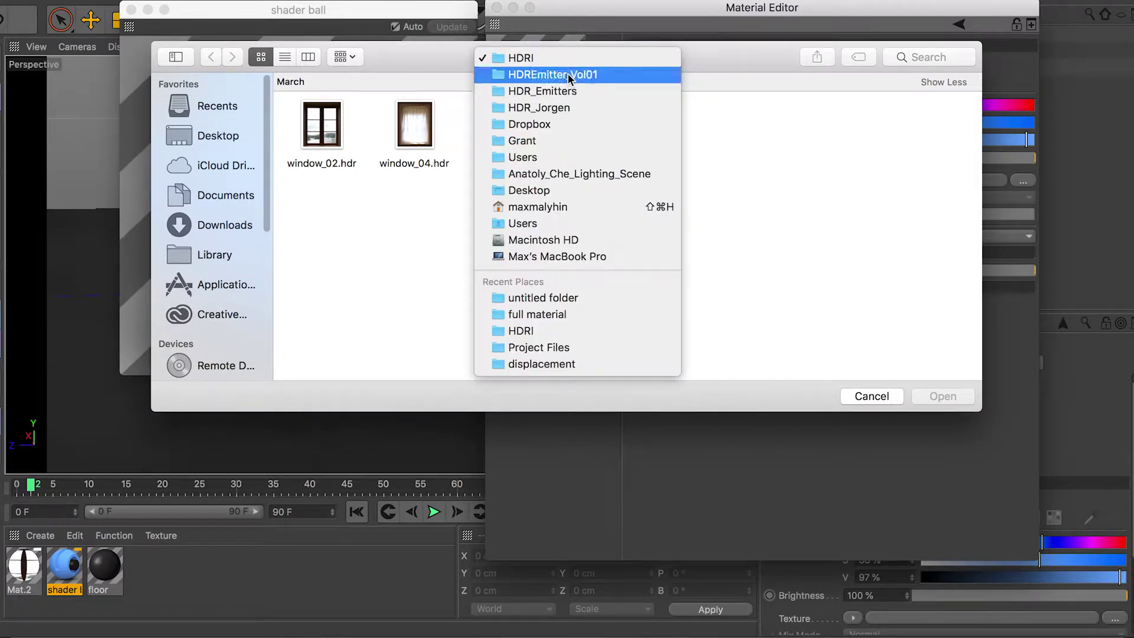
{"action": "left_click", "coordinate": [578, 297]}
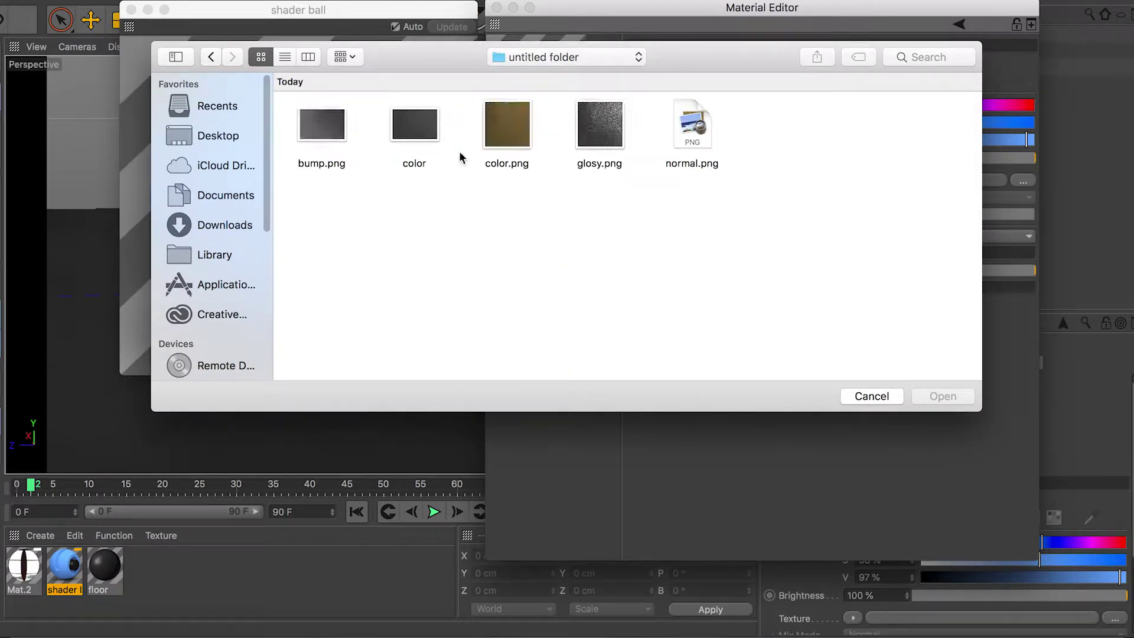
{"action": "left_click", "coordinate": [511, 128]}
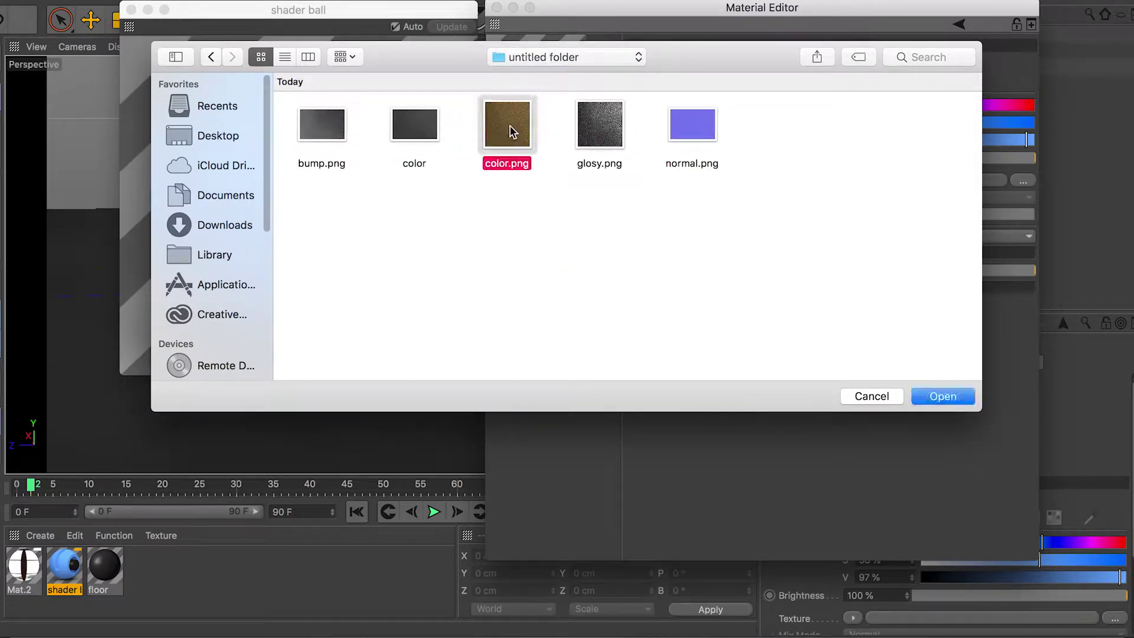
{"action": "left_click", "coordinate": [598, 136]}
{"action": "left_click", "coordinate": [675, 142]}
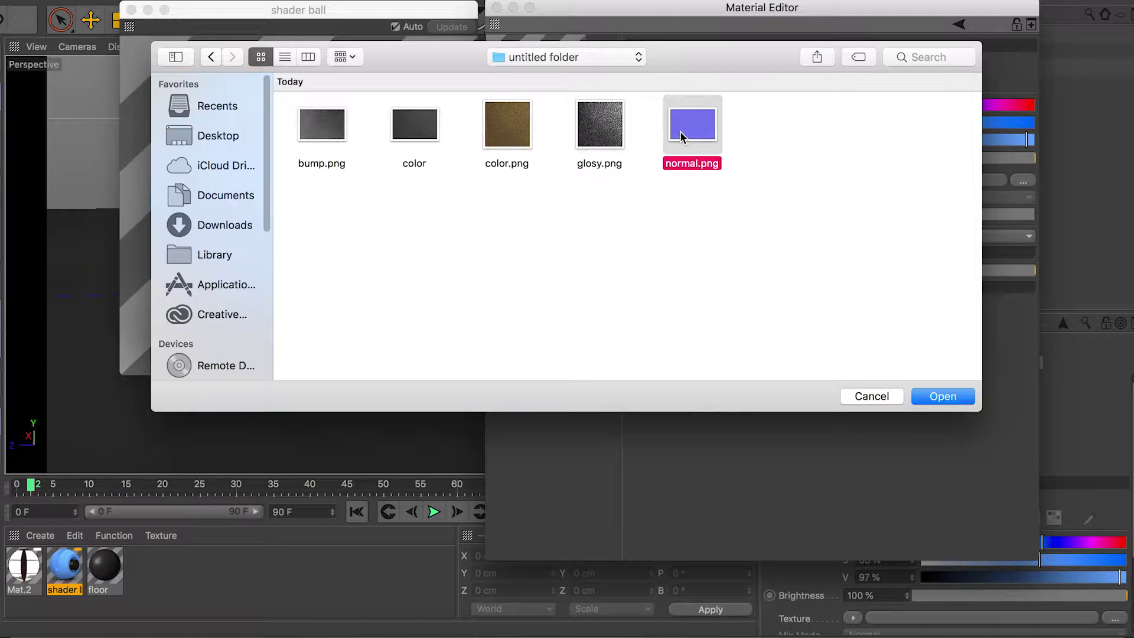
{"action": "left_click", "coordinate": [332, 135]}
{"action": "left_click", "coordinate": [505, 147]}
{"action": "left_click", "coordinate": [945, 396]}
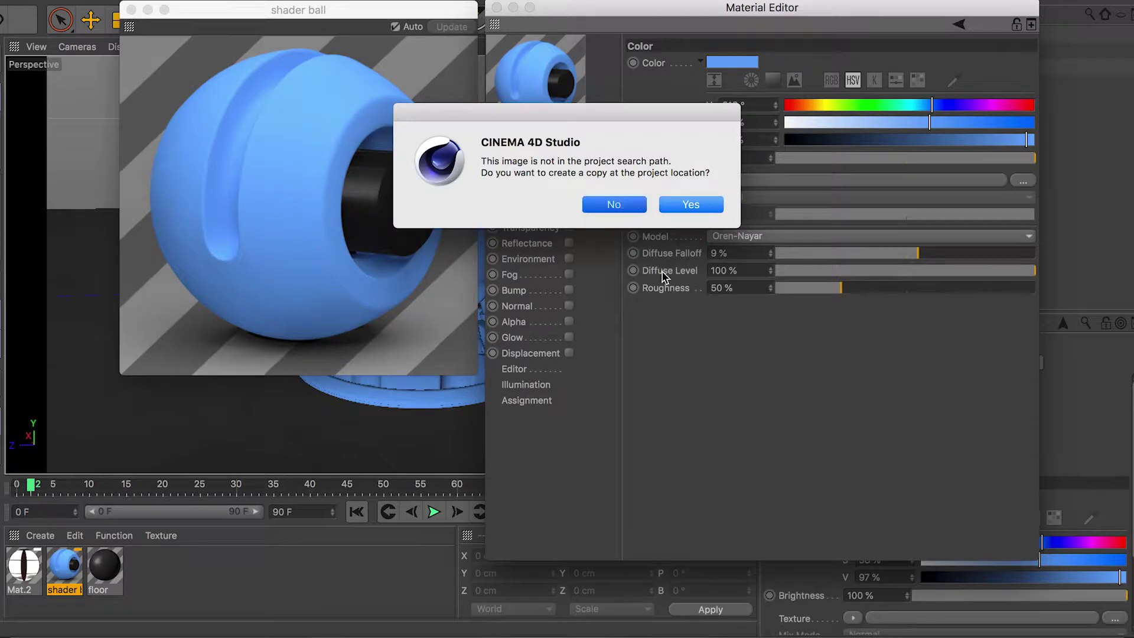
{"action": "key", "text": "Return"}
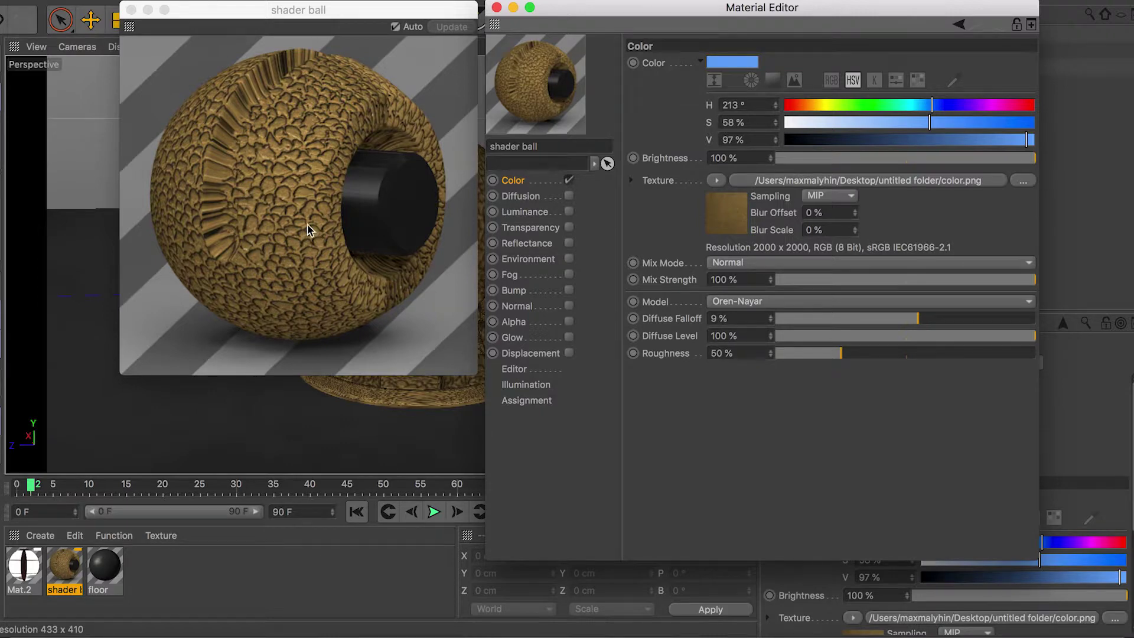
{"action": "left_click_drag", "start_coordinate": [346, 11], "coordinate": [319, 13]}
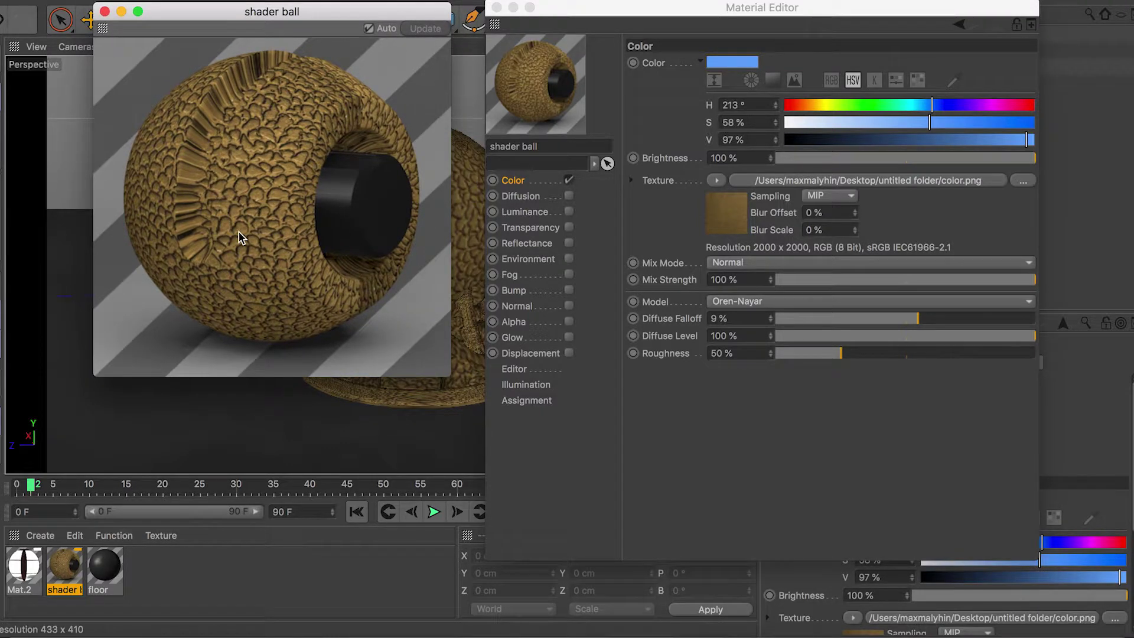
Try lowering the Color channel's brightness to 76 % and 63 %, and set it back to 100 %
{"action": "left_click", "coordinate": [976, 159]}
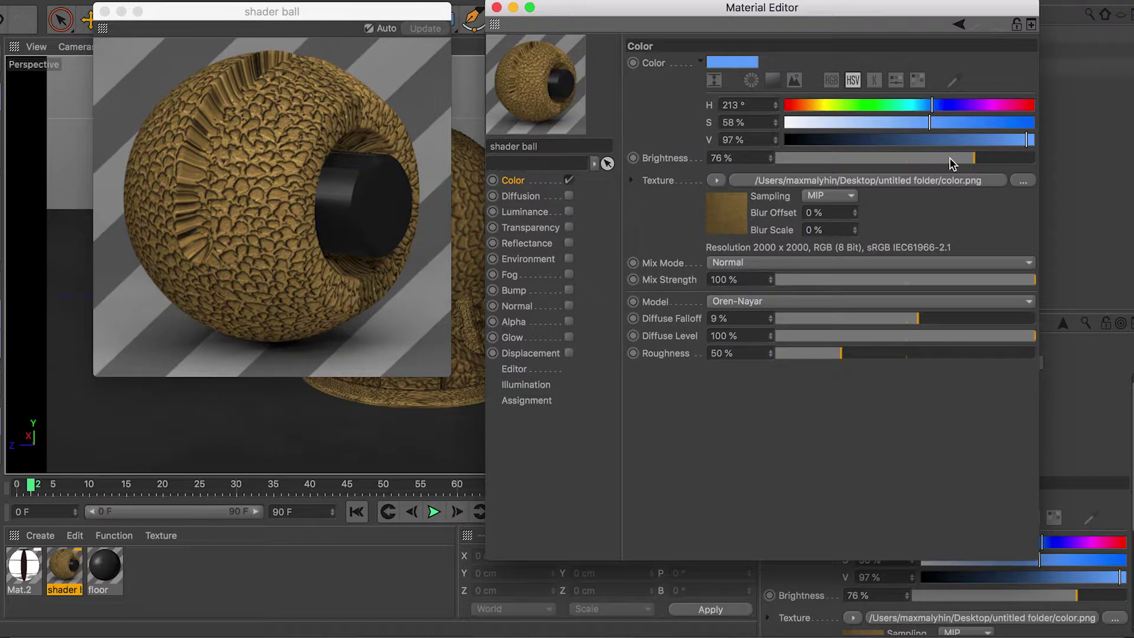
{"action": "left_click_drag", "start_coordinate": [956, 159], "coordinate": [940, 158]}
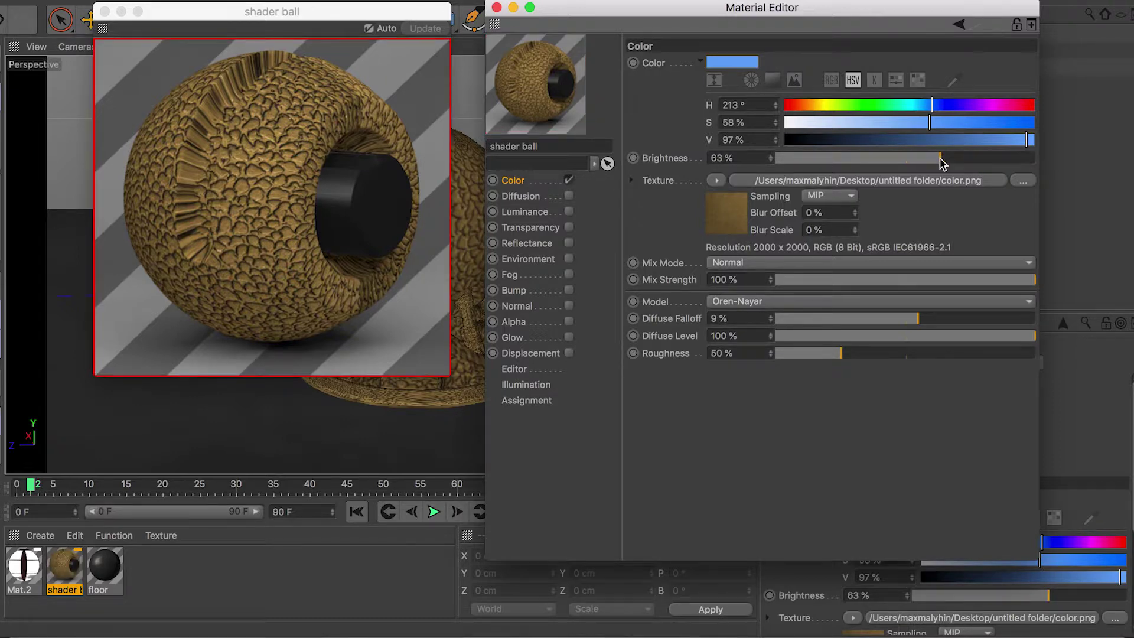
{"action": "left_click_drag", "start_coordinate": [940, 158], "coordinate": [1052, 159]}
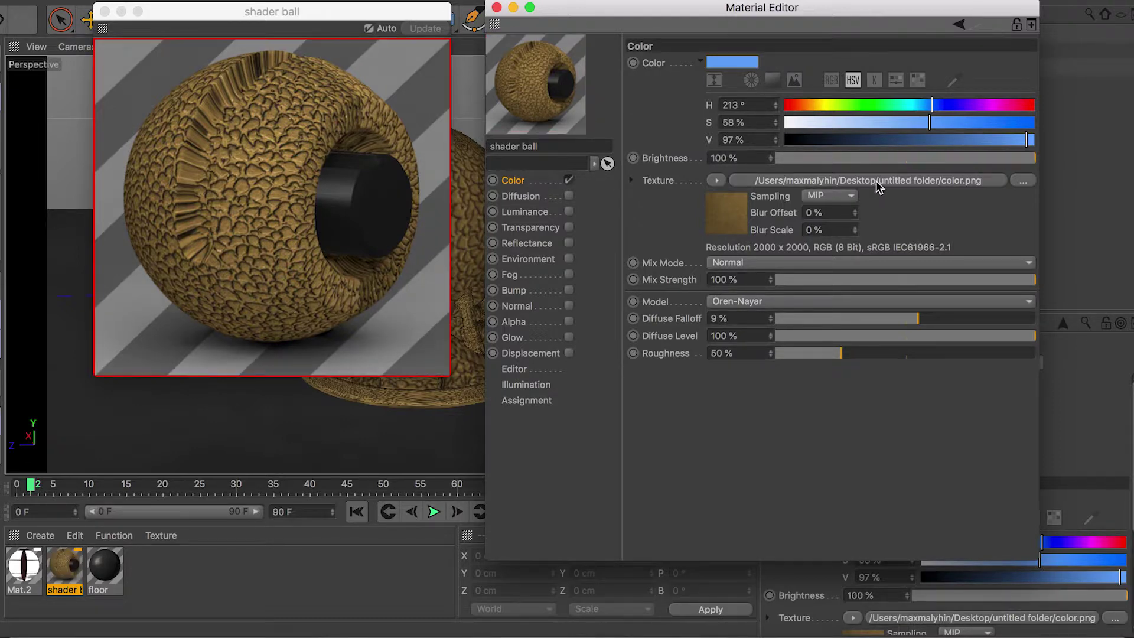
Wrap the Color channel's color.png texture in a Filter shader and open the filter's properties
{"action": "left_click", "coordinate": [877, 181]}
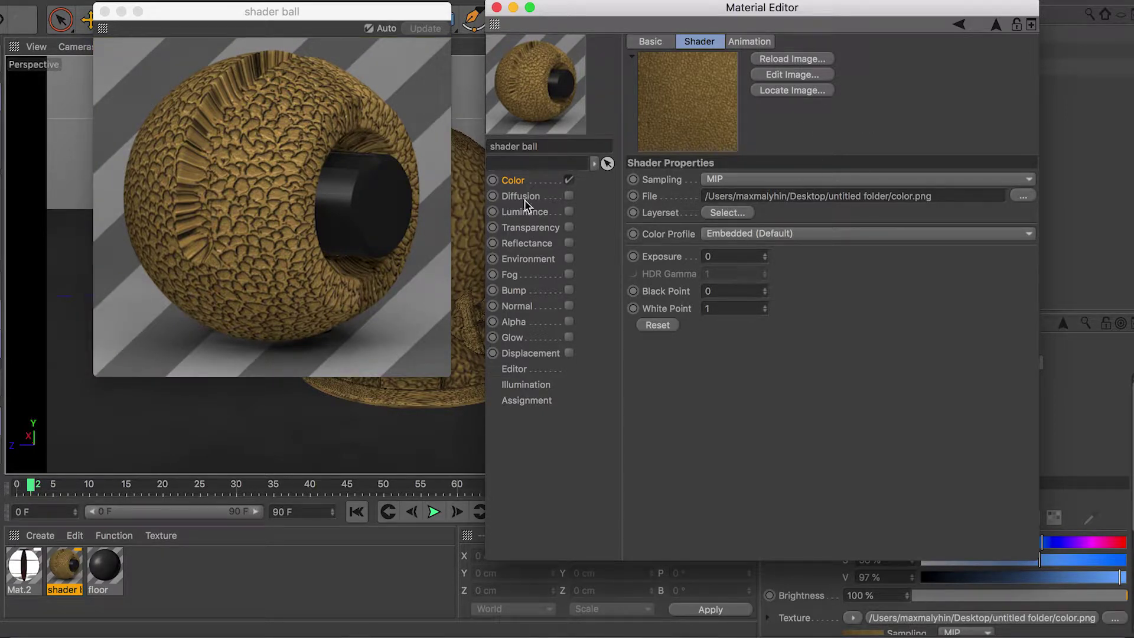
{"action": "left_click", "coordinate": [515, 181]}
{"action": "left_click", "coordinate": [714, 182]}
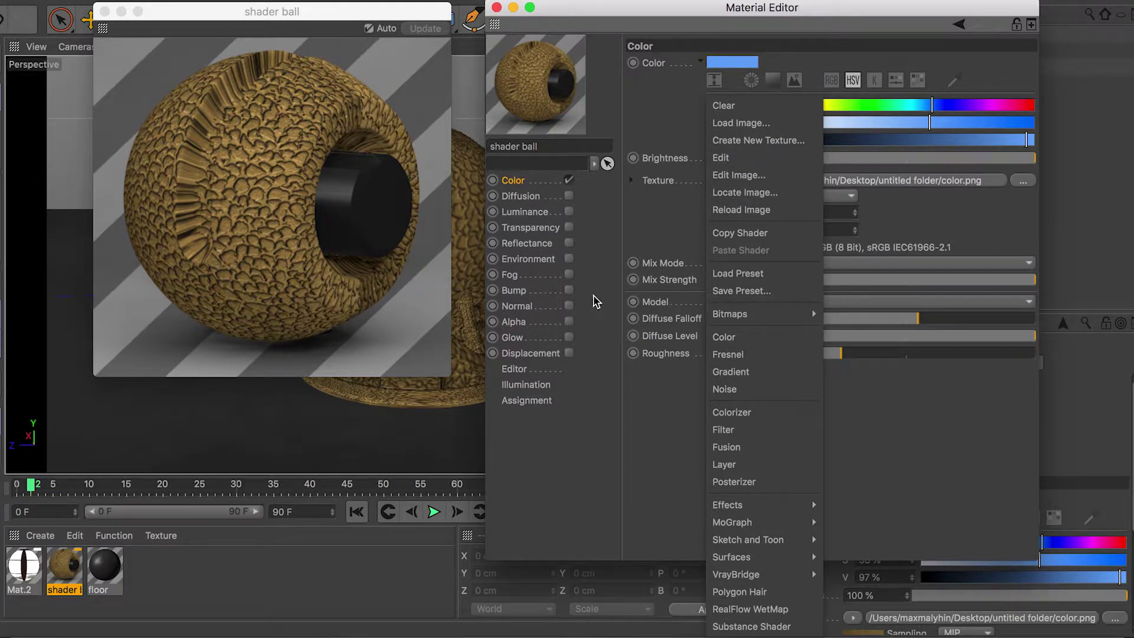
{"action": "left_click", "coordinate": [745, 430]}
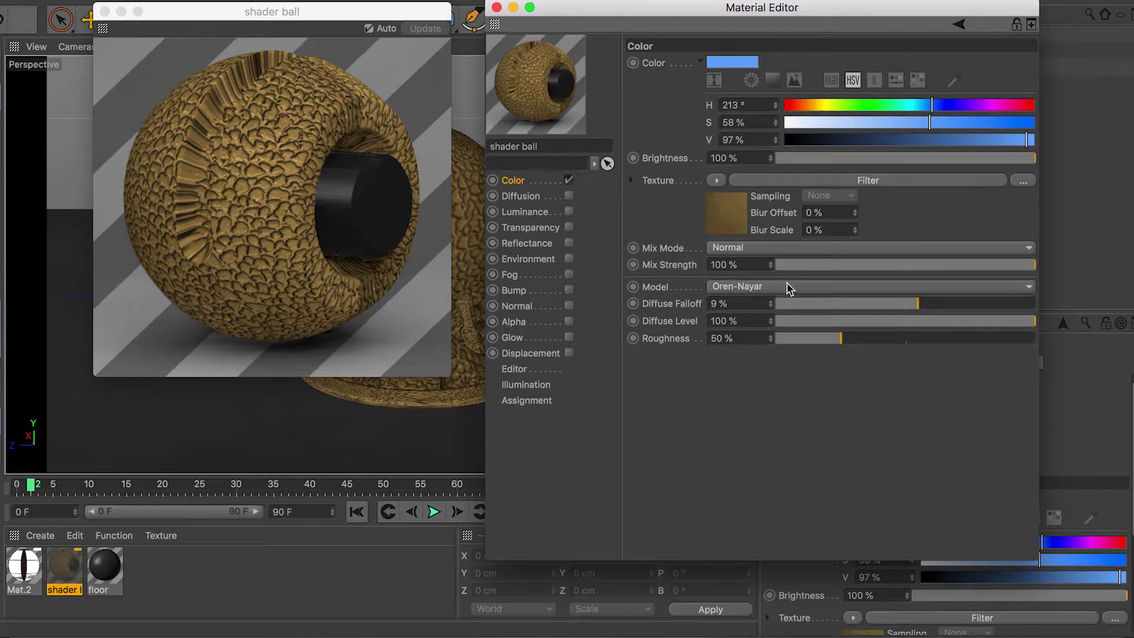
{"action": "left_click", "coordinate": [868, 180]}
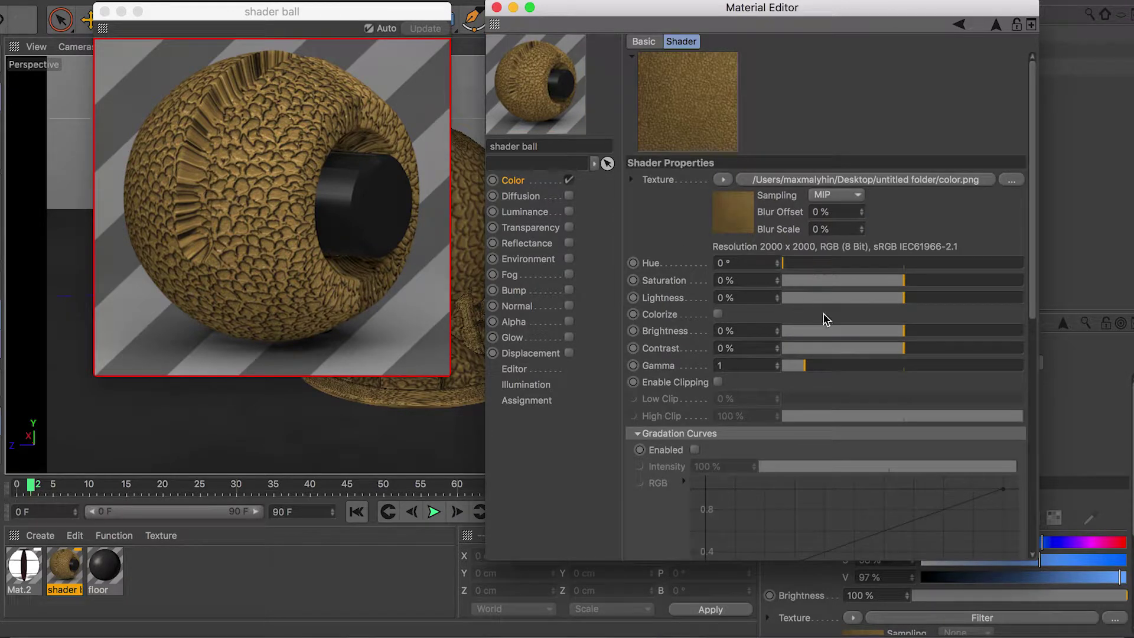
Try Filter hue shifts of 129° and 79° on the color texture, and return the hue to 0°
{"action": "left_click_drag", "start_coordinate": [820, 266], "coordinate": [872, 269]}
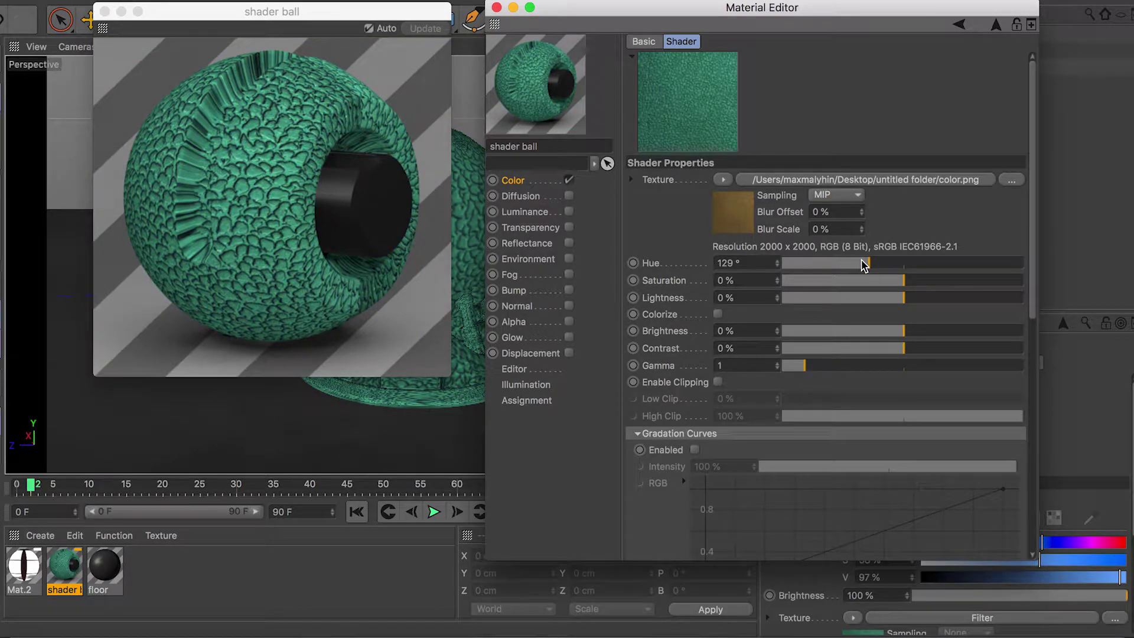
{"action": "left_click_drag", "start_coordinate": [865, 266], "coordinate": [836, 266]}
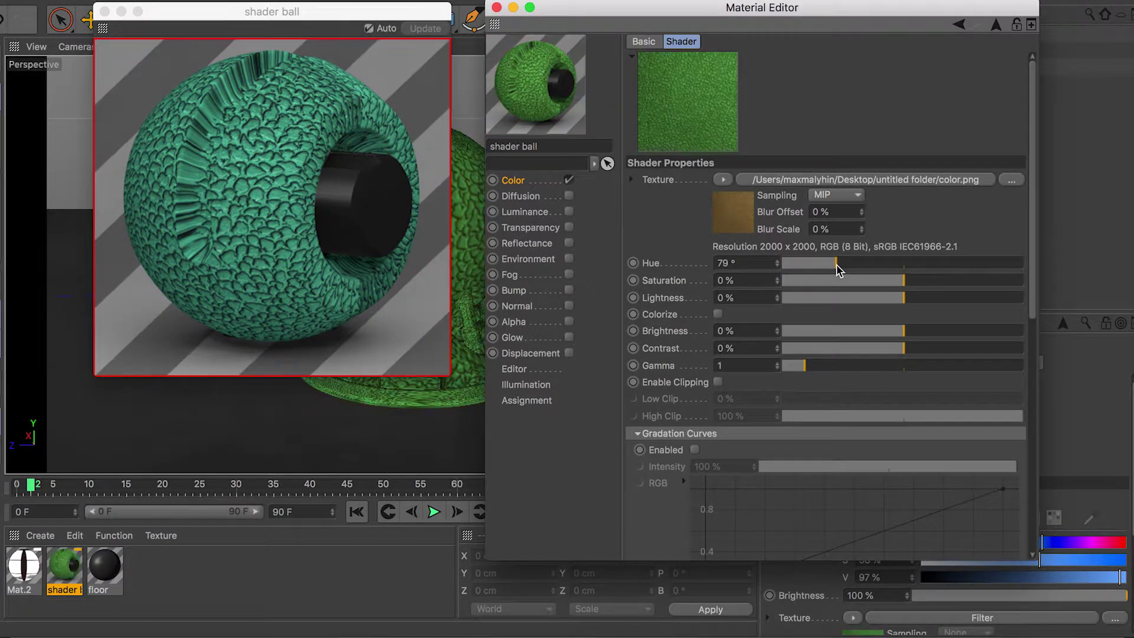
{"action": "left_click_drag", "start_coordinate": [838, 264], "coordinate": [780, 265]}
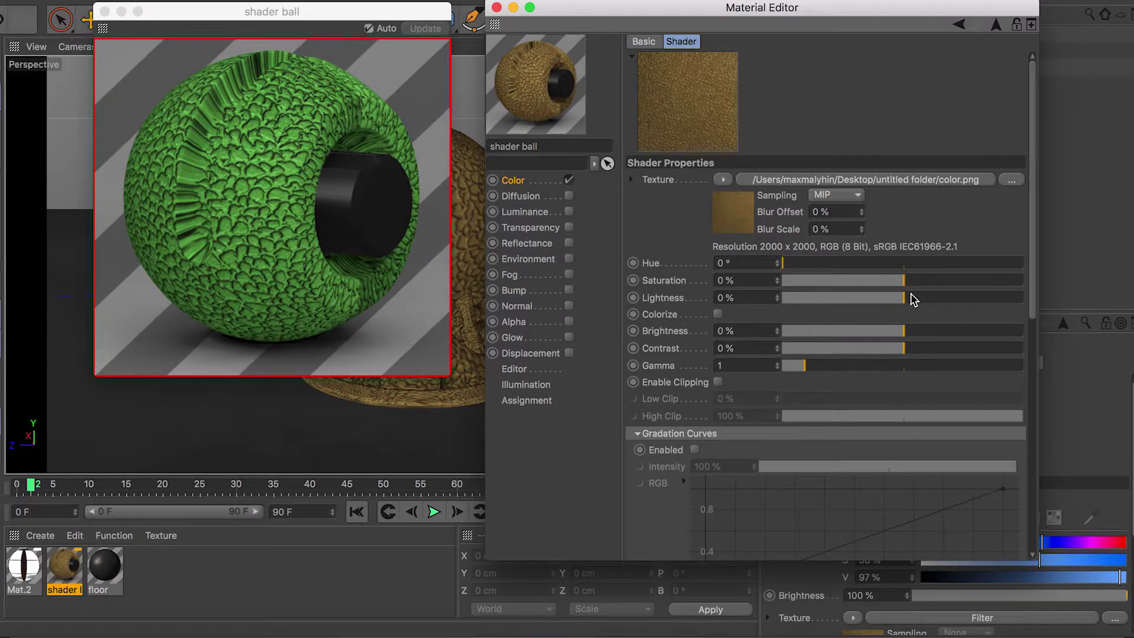
Set the Filter's saturation to -11 % and its lightness to 5 %
{"action": "left_click", "coordinate": [891, 281]}
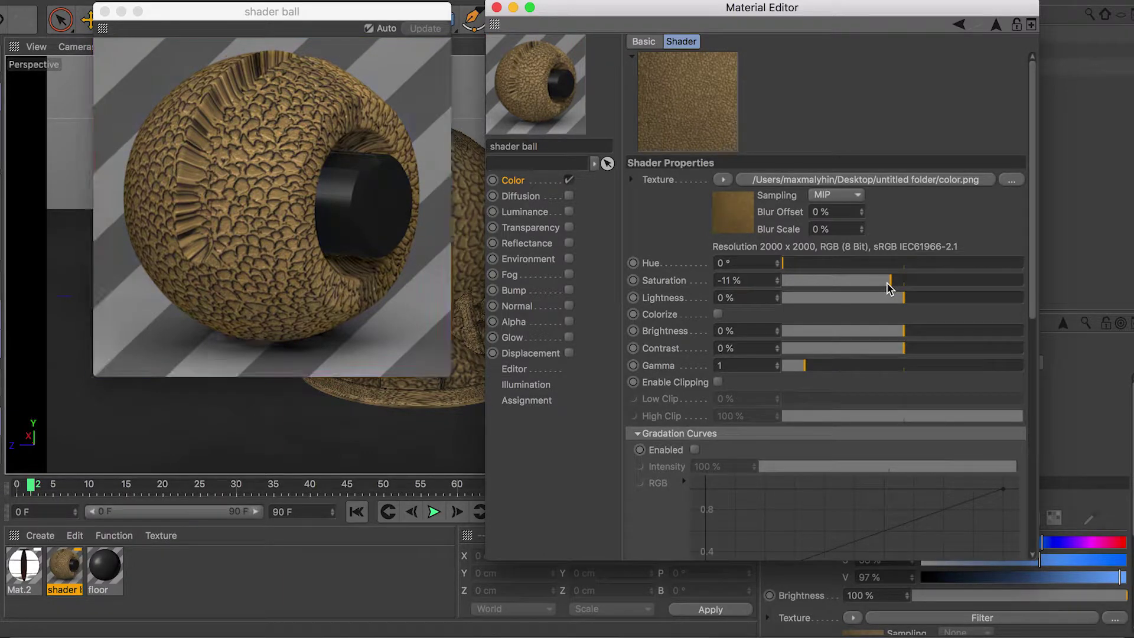
{"action": "left_click", "coordinate": [925, 298]}
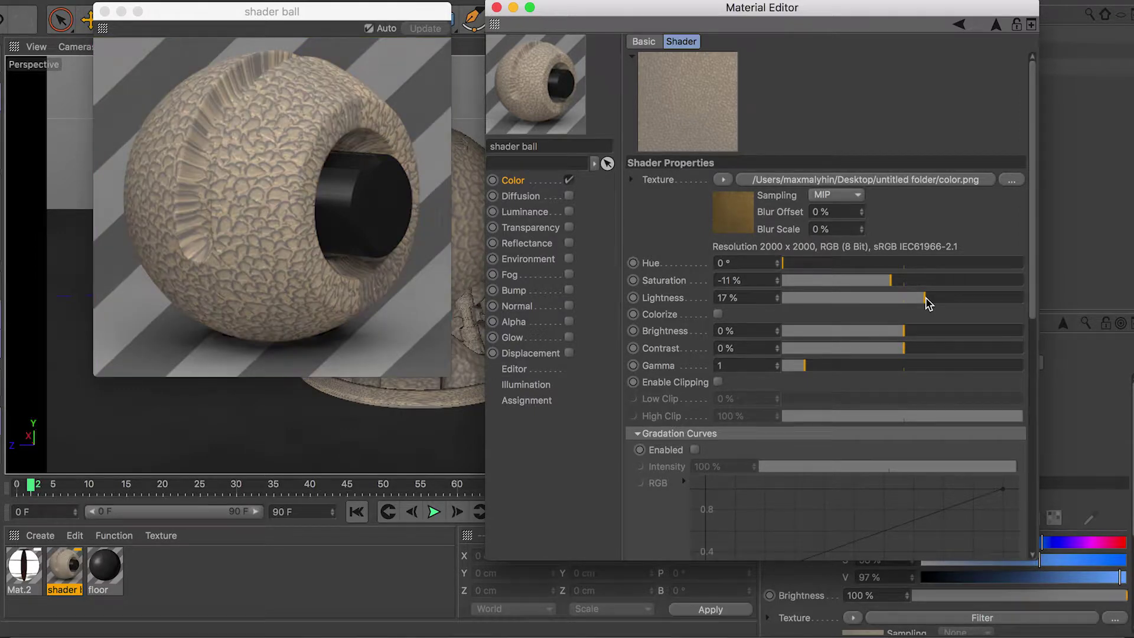
{"action": "left_click", "coordinate": [912, 302]}
{"action": "left_click_drag", "start_coordinate": [911, 302], "coordinate": [910, 301]}
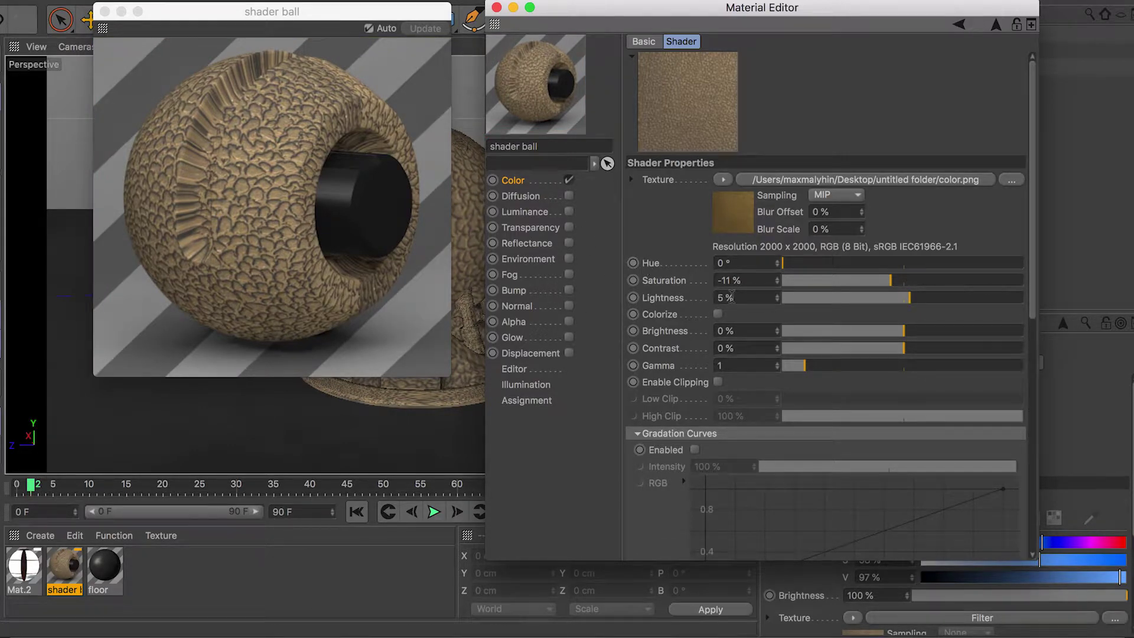
Raise the Filter's contrast to 10 %
{"action": "left_click_drag", "start_coordinate": [899, 354], "coordinate": [912, 357]}
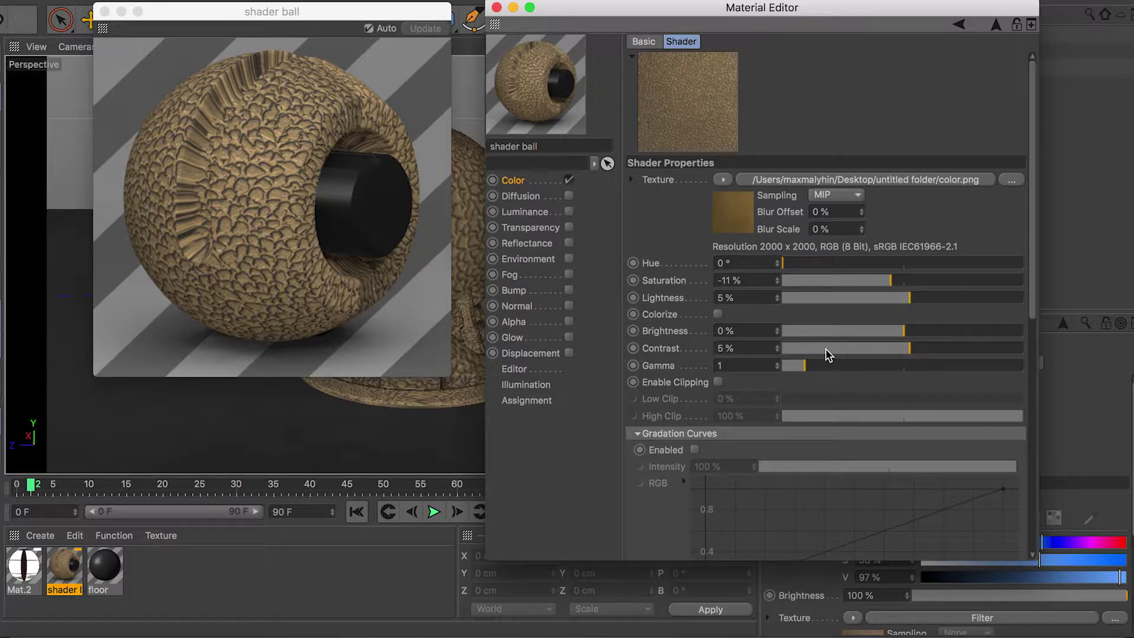
{"action": "left_click", "coordinate": [735, 348]}
{"action": "type", "text": "10"}
{"action": "key", "text": "Return"}
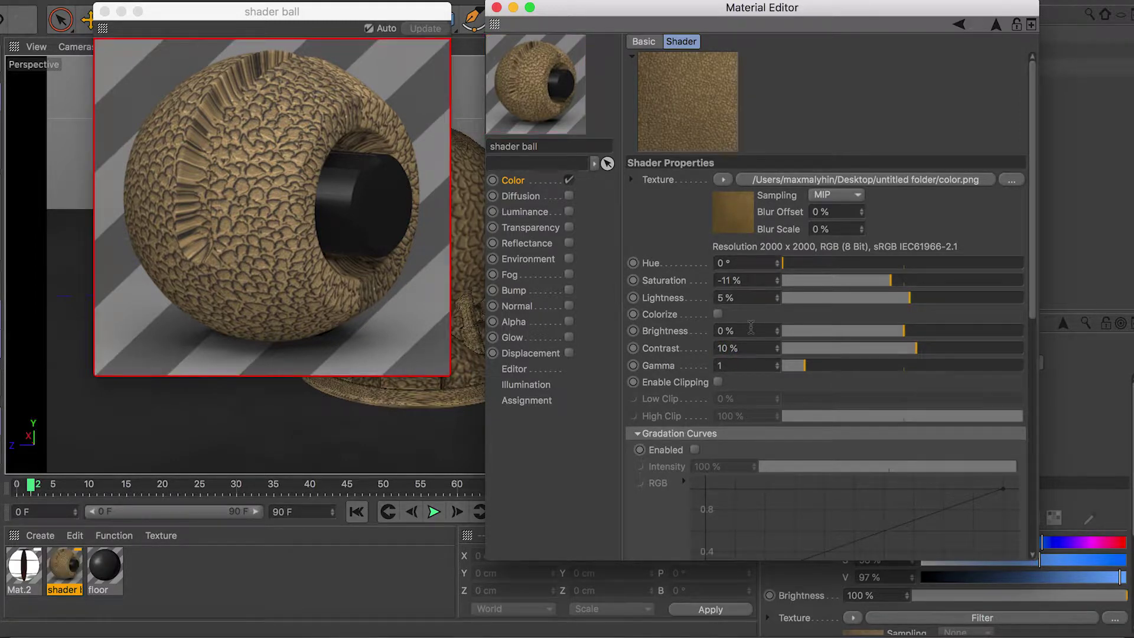
{"action": "left_click", "coordinate": [750, 329]}
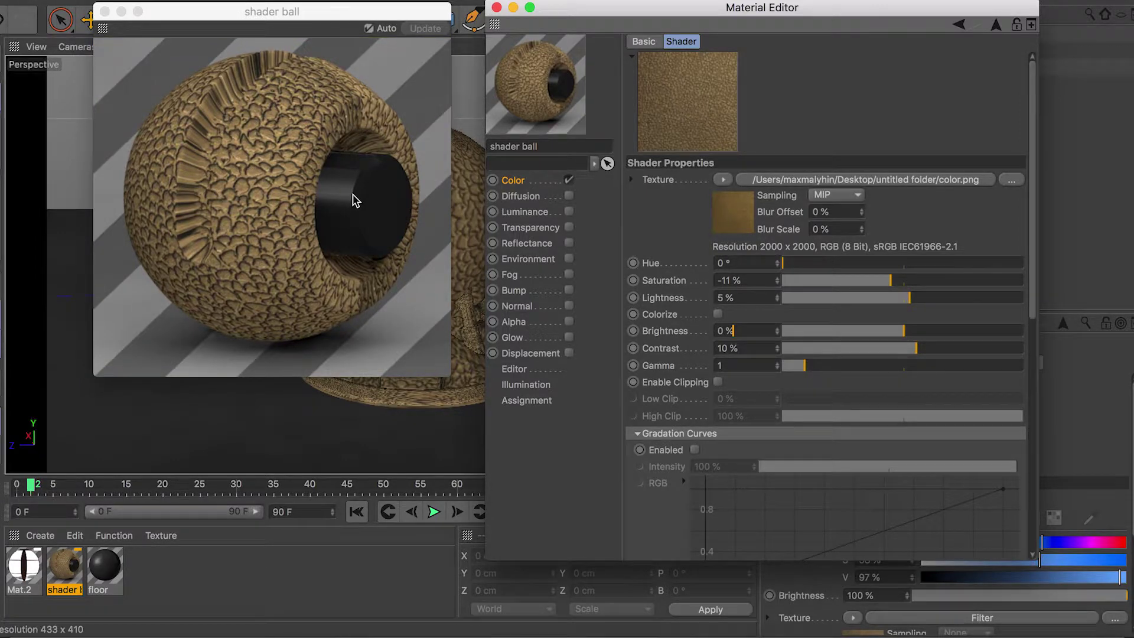
Keep Oren-Nayar as the Color channel's shading model, and close the Material Editor and the enlarged material preview
{"action": "left_click", "coordinate": [521, 185]}
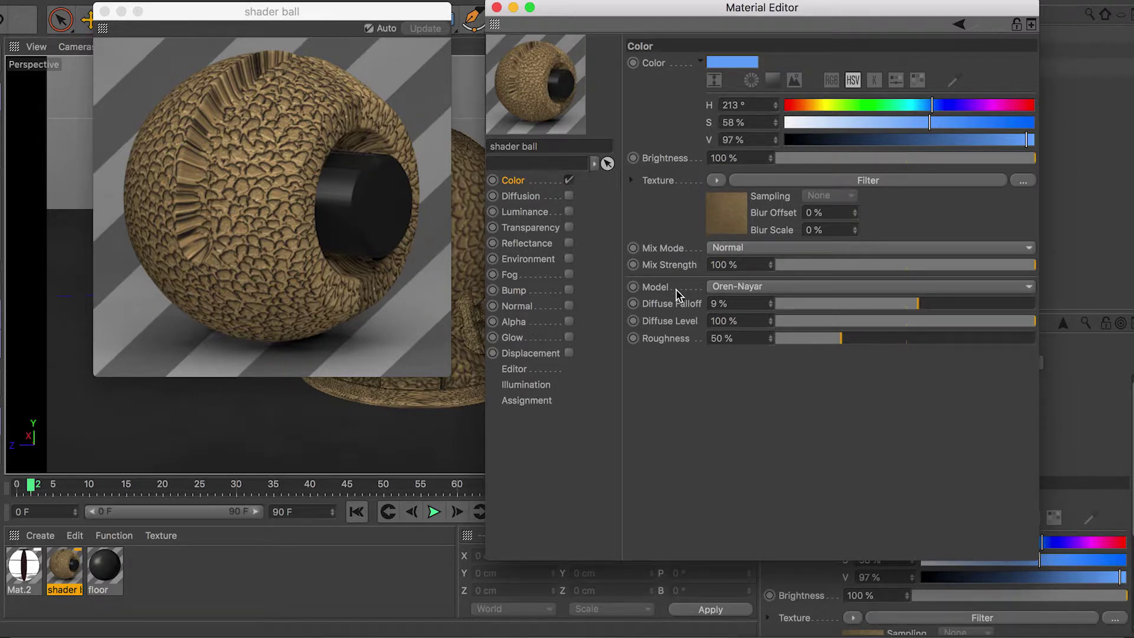
{"action": "left_click", "coordinate": [749, 289]}
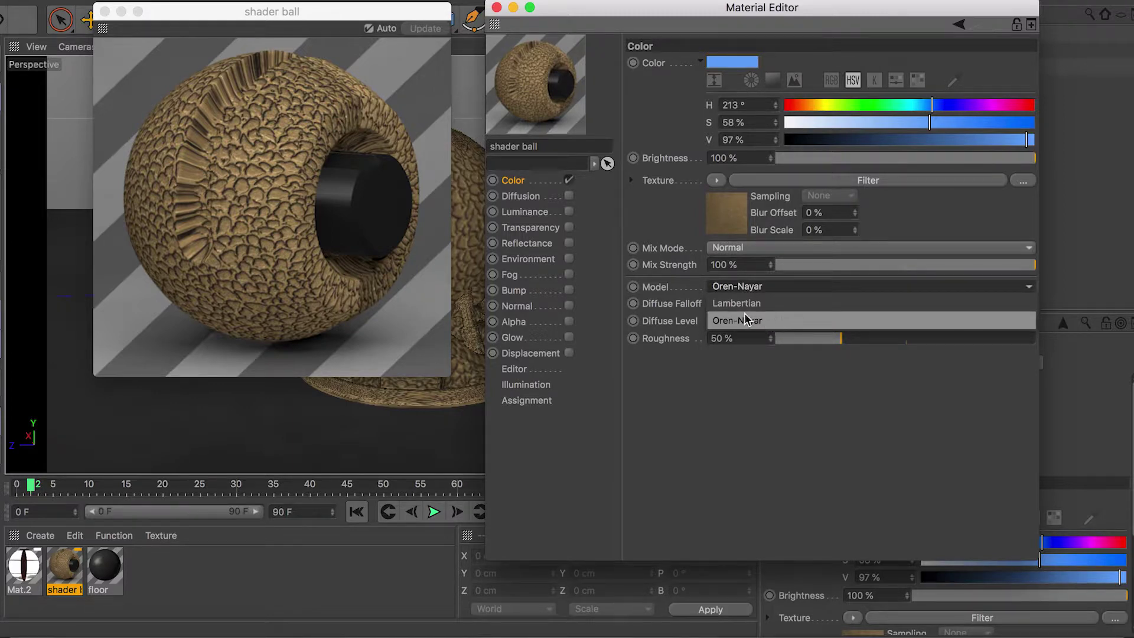
{"action": "left_click", "coordinate": [764, 321]}
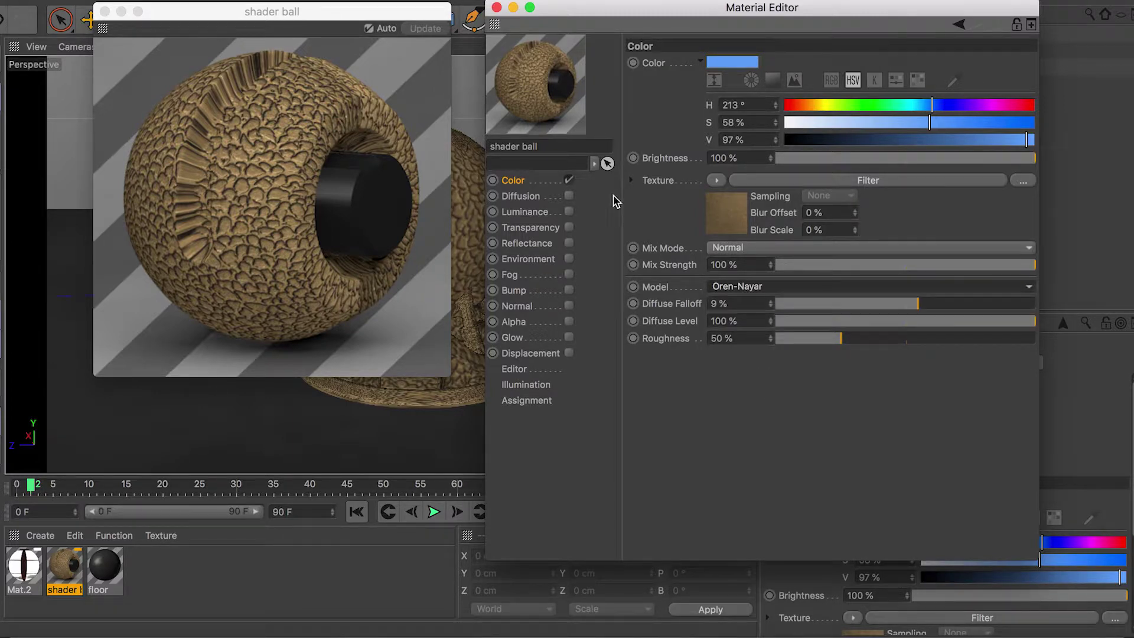
{"action": "left_click", "coordinate": [497, 7]}
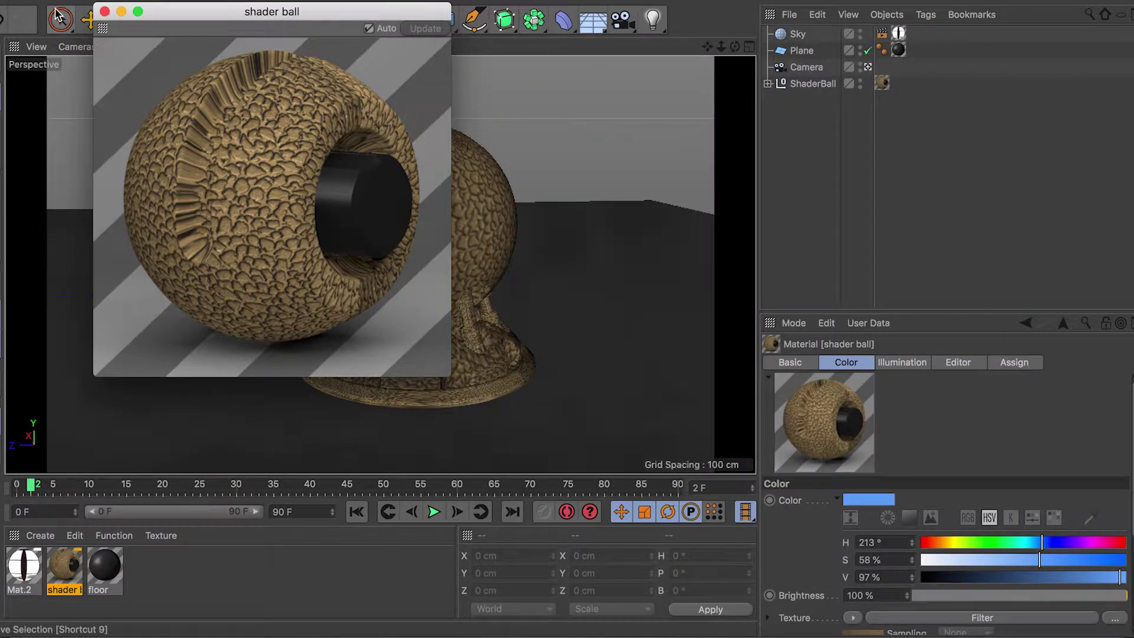
{"action": "left_click", "coordinate": [104, 12]}
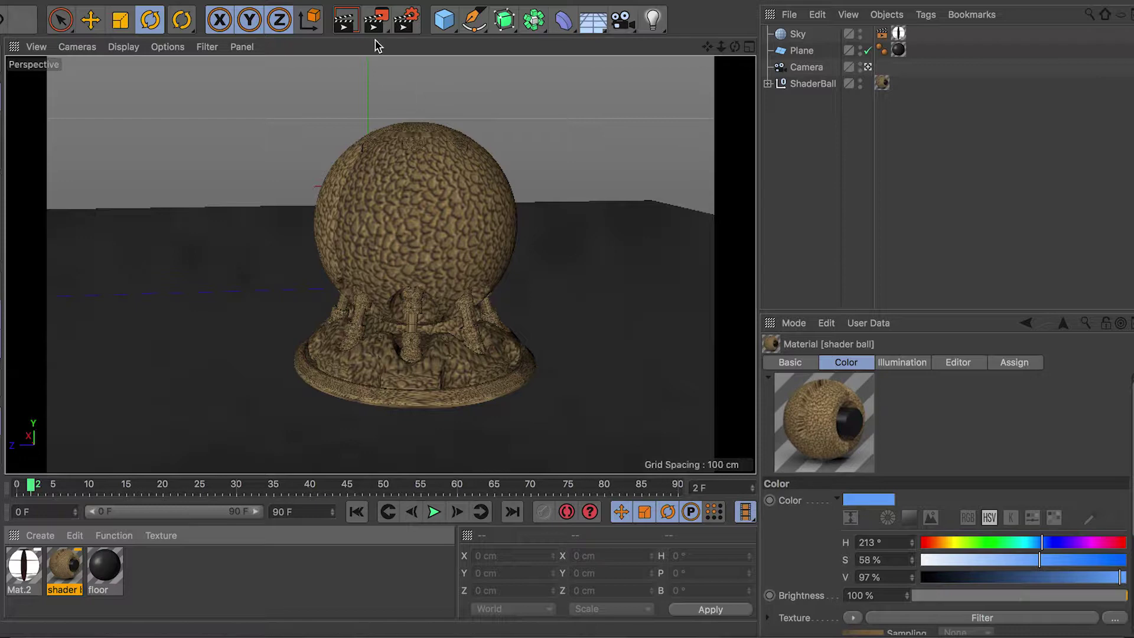
Render the scene to the Picture Viewer and examine the leather texture on the ball and its base close up
{"action": "left_click", "coordinate": [374, 19]}
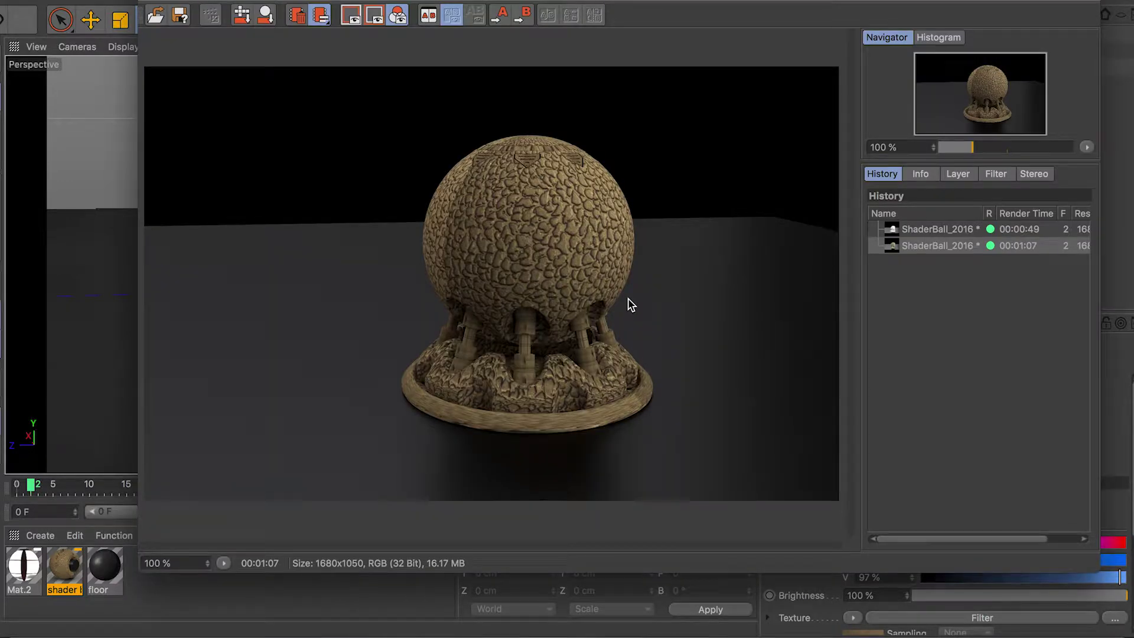
{"action": "scroll", "coordinate": [628, 301], "scroll_direction": "down", "scroll_amount": 3}
{"action": "scroll", "coordinate": [567, 299], "scroll_direction": "up", "scroll_amount": 3}
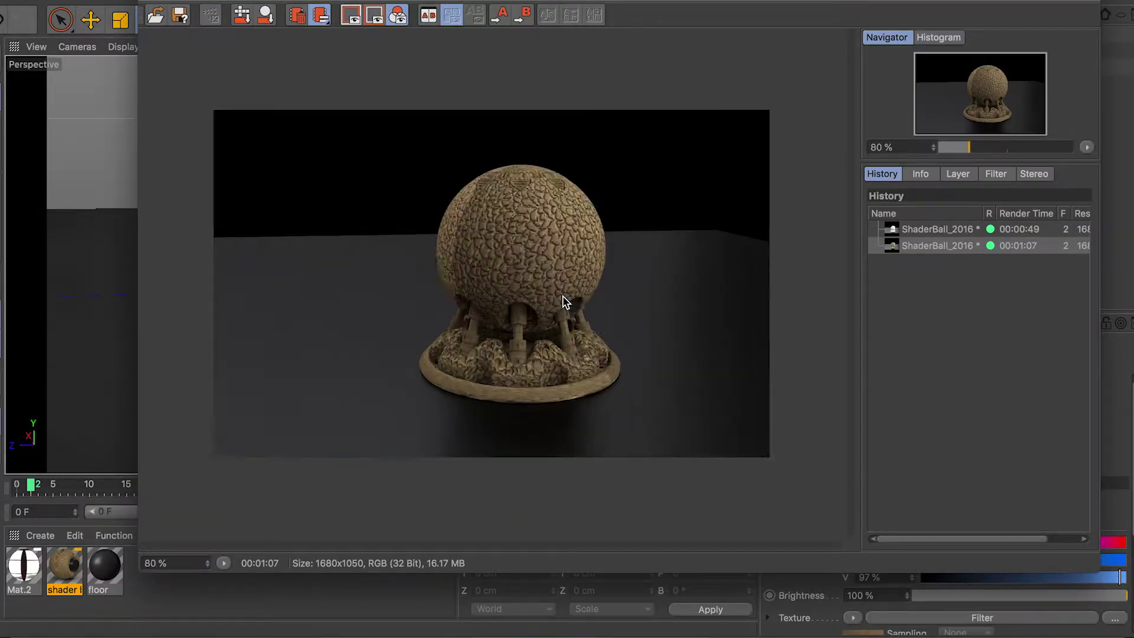
{"action": "scroll", "coordinate": [562, 295], "scroll_direction": "up", "scroll_amount": 3}
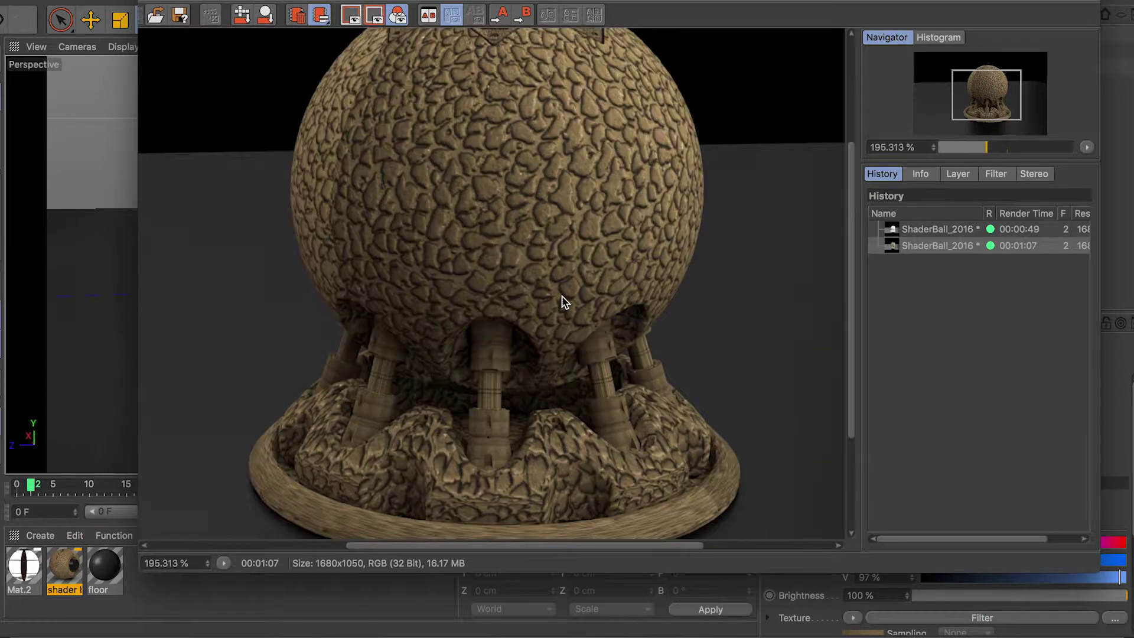
{"action": "scroll", "coordinate": [561, 301], "scroll_direction": "down", "scroll_amount": 2}
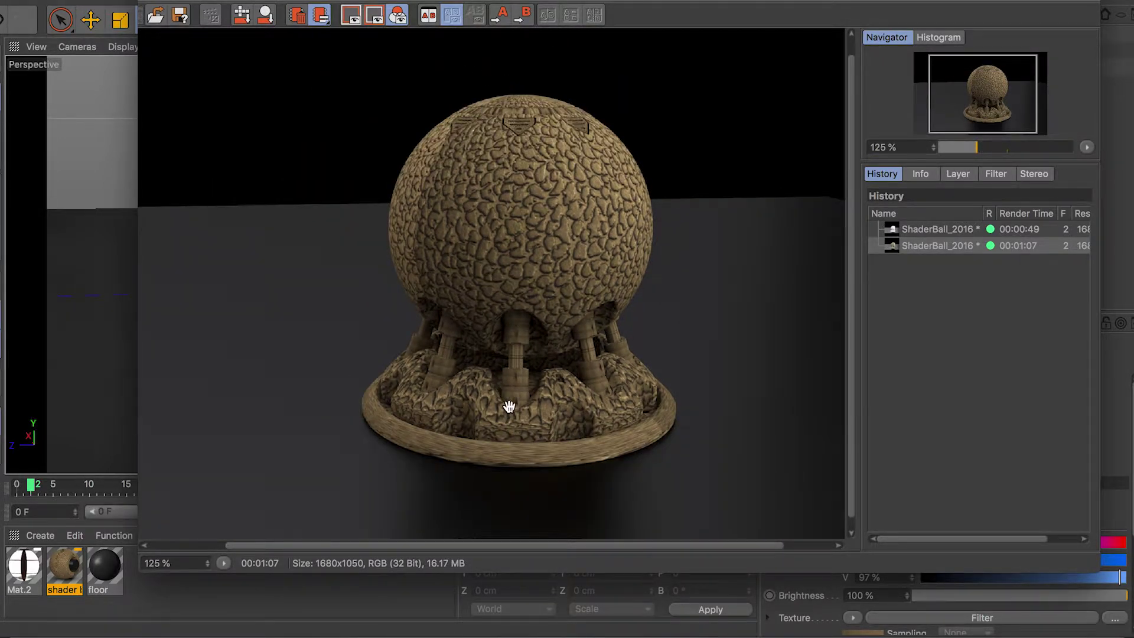
{"action": "scroll", "coordinate": [506, 465], "scroll_direction": "up", "scroll_amount": 2}
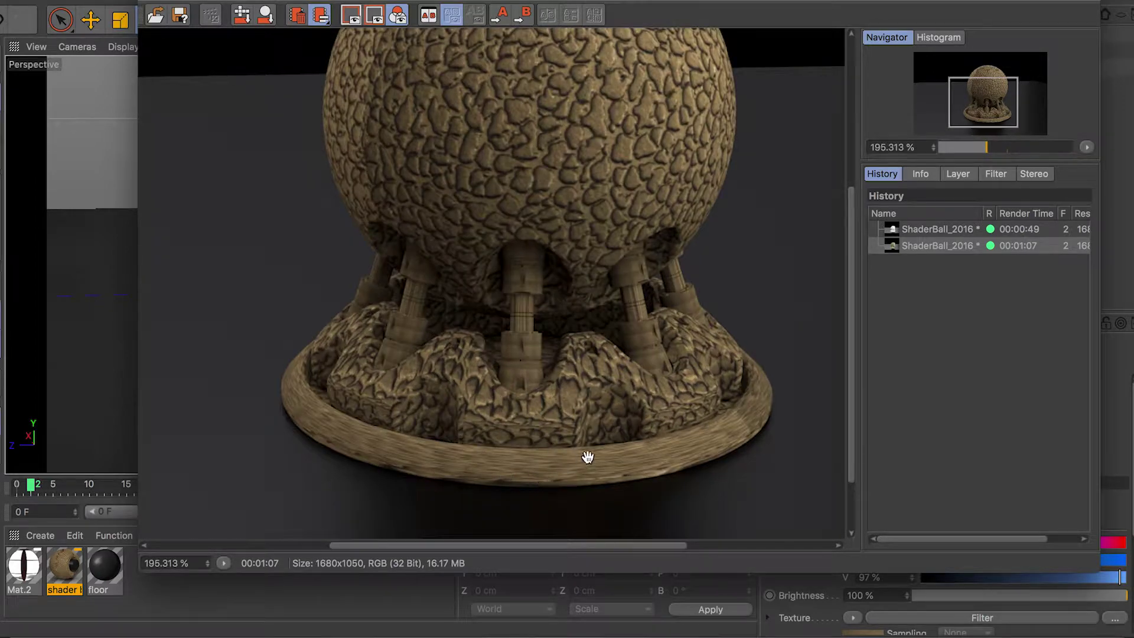
{"action": "scroll", "coordinate": [588, 387], "scroll_direction": "down", "scroll_amount": 1}
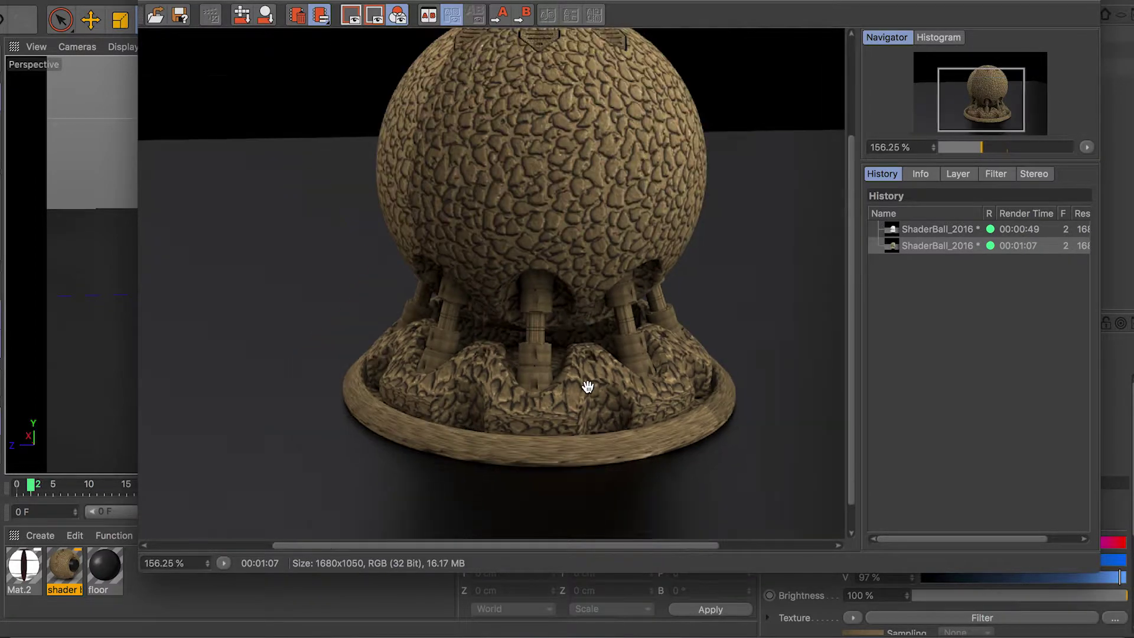
{"action": "scroll", "coordinate": [588, 386], "scroll_direction": "down", "scroll_amount": 1}
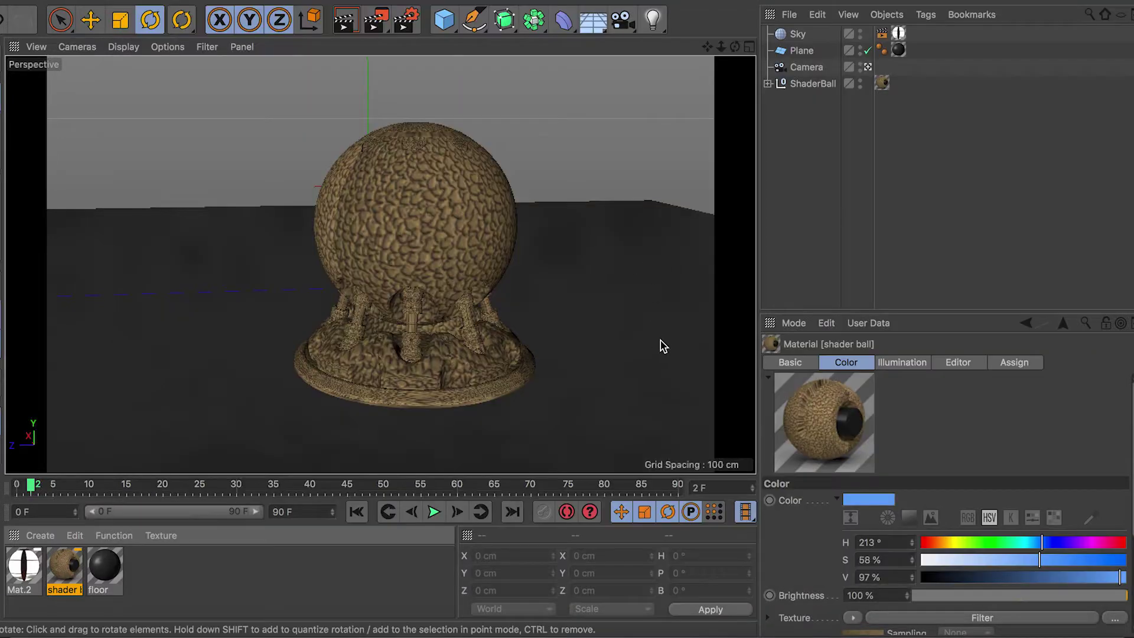
Turn off Tile in the ShaderBall's texture tag and try 2 tiles in both U and V
{"action": "left_click", "coordinate": [882, 83]}
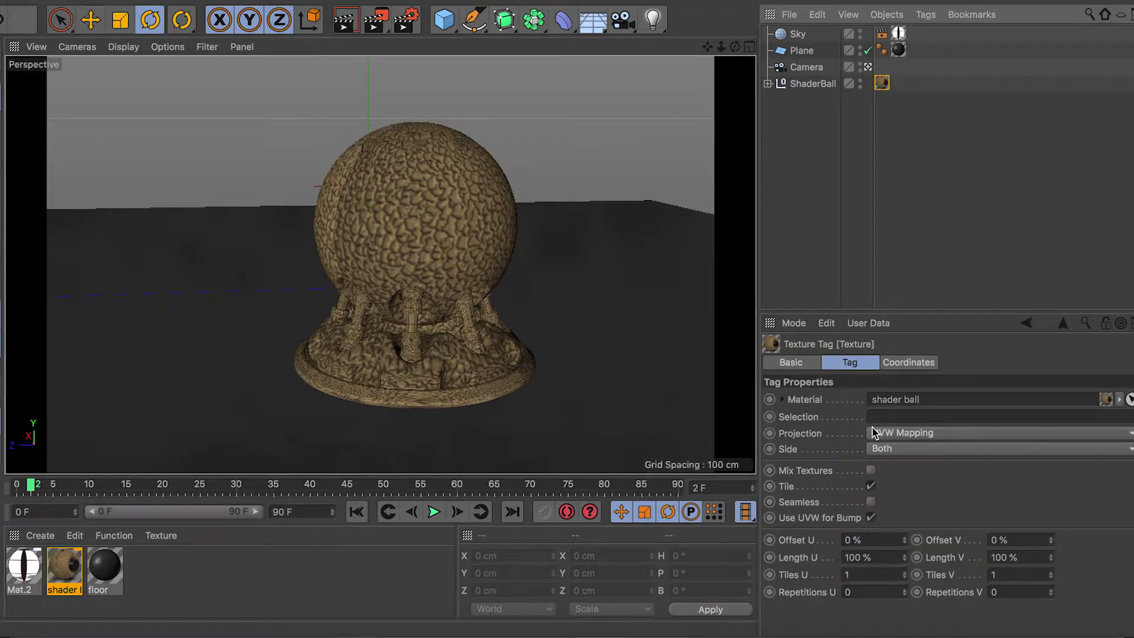
{"action": "left_click", "coordinate": [872, 487]}
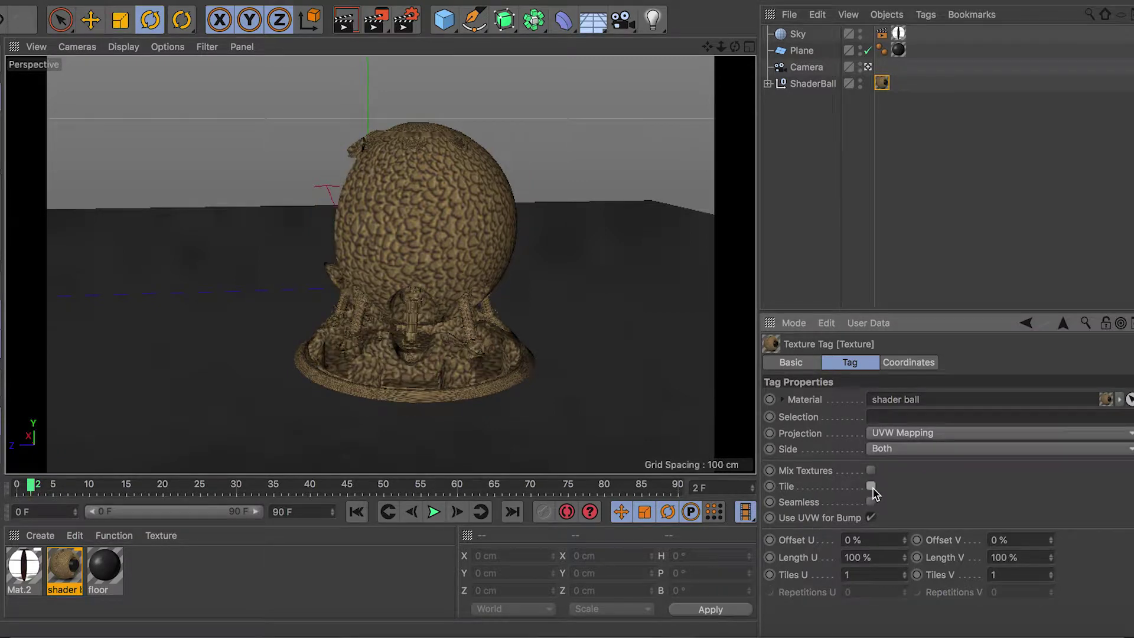
{"action": "left_click", "coordinate": [865, 577]}
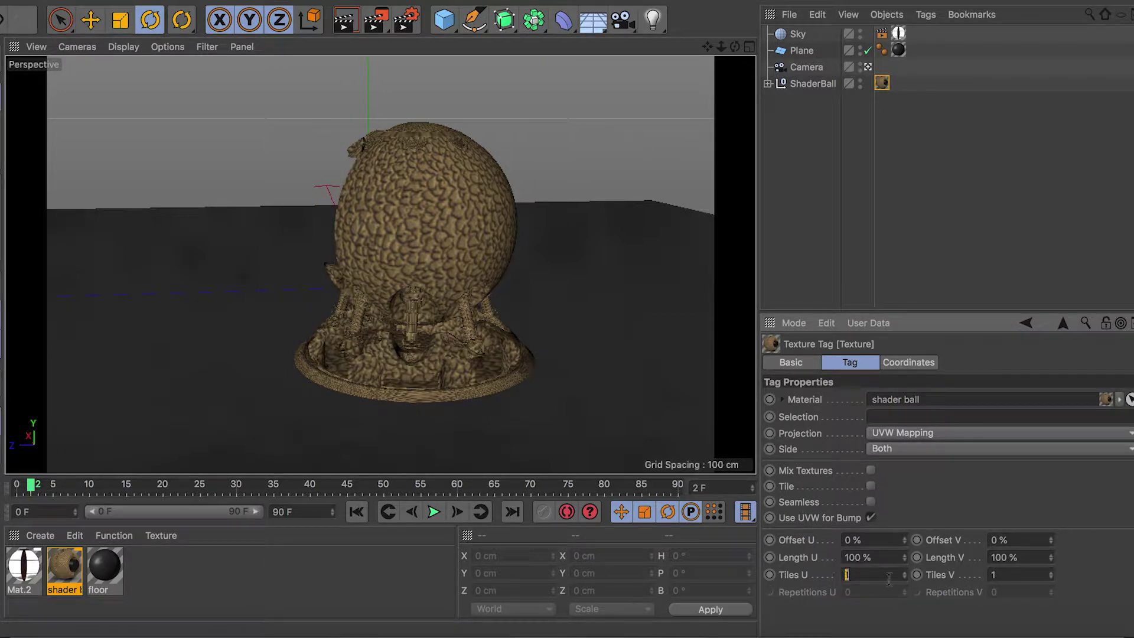
{"action": "double_click", "coordinate": [1006, 575]}
{"action": "type", "text": "2"}
{"action": "left_click", "coordinate": [1015, 556]}
Try 0.5 tiles in both U and V for the ShaderBall's texture tag
{"action": "left_click_drag", "start_coordinate": [882, 575], "coordinate": [813, 574]}
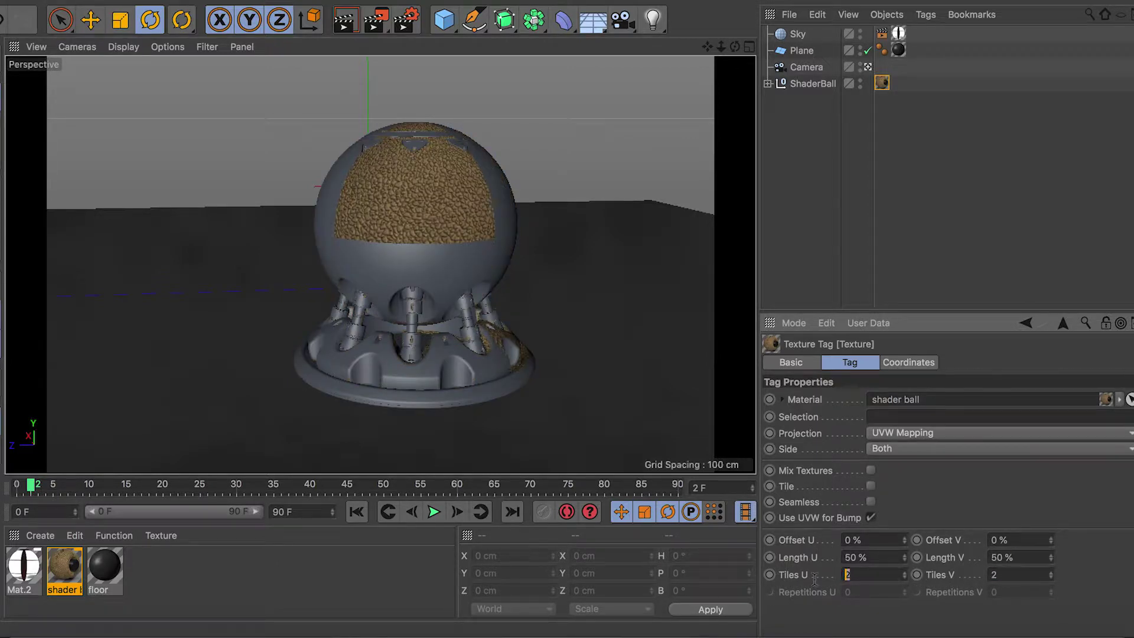
{"action": "type", "text": ".5"}
{"action": "double_click", "coordinate": [995, 575]}
{"action": "type", "text": ".5"}
{"action": "left_click", "coordinate": [1012, 557]}
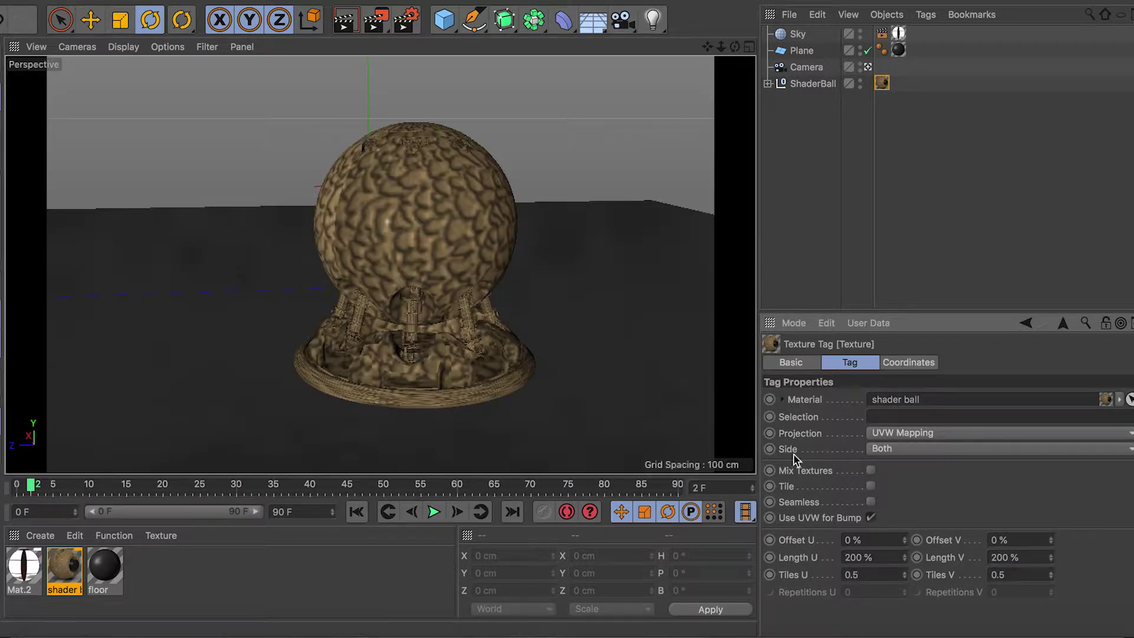
Turn Tile back on in the texture tag and return the U and V tiles to 1
{"action": "left_click", "coordinate": [871, 486]}
{"action": "left_click", "coordinate": [862, 576]}
{"action": "double_click", "coordinate": [862, 577]}
{"action": "type", "text": "1"}
{"action": "key", "text": "Return"}
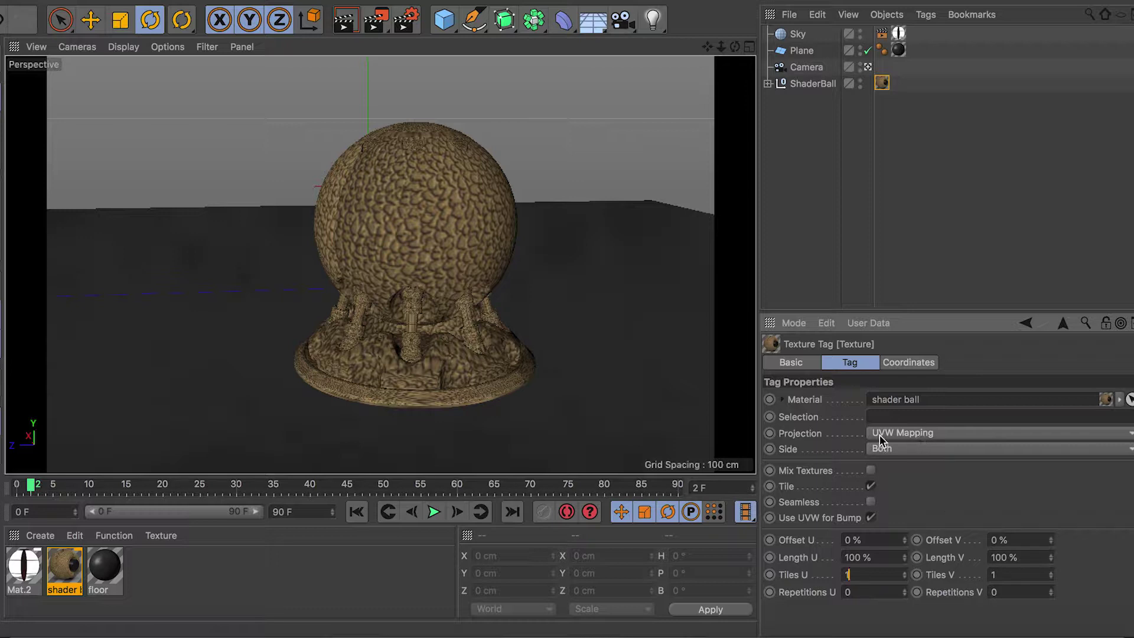
Try the Cubic, Frontal, Spherical and Flat projections for the ShaderBall's texture tag
{"action": "left_click", "coordinate": [935, 438]}
{"action": "left_click", "coordinate": [932, 510]}
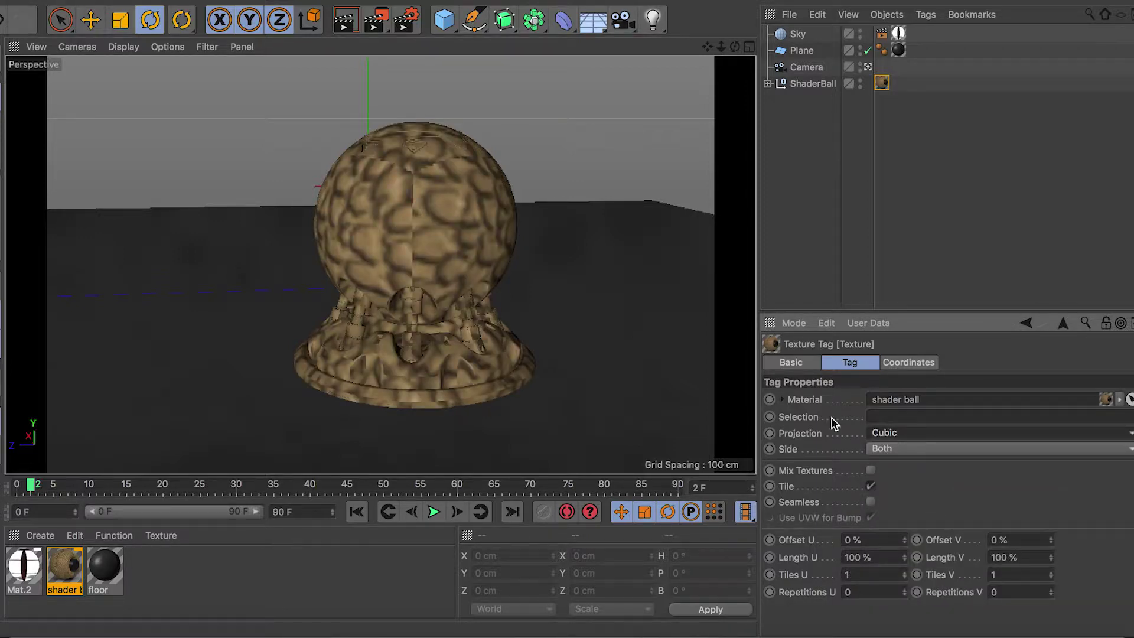
{"action": "left_click", "coordinate": [969, 433]}
{"action": "left_click", "coordinate": [921, 519]}
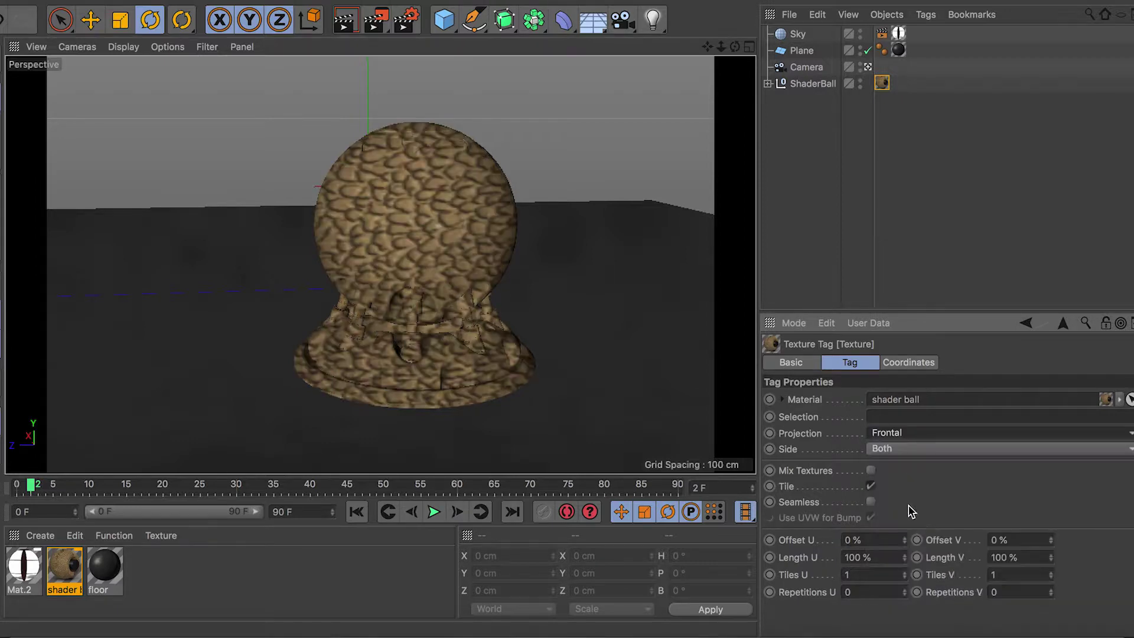
{"action": "left_click", "coordinate": [937, 433]}
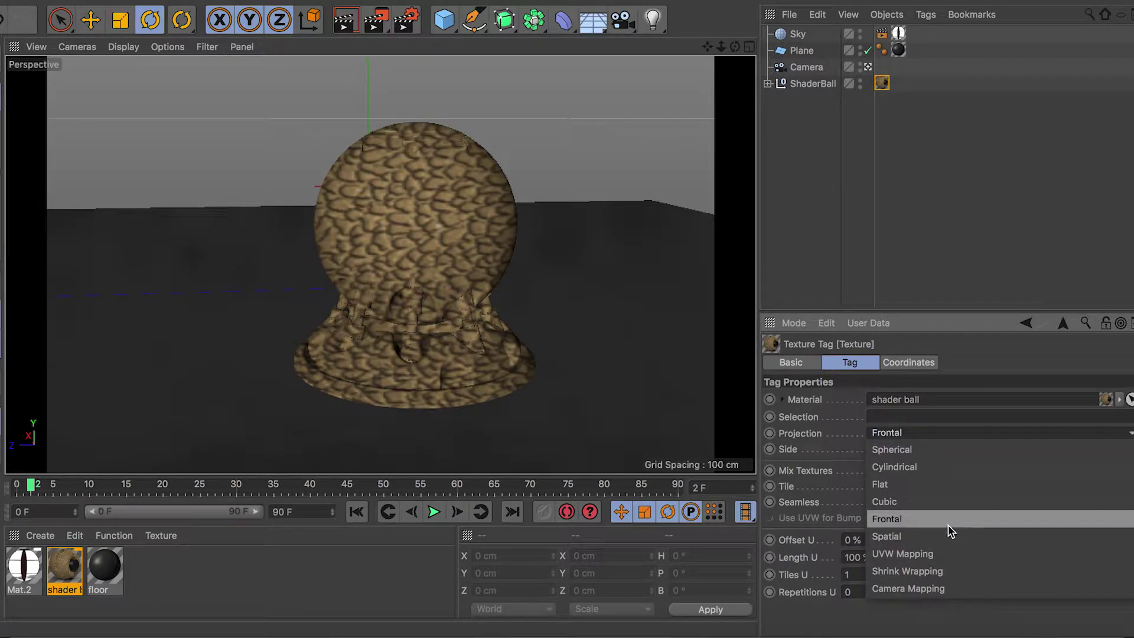
{"action": "left_click", "coordinate": [935, 460]}
{"action": "left_click", "coordinate": [910, 436]}
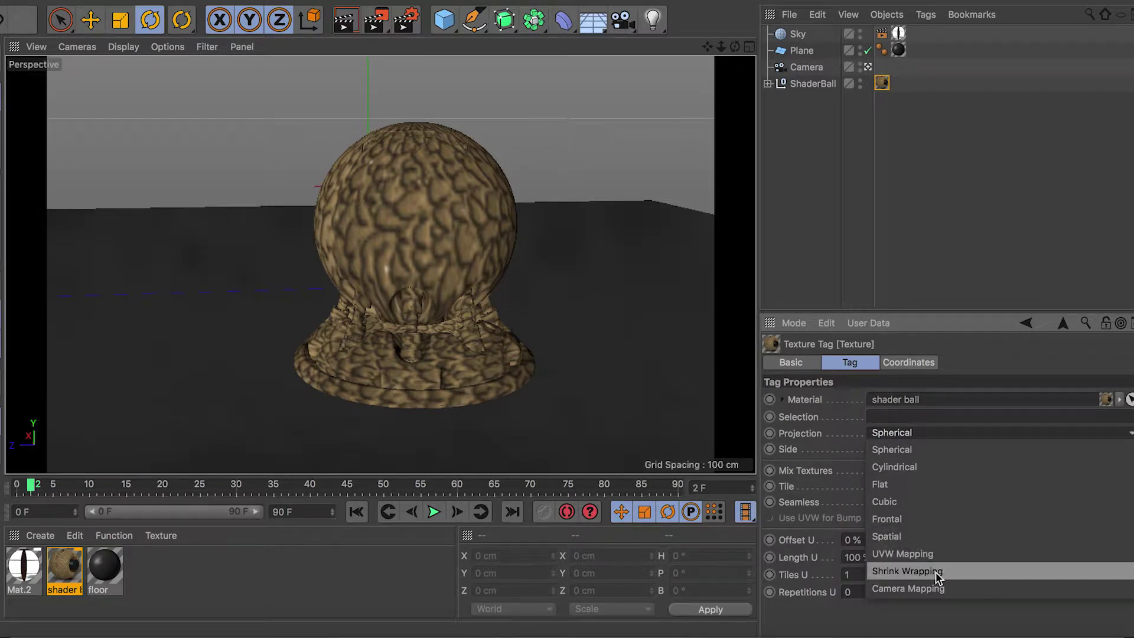
{"action": "left_click", "coordinate": [915, 494]}
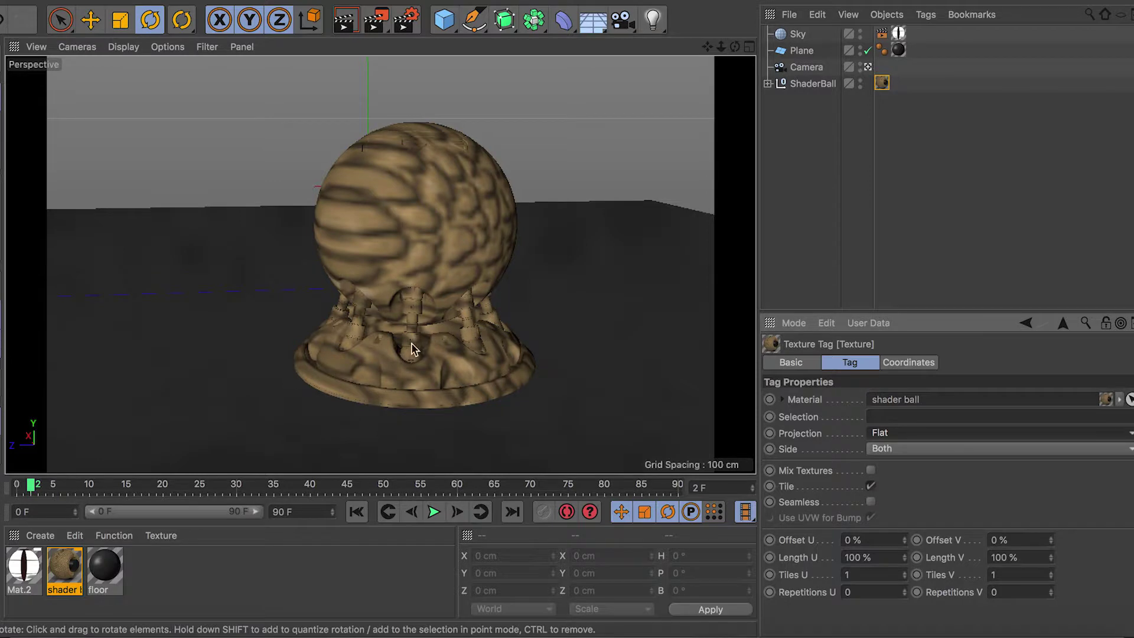
Try 2 tiles in U and V with Tile off and on, and return the tiles to 1
{"action": "double_click", "coordinate": [852, 574]}
{"action": "type", "text": "2"}
{"action": "key", "text": "Return"}
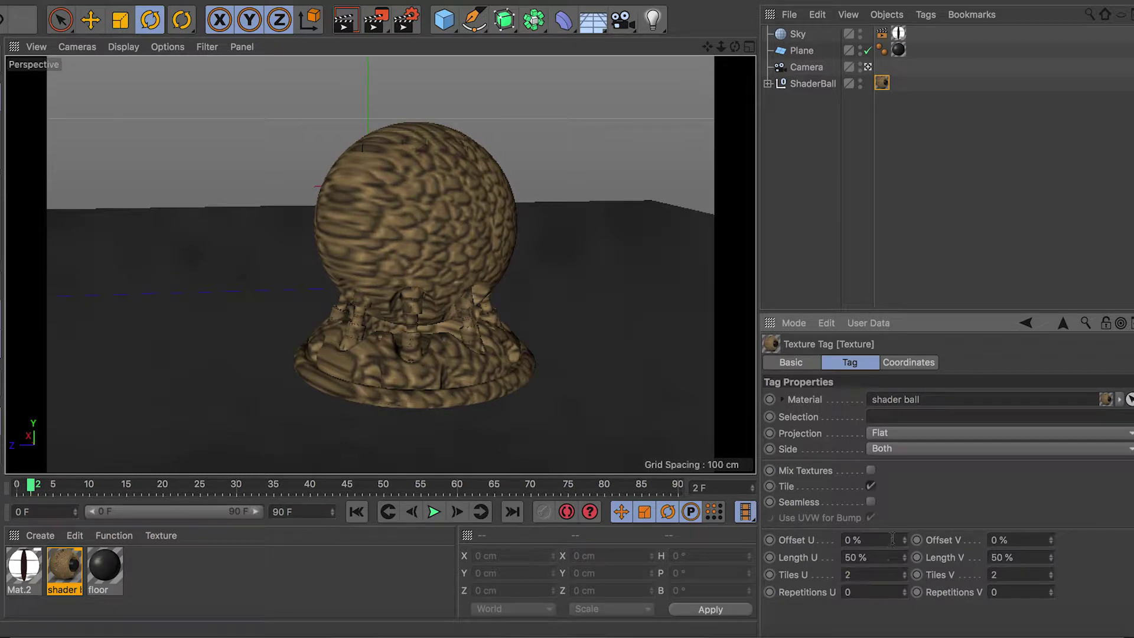
{"action": "left_click", "coordinate": [871, 486]}
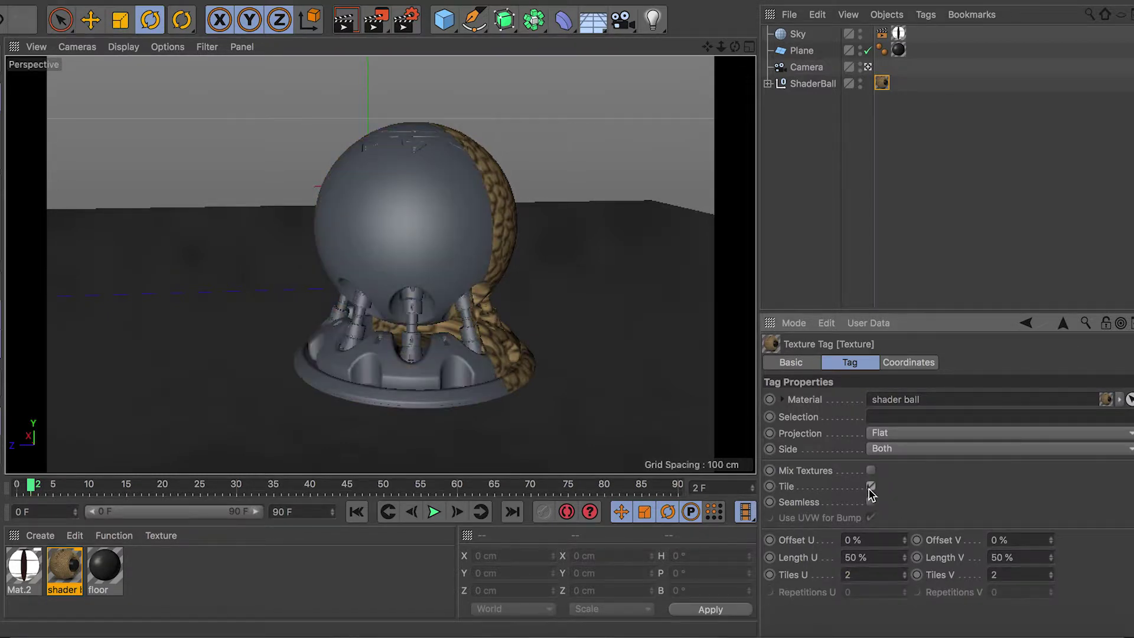
{"action": "left_click", "coordinate": [870, 487]}
{"action": "double_click", "coordinate": [869, 573]}
{"action": "type", "text": "1"}
{"action": "key", "text": "Return"}
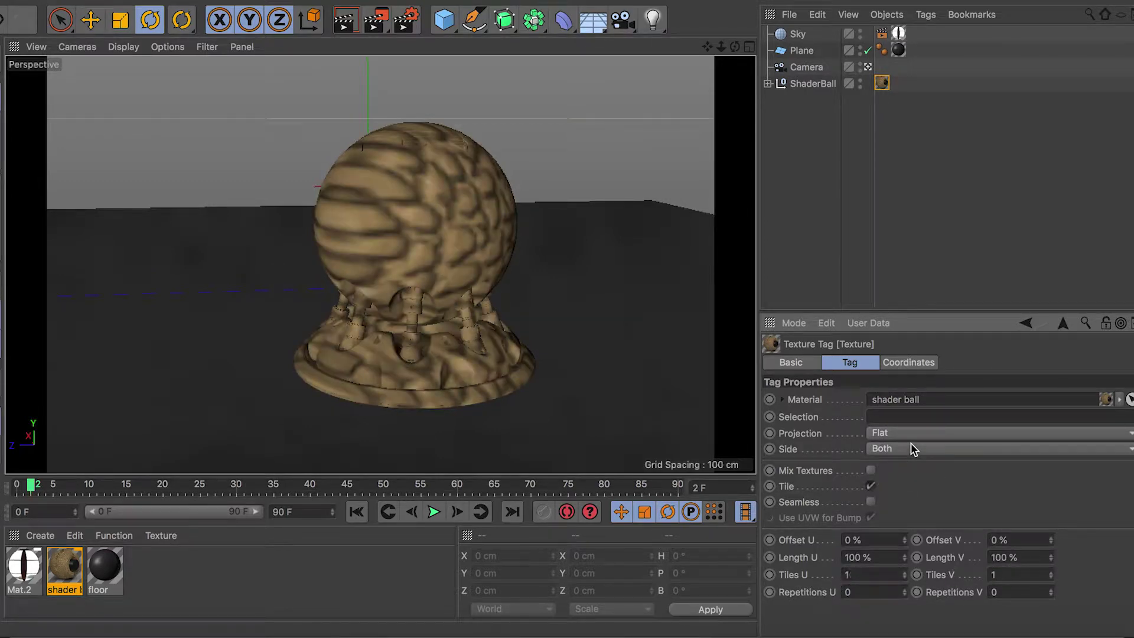
Set the texture tag's projection to UVW Mapping and enable Seamless
{"action": "left_click", "coordinate": [904, 435]}
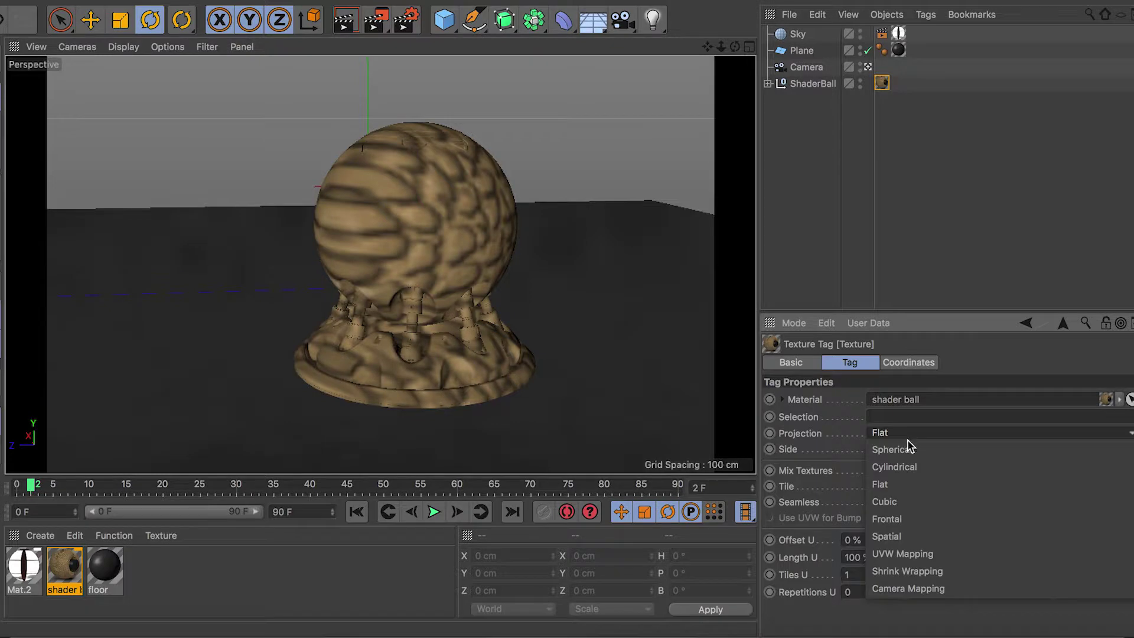
{"action": "left_click", "coordinate": [910, 553]}
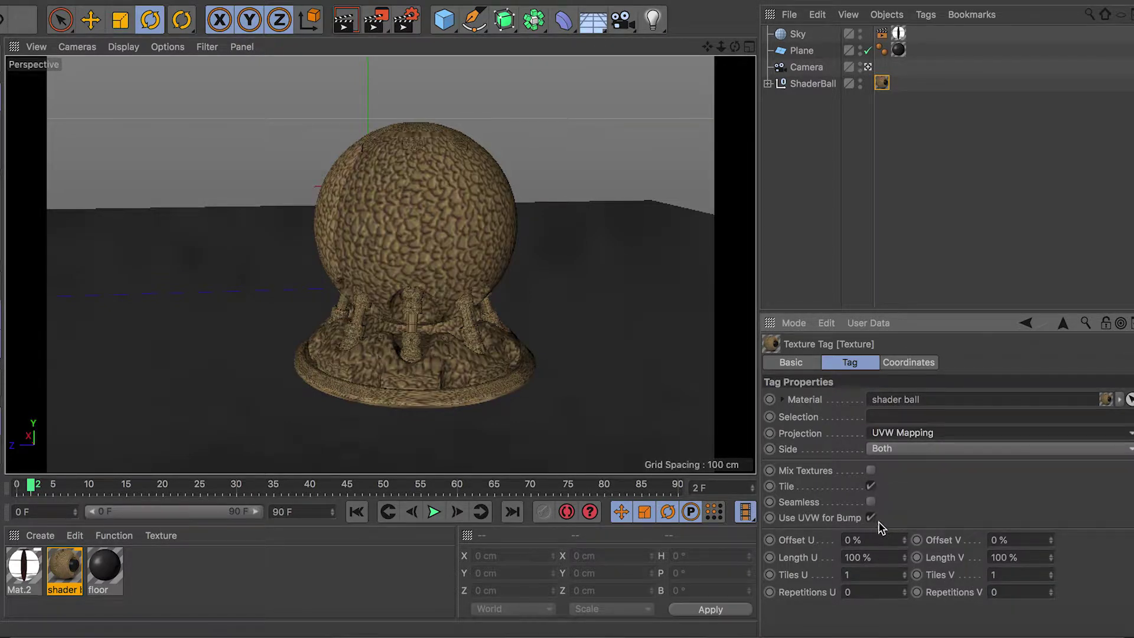
{"action": "left_click", "coordinate": [871, 503]}
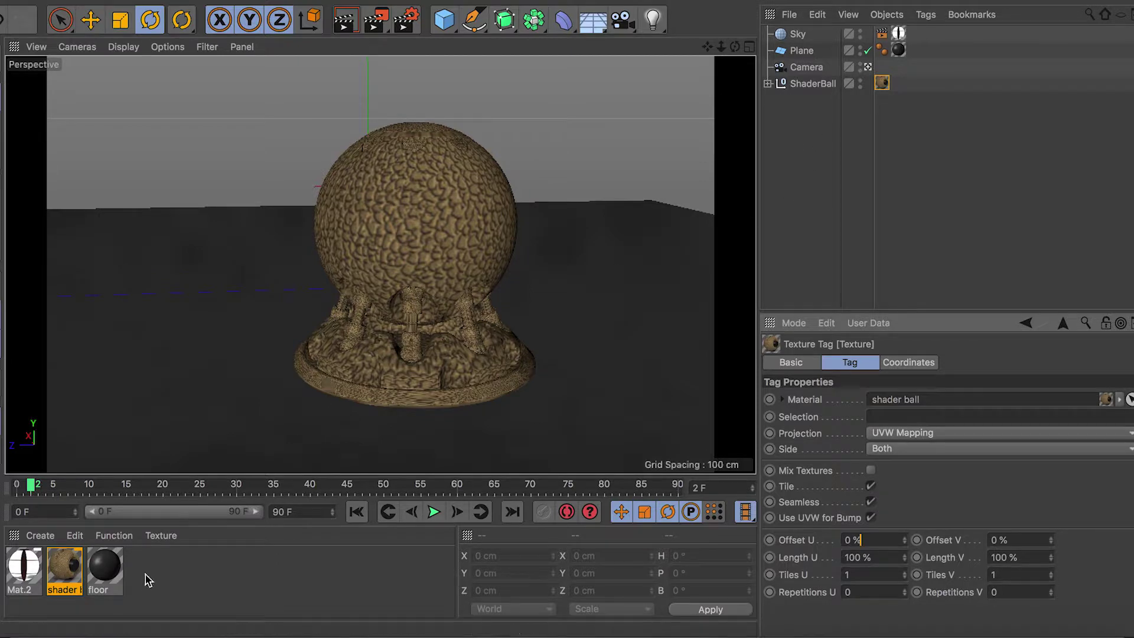
Open the shader ball material in the Material Editor and place a separate enlarged preview window beside it
{"action": "double_click", "coordinate": [65, 567]}
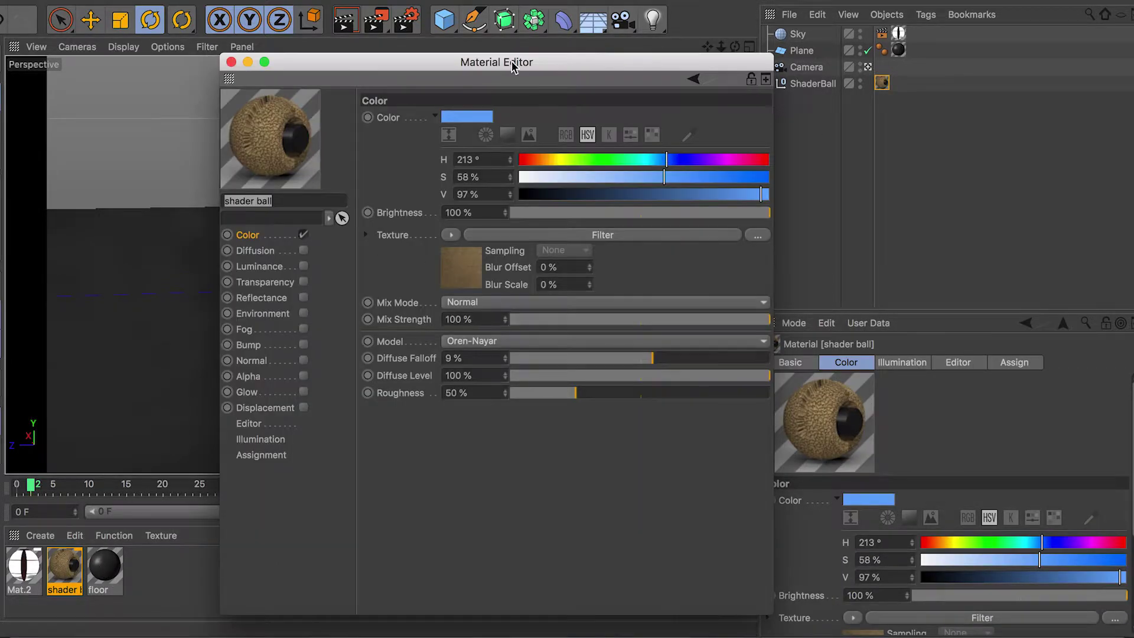
{"action": "left_click_drag", "start_coordinate": [515, 56], "coordinate": [666, 30]}
{"action": "right_click", "coordinate": [490, 94]}
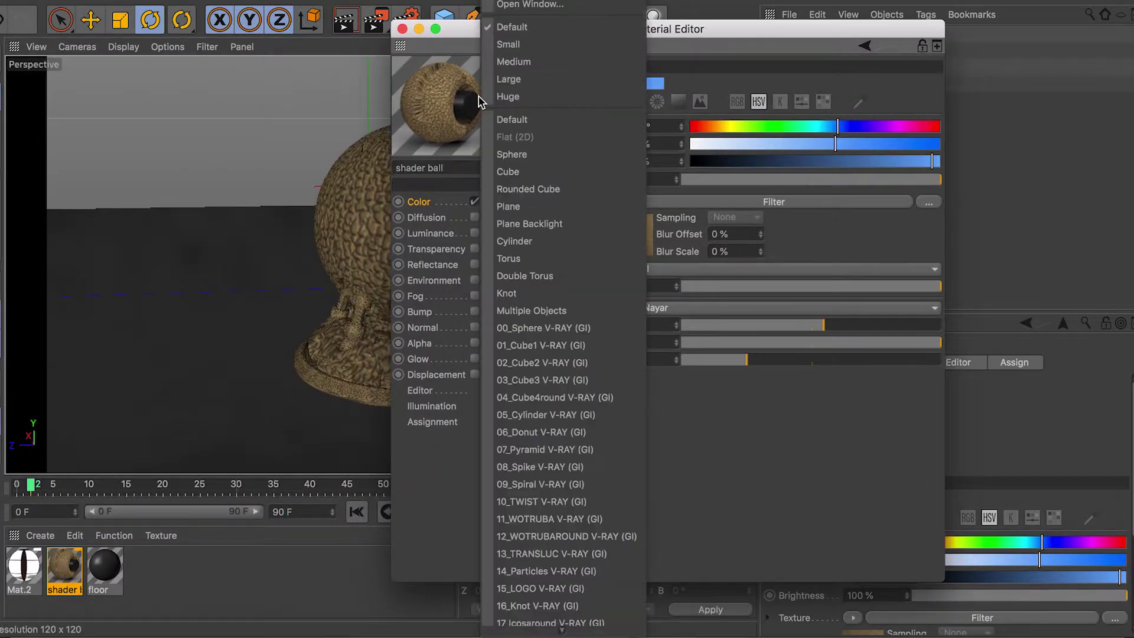
{"action": "left_click", "coordinate": [564, 10]}
{"action": "left_click_drag", "start_coordinate": [396, 12], "coordinate": [324, 18]}
{"action": "left_click_drag", "start_coordinate": [495, 33], "coordinate": [579, 26]}
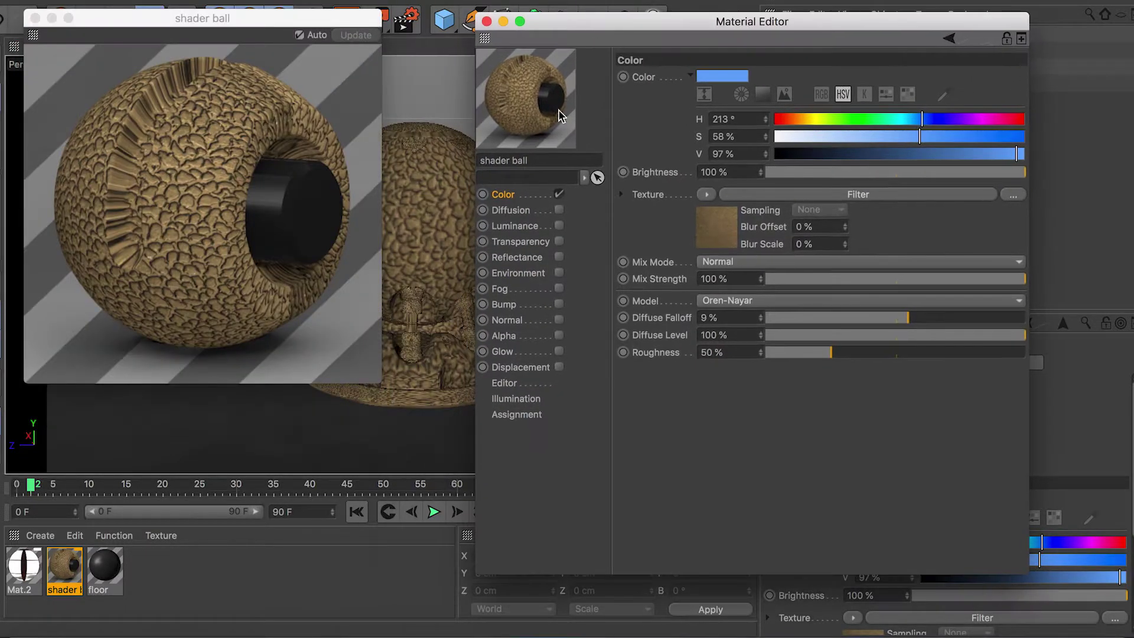
Enable the shader ball material's Diffusion channel, clear its texture and load the Ambient Occlusion effect there
{"action": "left_click", "coordinate": [510, 209]}
{"action": "left_click", "coordinate": [559, 210]}
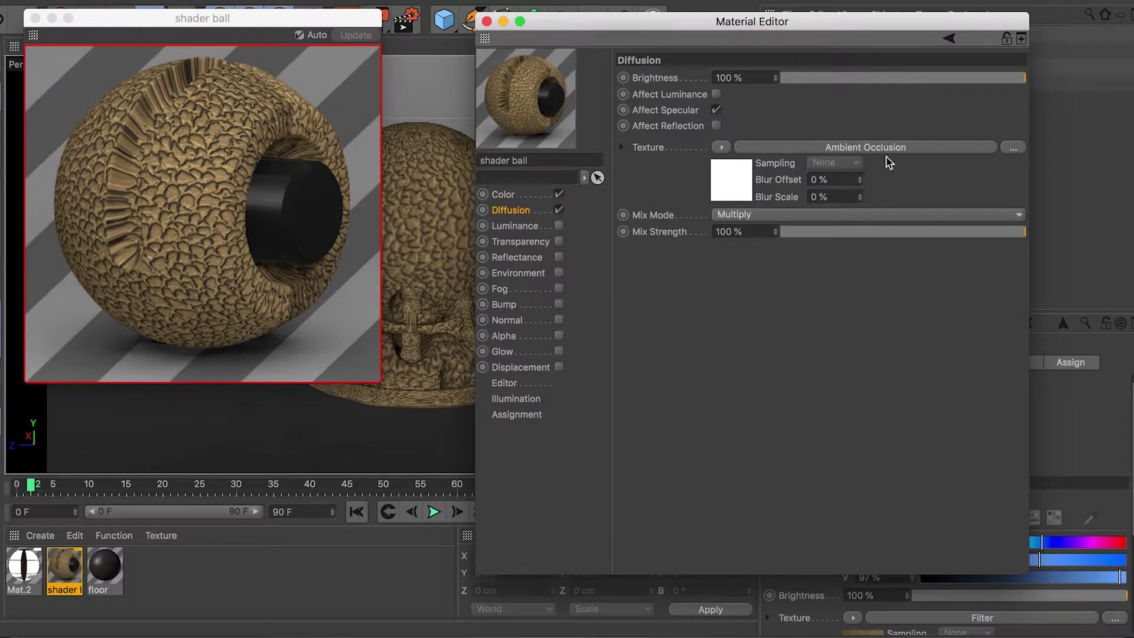
{"action": "left_click", "coordinate": [721, 147]}
{"action": "left_click", "coordinate": [767, 162]}
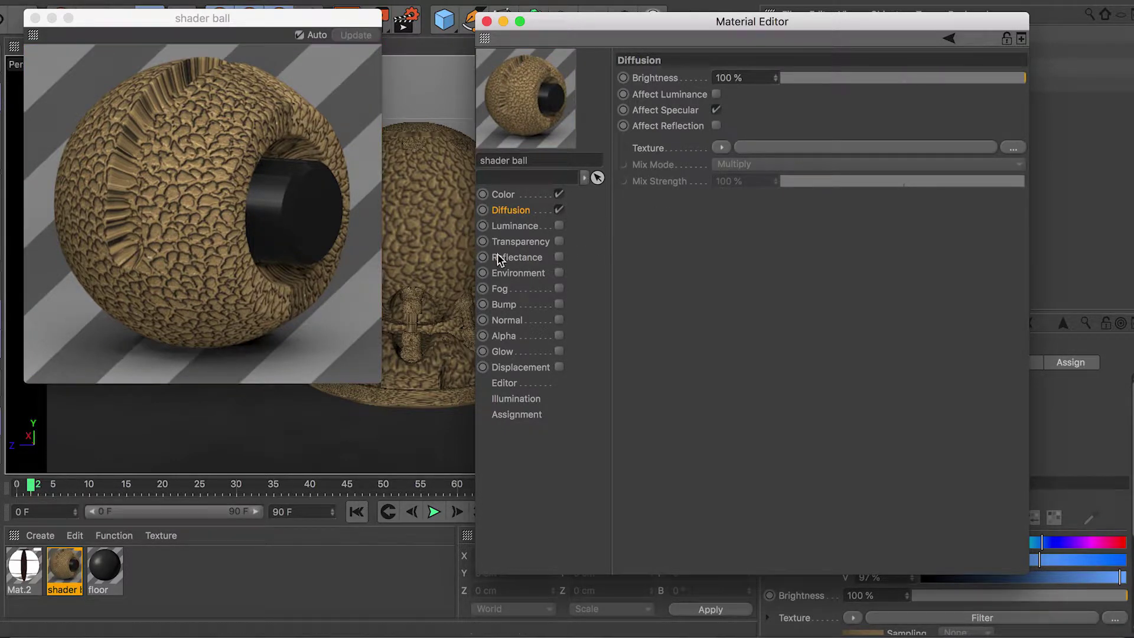
{"action": "left_click", "coordinate": [722, 147]}
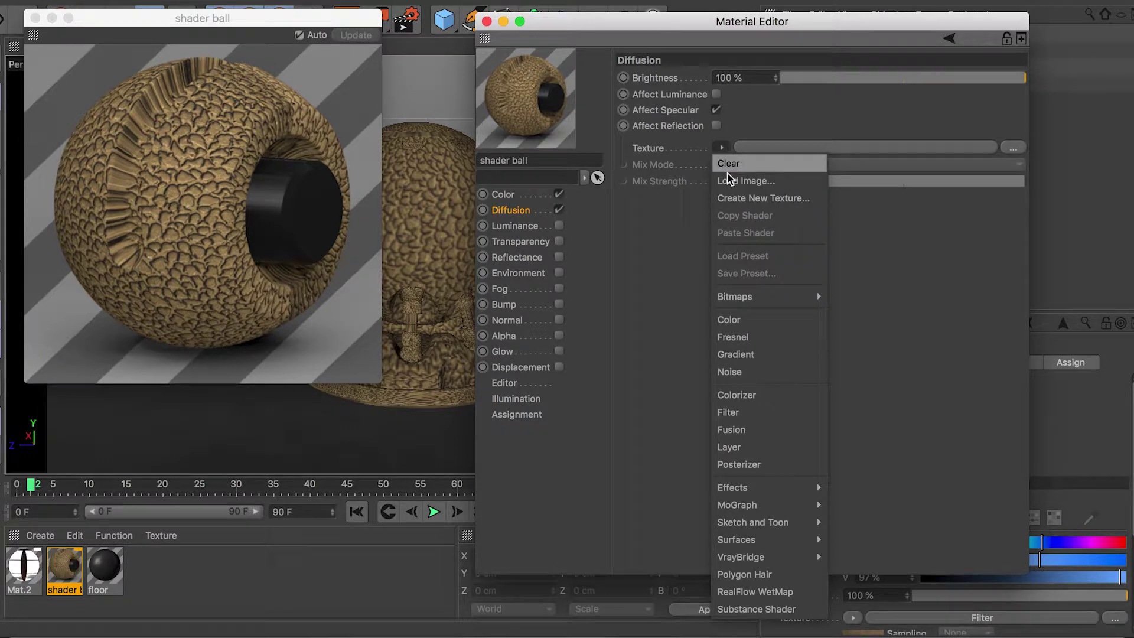
{"action": "mouse_move", "coordinate": [783, 488]}
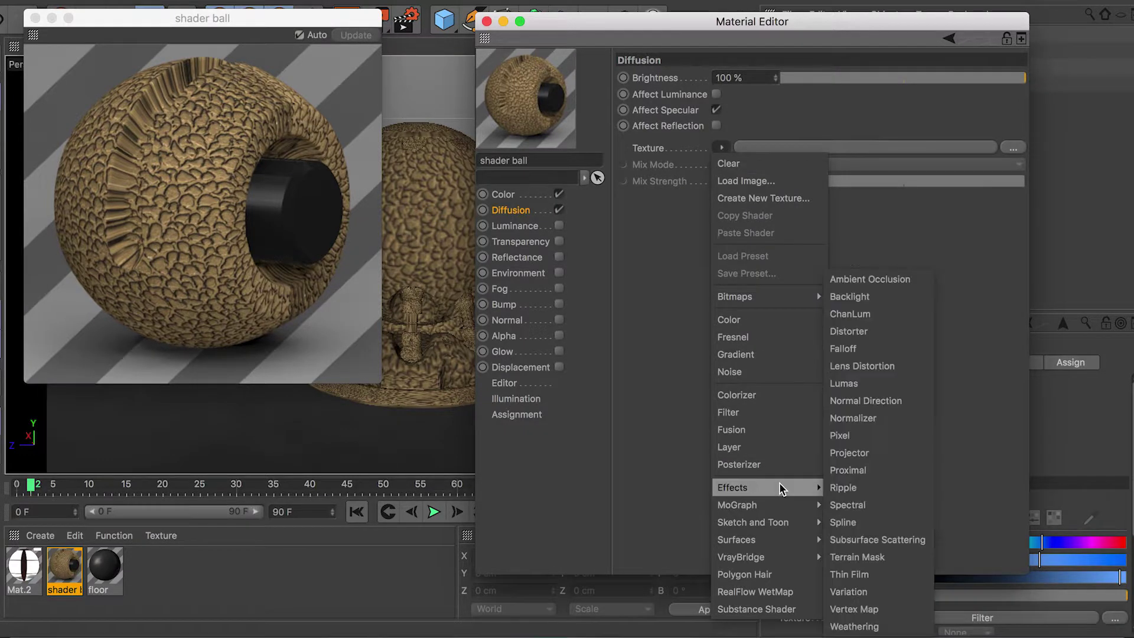
{"action": "left_click", "coordinate": [916, 280]}
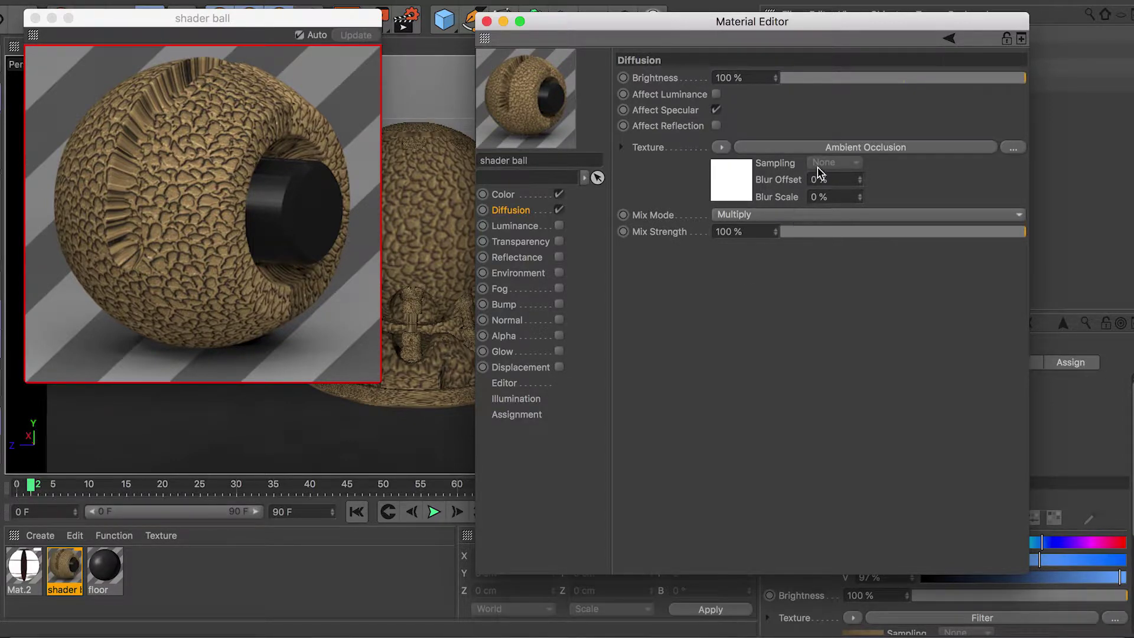
Set the Ambient Occlusion shader's Maximum Ray Length to 50 cm and the dark end of its color gradient to 14% value
{"action": "left_click", "coordinate": [824, 149]}
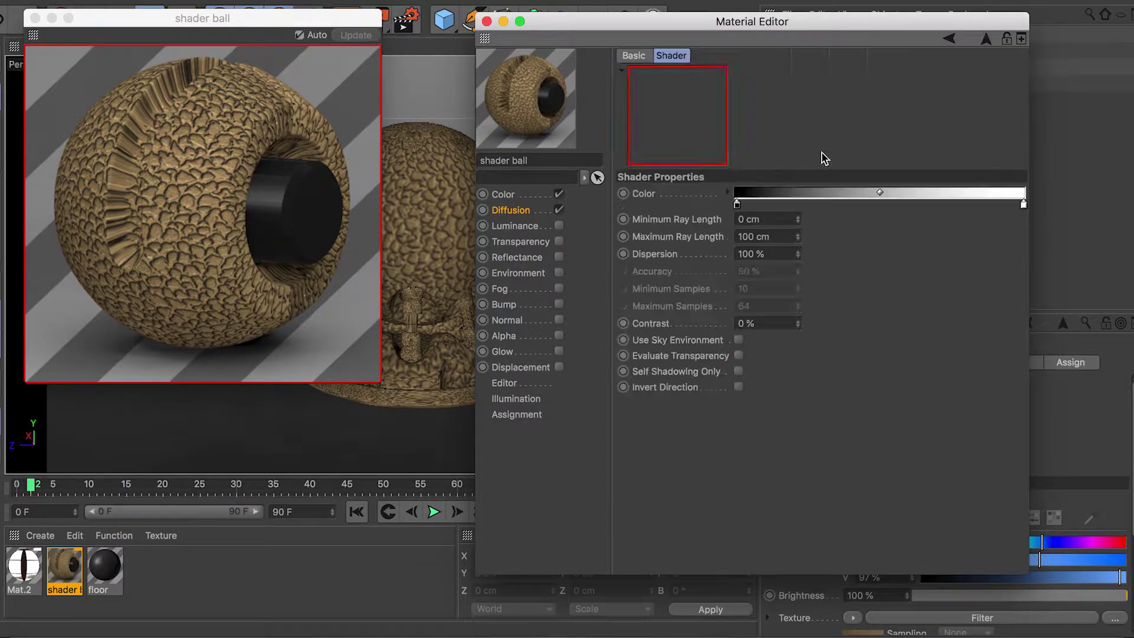
{"action": "left_click", "coordinate": [782, 237]}
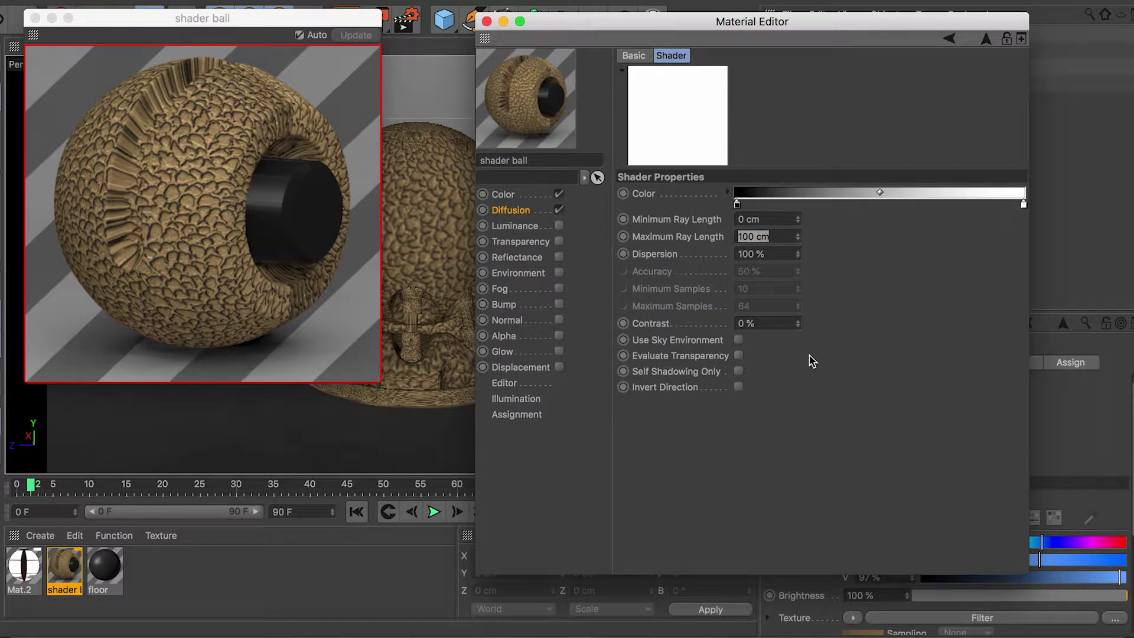
{"action": "type", "text": "50"}
{"action": "key", "text": "Tab"}
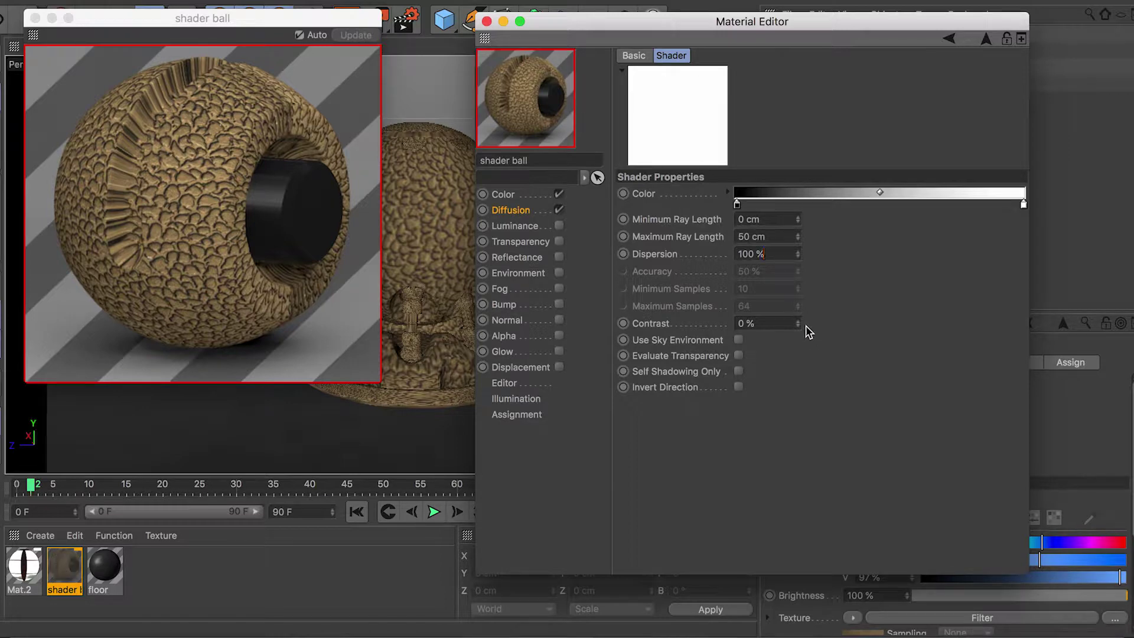
{"action": "left_click", "coordinate": [737, 205]}
{"action": "double_click", "coordinate": [737, 205]}
{"action": "left_click", "coordinate": [709, 240]}
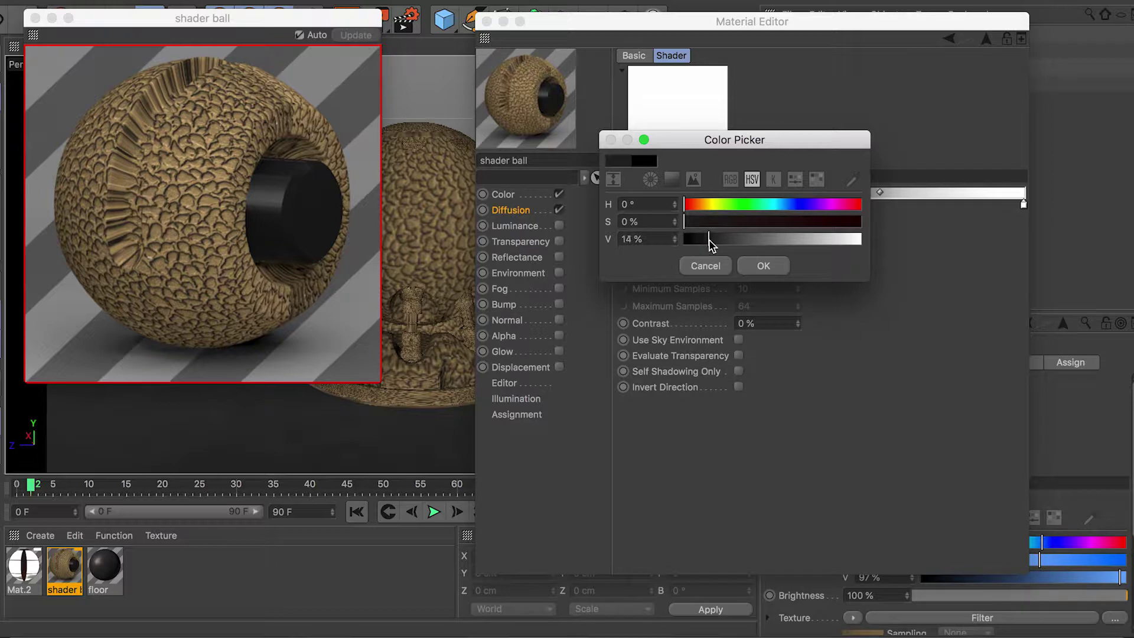
{"action": "left_click", "coordinate": [757, 266]}
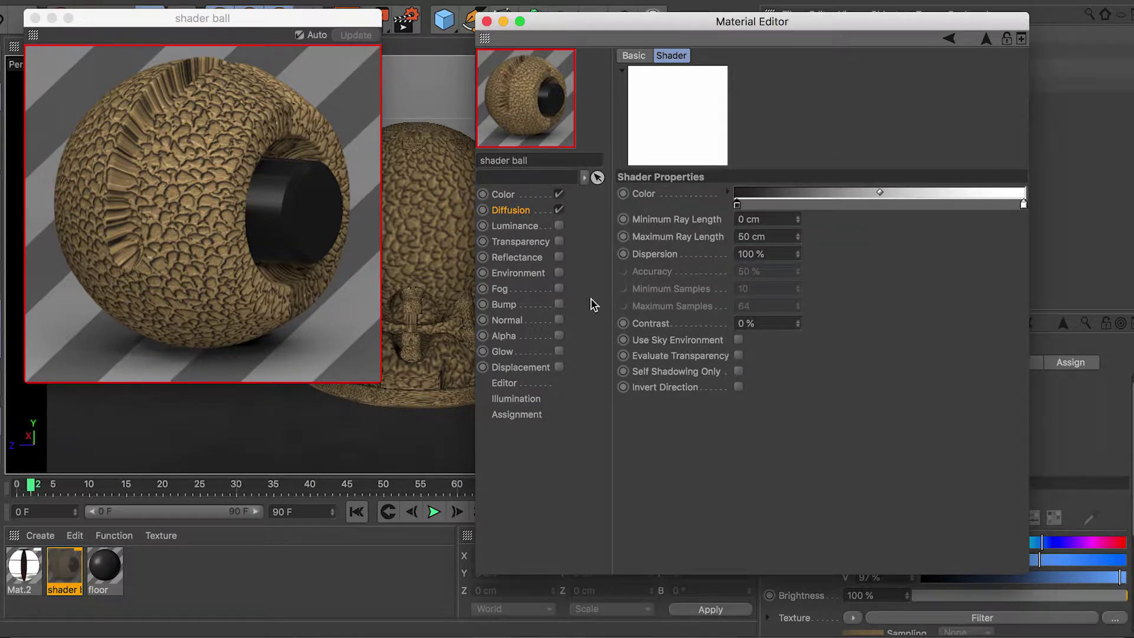
Try the Normal, Subtract and Add mix modes for the Diffusion channel's texture and return it to Multiply
{"action": "left_click", "coordinate": [512, 210]}
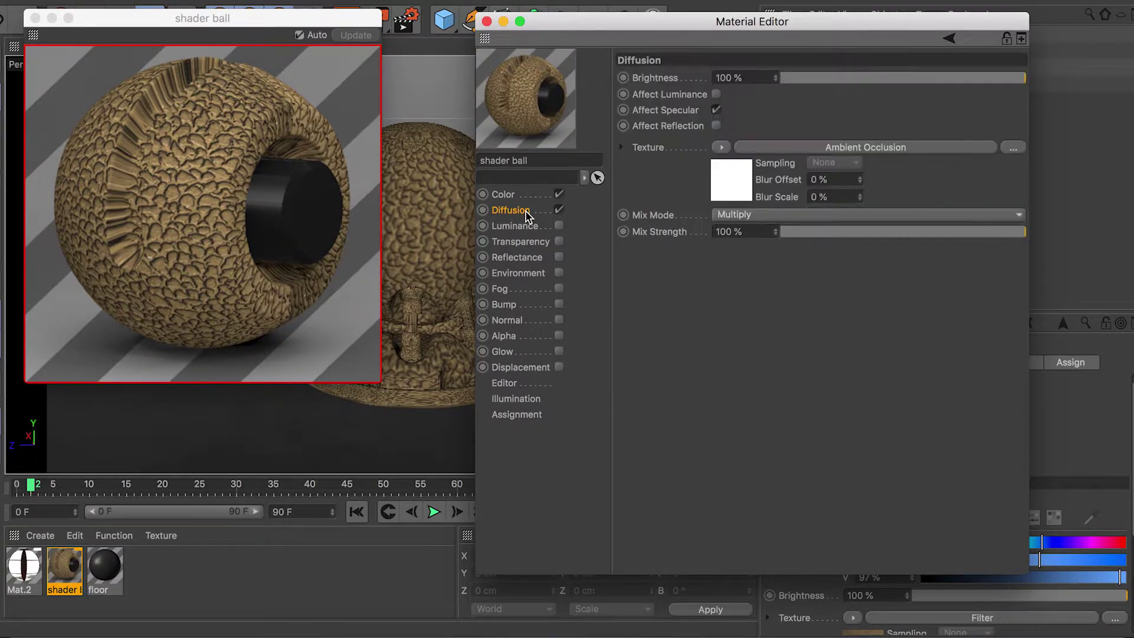
{"action": "left_click", "coordinate": [769, 222]}
{"action": "left_click", "coordinate": [771, 232]}
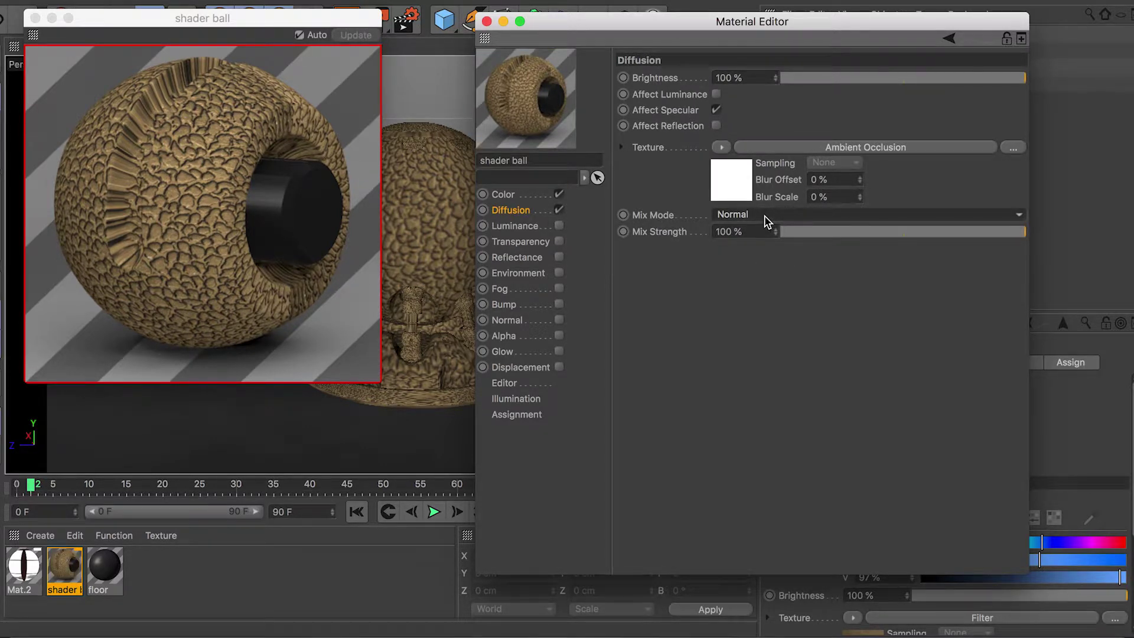
{"action": "left_click", "coordinate": [768, 222]}
{"action": "left_click", "coordinate": [759, 267]}
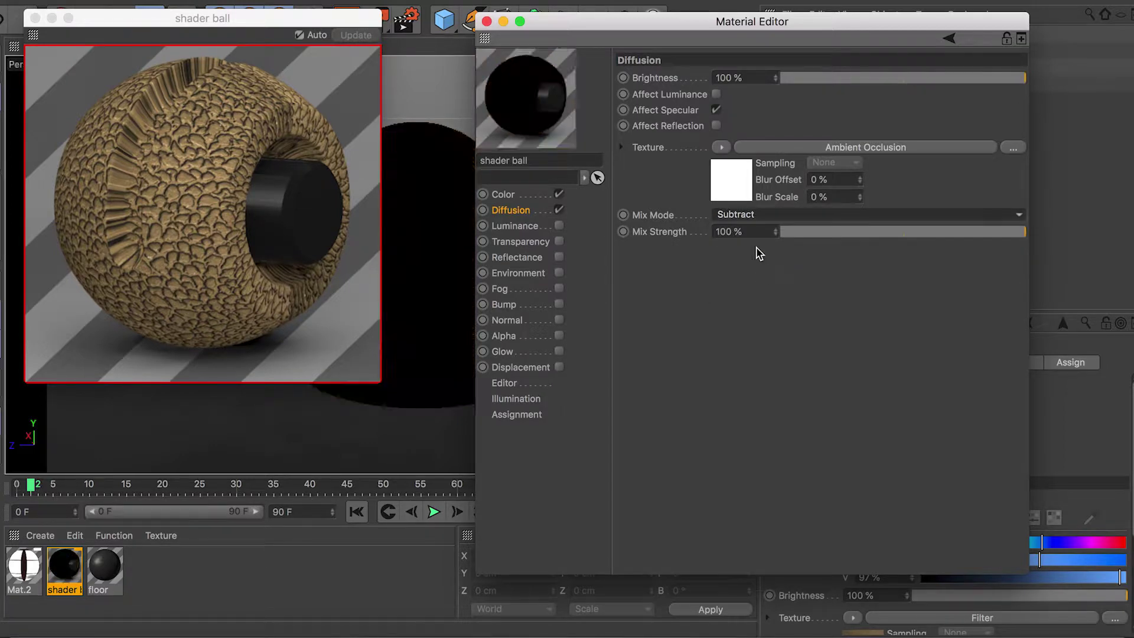
{"action": "left_click", "coordinate": [754, 223]}
{"action": "left_click", "coordinate": [755, 249]}
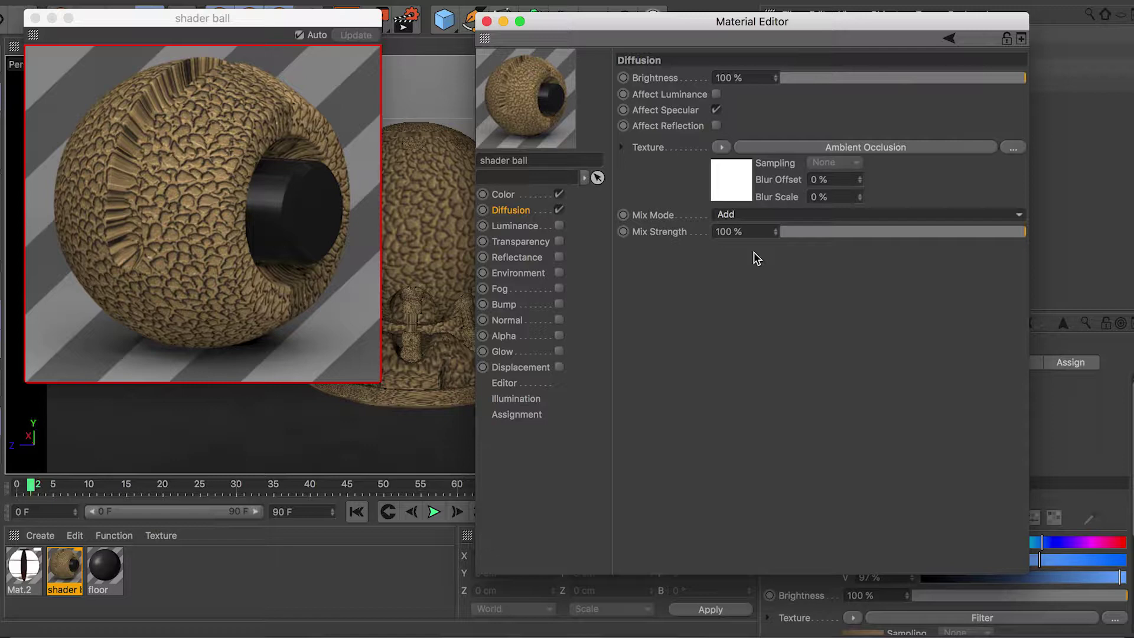
{"action": "left_click", "coordinate": [756, 216]}
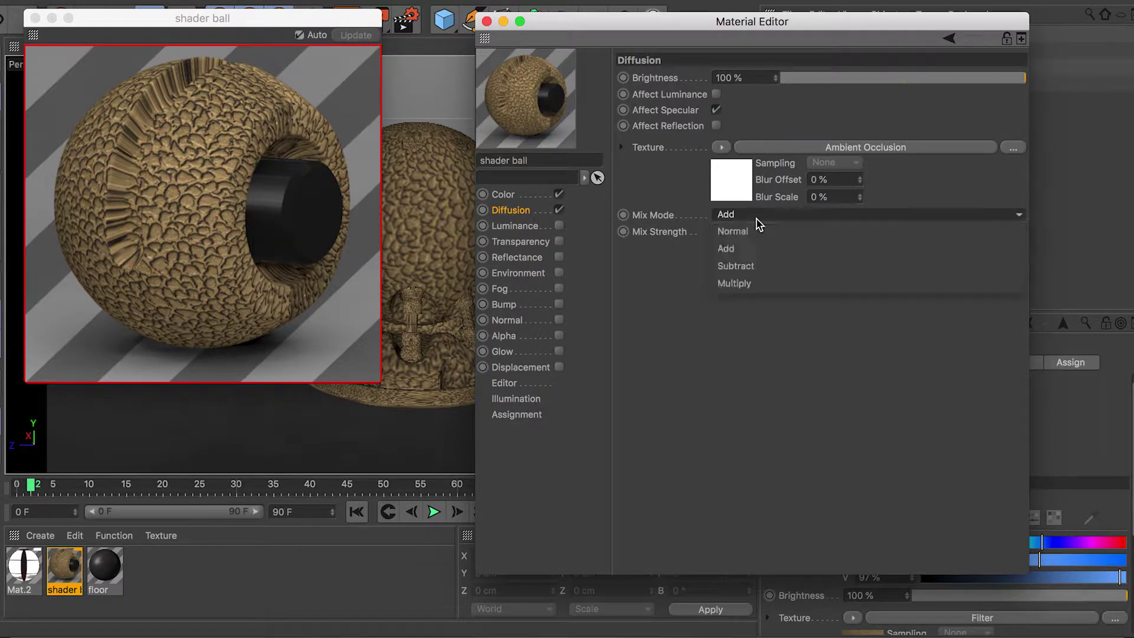
{"action": "left_click", "coordinate": [762, 281]}
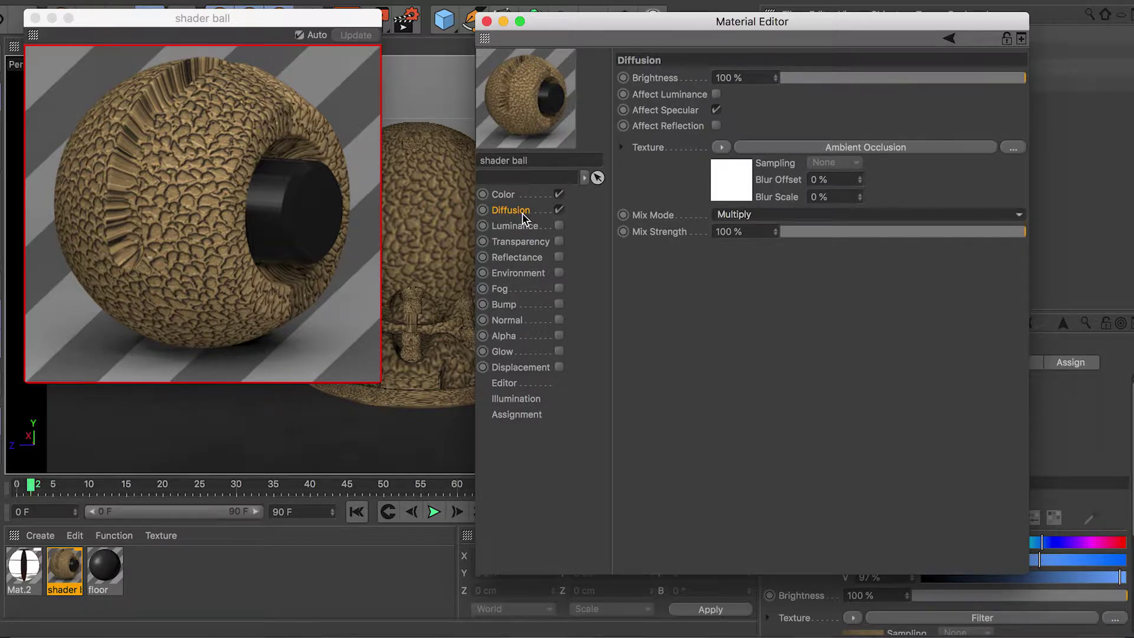
{"action": "left_click", "coordinate": [505, 195]}
{"action": "left_click", "coordinate": [509, 210]}
{"action": "left_click", "coordinate": [505, 195]}
{"action": "left_click", "coordinate": [509, 210]}
{"action": "left_click", "coordinate": [506, 195]}
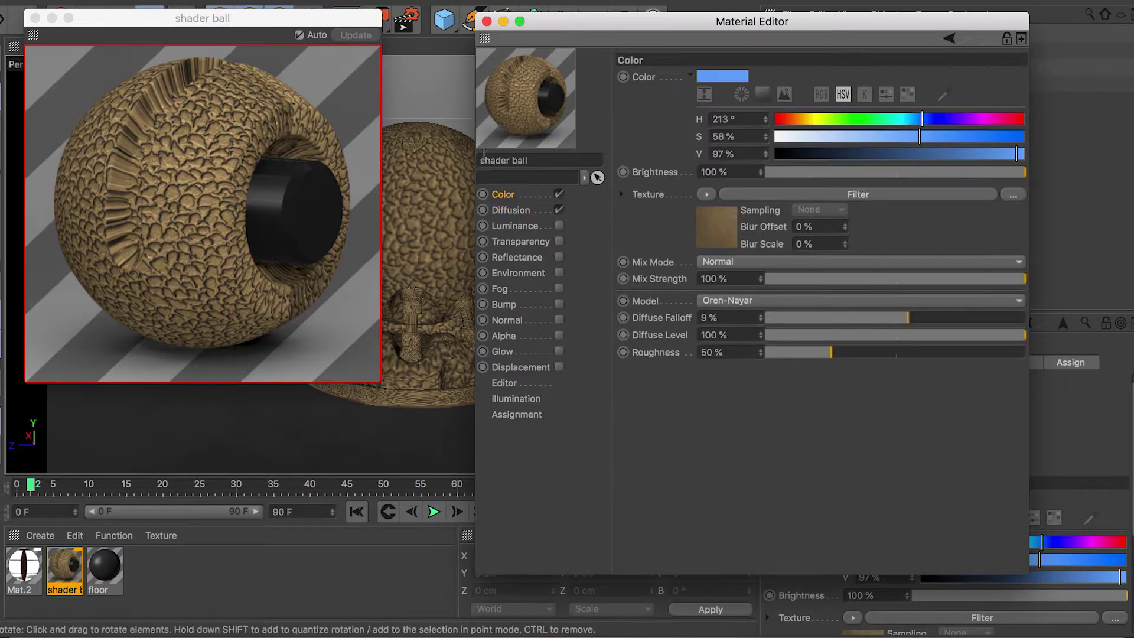
Close the Material Editor and the enlarged preview, and render the shader ball scene to the Picture Viewer
{"action": "left_click", "coordinate": [486, 22]}
{"action": "left_click", "coordinate": [35, 19]}
{"action": "left_click", "coordinate": [374, 21]}
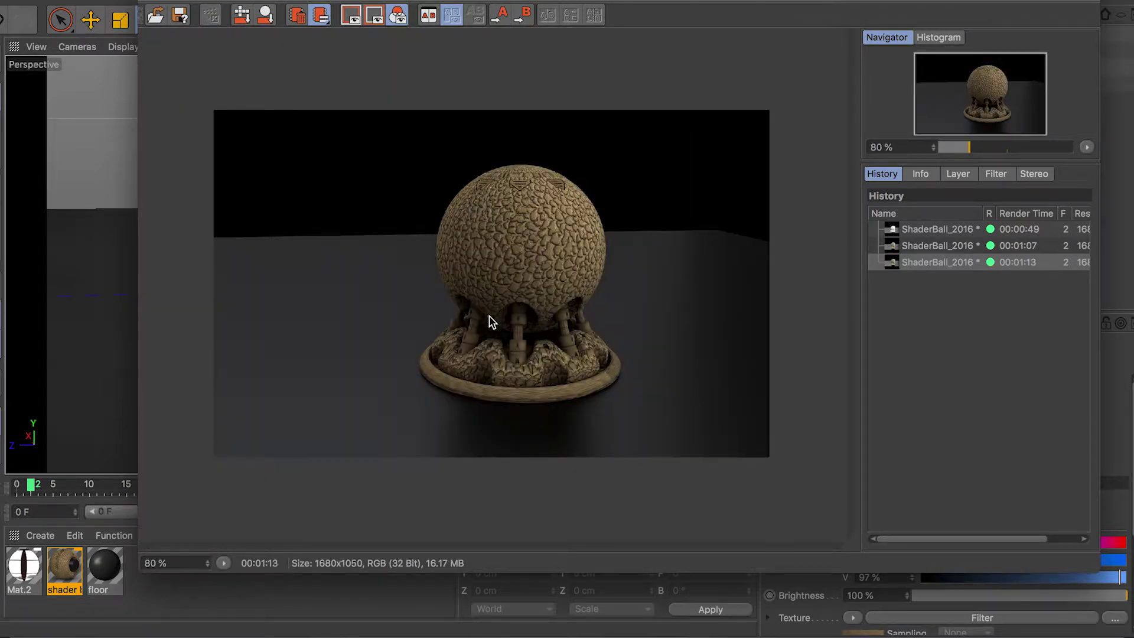
{"action": "scroll", "coordinate": [502, 322], "scroll_direction": "down", "scroll_amount": 2}
{"action": "scroll", "coordinate": [514, 325], "scroll_direction": "up", "scroll_amount": 5}
{"action": "scroll", "coordinate": [578, 330], "scroll_direction": "up", "scroll_amount": 2}
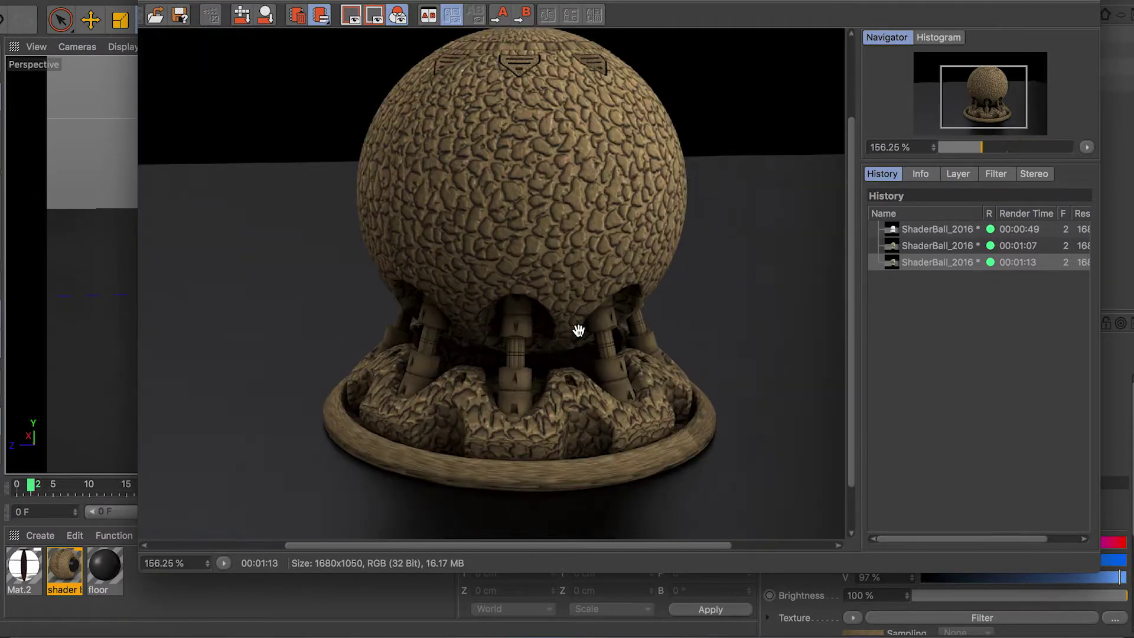
{"action": "scroll", "coordinate": [578, 330], "scroll_direction": "down", "scroll_amount": 2}
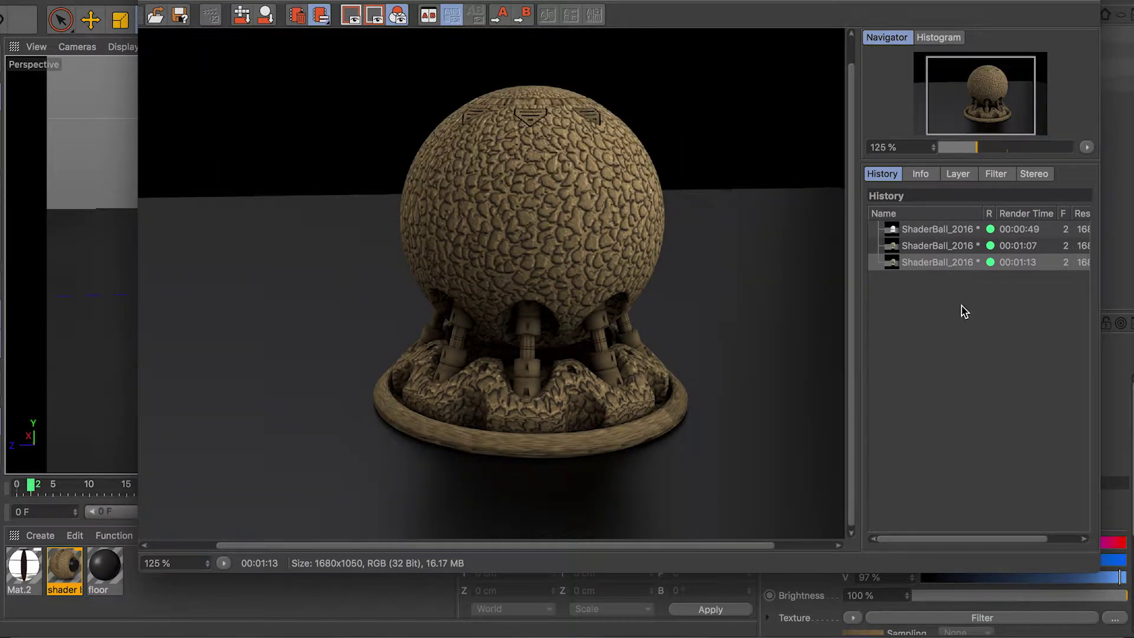
Compare the two most recent ShaderBall renders in the render history, with and without the diffusion shading
{"action": "left_click", "coordinate": [932, 250]}
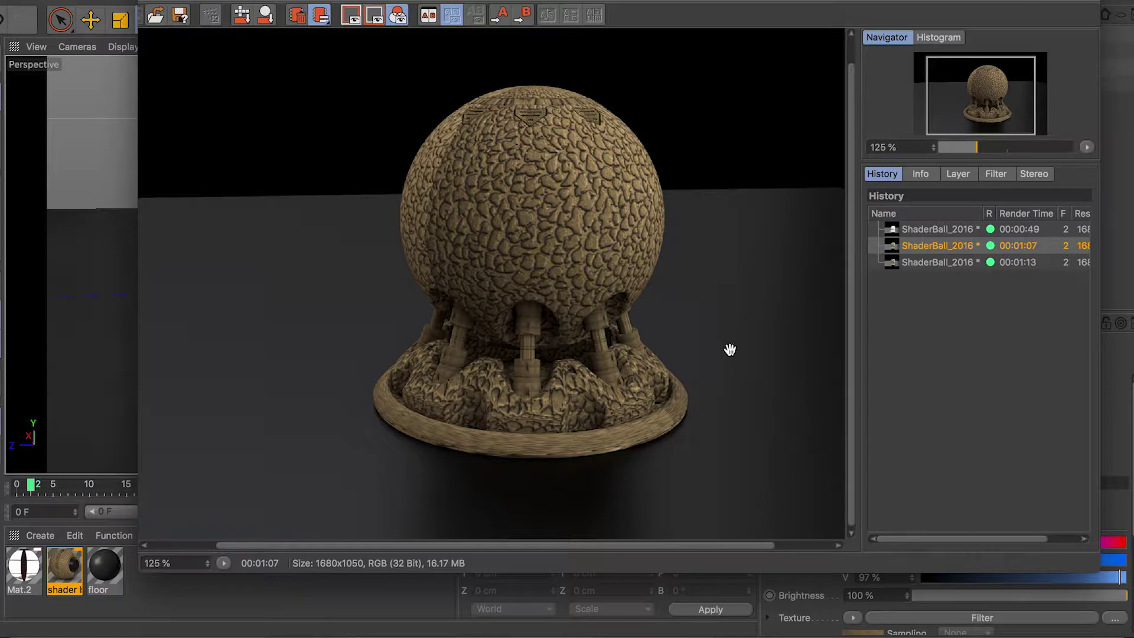
{"action": "left_click", "coordinate": [944, 262]}
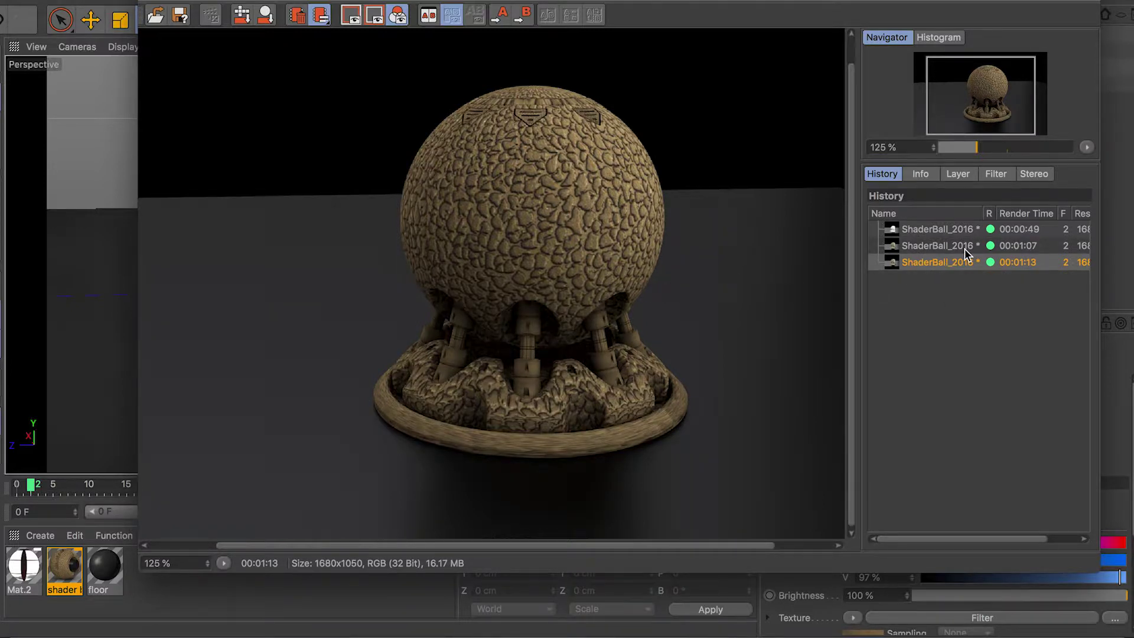
{"action": "left_click", "coordinate": [947, 246]}
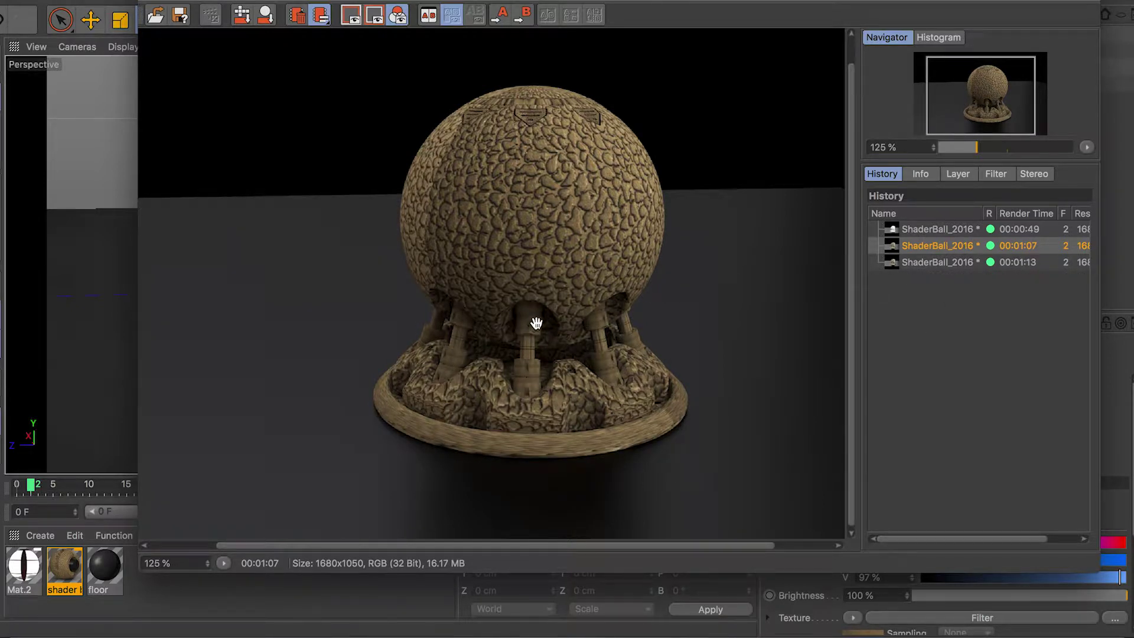
{"action": "left_click", "coordinate": [943, 263]}
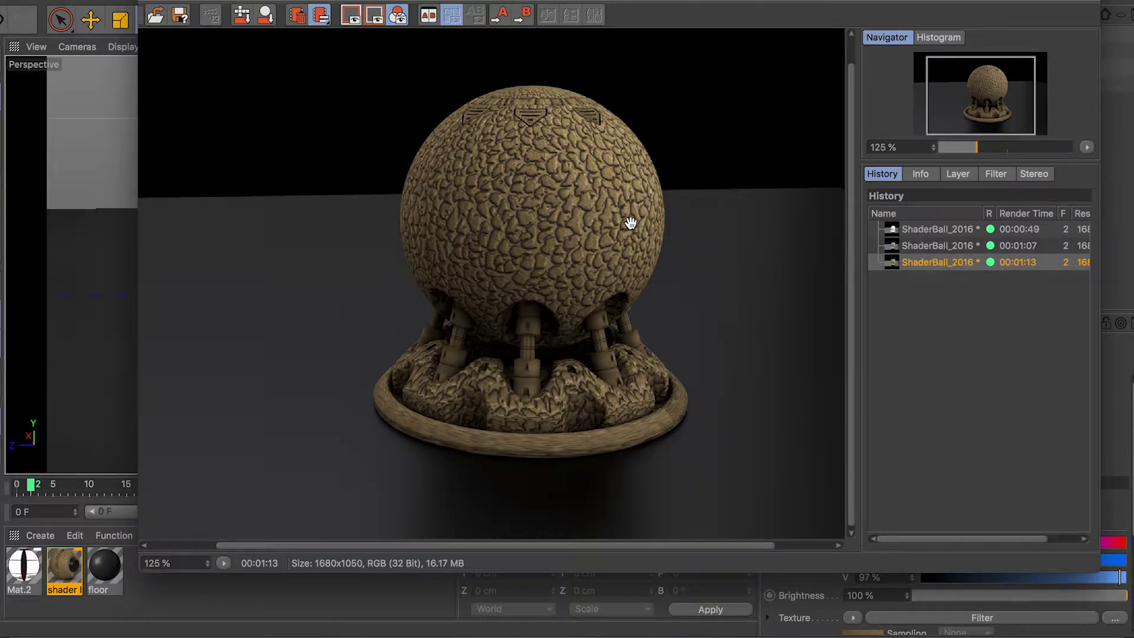
{"action": "left_click", "coordinate": [947, 247]}
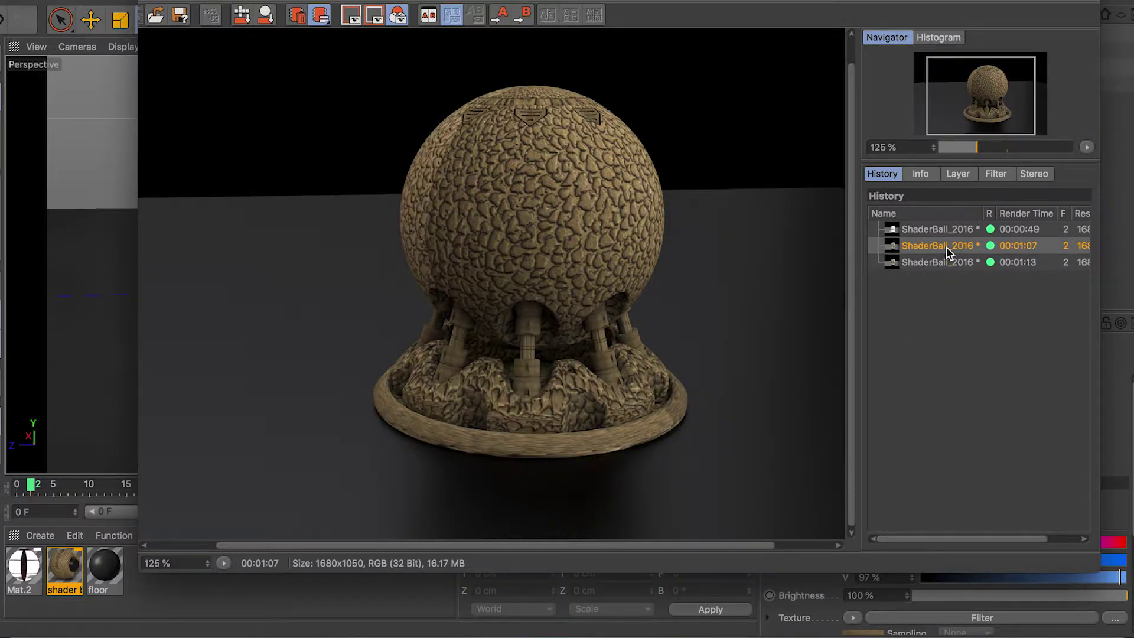
{"action": "left_click", "coordinate": [944, 262]}
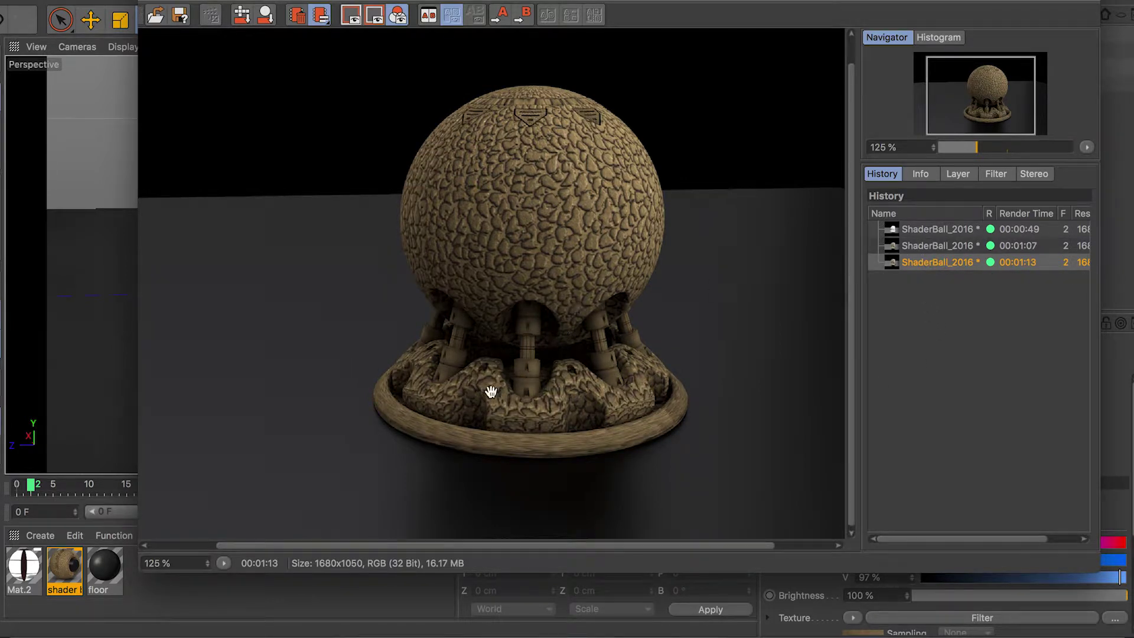
{"action": "left_click", "coordinate": [940, 245]}
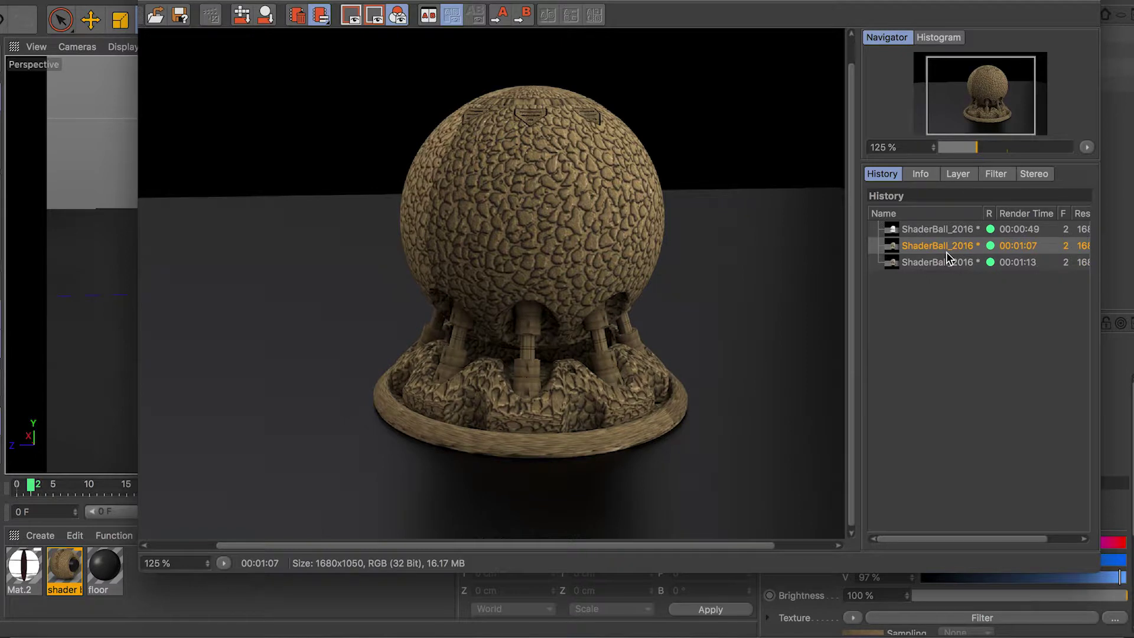
{"action": "left_click", "coordinate": [948, 263]}
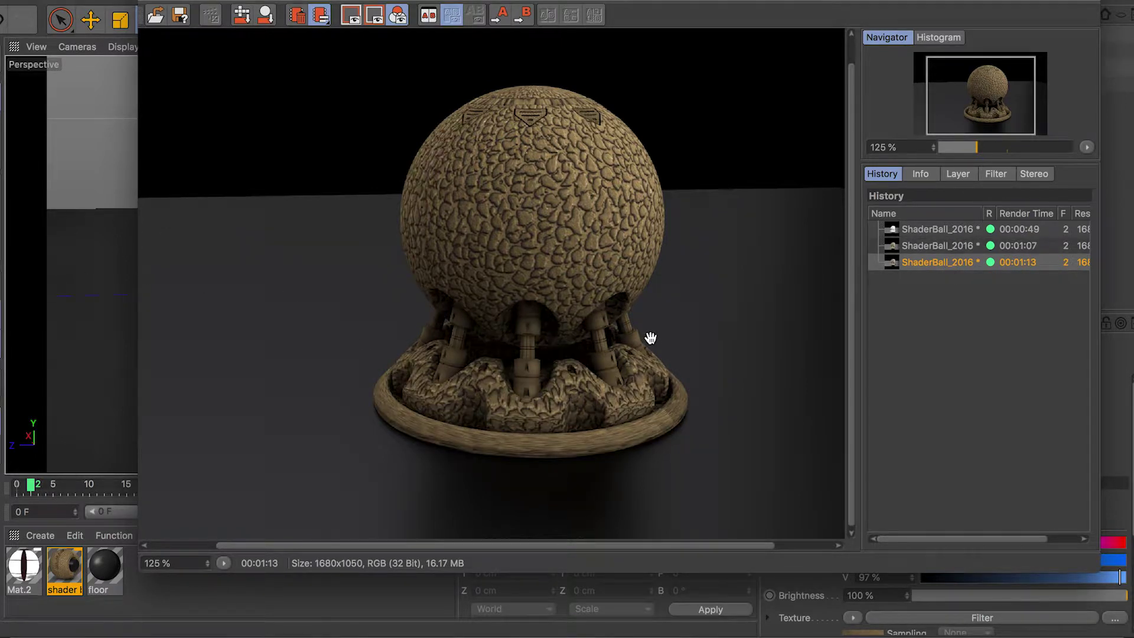
{"action": "left_click", "coordinate": [940, 246]}
{"action": "left_click", "coordinate": [945, 263]}
{"action": "left_click", "coordinate": [939, 247]}
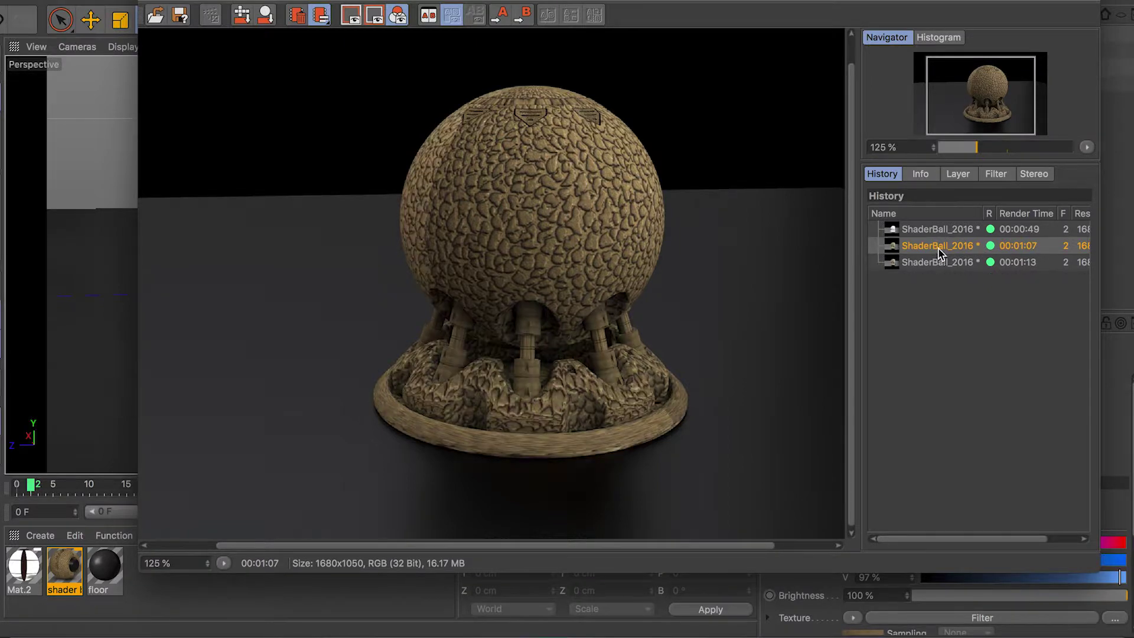
{"action": "left_click", "coordinate": [940, 263]}
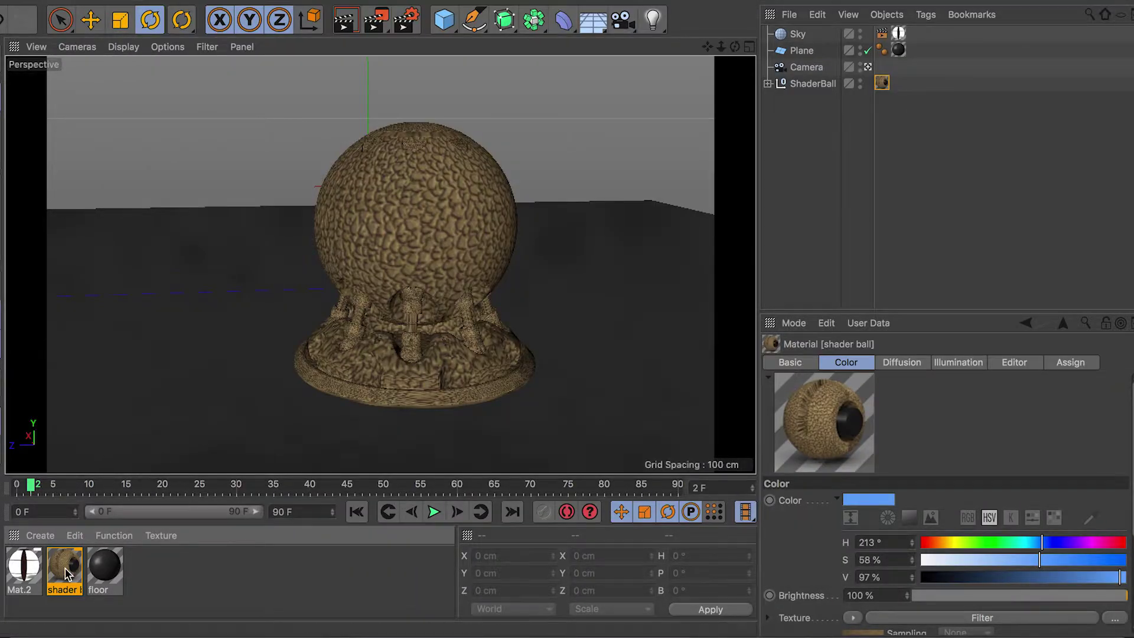
Reopen the shader ball material's Diffusion channel and set the Ambient Occlusion shader's Maximum Ray Length to 150 cm
{"action": "double_click", "coordinate": [64, 567]}
{"action": "left_click_drag", "start_coordinate": [516, 64], "coordinate": [685, 41]}
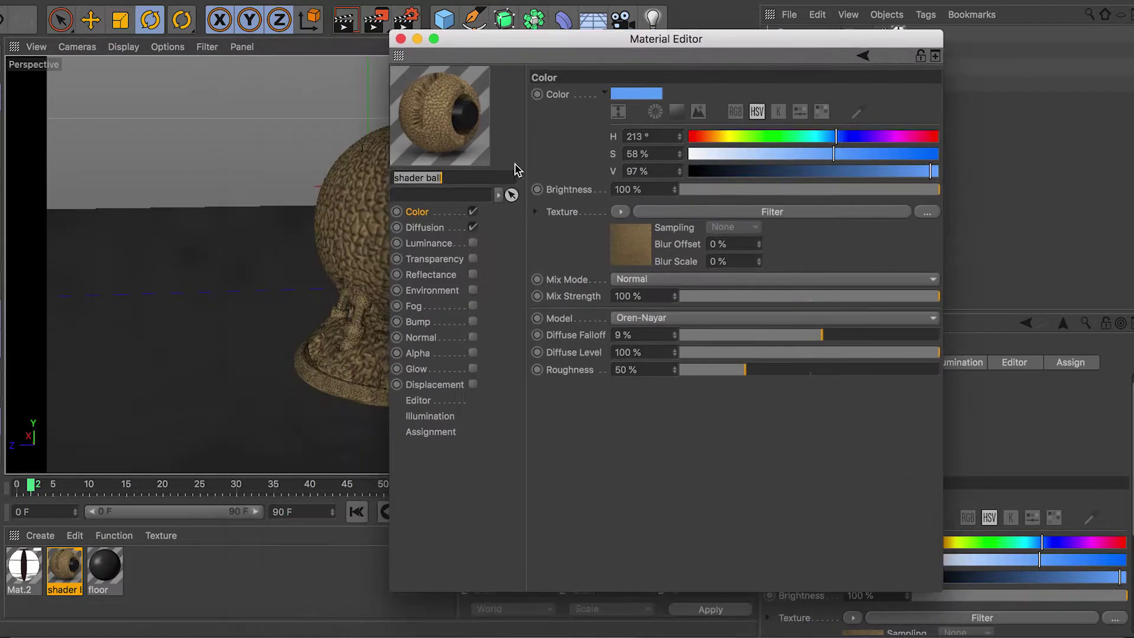
{"action": "left_click", "coordinate": [443, 229]}
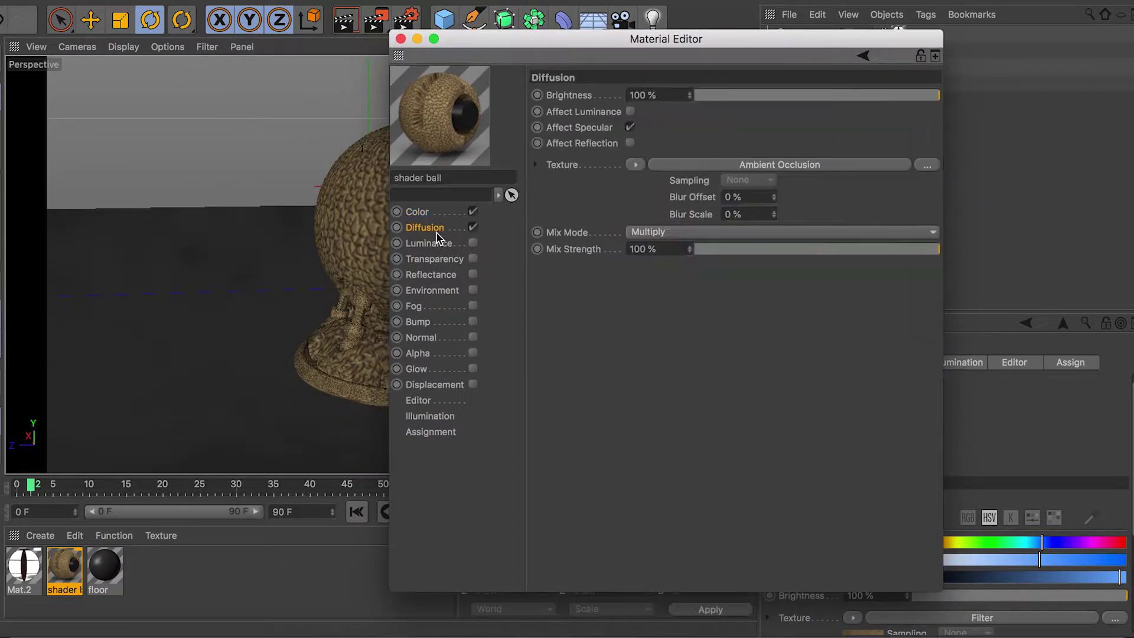
{"action": "left_click", "coordinate": [802, 168]}
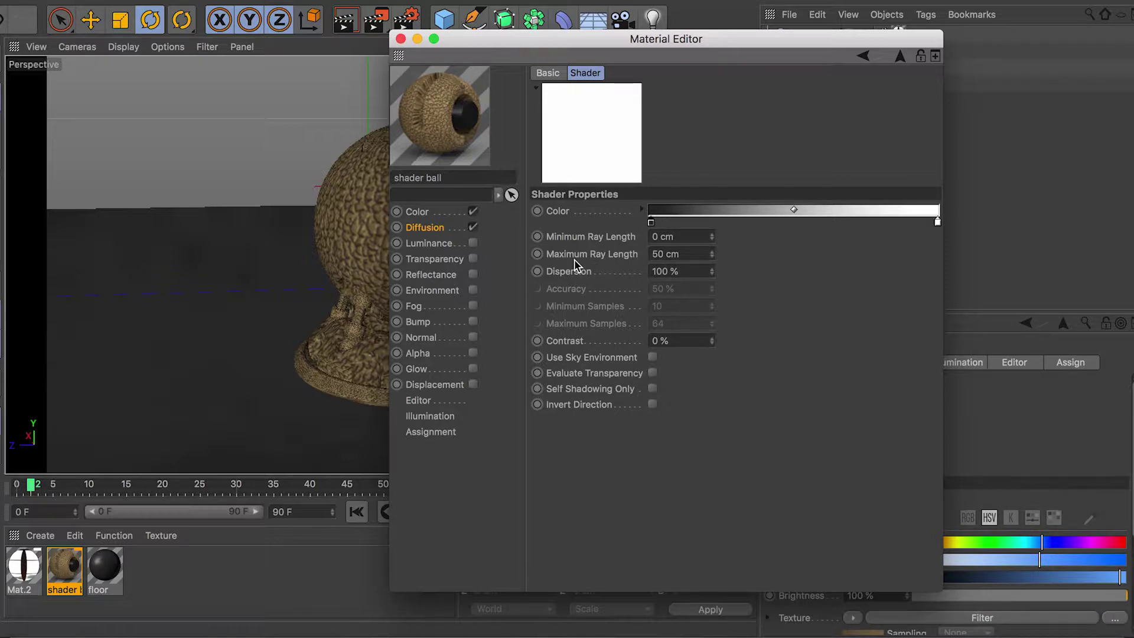
{"action": "left_click_drag", "start_coordinate": [686, 255], "coordinate": [614, 265]}
{"action": "type", "text": "1"}
{"action": "key", "text": "Return"}
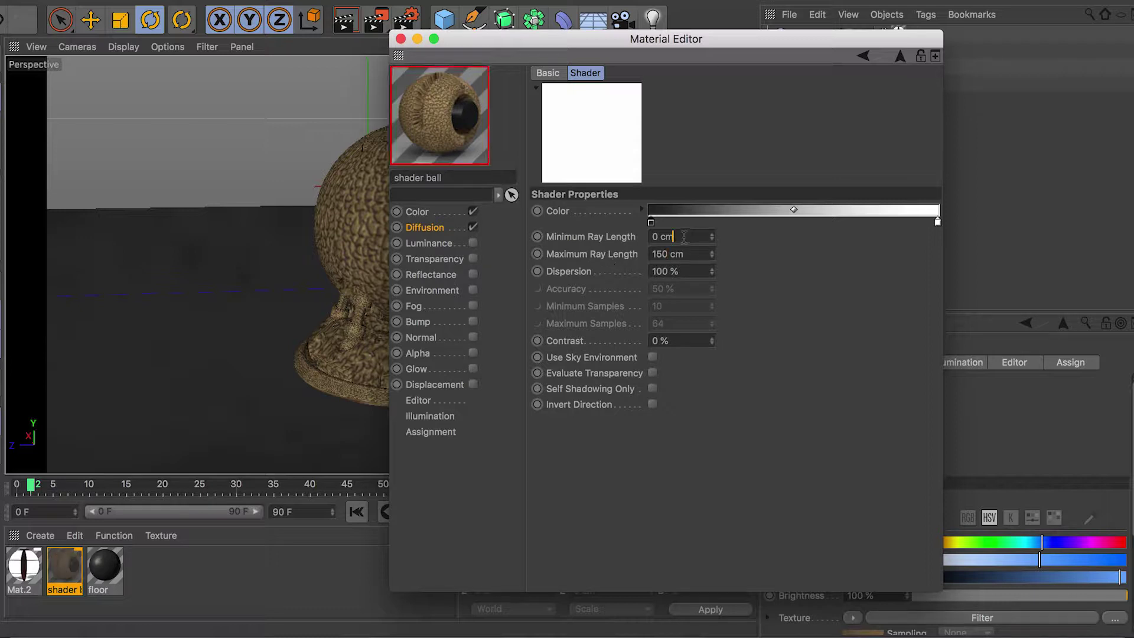
Lighten the black knot of the Ambient Occlusion shader's colour gradient to a dark grey with a value of 32%
{"action": "double_click", "coordinate": [652, 225]}
{"action": "mouse_move", "coordinate": [671, 258]}
{"action": "left_mouse_down"}
{"action": "mouse_move", "coordinate": [629, 256]}
{"action": "mouse_move", "coordinate": [658, 262]}
{"action": "left_mouse_up"}
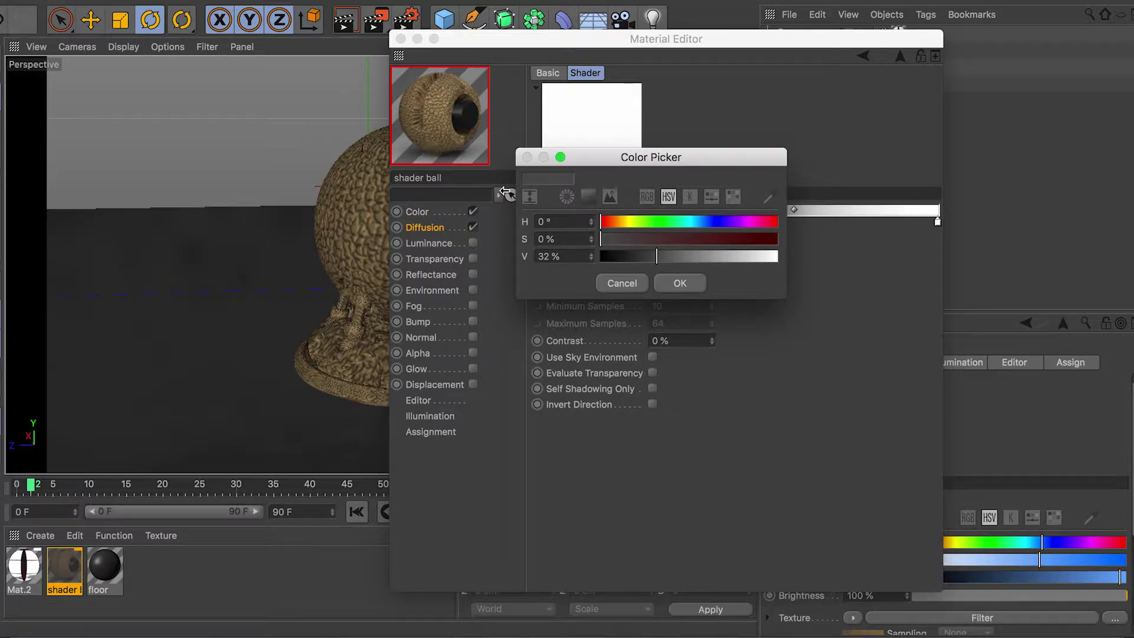
{"action": "left_click", "coordinate": [684, 285]}
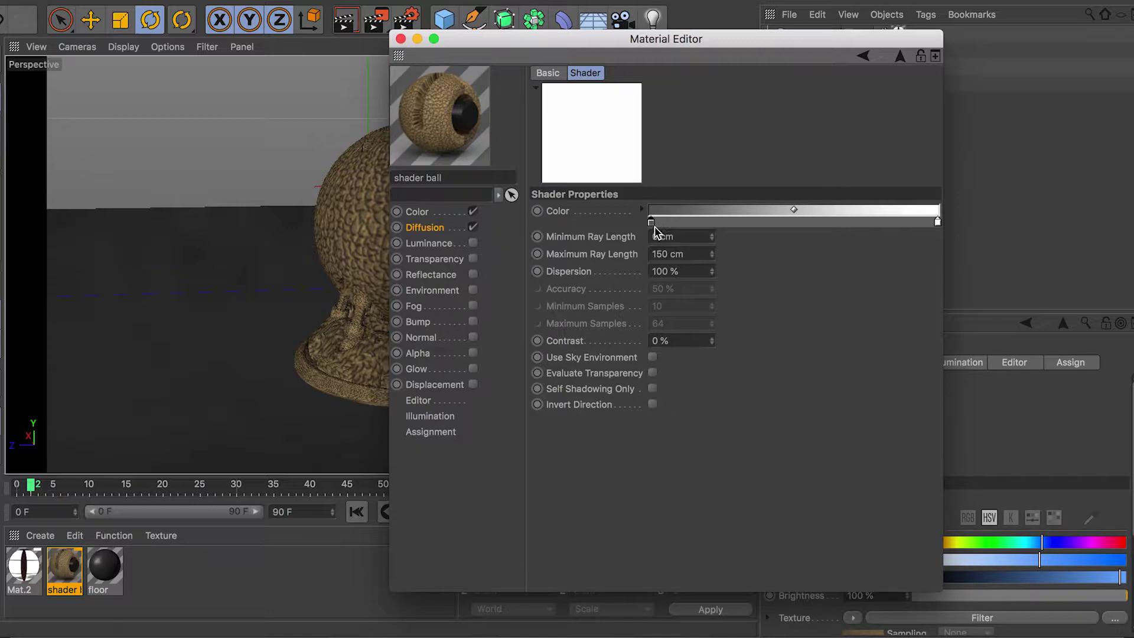
{"action": "left_click", "coordinate": [685, 341]}
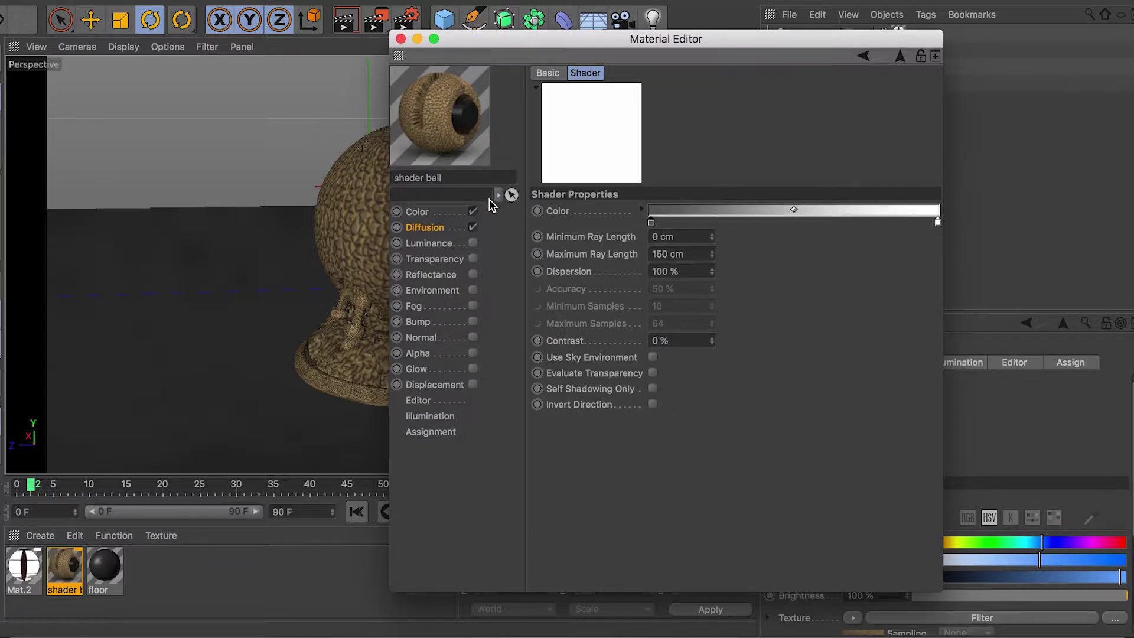
Enable the shader ball material's Reflectance channel and replace its Default Specular layer with a new GGX layer
{"action": "left_click", "coordinate": [443, 261]}
{"action": "left_click", "coordinate": [444, 276]}
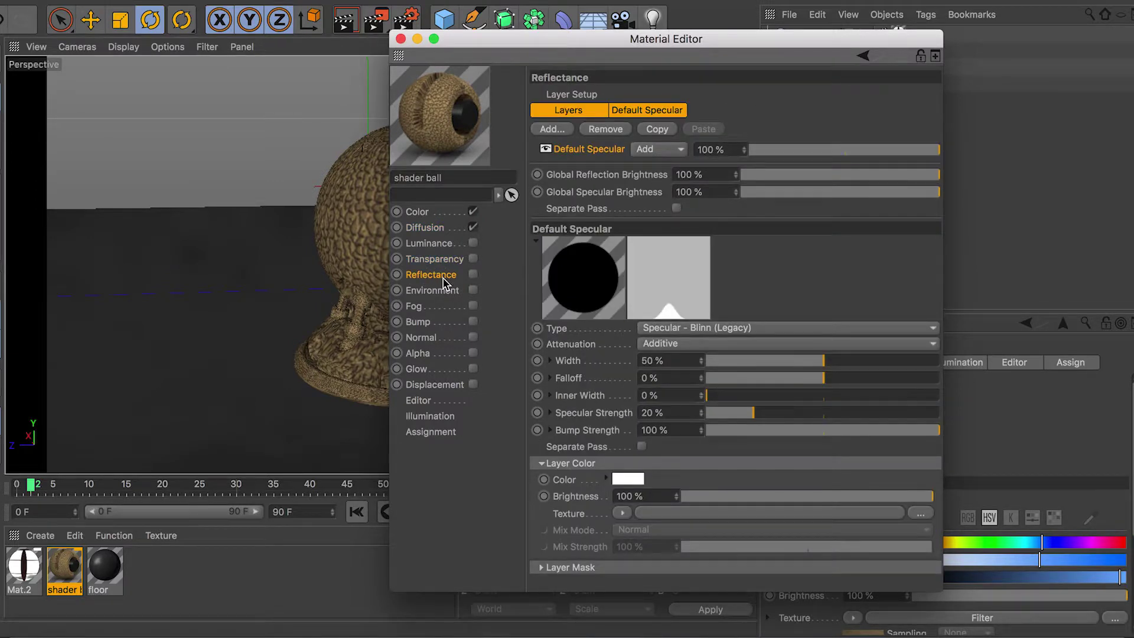
{"action": "left_click", "coordinate": [473, 275]}
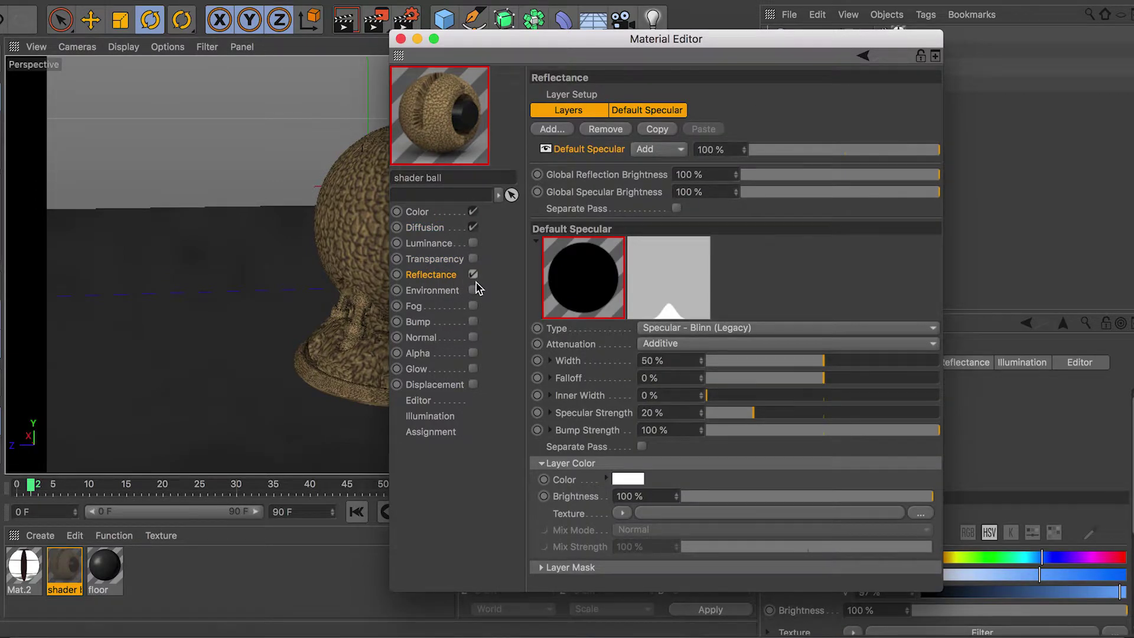
{"action": "left_click", "coordinate": [594, 151]}
{"action": "key", "text": "Delete"}
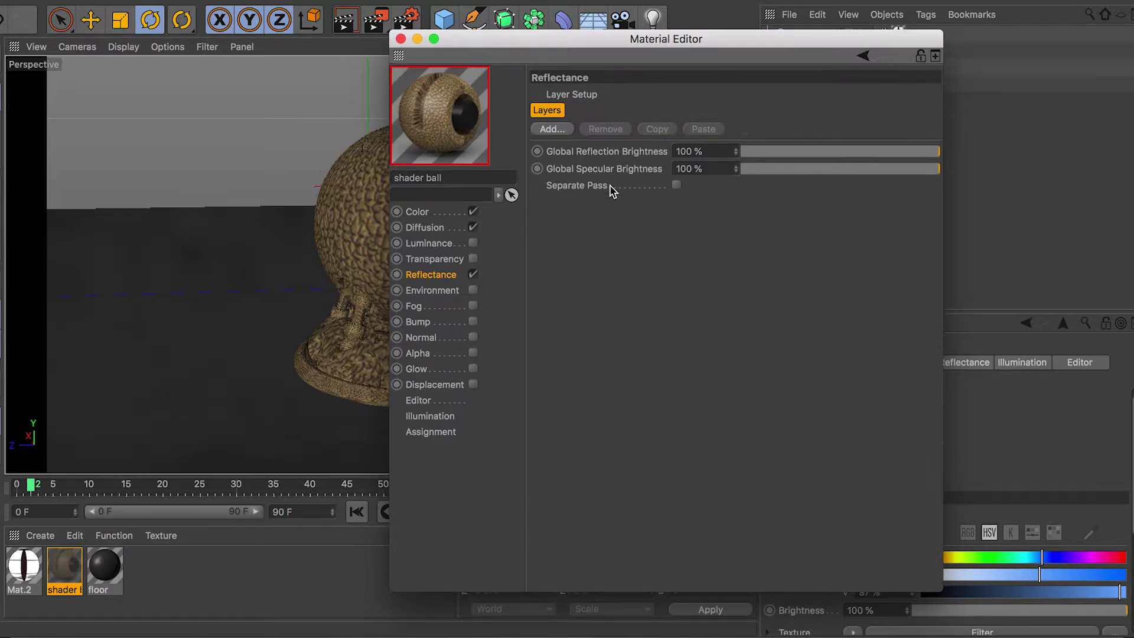
{"action": "left_click", "coordinate": [566, 132]}
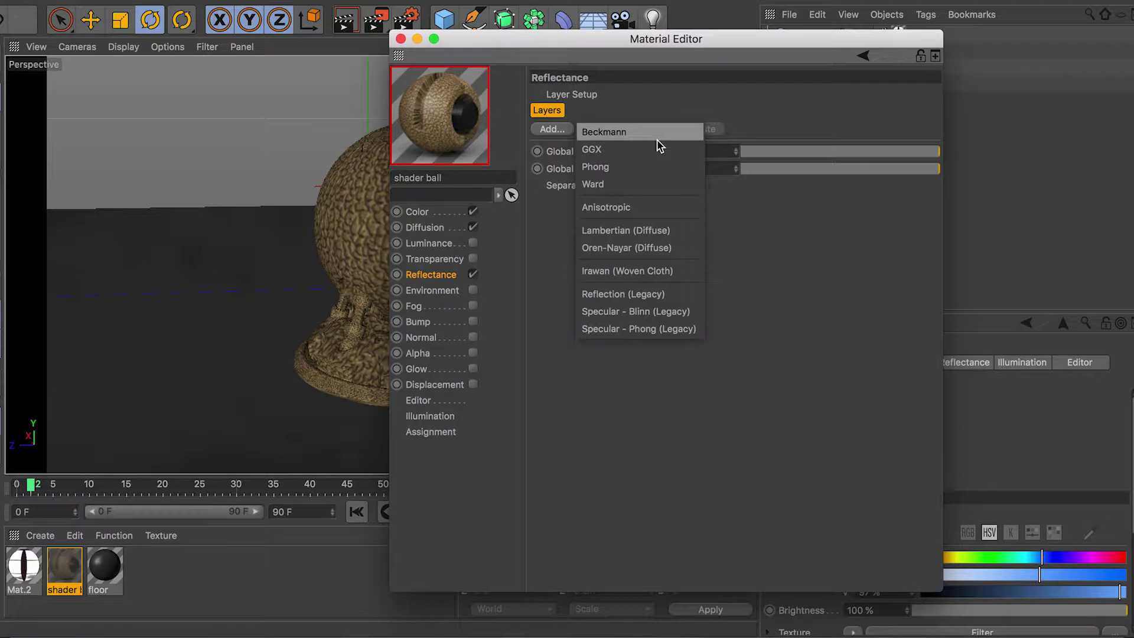
{"action": "left_click", "coordinate": [631, 156]}
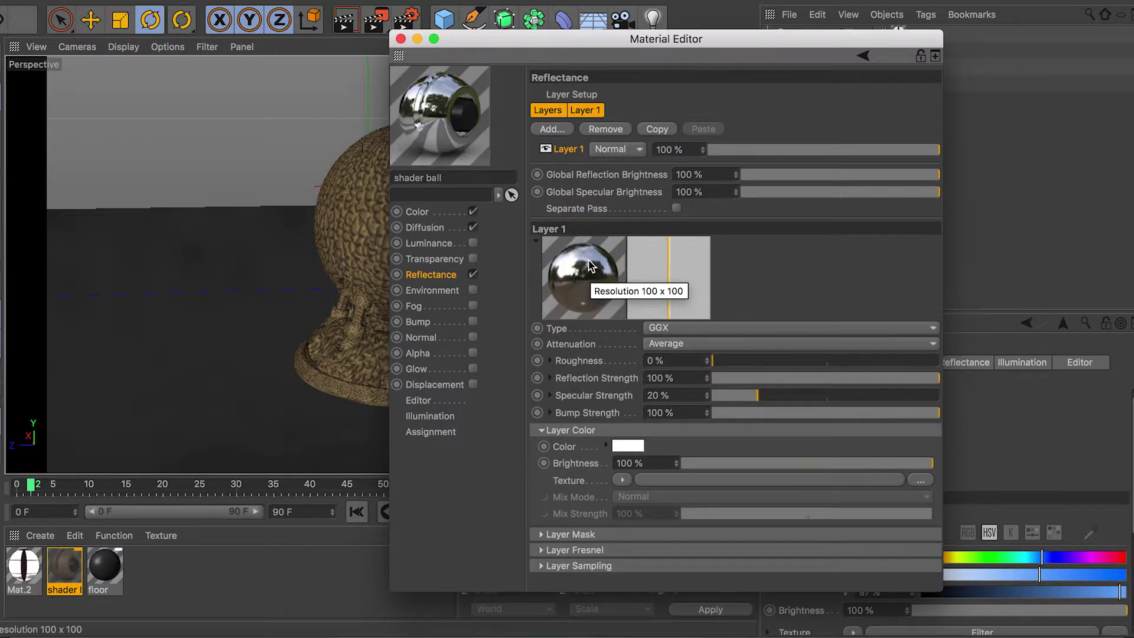
Reposition the Material Editor and set the attenuation of reflectance Layer 1 to Additive
{"action": "left_click_drag", "start_coordinate": [509, 42], "coordinate": [683, 34]}
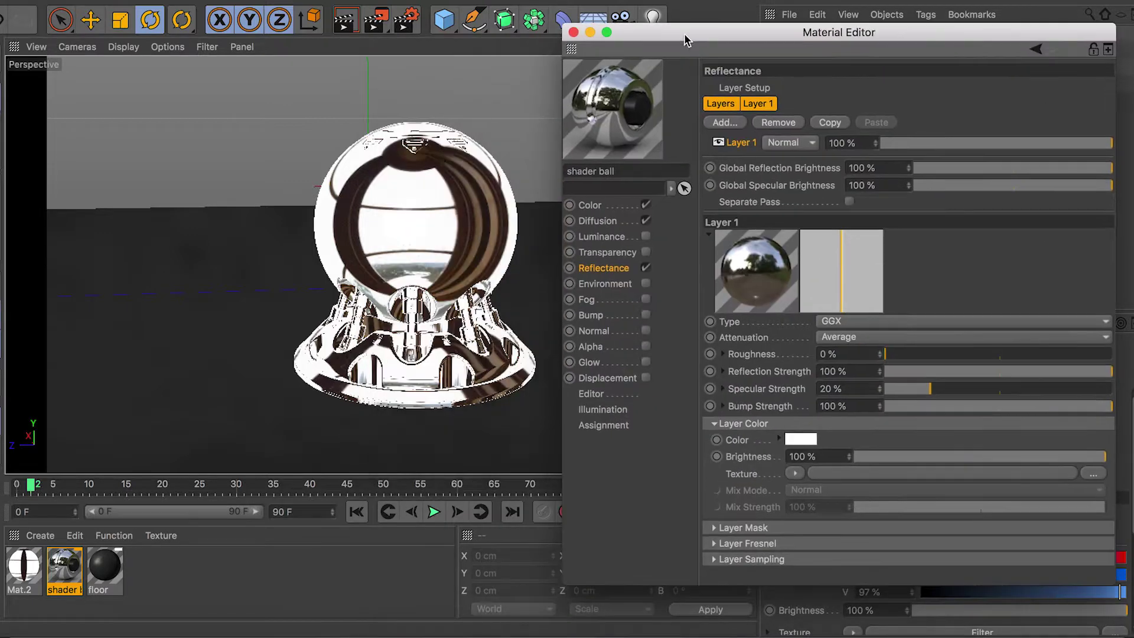
{"action": "left_click_drag", "start_coordinate": [761, 39], "coordinate": [529, 29]}
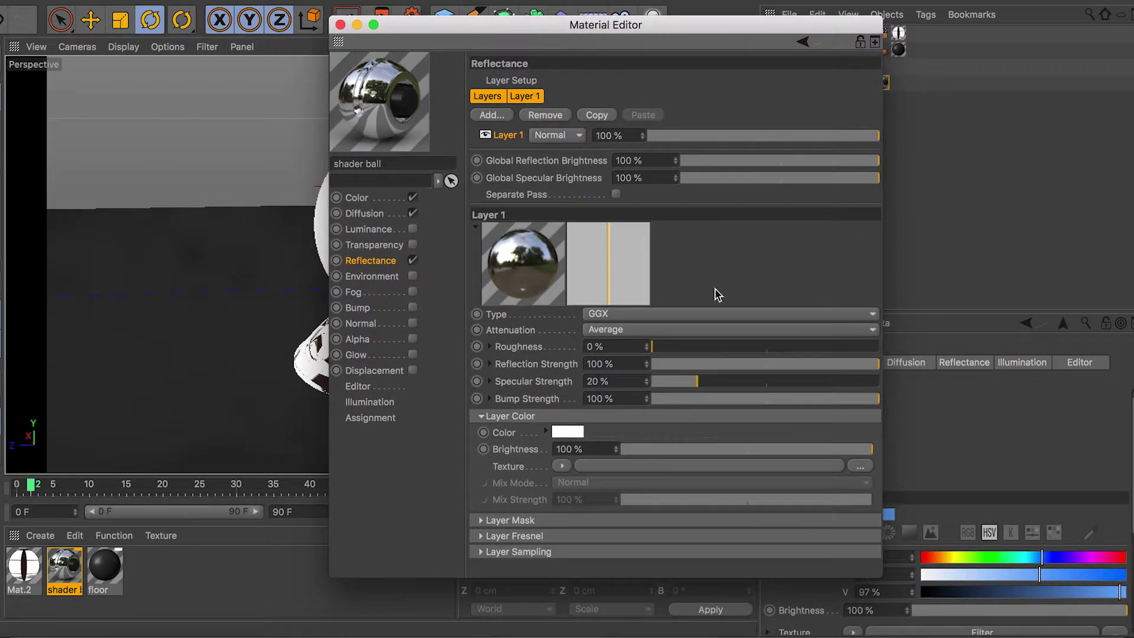
{"action": "left_click", "coordinate": [630, 331]}
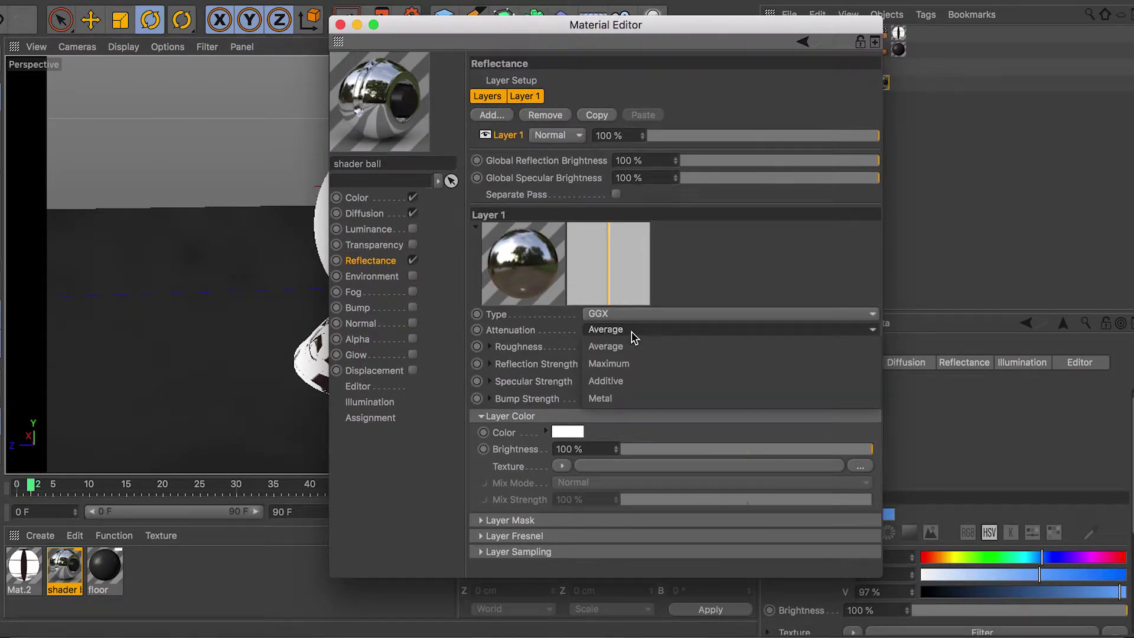
{"action": "left_click", "coordinate": [646, 379]}
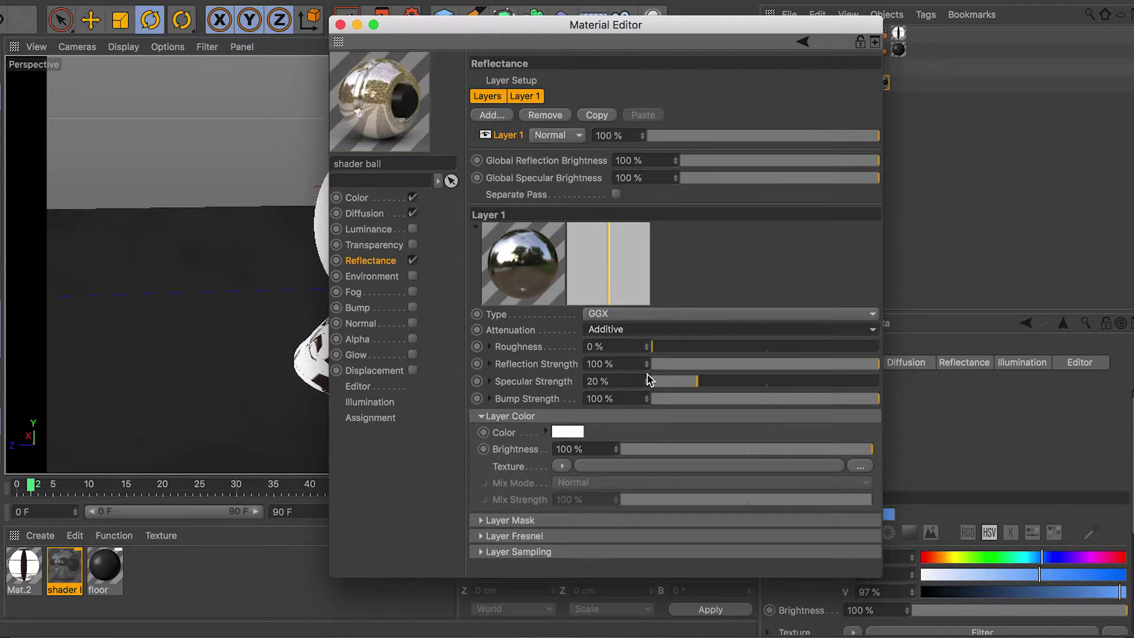
Load glosy.png as the Layer Color texture of reflectance Layer 1
{"action": "left_click", "coordinate": [563, 467]}
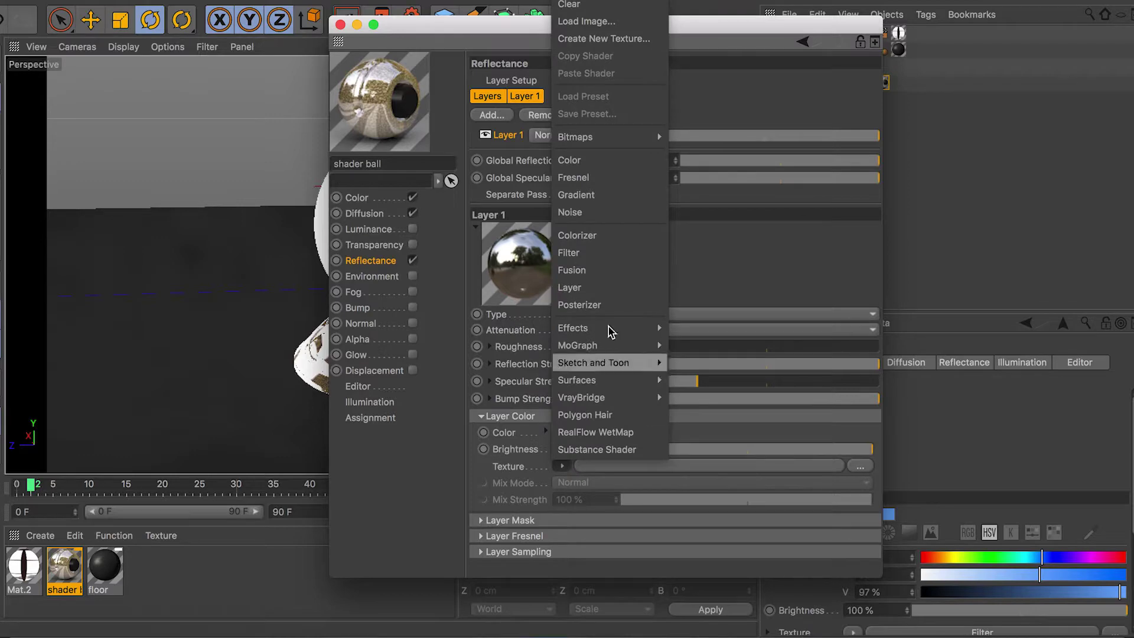
{"action": "left_click", "coordinate": [621, 21]}
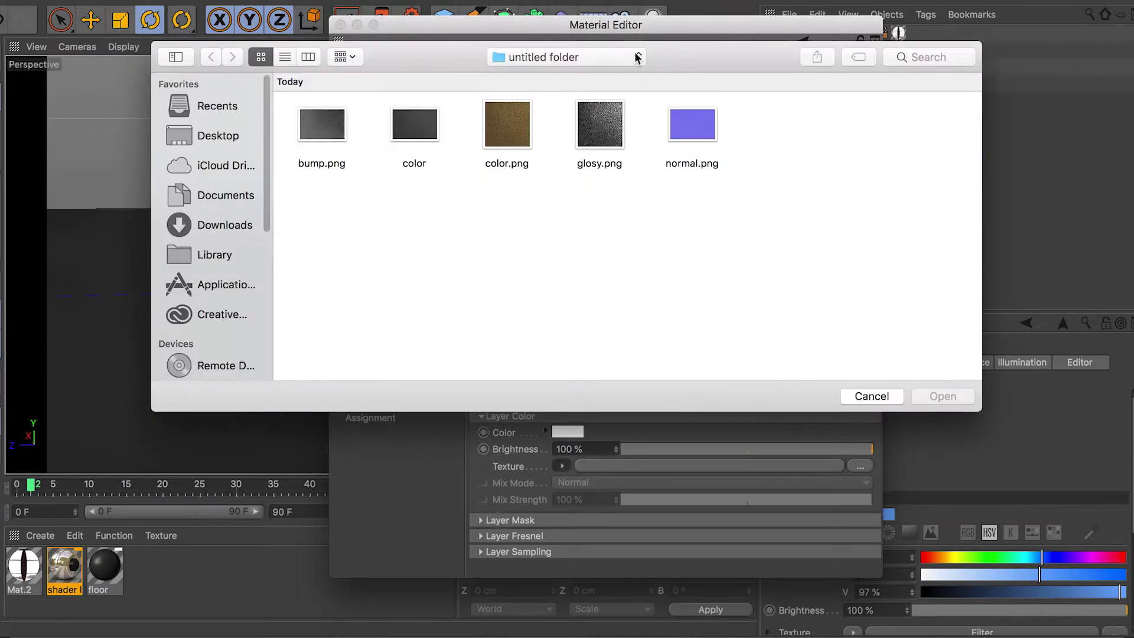
{"action": "left_click", "coordinate": [597, 133]}
{"action": "left_click", "coordinate": [943, 397]}
{"action": "left_click", "coordinate": [618, 207]}
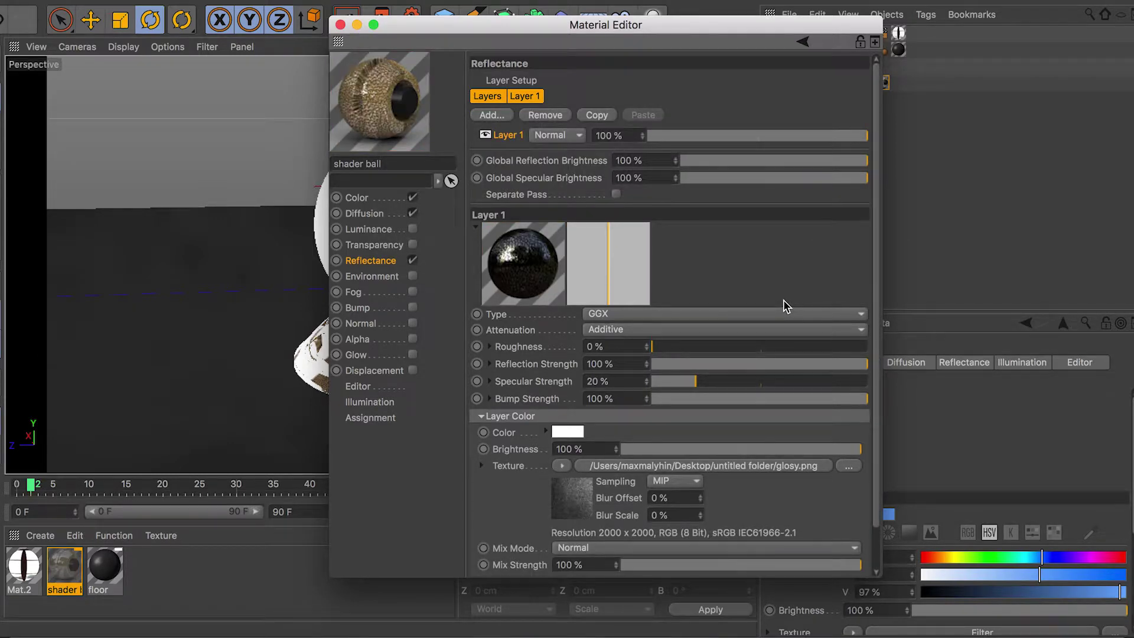
Open the shader ball material's preview in a separate window and place it beside the Material Editor
{"action": "right_click", "coordinate": [393, 102]}
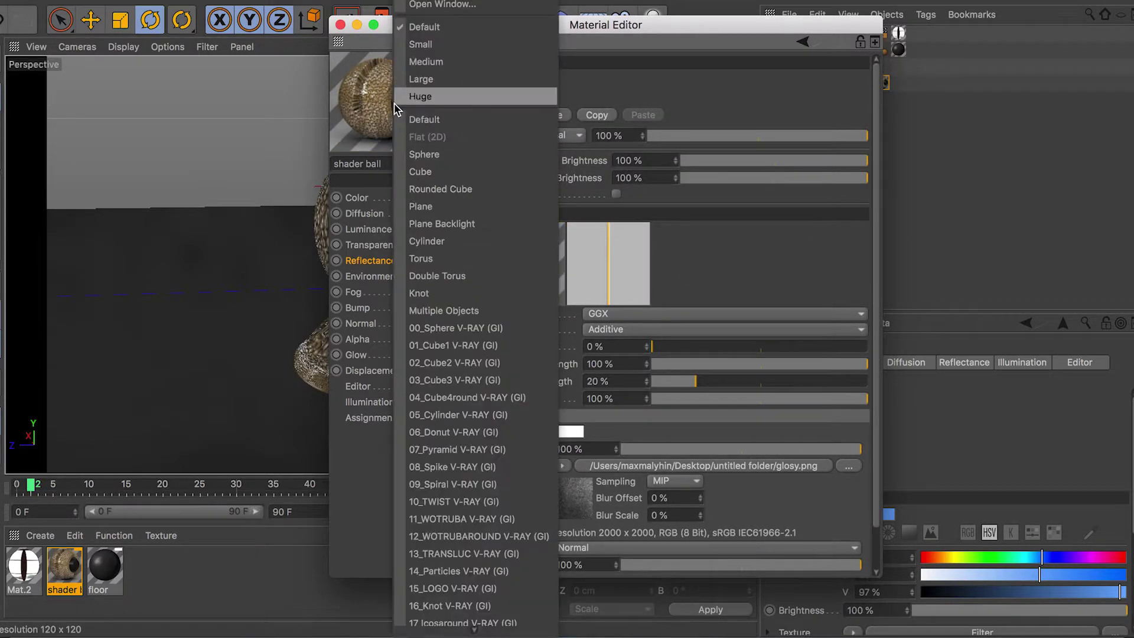
{"action": "left_click", "coordinate": [444, 7]}
{"action": "left_click_drag", "start_coordinate": [486, 24], "coordinate": [580, 19]}
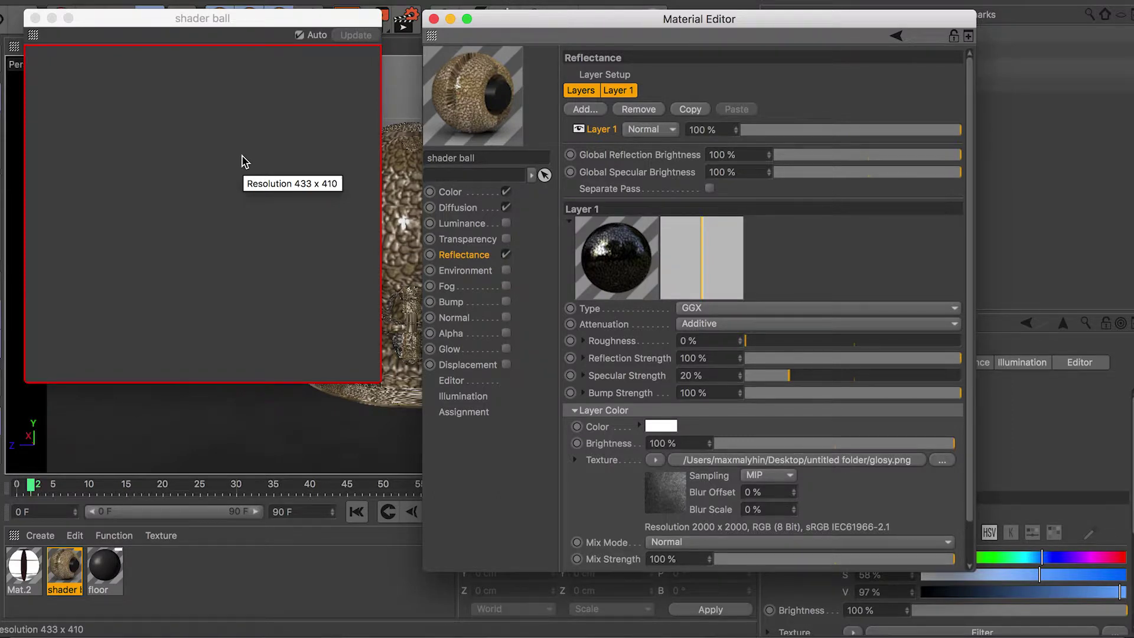
{"action": "left_click_drag", "start_coordinate": [243, 24], "coordinate": [279, 25]}
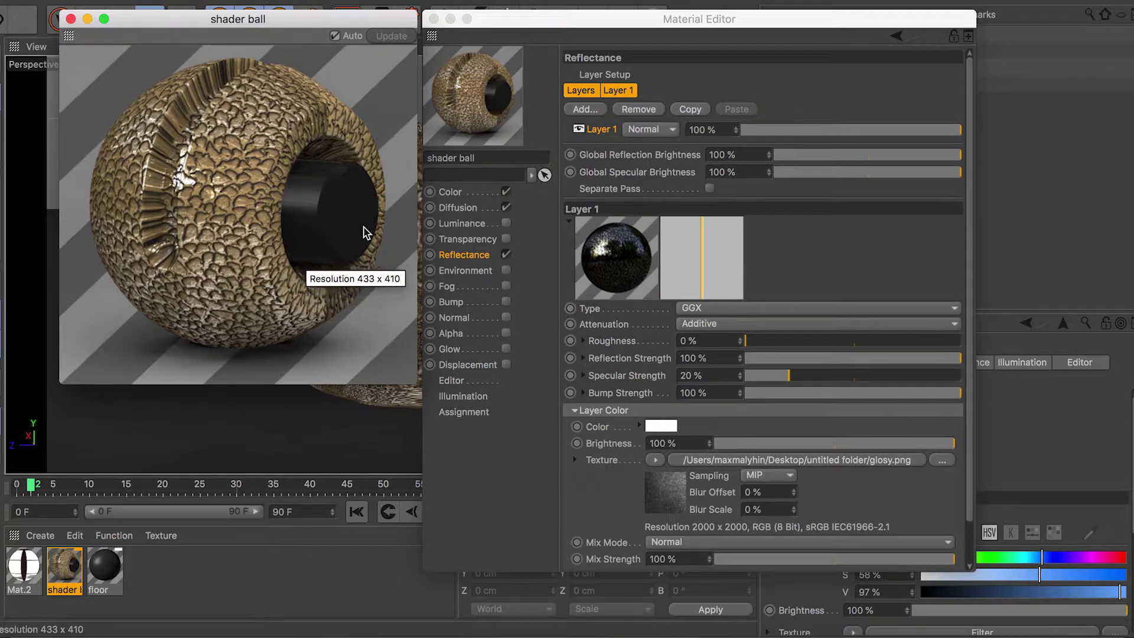
Set the specular strength of reflectance Layer 1 to 10%
{"action": "left_click", "coordinate": [474, 261]}
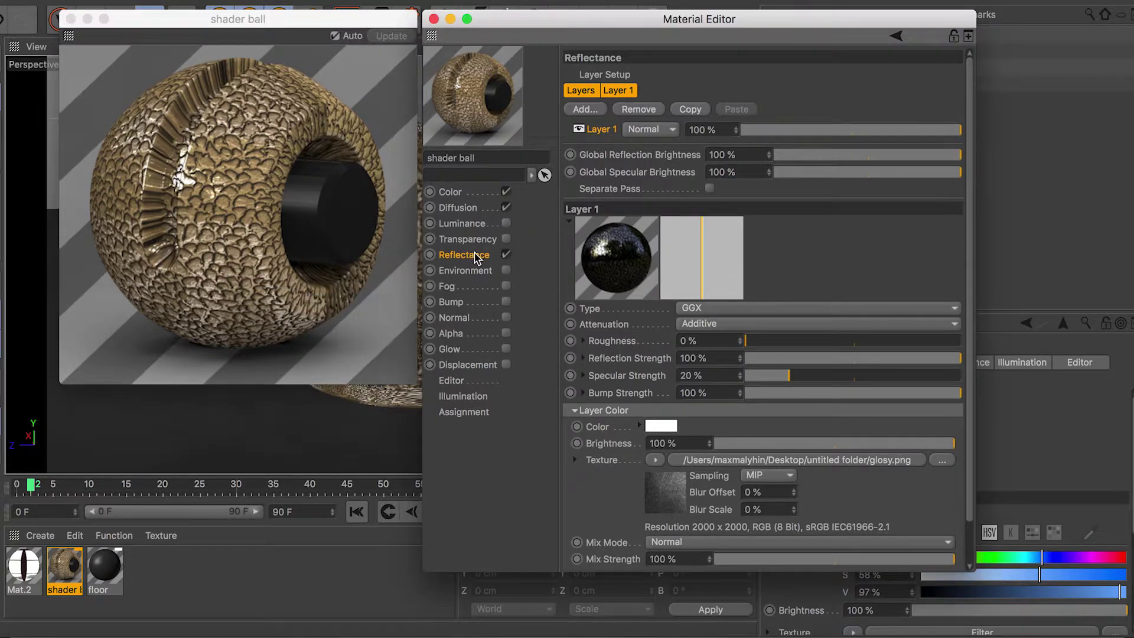
{"action": "left_click_drag", "start_coordinate": [967, 281], "coordinate": [969, 312]}
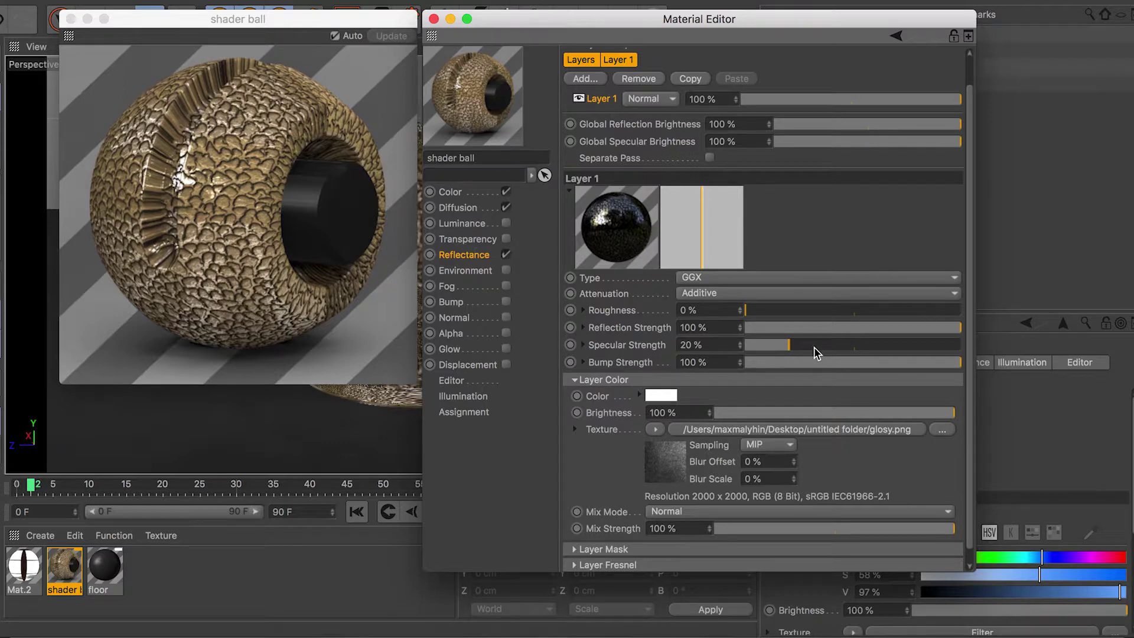
{"action": "left_click_drag", "start_coordinate": [782, 346], "coordinate": [771, 346]}
Tint the layer color pale cyan with H 176°, S 19%, V 100%, and set the layer's roughness to 10%
{"action": "left_click", "coordinate": [670, 397]}
{"action": "left_click_drag", "start_coordinate": [640, 395], "coordinate": [652, 415]}
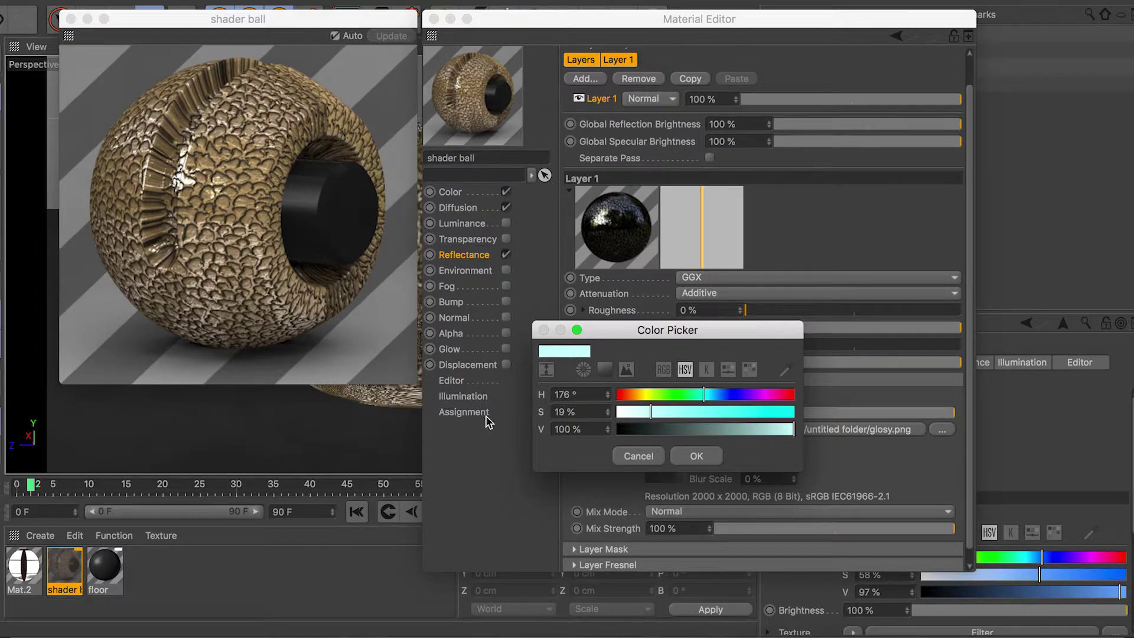
{"action": "left_click", "coordinate": [697, 457]}
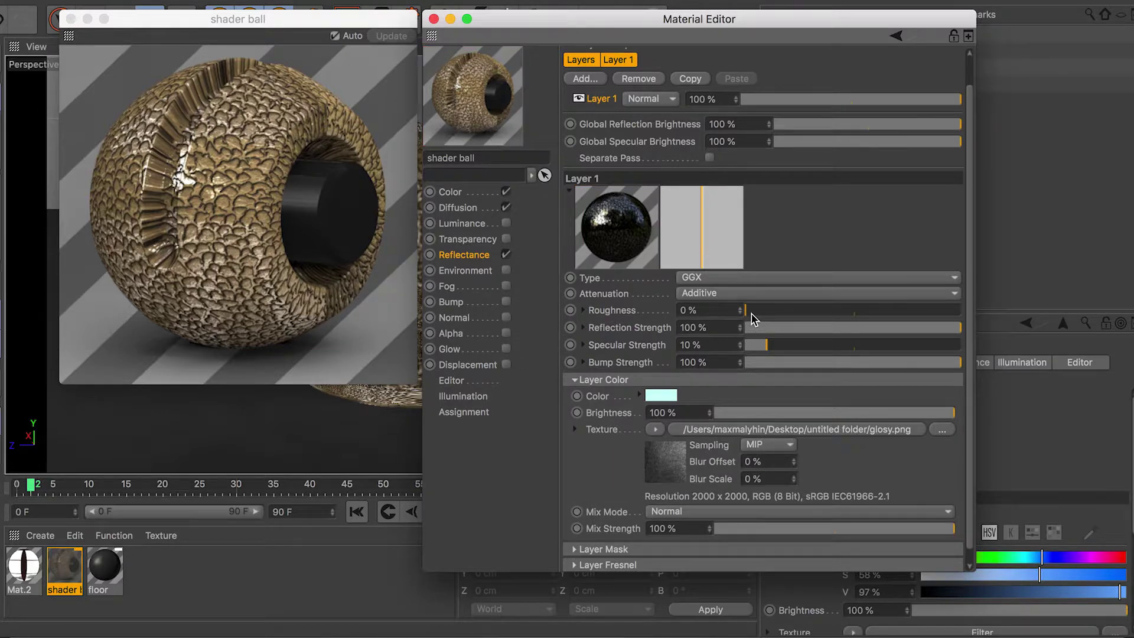
{"action": "left_click_drag", "start_coordinate": [752, 314], "coordinate": [754, 313]}
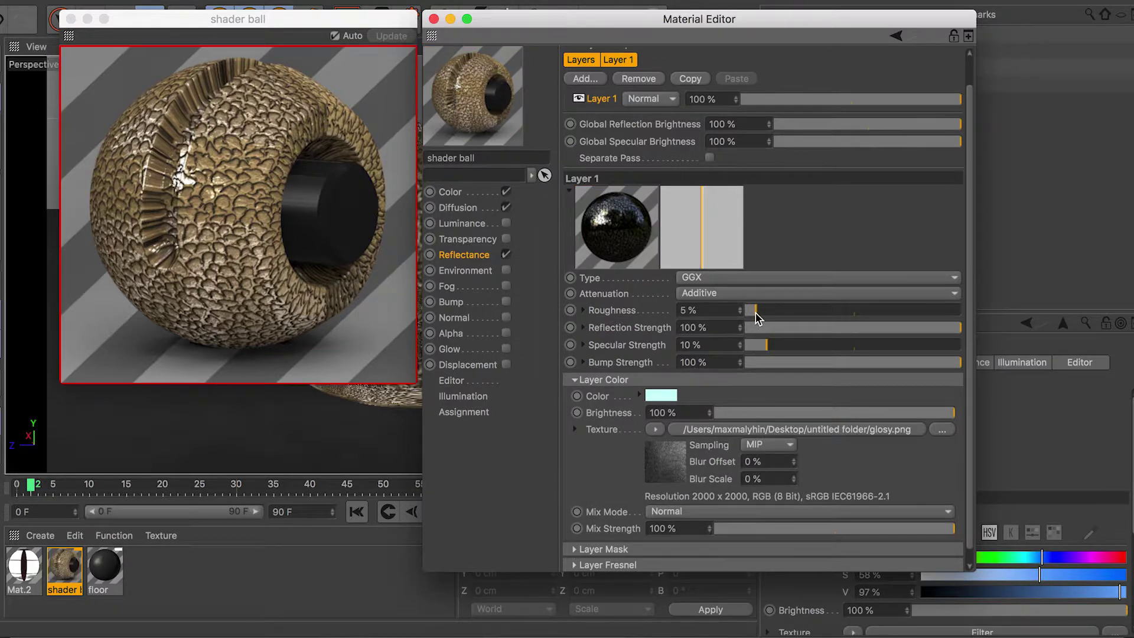
{"action": "left_click_drag", "start_coordinate": [764, 312], "coordinate": [767, 312]}
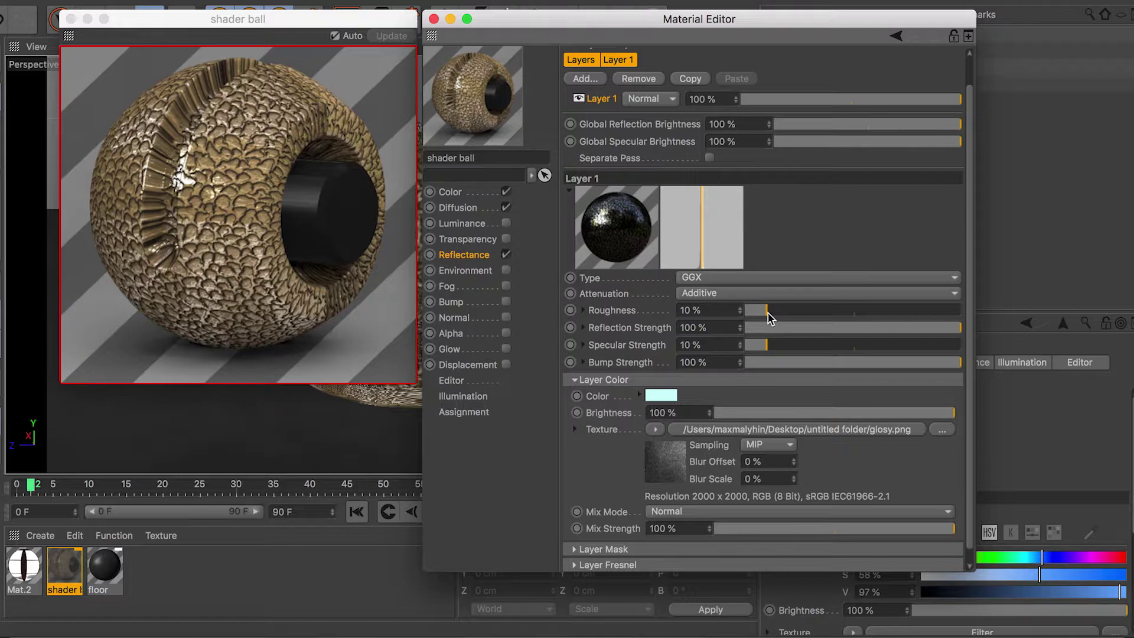
Try the Conductor type for Layer 1's Fresnel and look through its material presets
{"action": "scroll", "coordinate": [970, 337], "scroll_direction": "down", "scroll_amount": 1}
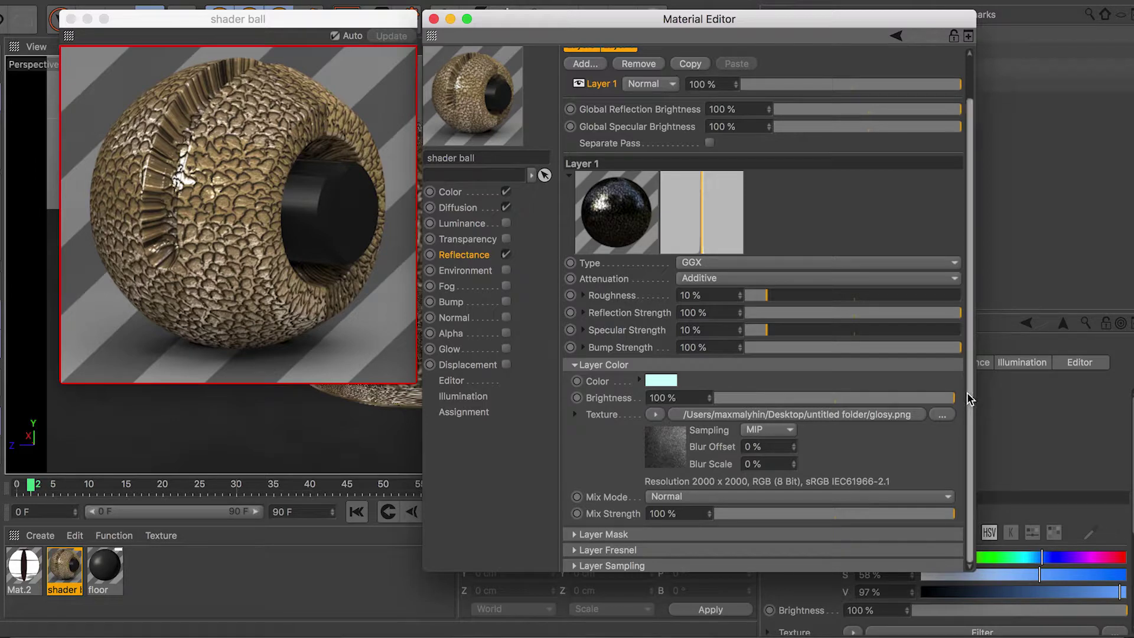
{"action": "left_click", "coordinate": [637, 551]}
{"action": "scroll", "coordinate": [972, 386], "scroll_direction": "down", "scroll_amount": 5}
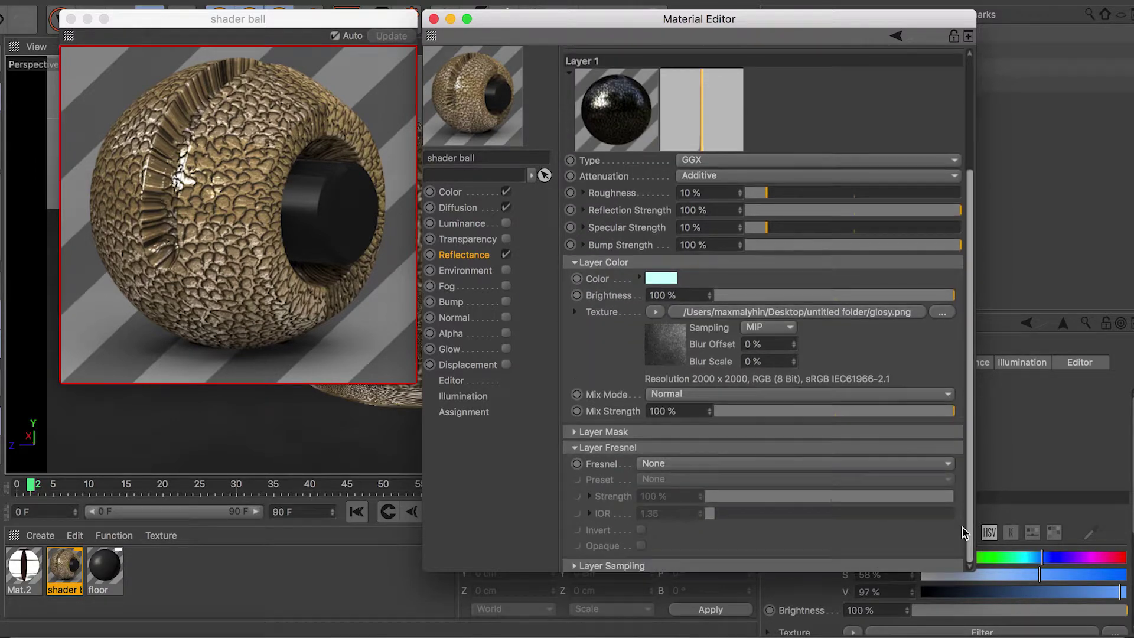
{"action": "left_click", "coordinate": [768, 464]}
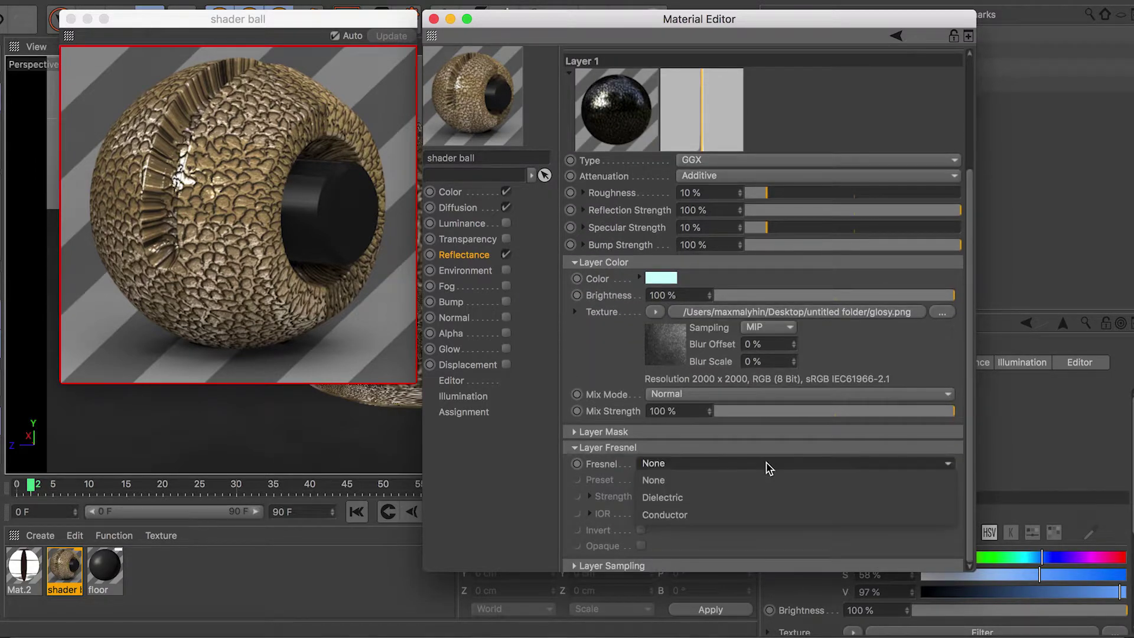
{"action": "left_click", "coordinate": [726, 515]}
{"action": "scroll", "coordinate": [970, 384], "scroll_direction": "down", "scroll_amount": 1}
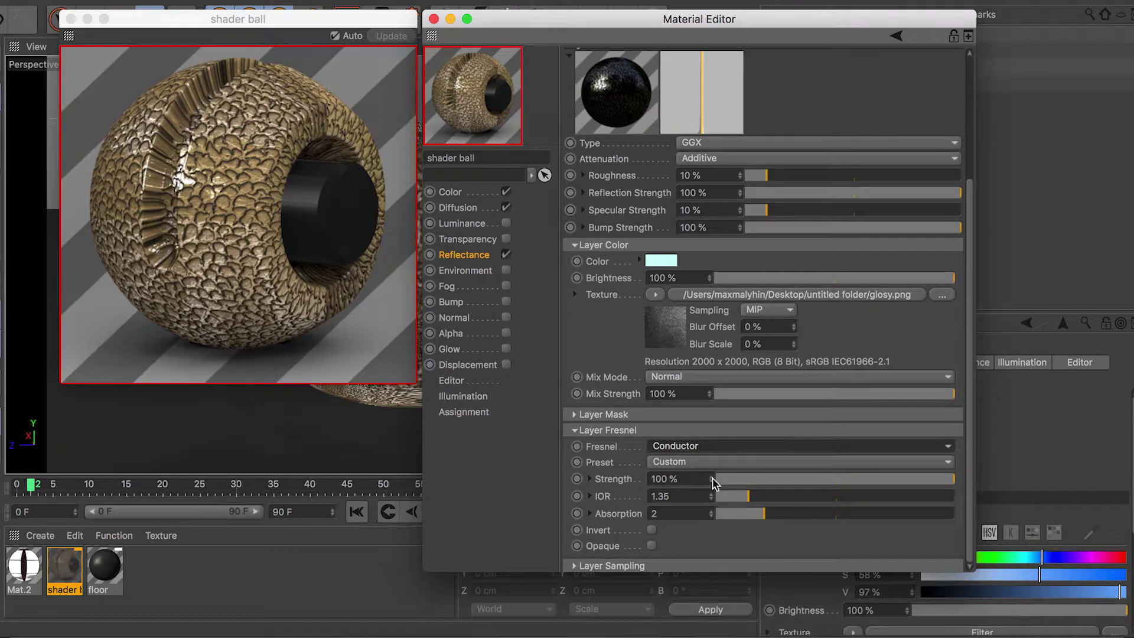
{"action": "left_click", "coordinate": [704, 461]}
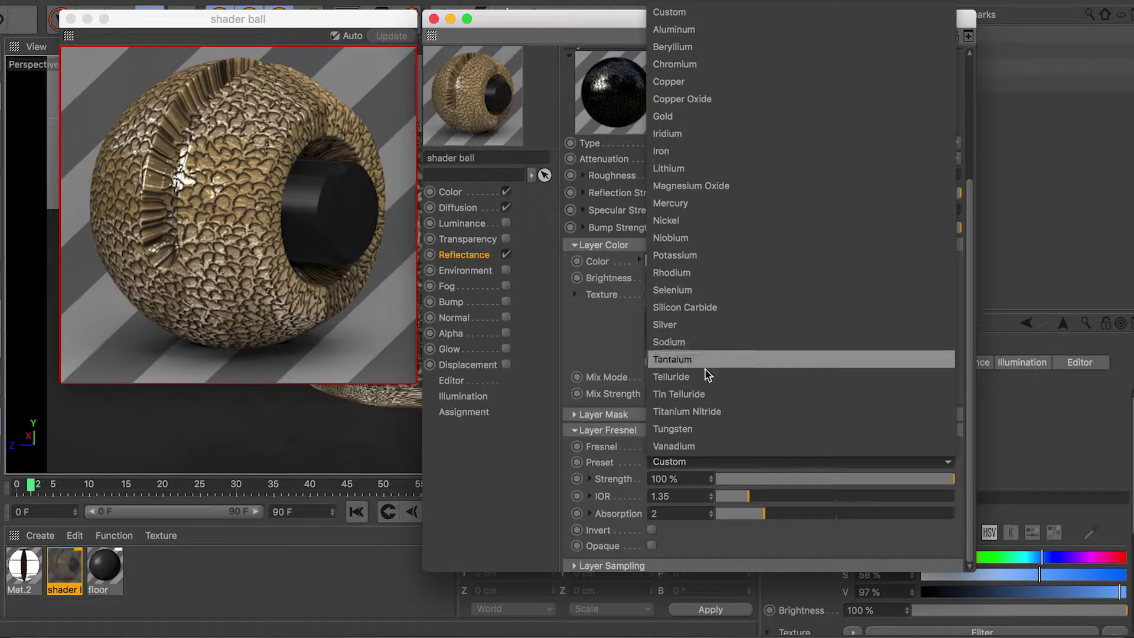
{"action": "left_click", "coordinate": [624, 349]}
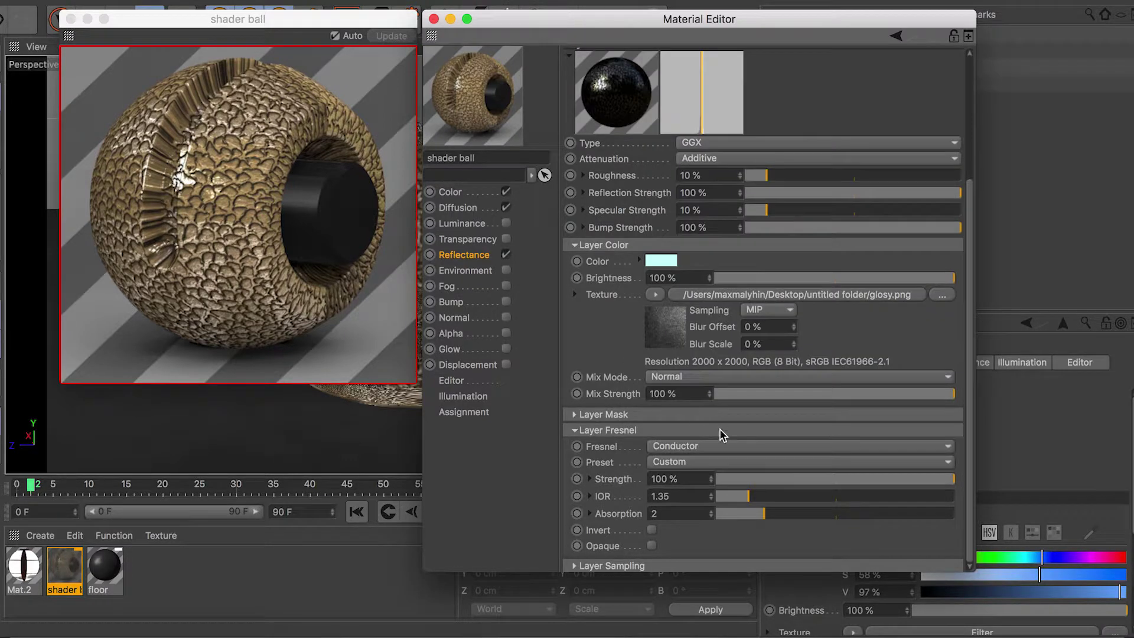
Set Layer 1's Fresnel back to None and collapse the Layer Fresnel section
{"action": "left_click", "coordinate": [691, 447]}
{"action": "left_click", "coordinate": [697, 464]}
{"action": "scroll", "coordinate": [973, 344], "scroll_direction": "up", "scroll_amount": 3}
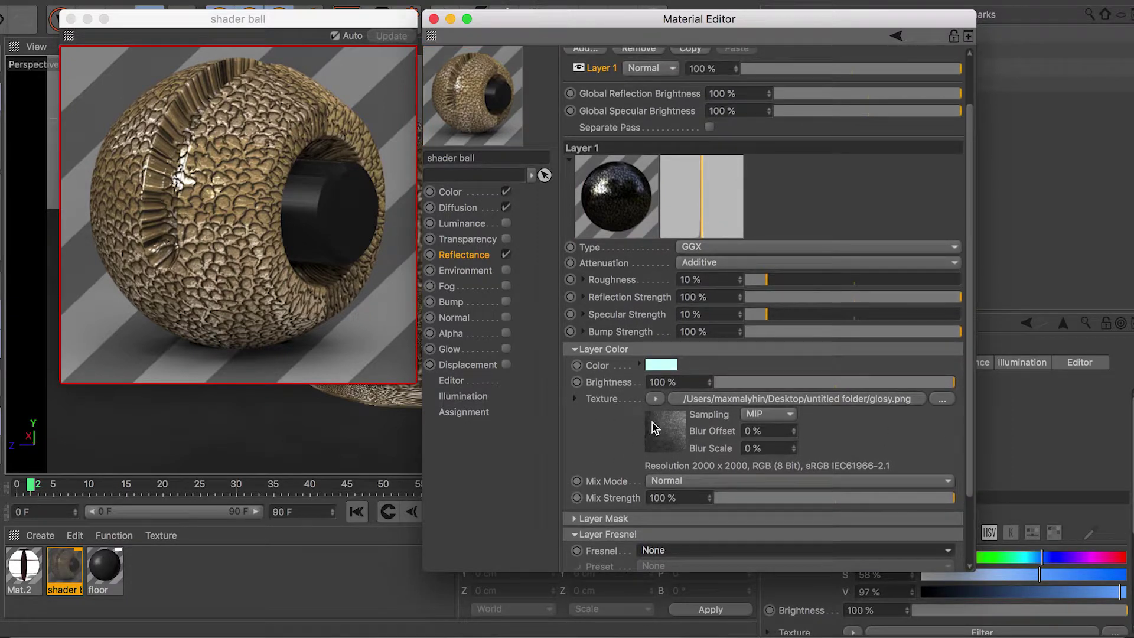
{"action": "left_click", "coordinate": [576, 536]}
Wrap the glosy.png texture of the layer color in a Layer shader and open that shader's properties
{"action": "left_click", "coordinate": [656, 414]}
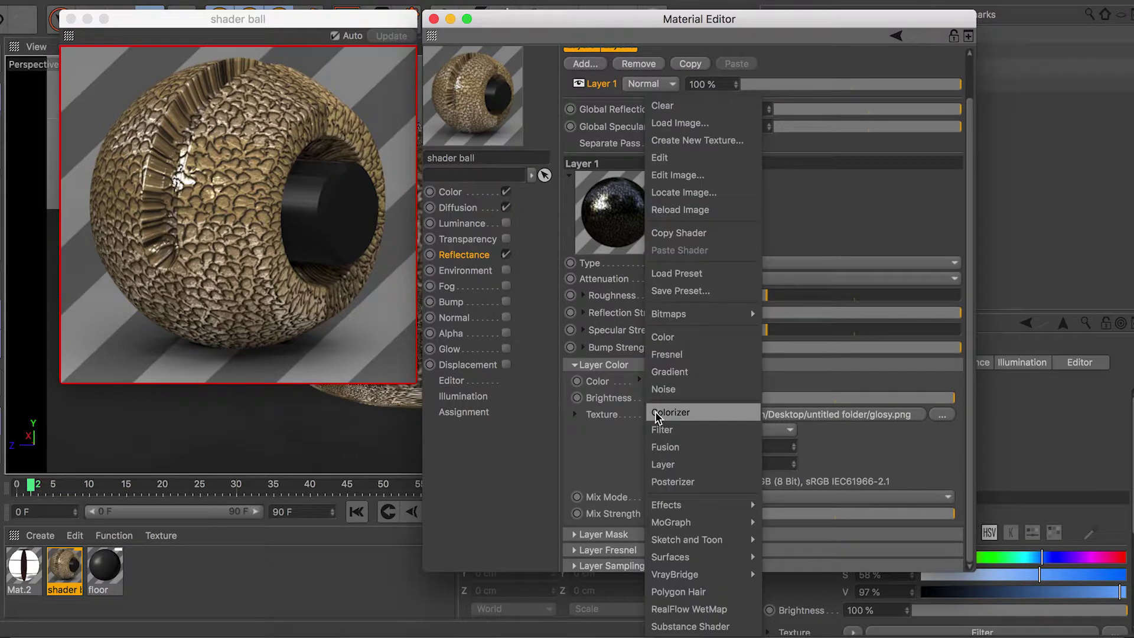
{"action": "left_click", "coordinate": [726, 465]}
{"action": "left_click", "coordinate": [749, 431]}
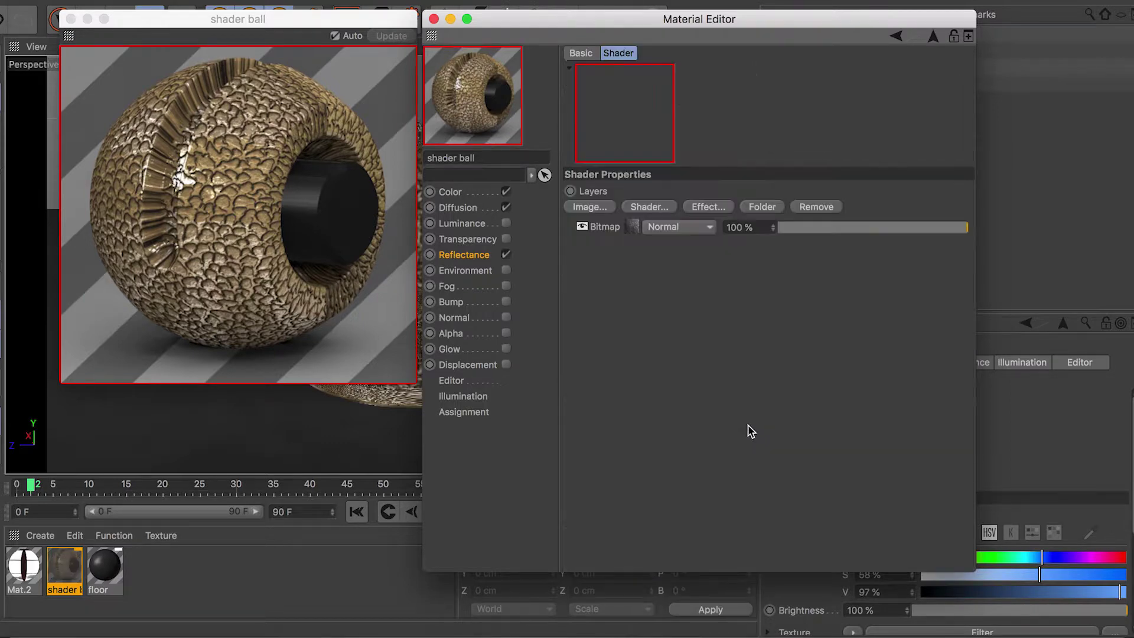
Add a Fresnel shader above the bitmap in the Layer shader and set its blend mode to Multiply
{"action": "left_click", "coordinate": [608, 208]}
{"action": "left_click", "coordinate": [872, 395]}
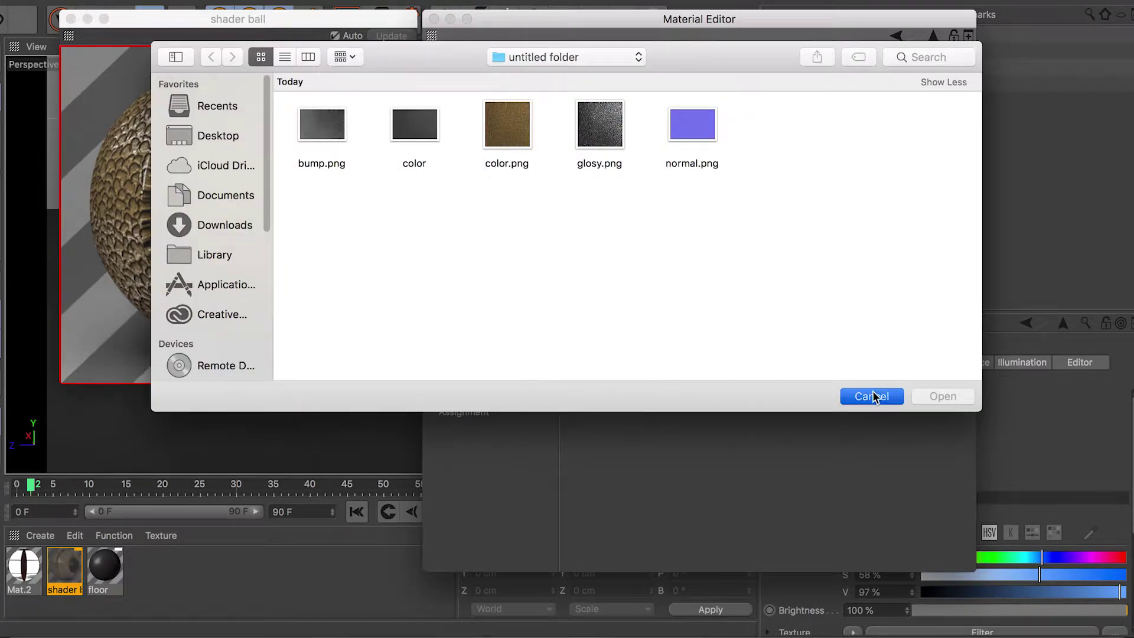
{"action": "left_click", "coordinate": [649, 207]}
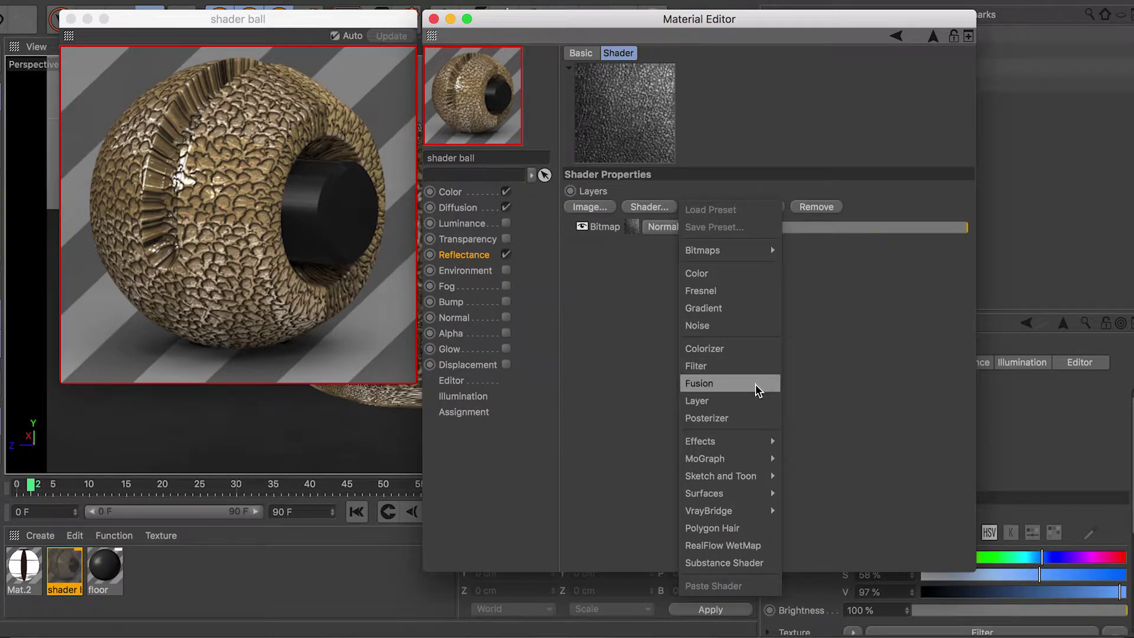
{"action": "left_click", "coordinate": [746, 292]}
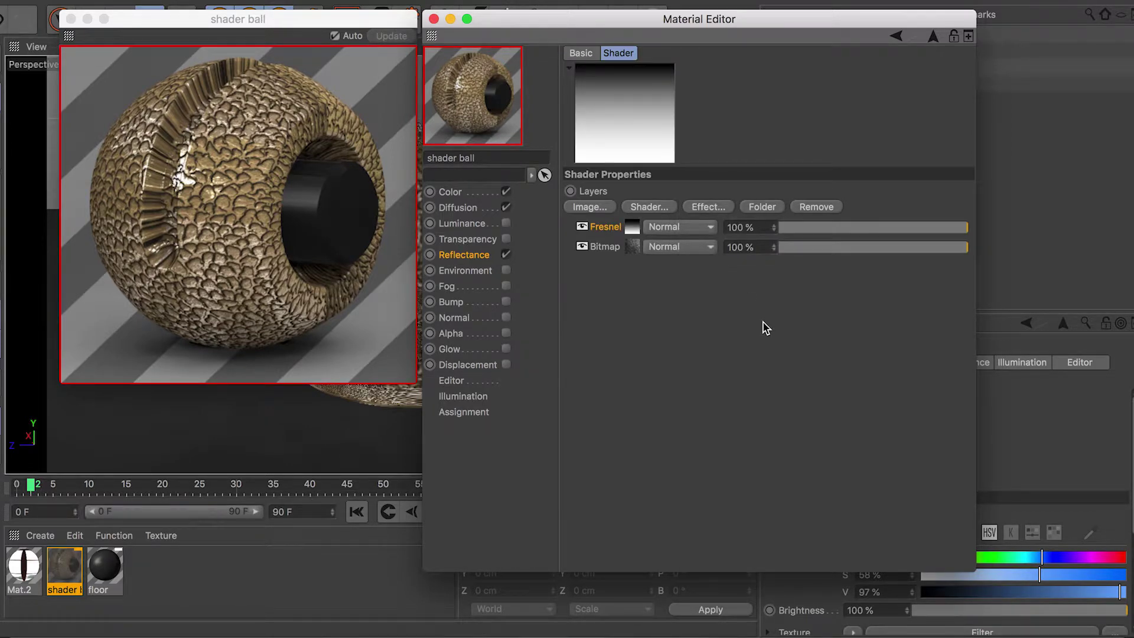
{"action": "left_click", "coordinate": [690, 226]}
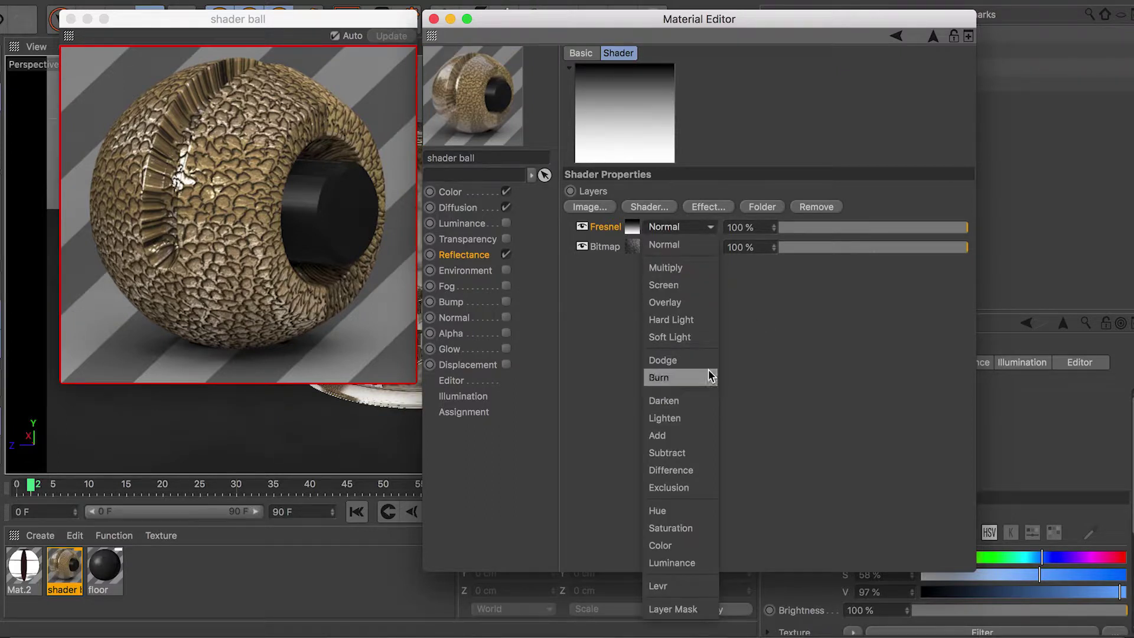
{"action": "left_click", "coordinate": [692, 269]}
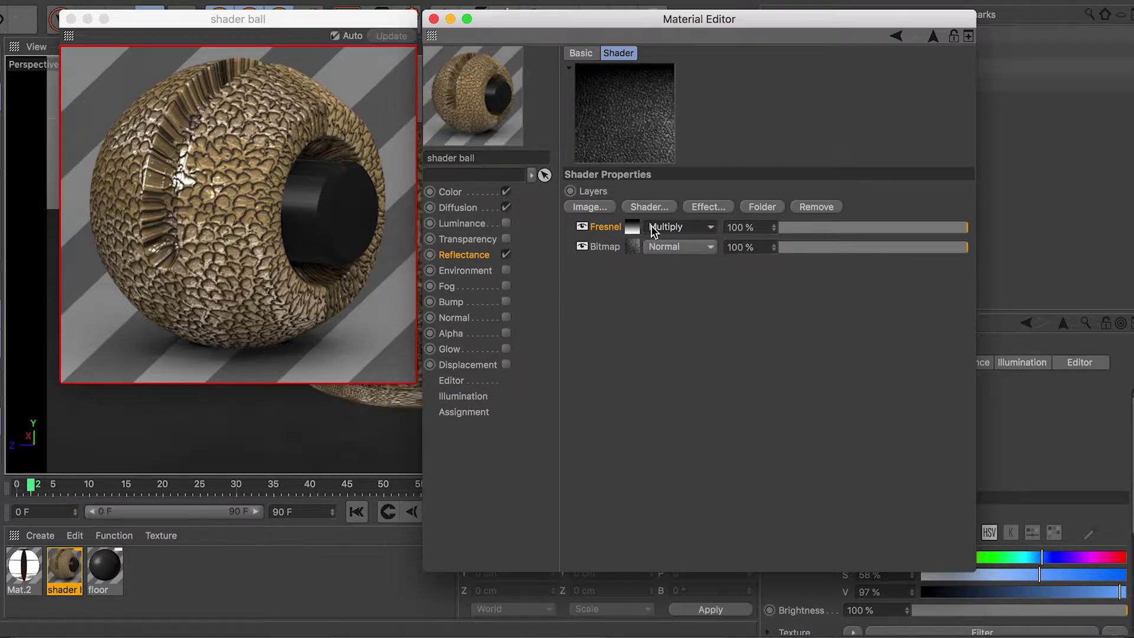
Make the Fresnel shader physical with the Rubber (natural) preset, and close the separate material preview
{"action": "left_click", "coordinate": [632, 228]}
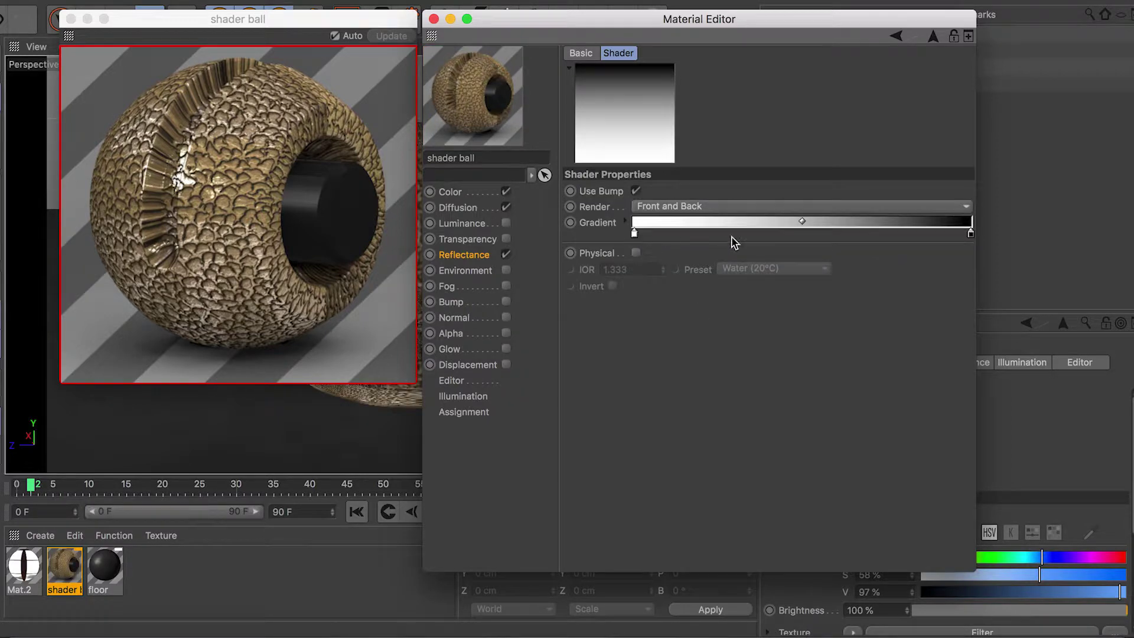
{"action": "left_click", "coordinate": [636, 253]}
{"action": "left_click", "coordinate": [755, 272]}
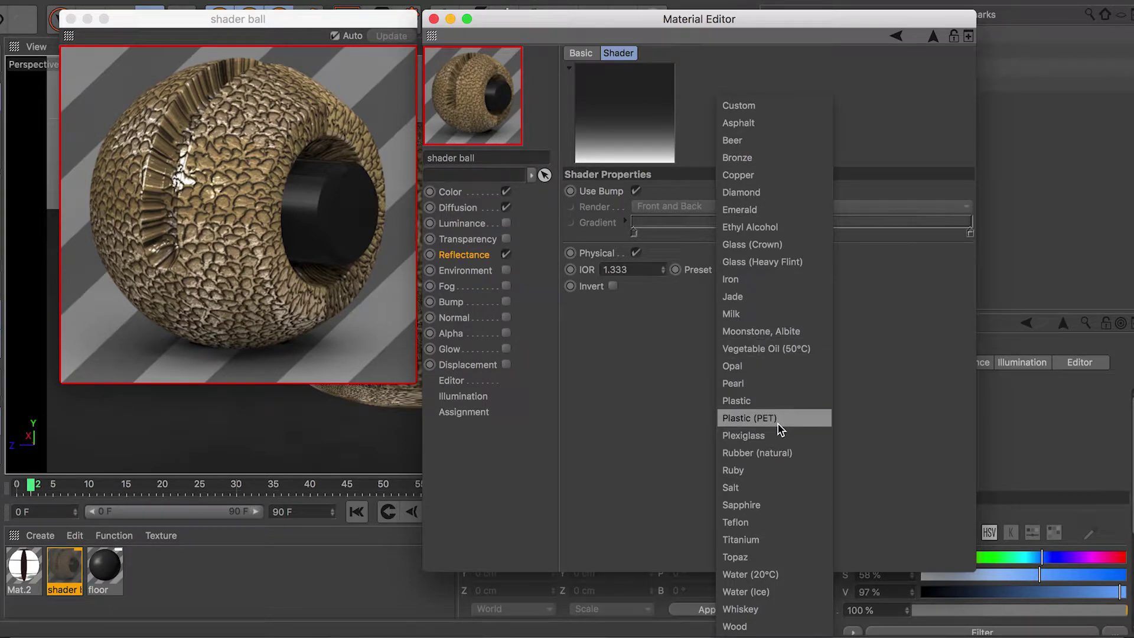
{"action": "left_click", "coordinate": [771, 453]}
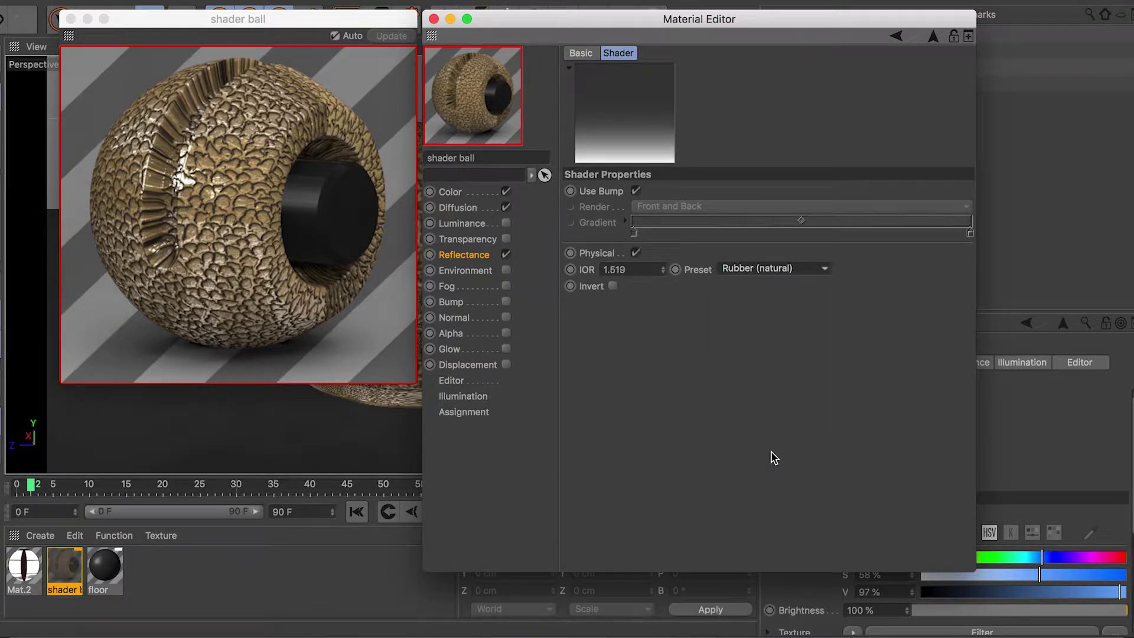
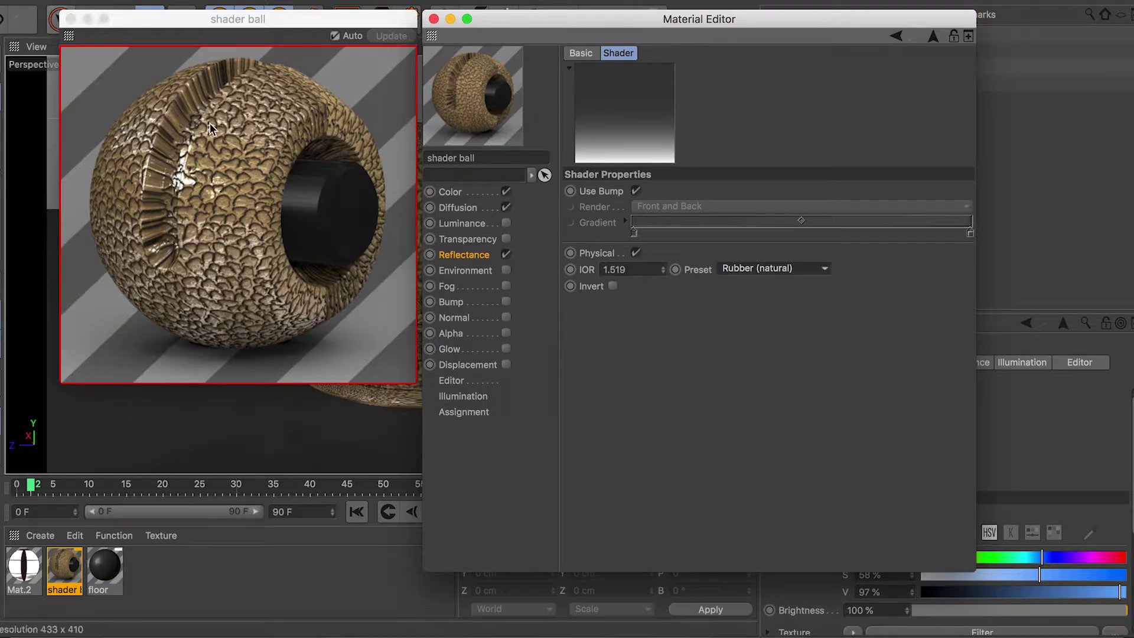
{"action": "left_click", "coordinate": [70, 19]}
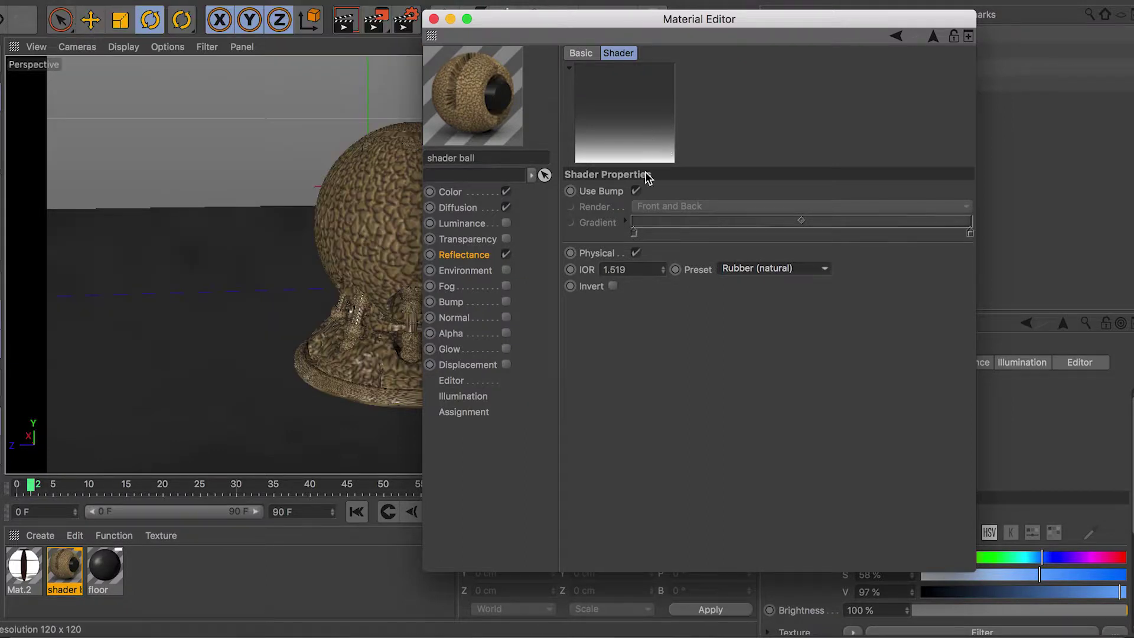
Return to the reflectance settings, expand Layer 1's Layer Mask section, and load a Gradient shader as the mask texture
{"action": "left_click", "coordinate": [645, 268]}
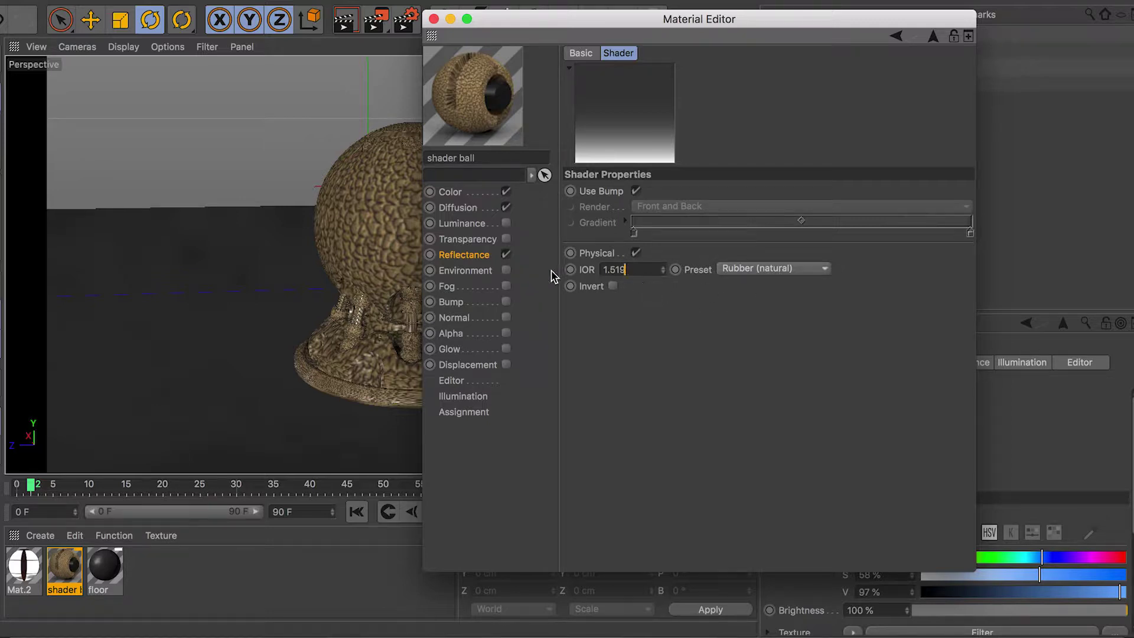
{"action": "left_click", "coordinate": [467, 256]}
{"action": "scroll", "coordinate": [968, 246], "scroll_direction": "down", "scroll_amount": 2}
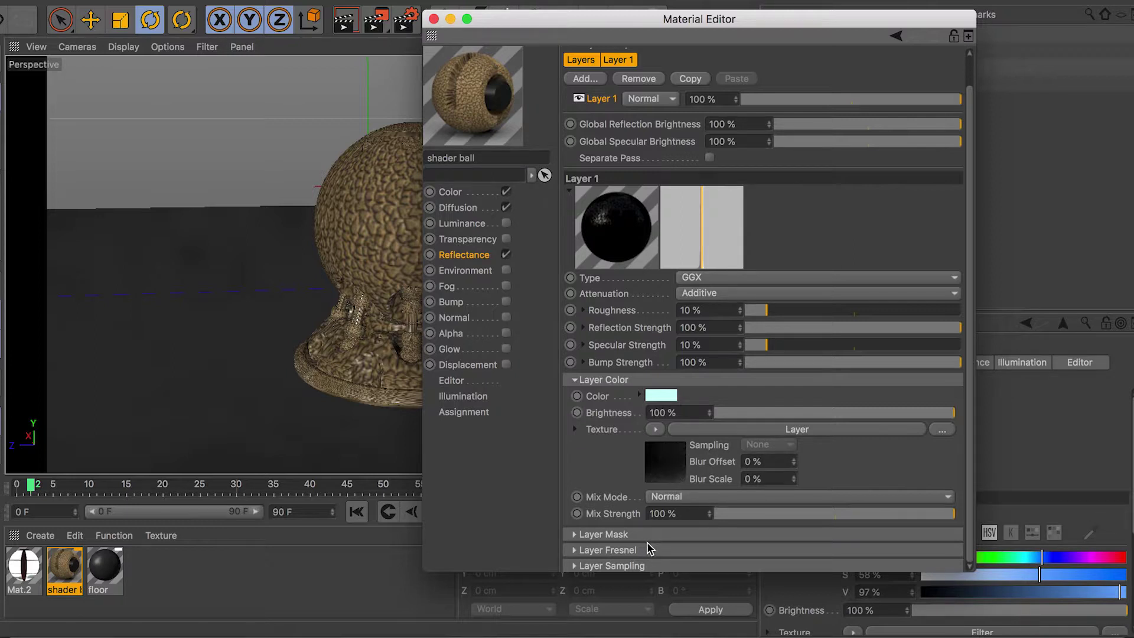
{"action": "left_click", "coordinate": [604, 534]}
{"action": "scroll", "coordinate": [969, 414], "scroll_direction": "down", "scroll_amount": 5}
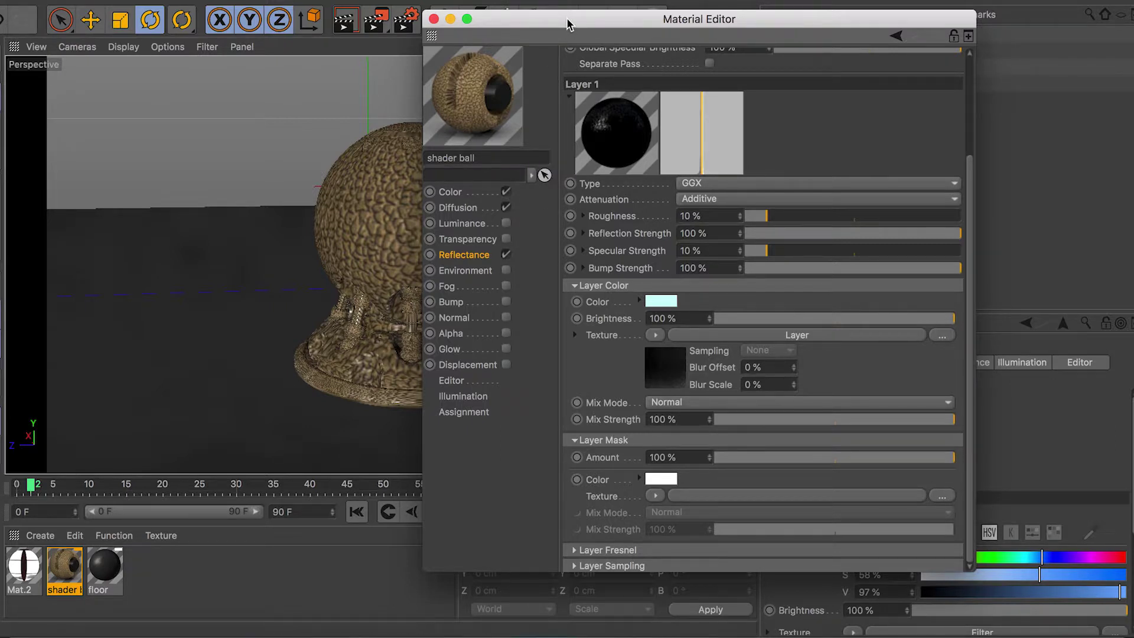
{"action": "left_click_drag", "start_coordinate": [570, 19], "coordinate": [729, 5]}
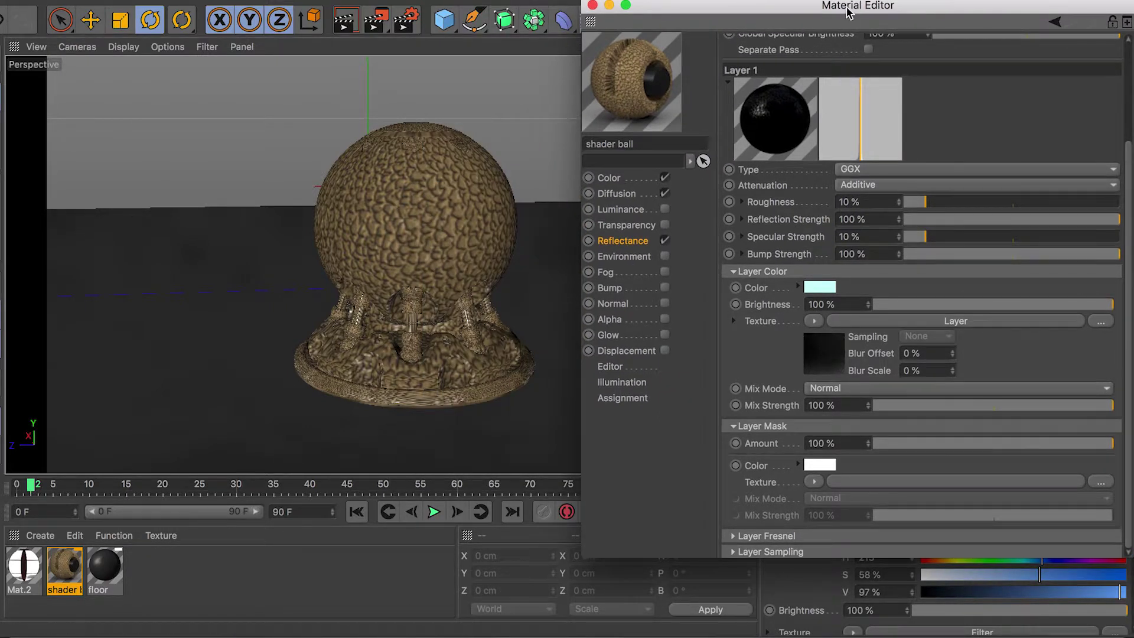
{"action": "left_click_drag", "start_coordinate": [847, 7], "coordinate": [682, 1]}
{"action": "left_click", "coordinate": [648, 466]}
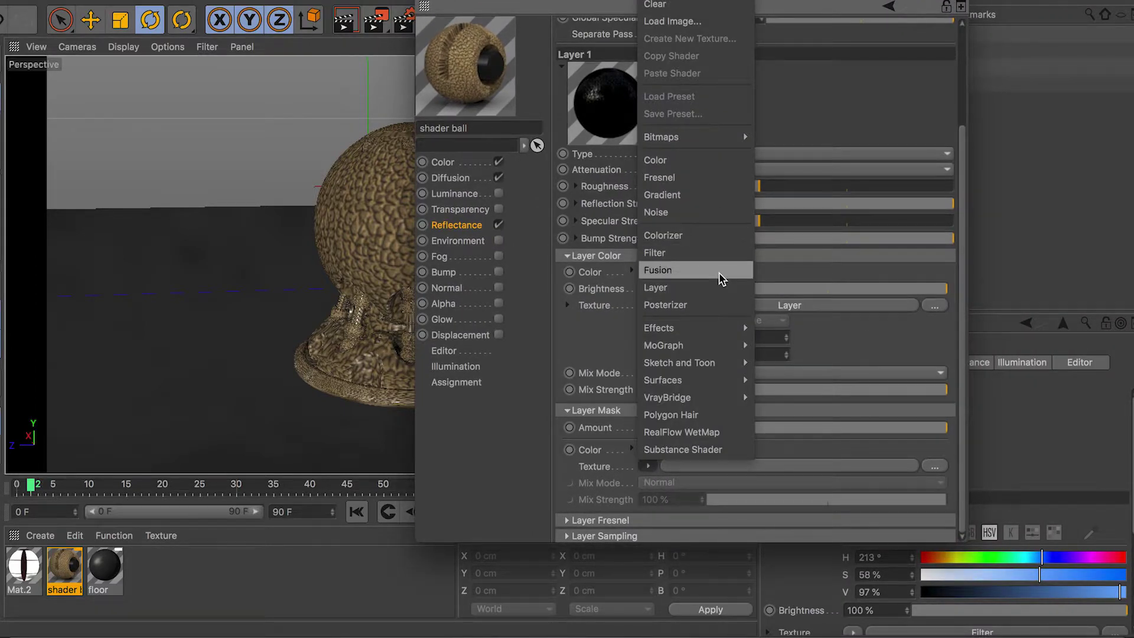
{"action": "left_click", "coordinate": [709, 195]}
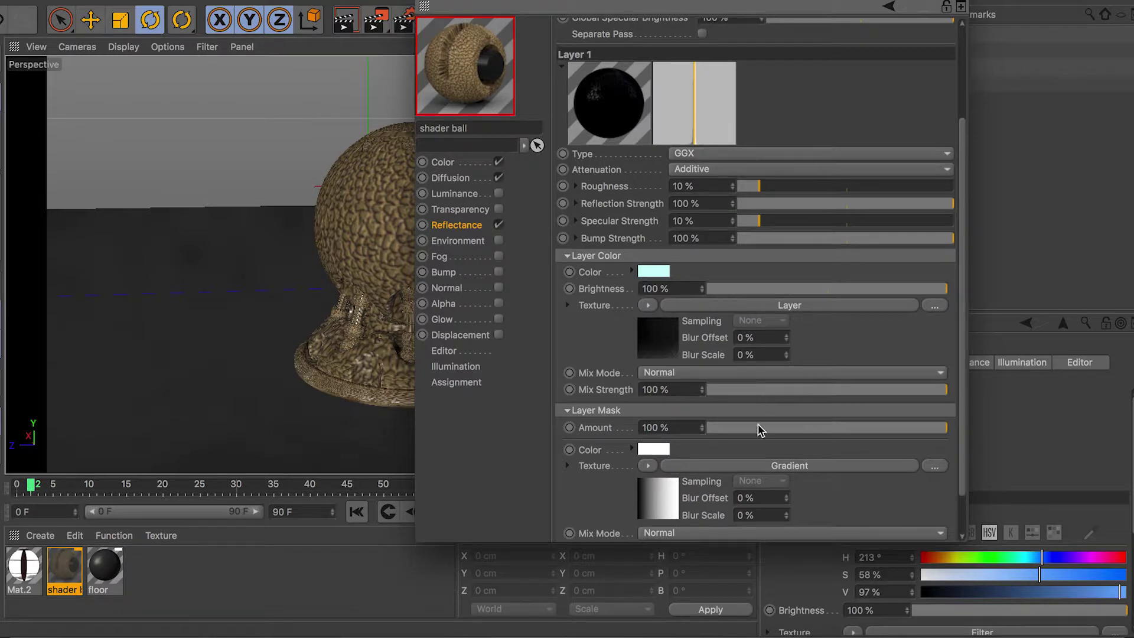
Set the mask gradient's type to 2D - V, move its black knot slightly inward and shift the midpoint toward the black end
{"action": "left_click", "coordinate": [780, 465]}
{"action": "left_click", "coordinate": [690, 188]}
{"action": "left_click", "coordinate": [685, 214]}
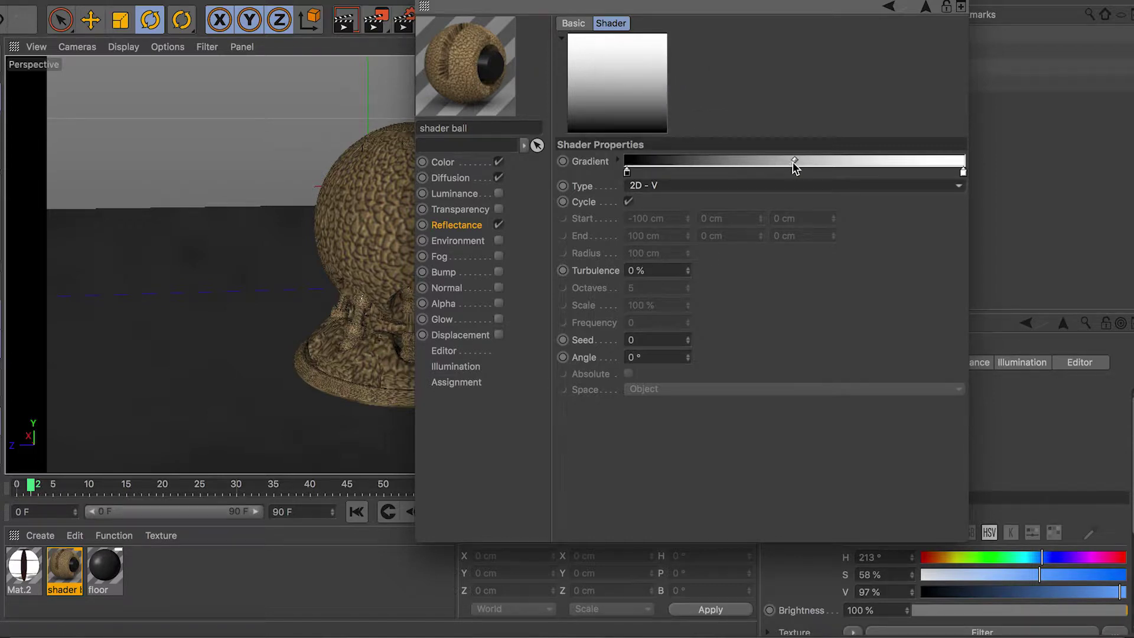
{"action": "left_click_drag", "start_coordinate": [794, 161], "coordinate": [715, 157]}
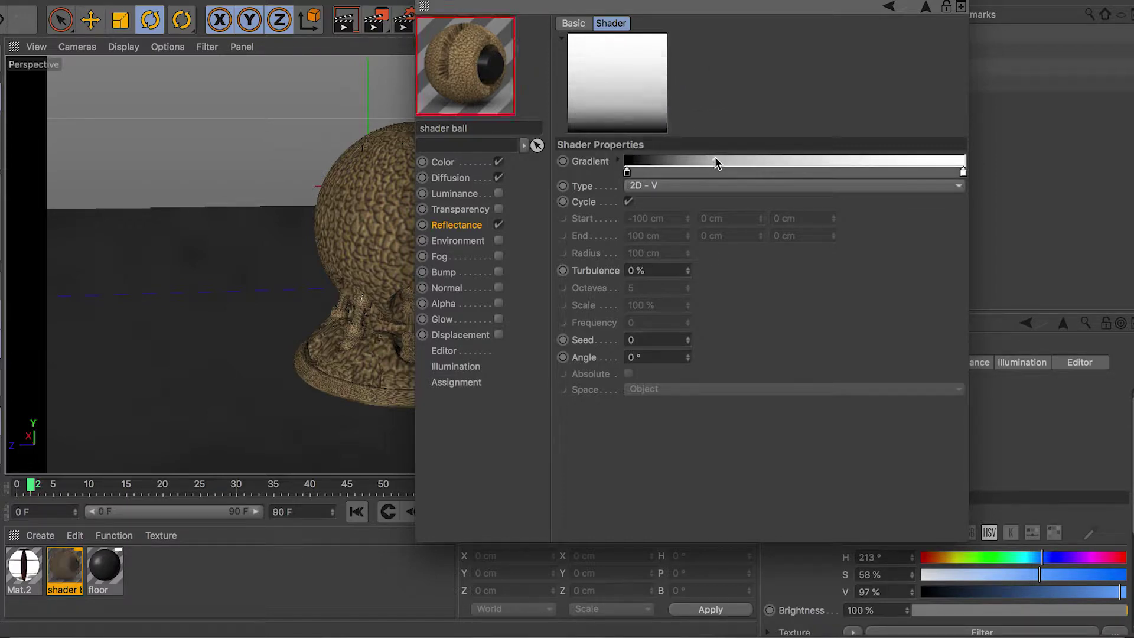
{"action": "left_click_drag", "start_coordinate": [626, 171], "coordinate": [651, 171]}
{"action": "left_click_drag", "start_coordinate": [734, 160], "coordinate": [771, 166]}
{"action": "left_click_drag", "start_coordinate": [567, 5], "coordinate": [697, 16]}
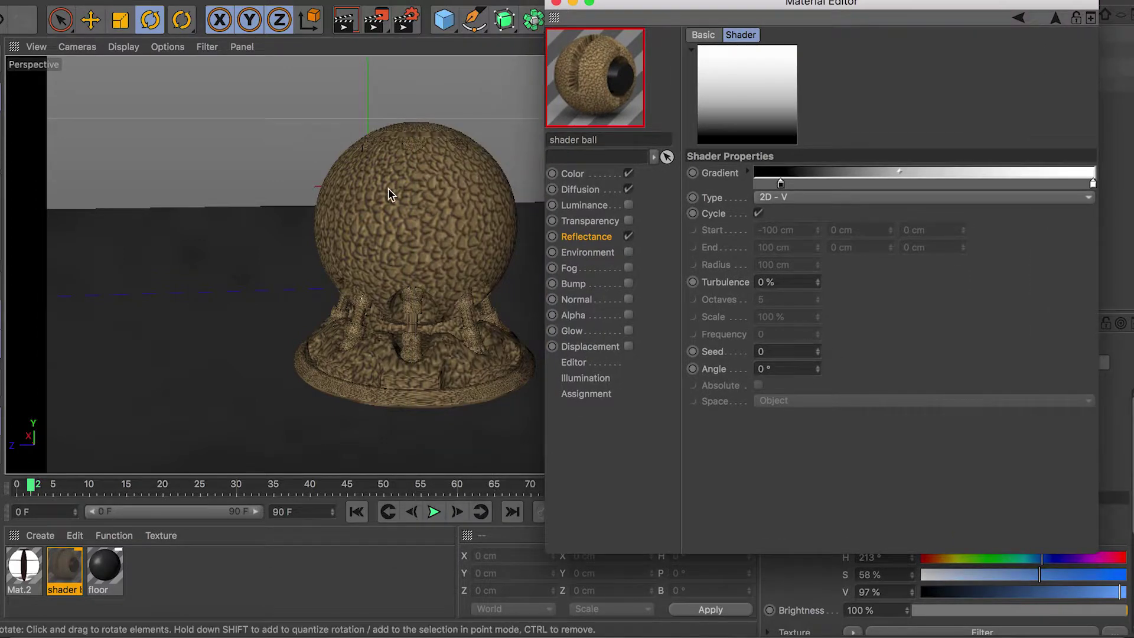
{"action": "left_click_drag", "start_coordinate": [840, 6], "coordinate": [617, 8]}
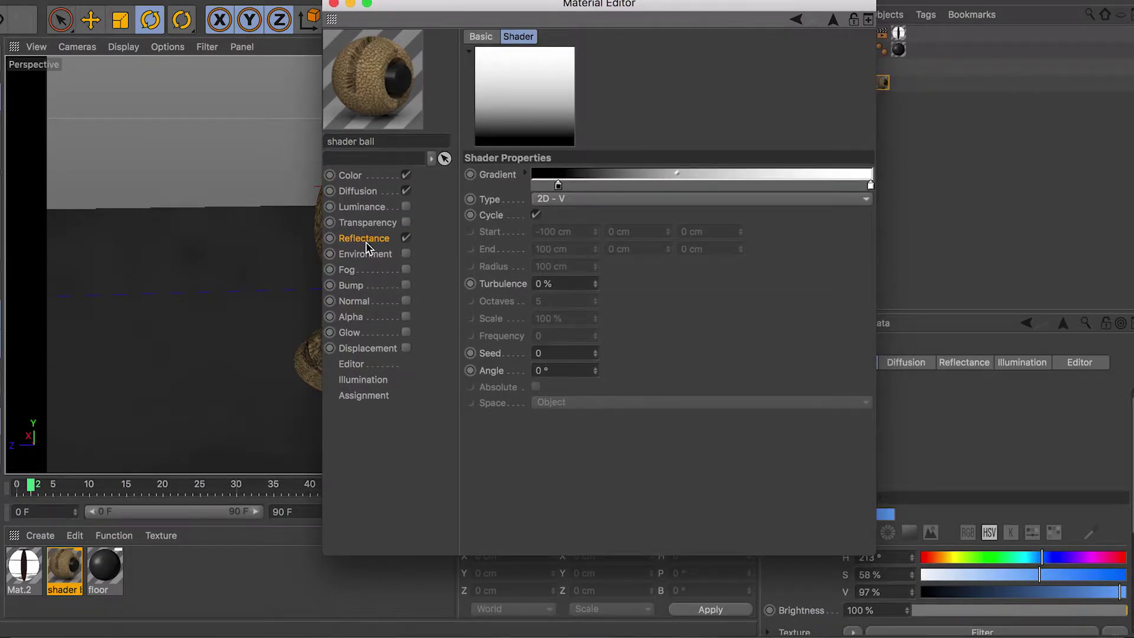
Go back to the reflectance layers, close the Material Editor and render the scene to the Picture Viewer
{"action": "left_click", "coordinate": [796, 19]}
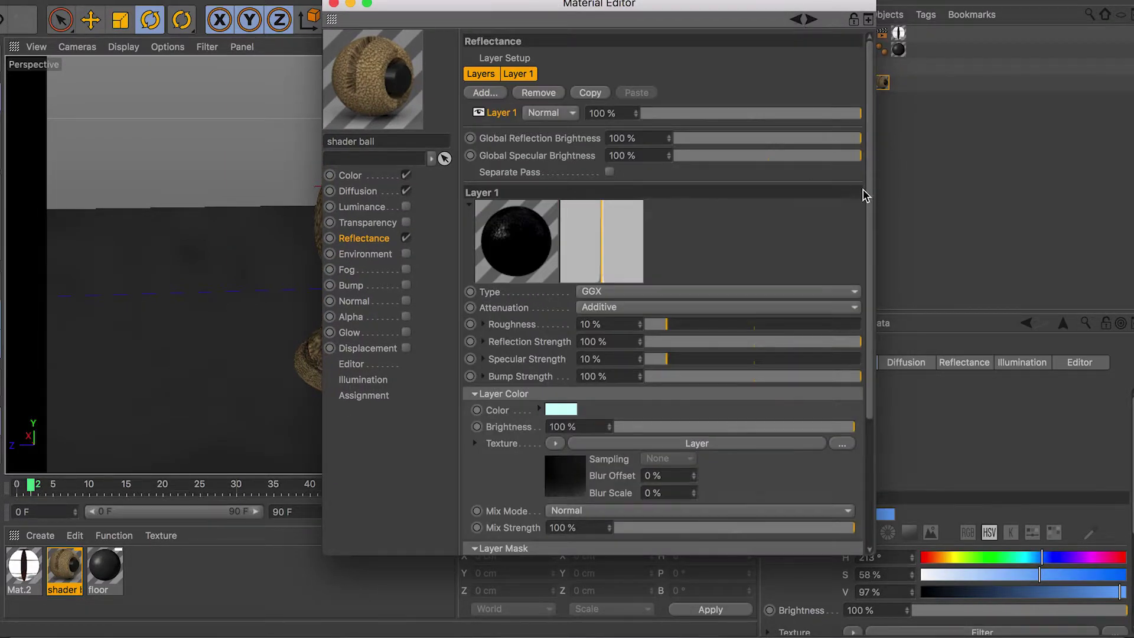
{"action": "scroll", "coordinate": [873, 299], "scroll_direction": "down", "scroll_amount": 2}
{"action": "scroll", "coordinate": [878, 277], "scroll_direction": "up", "scroll_amount": 3}
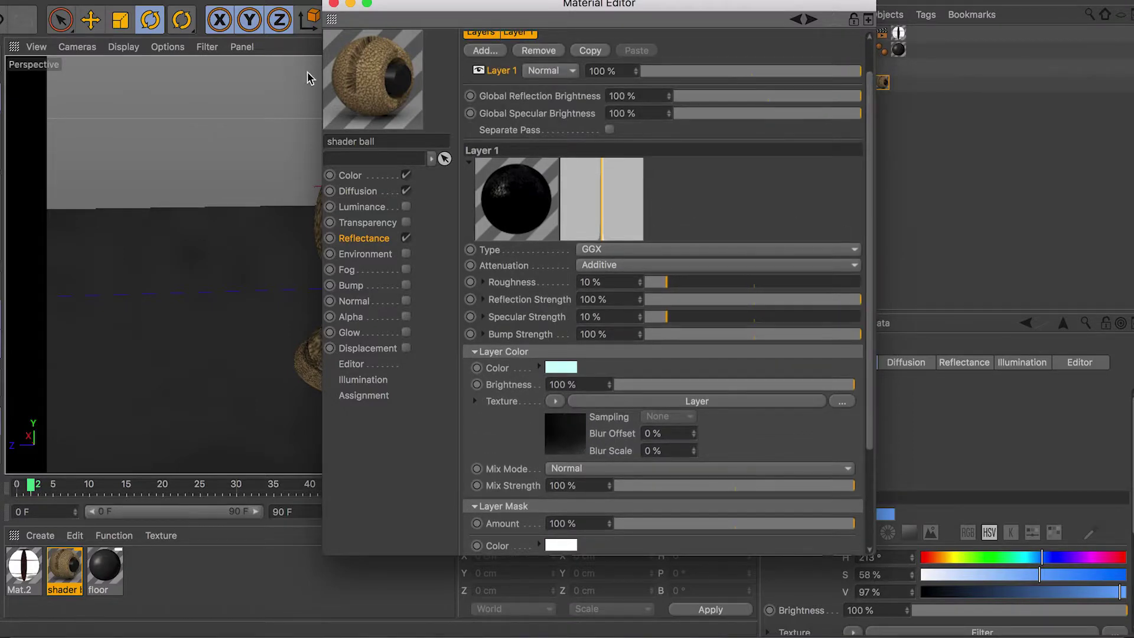
{"action": "left_click", "coordinate": [334, 4]}
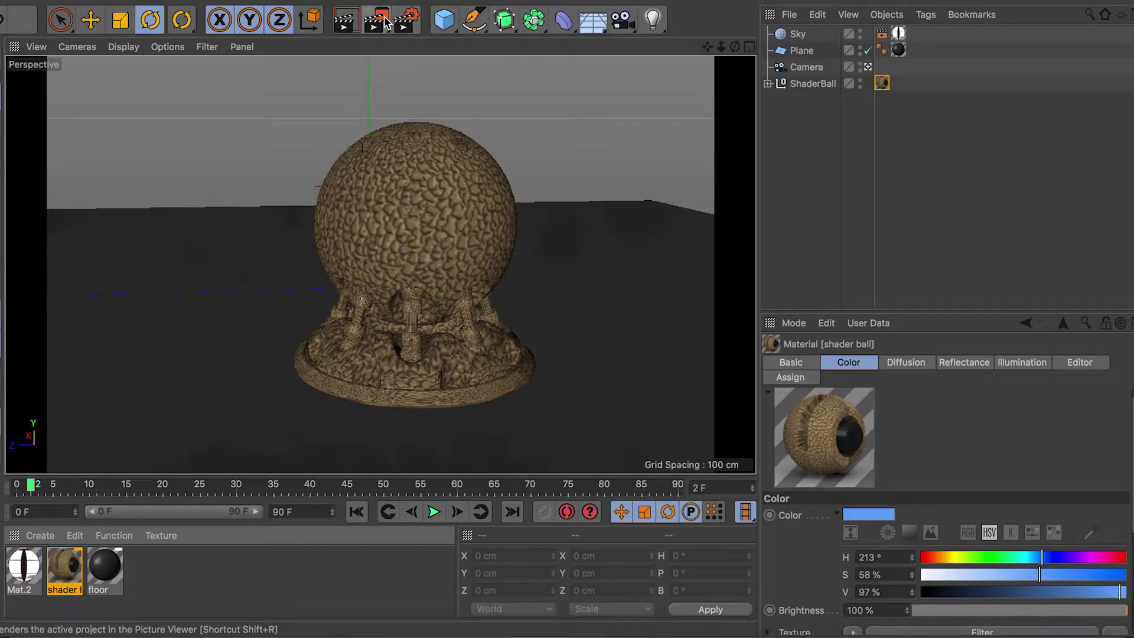
{"action": "left_click", "coordinate": [383, 20]}
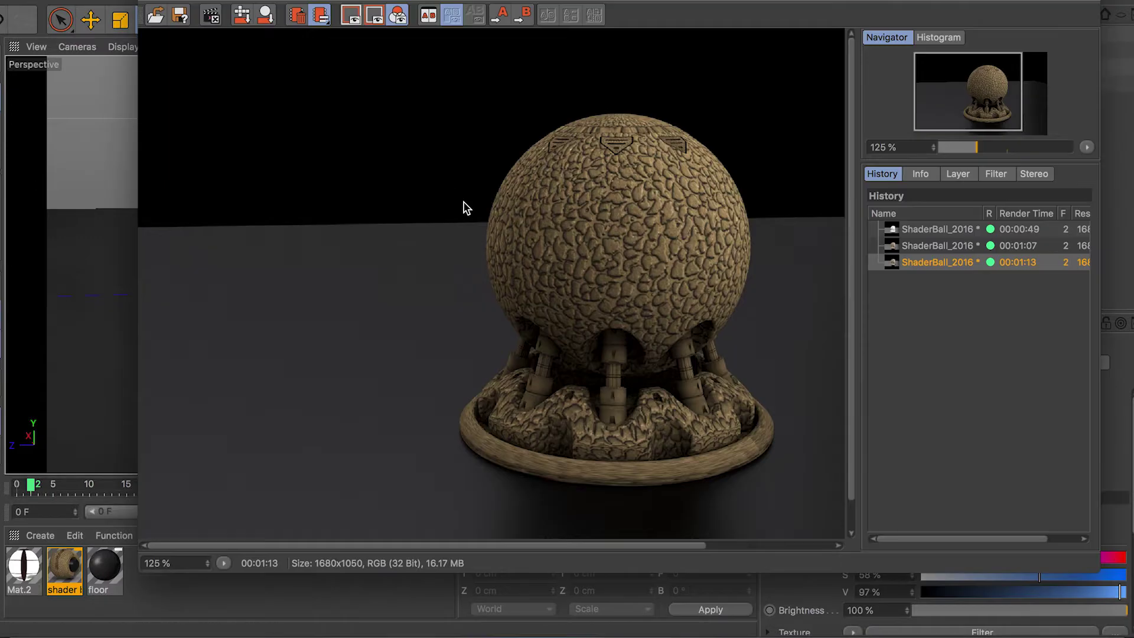
{"action": "key", "text": "shift+r"}
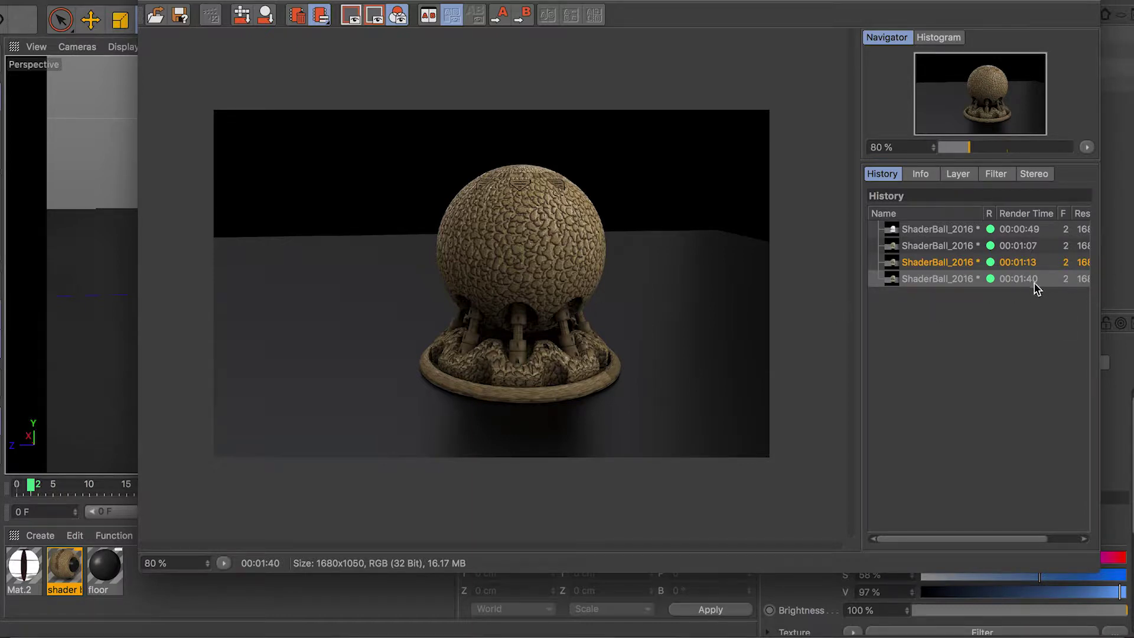
Examine the shader ball in each render of the history, going from the untextured white version to the latest one
{"action": "left_click", "coordinate": [935, 244]}
{"action": "left_click", "coordinate": [935, 229]}
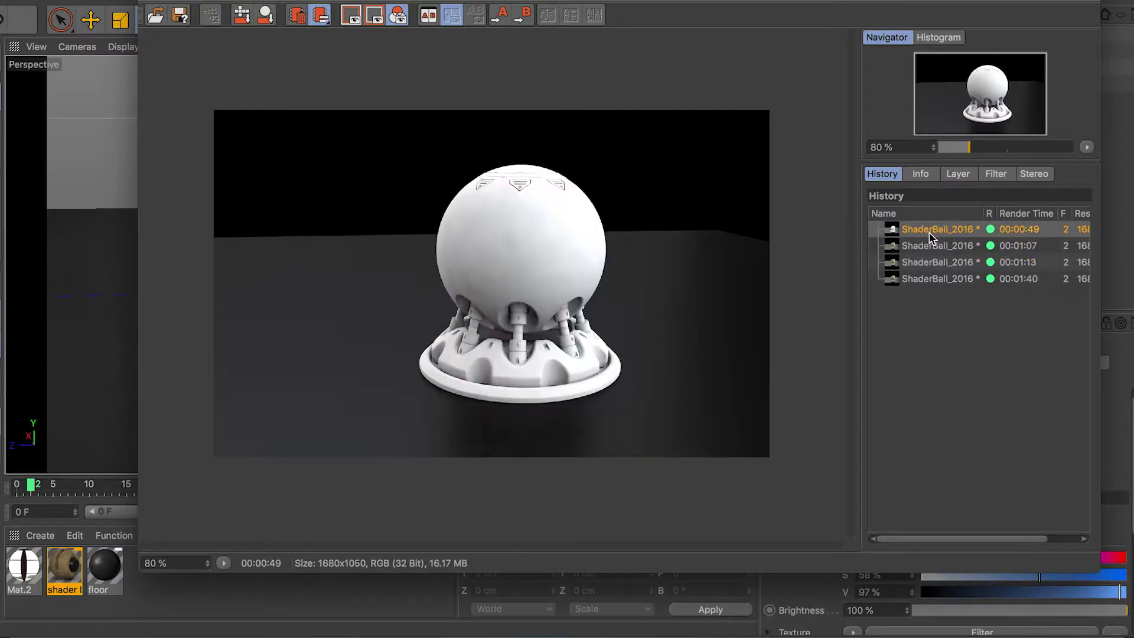
{"action": "scroll", "coordinate": [511, 285], "scroll_direction": "down", "scroll_amount": 3}
{"action": "scroll", "coordinate": [527, 289], "scroll_direction": "up", "scroll_amount": 3}
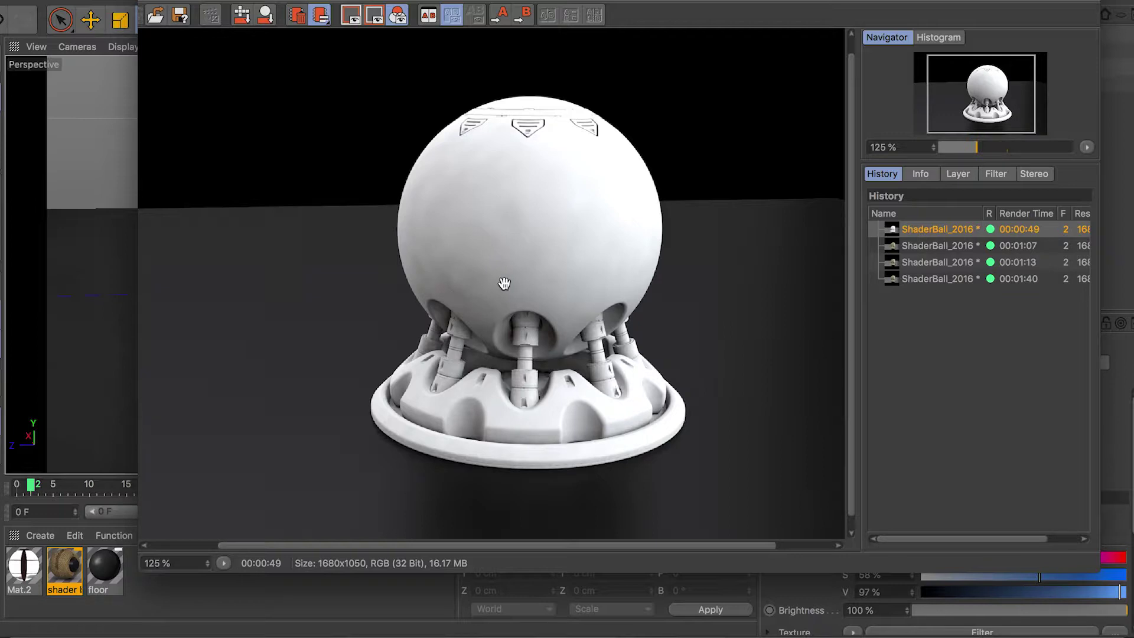
{"action": "left_click", "coordinate": [952, 250]}
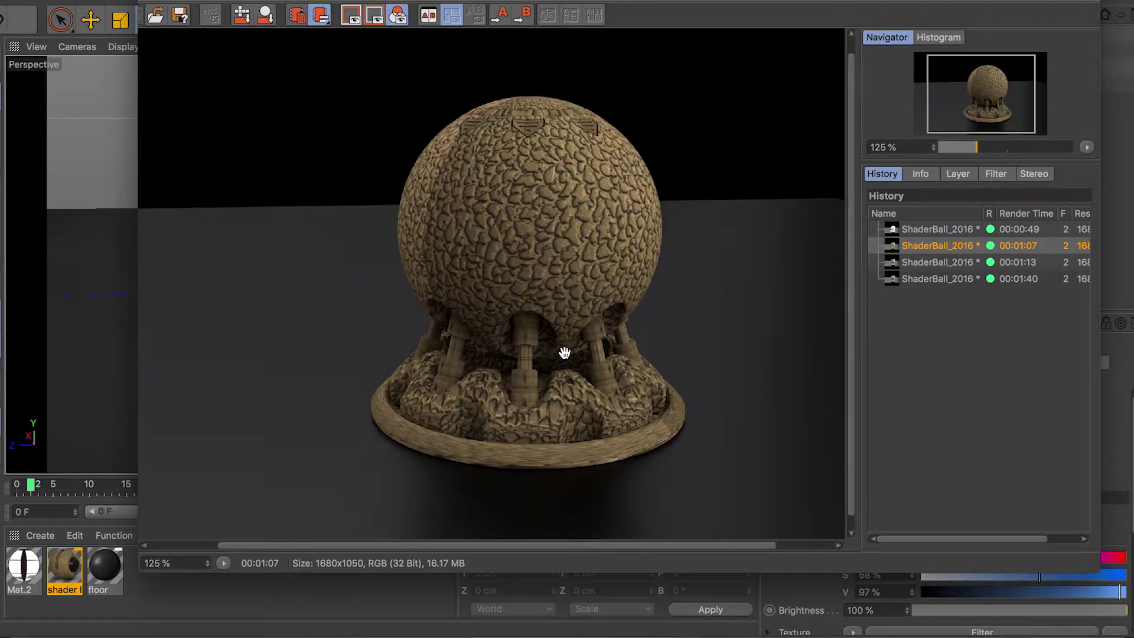
{"action": "left_click", "coordinate": [942, 261]}
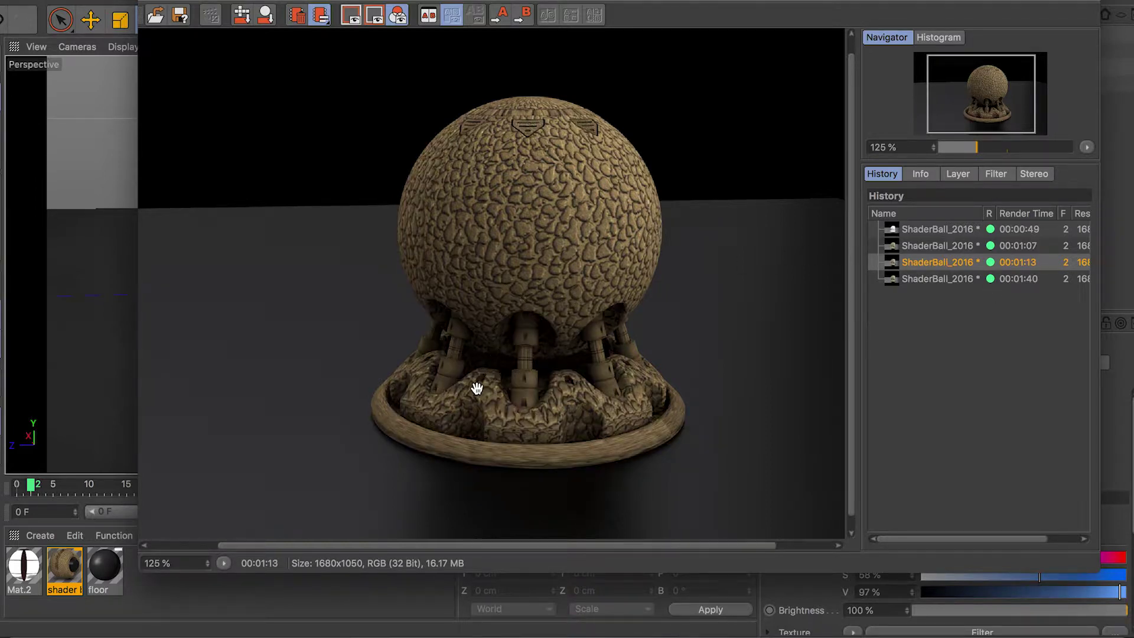
{"action": "left_click", "coordinate": [935, 282]}
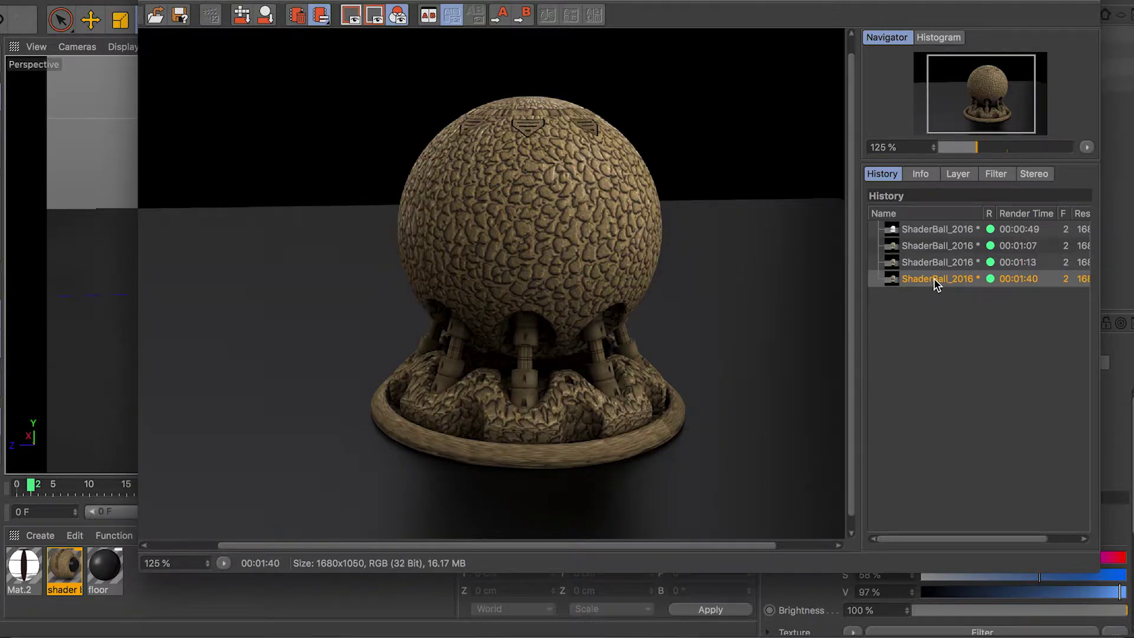
Compare the latest render's reflections and shading once more with the earlier textured renders
{"action": "left_click", "coordinate": [940, 248]}
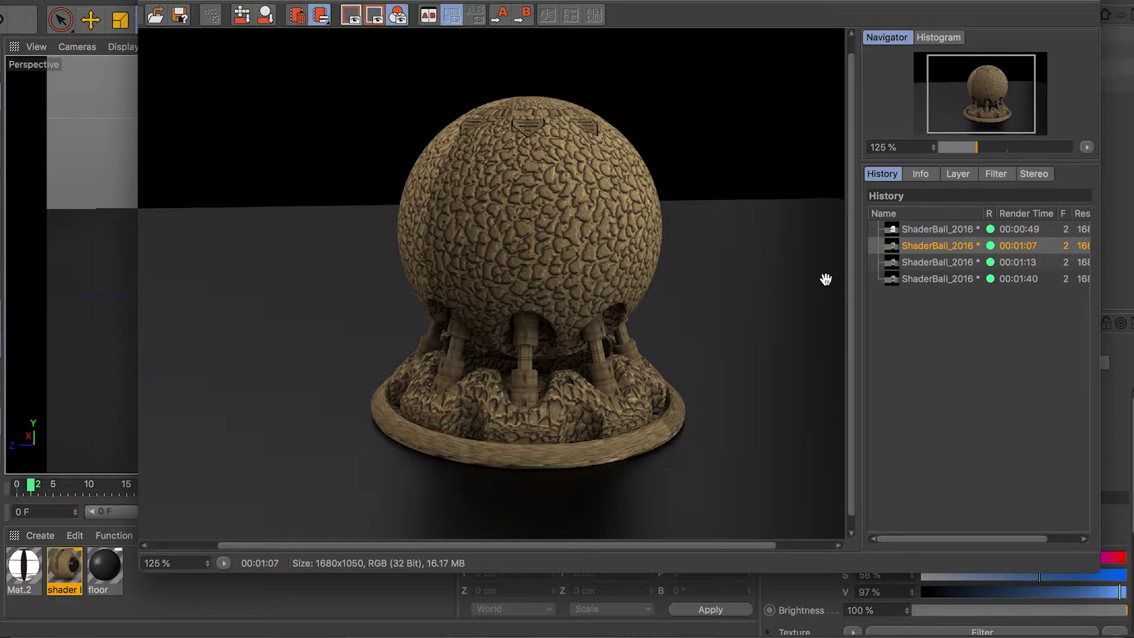
{"action": "left_click", "coordinate": [951, 231]}
{"action": "left_click", "coordinate": [951, 244]}
{"action": "left_click", "coordinate": [936, 278]}
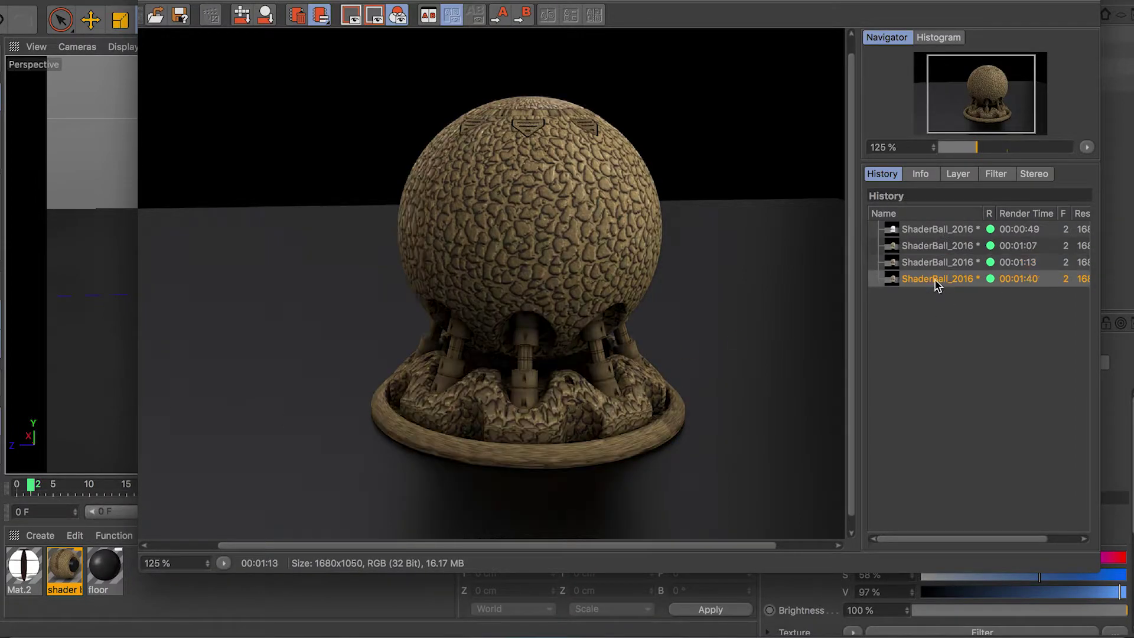
{"action": "left_click", "coordinate": [937, 246]}
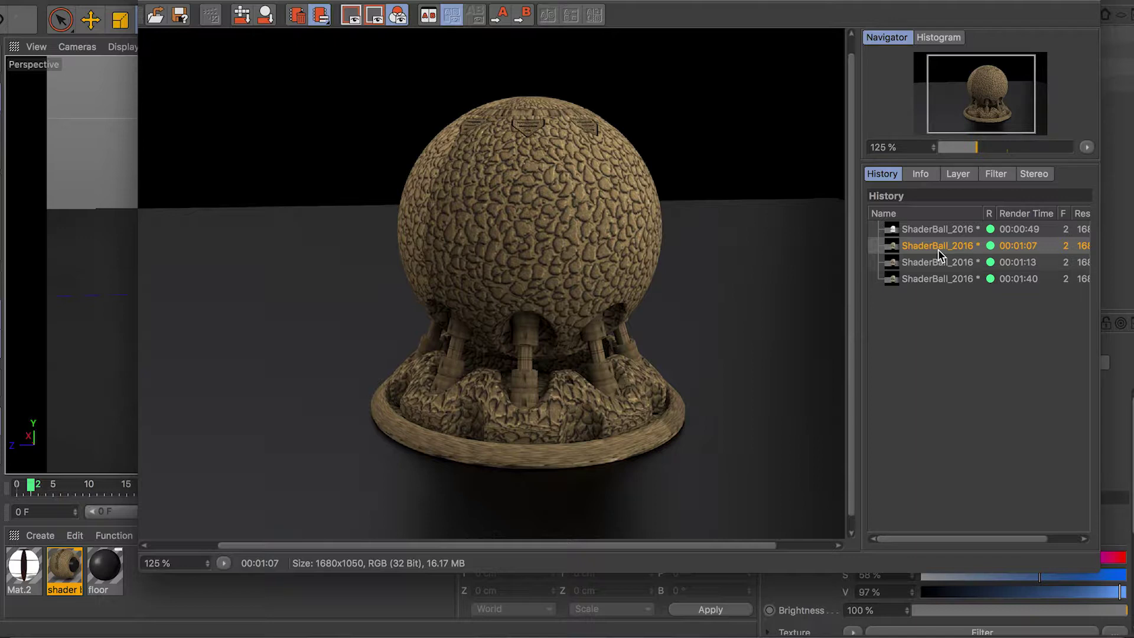
{"action": "left_click", "coordinate": [960, 262]}
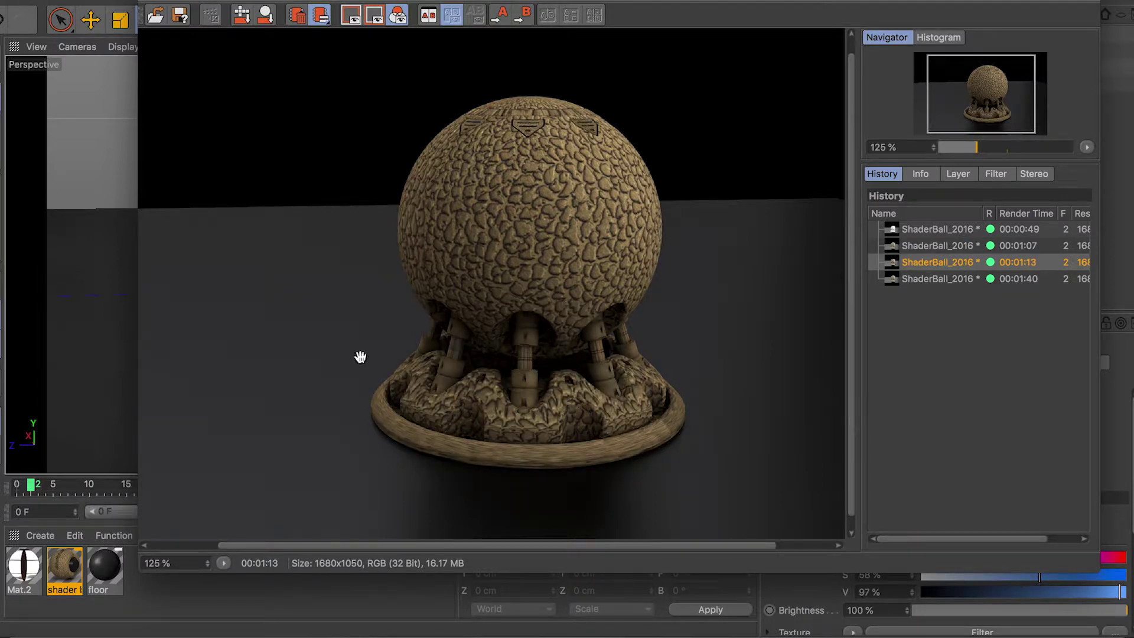
{"action": "left_click", "coordinate": [963, 280]}
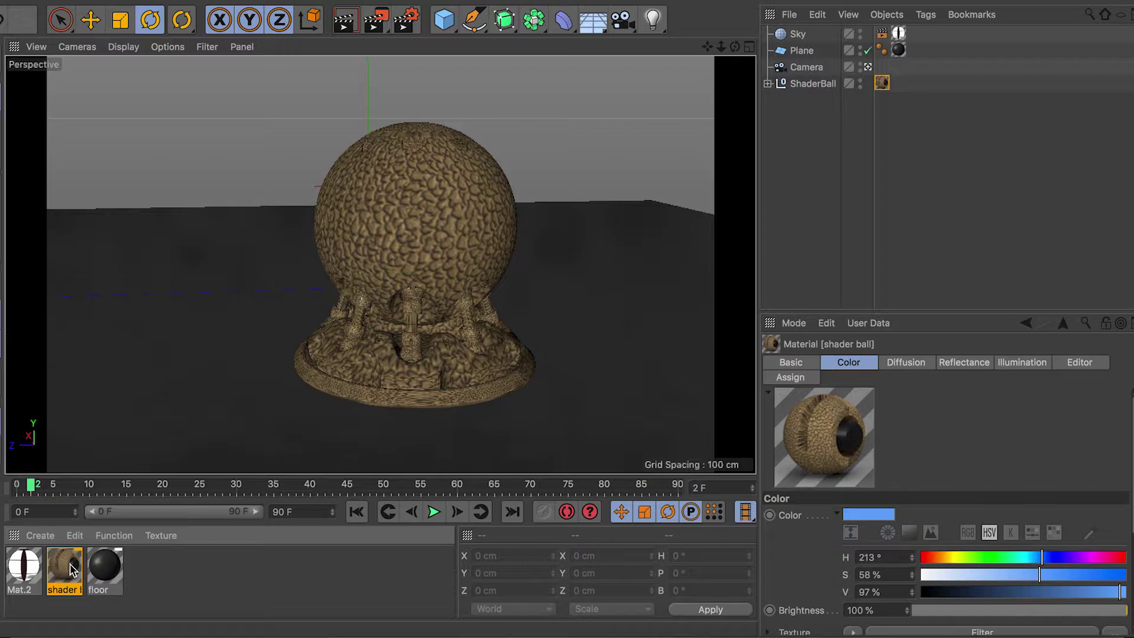
Open the shader ball material's reflectance settings and add a Specular - Blinn (Legacy) layer
{"action": "double_click", "coordinate": [65, 568]}
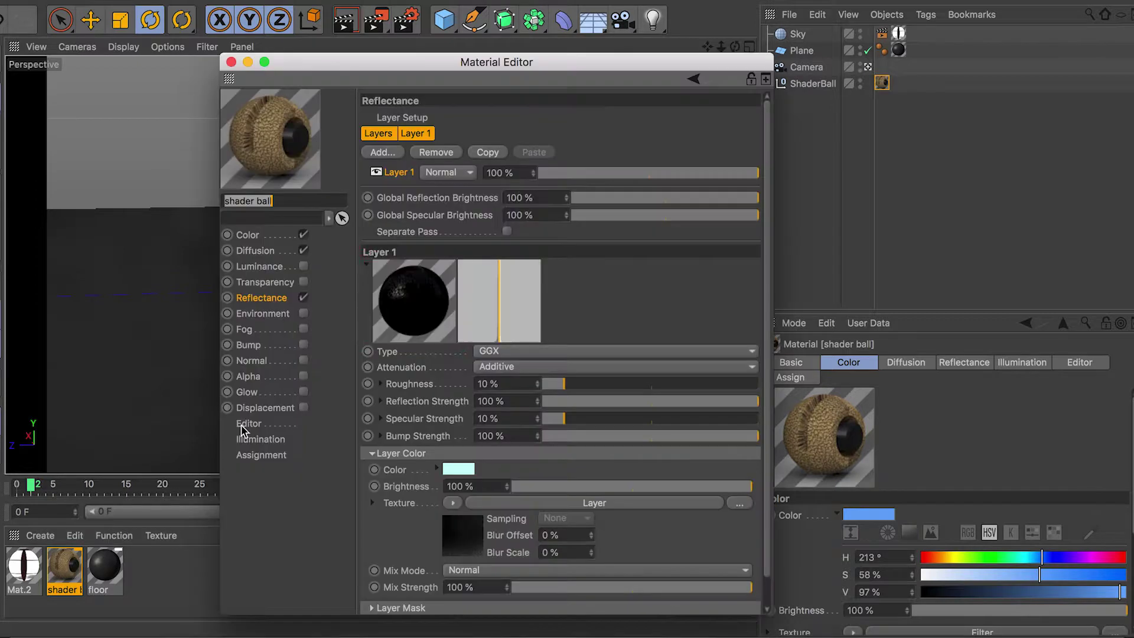
{"action": "left_click", "coordinate": [261, 303]}
{"action": "left_click", "coordinate": [395, 175]}
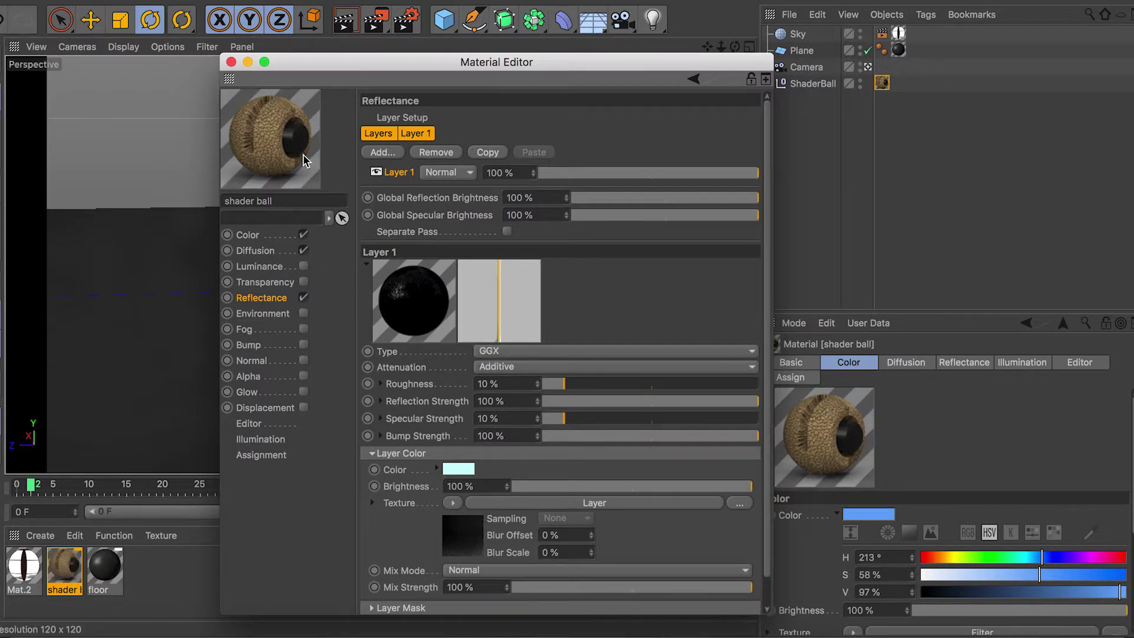
{"action": "left_click_drag", "start_coordinate": [402, 67], "coordinate": [496, 36]}
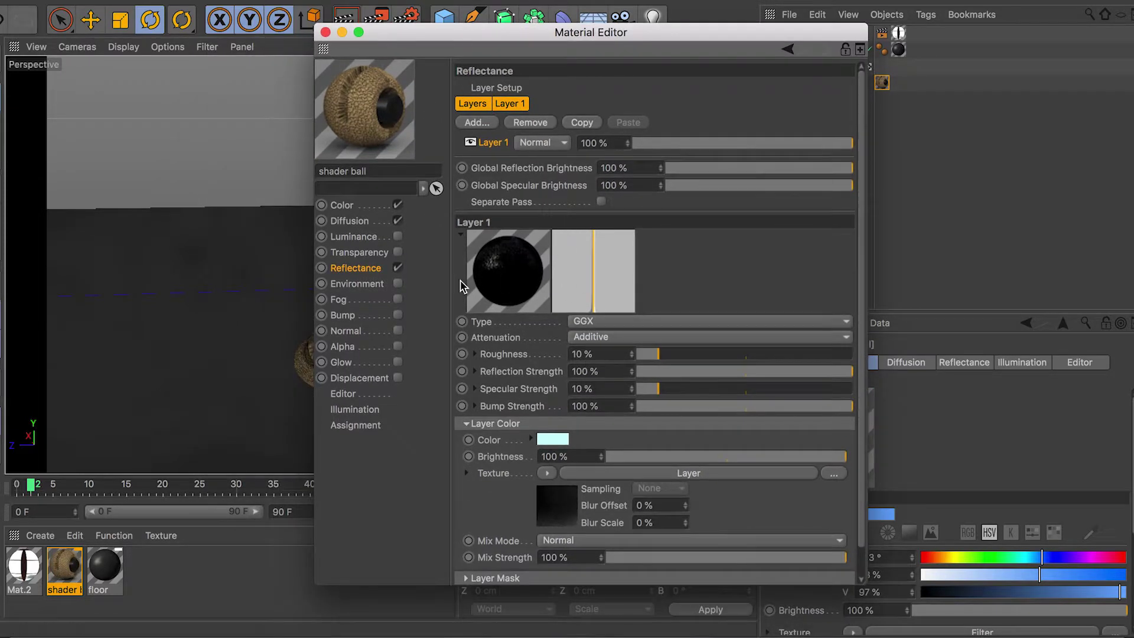
{"action": "left_click", "coordinate": [479, 124]}
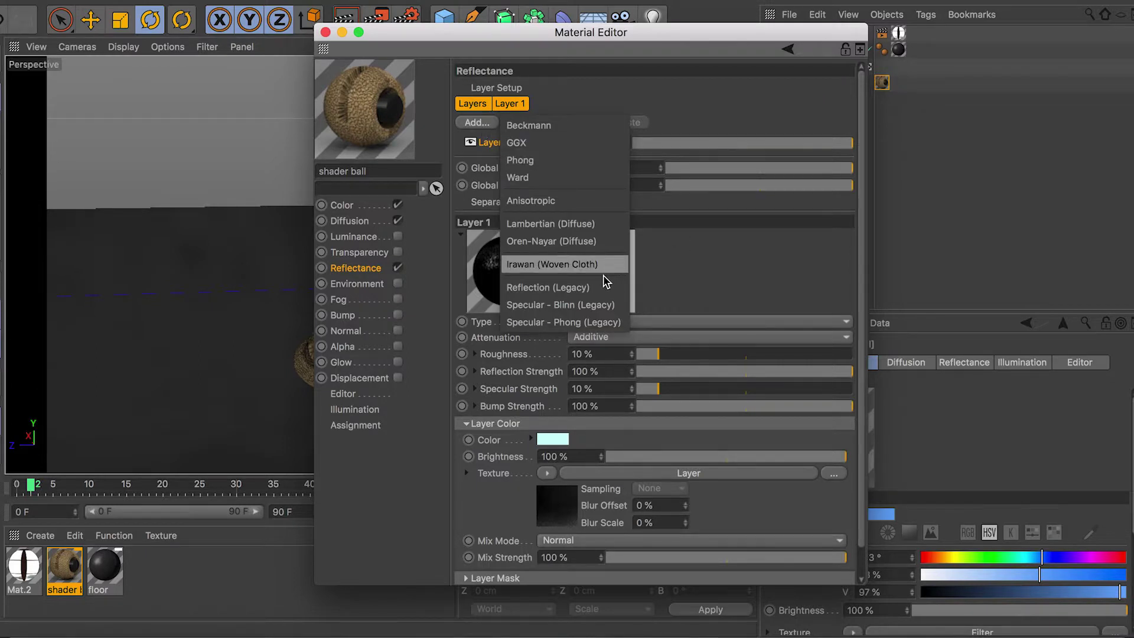
{"action": "left_click", "coordinate": [576, 304]}
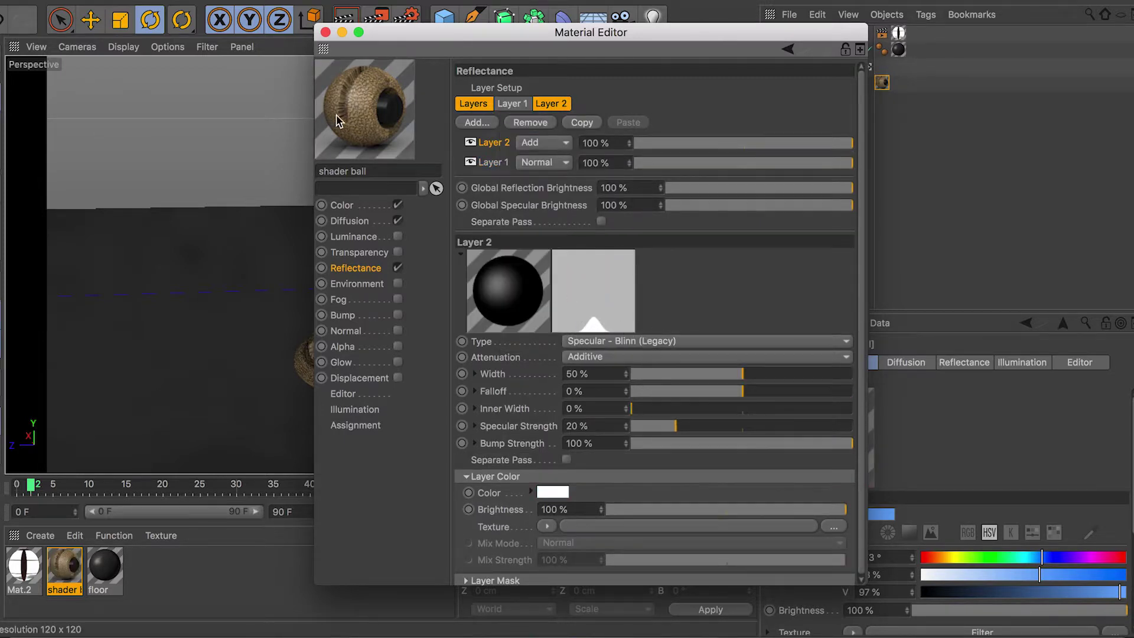
Open a separate material preview window and set Layer 2's specular width to 10 %
{"action": "right_click", "coordinate": [353, 108]}
{"action": "left_click", "coordinate": [431, 9]}
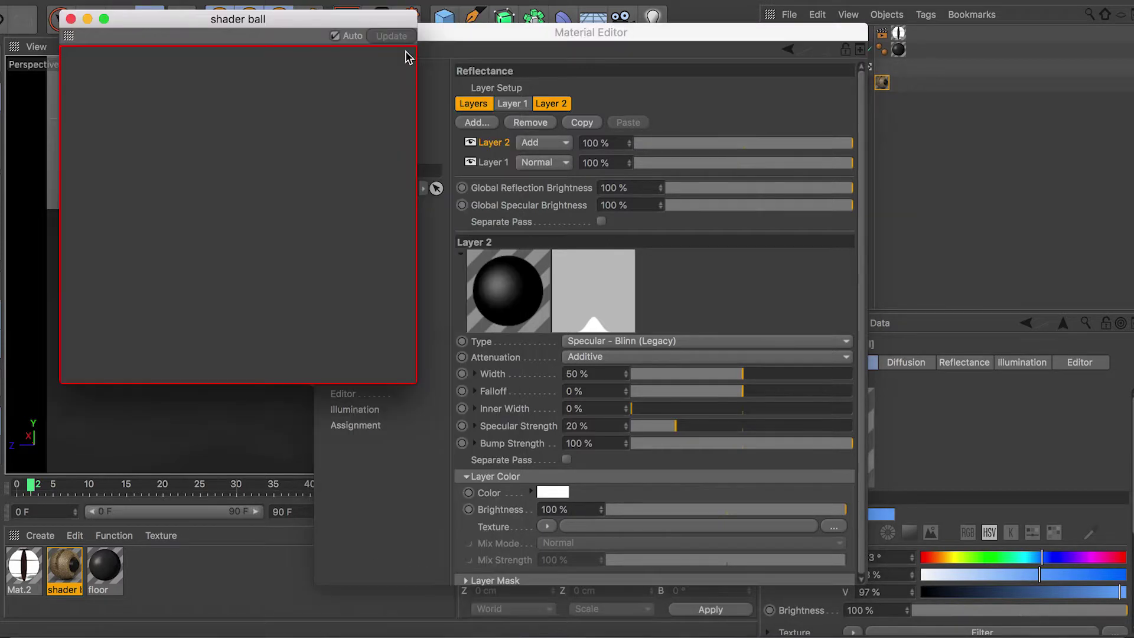
{"action": "left_click_drag", "start_coordinate": [511, 34], "coordinate": [619, 12]}
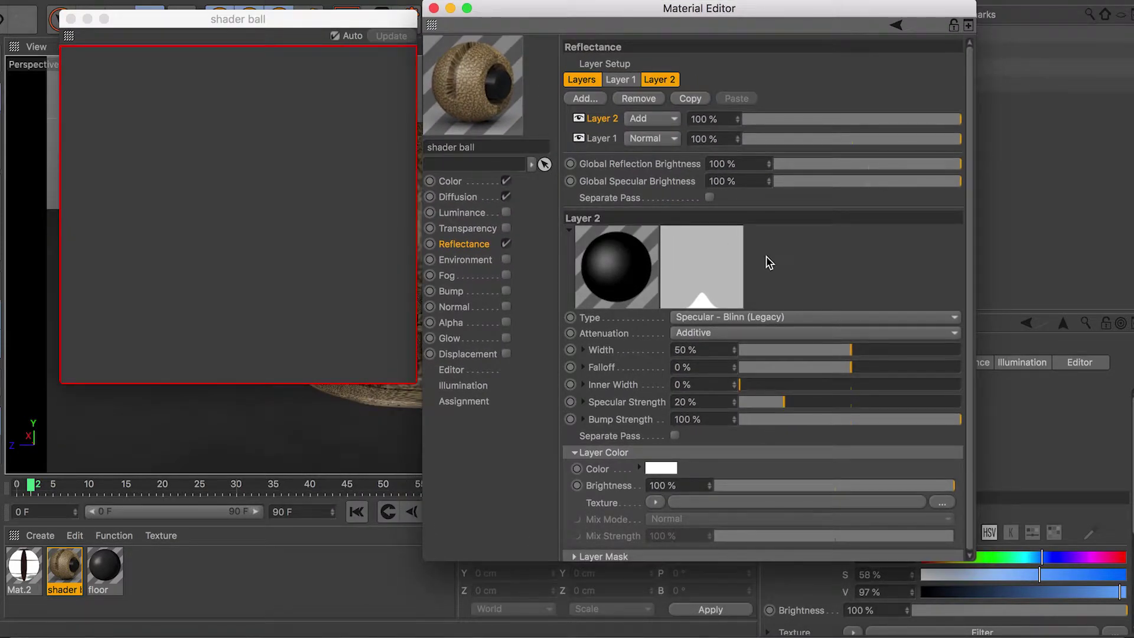
{"action": "left_click", "coordinate": [766, 350]}
{"action": "left_click_drag", "start_coordinate": [765, 349], "coordinate": [762, 349]}
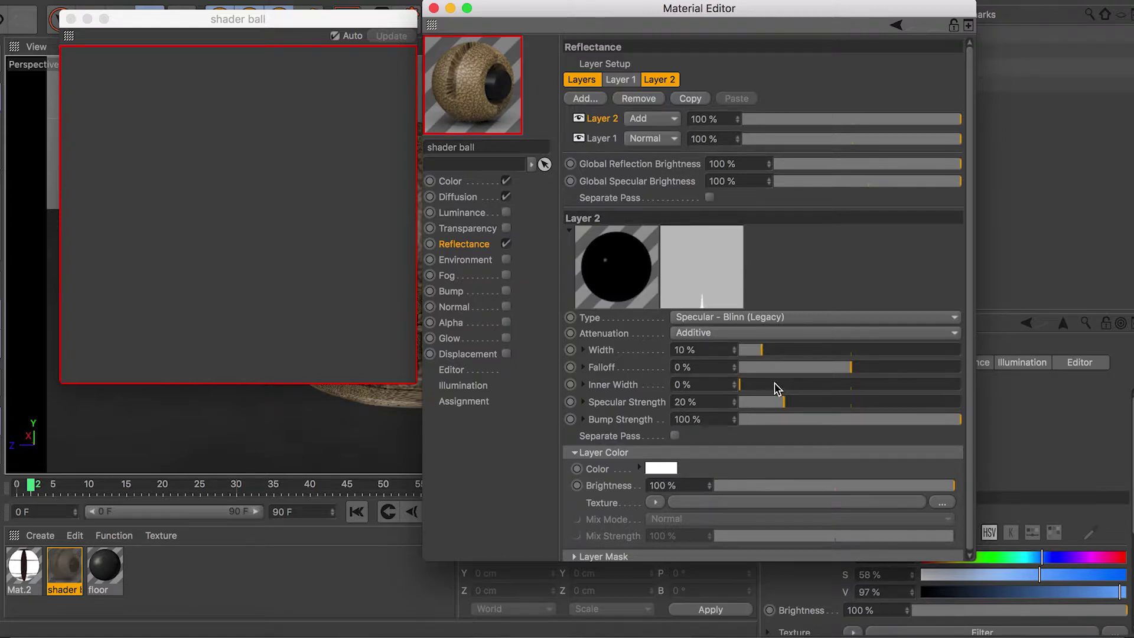
Close the separate preview window and switch the material editor's preview to the Huge size
{"action": "left_click", "coordinate": [71, 19]}
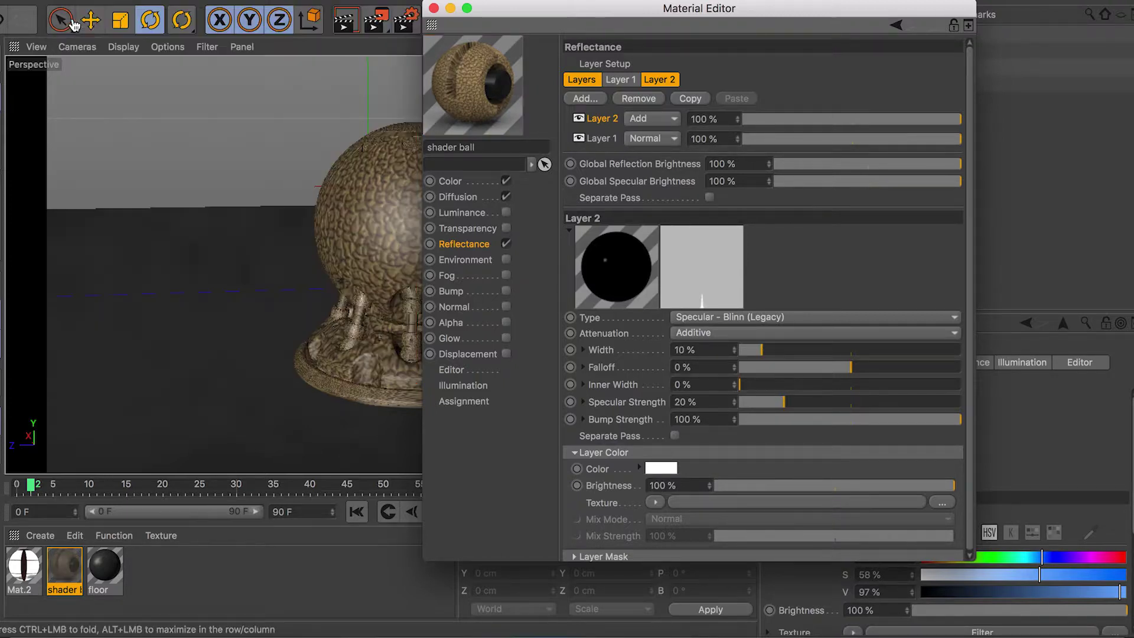
{"action": "right_click", "coordinate": [480, 94]}
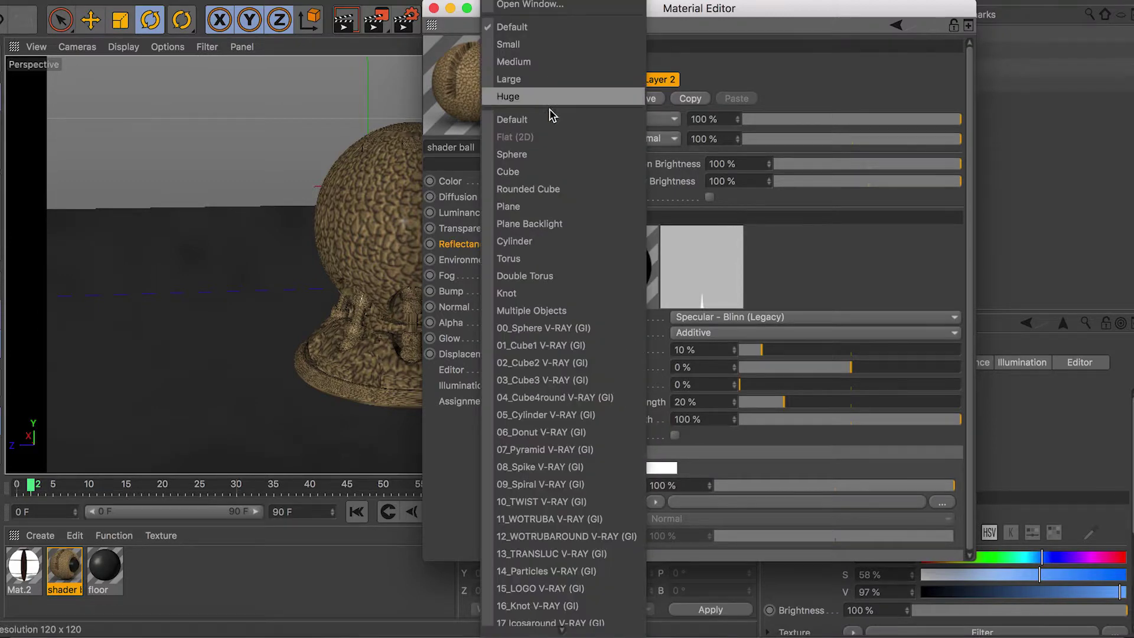
{"action": "left_click", "coordinate": [541, 95]}
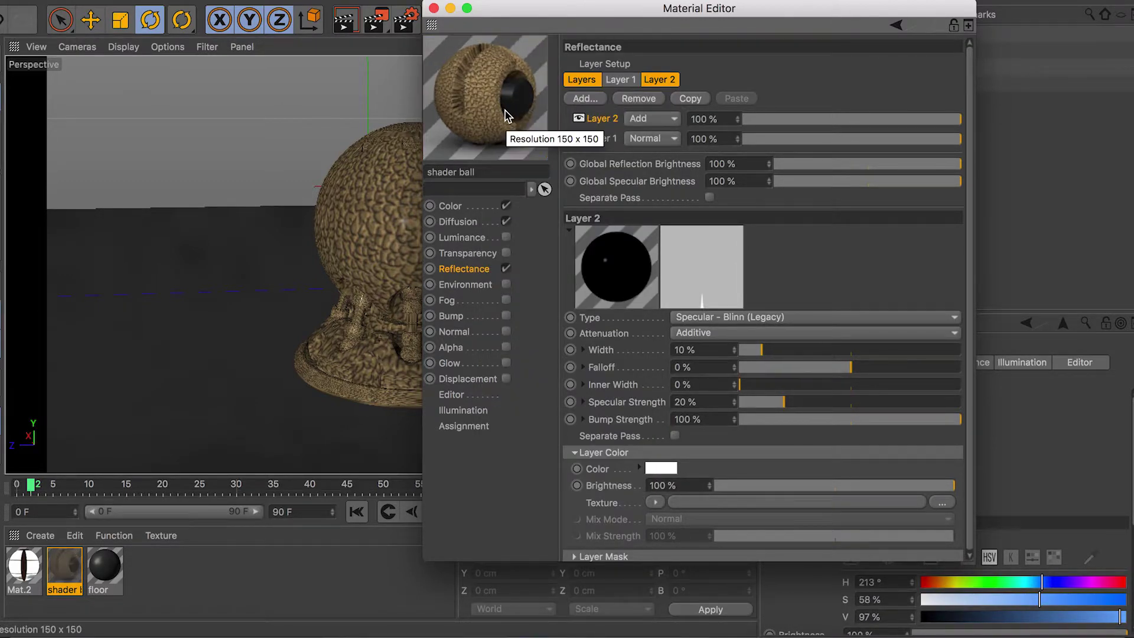
Set Layer 2's color to a slightly yellowish off-white with a value of 95 %
{"action": "left_click", "coordinate": [664, 470]}
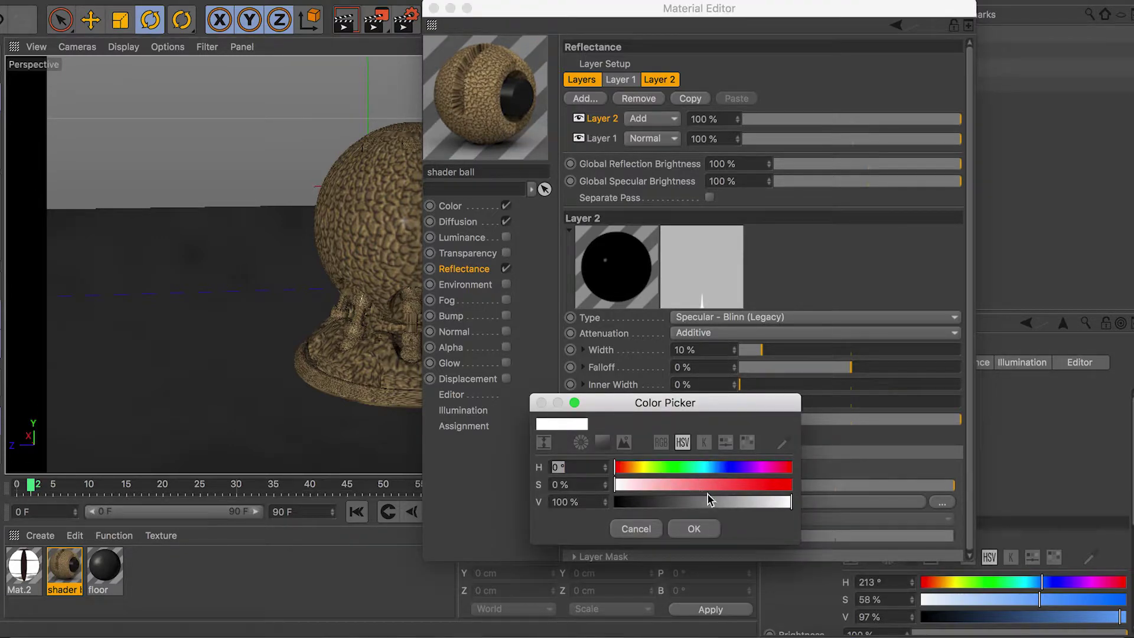
{"action": "left_click", "coordinate": [781, 502]}
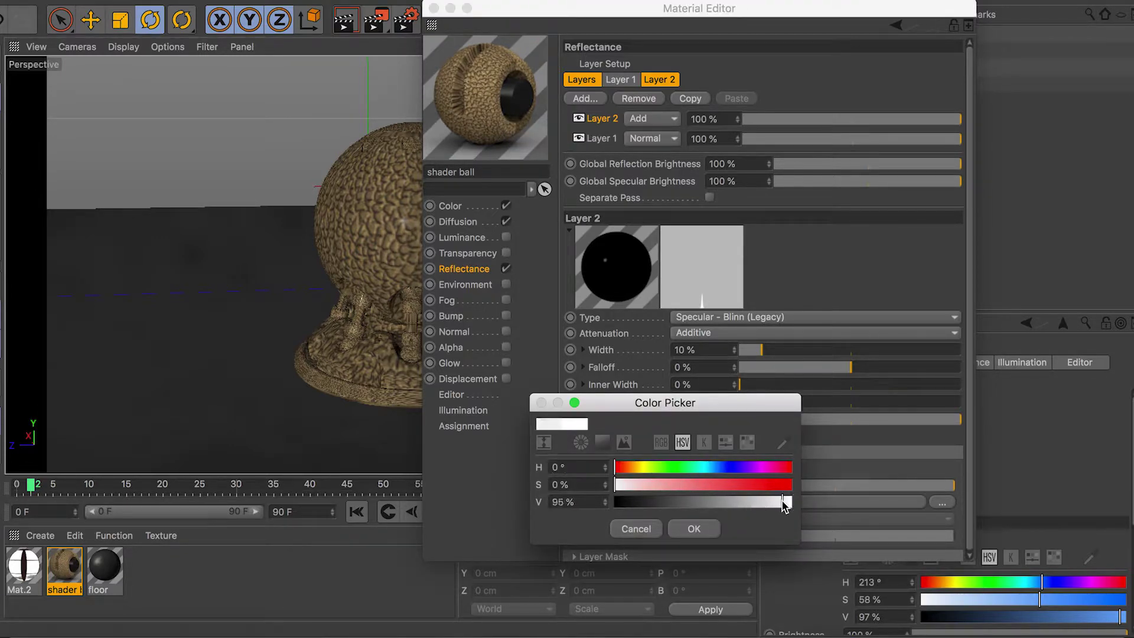
{"action": "left_click", "coordinate": [645, 466]}
{"action": "left_click_drag", "start_coordinate": [633, 486], "coordinate": [622, 489]}
{"action": "left_click", "coordinate": [693, 529]}
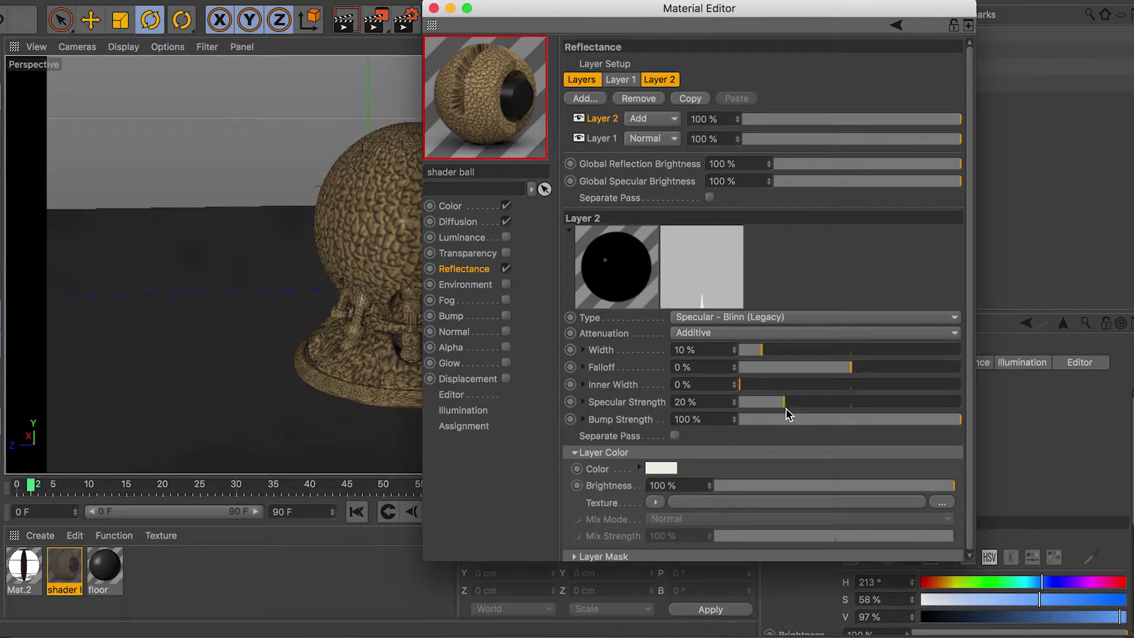
Set Layer 2's specular strength to 75 %, falloff to -4 % and width to 15 %, toggling the layer's visibility to compare
{"action": "left_click_drag", "start_coordinate": [839, 406], "coordinate": [909, 409]}
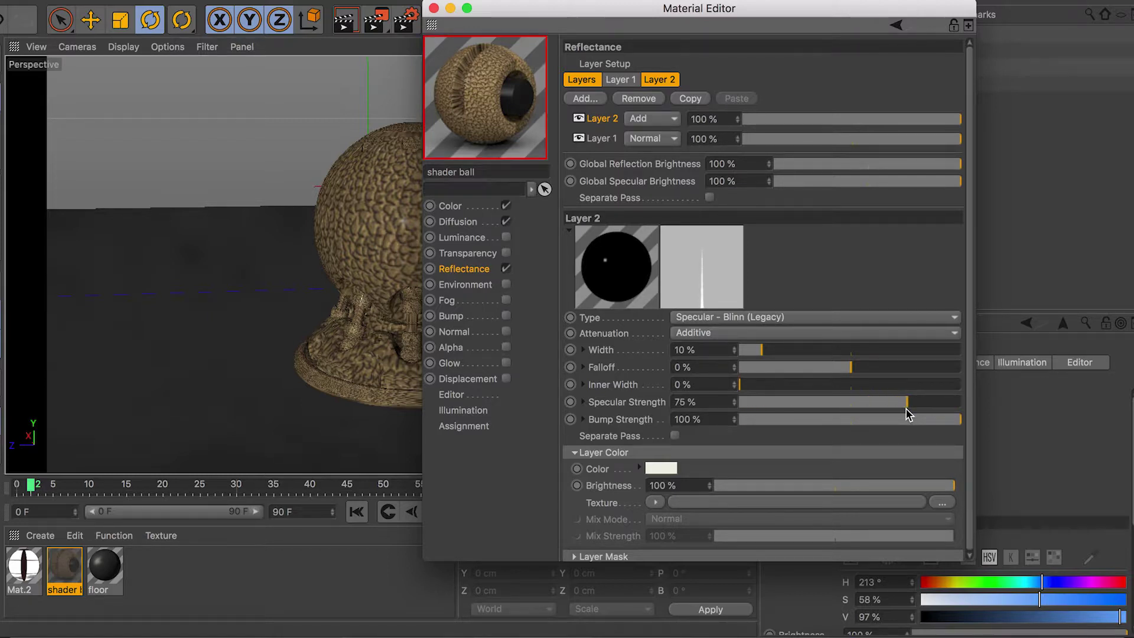
{"action": "left_click_drag", "start_coordinate": [850, 371], "coordinate": [847, 369]}
{"action": "left_click", "coordinate": [776, 349]}
{"action": "left_click_drag", "start_coordinate": [778, 350], "coordinate": [775, 349]}
{"action": "left_click", "coordinate": [578, 119]}
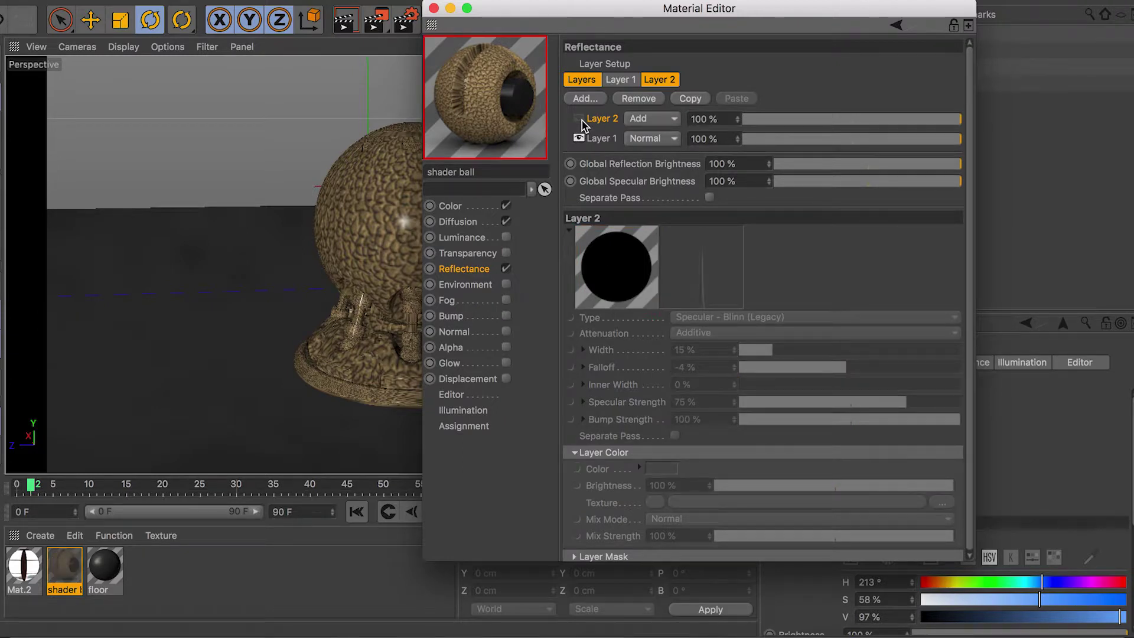
{"action": "left_click", "coordinate": [579, 119]}
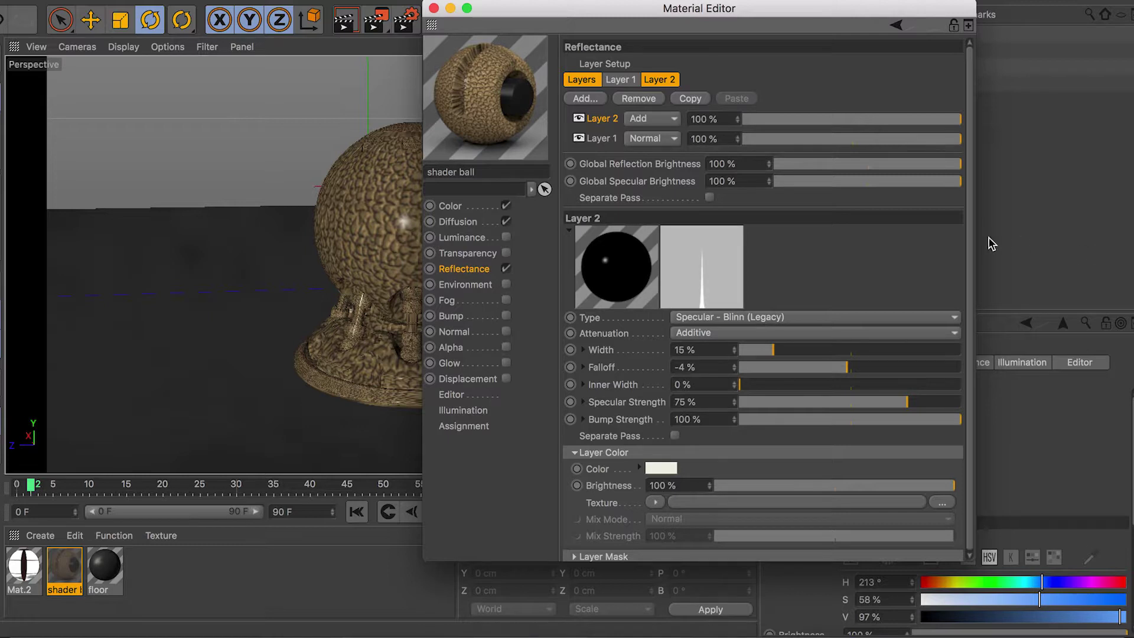
Enable the Bump channel of the shader ball material
{"action": "scroll", "coordinate": [968, 262], "scroll_direction": "down", "scroll_amount": 1}
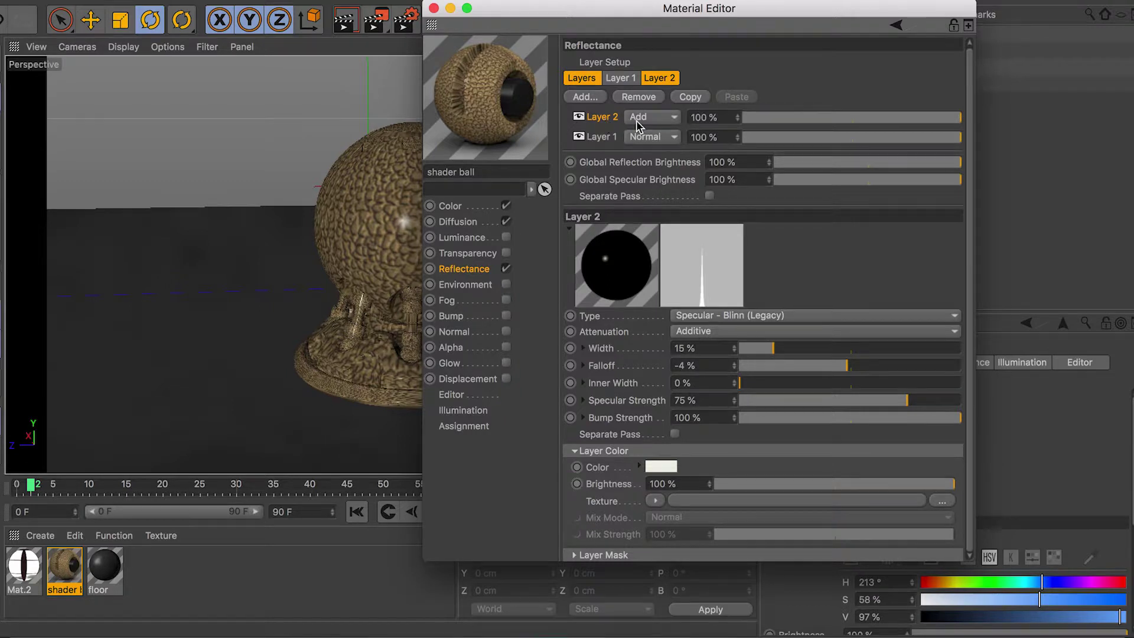
{"action": "left_click", "coordinate": [480, 286]}
{"action": "left_click", "coordinate": [466, 319]}
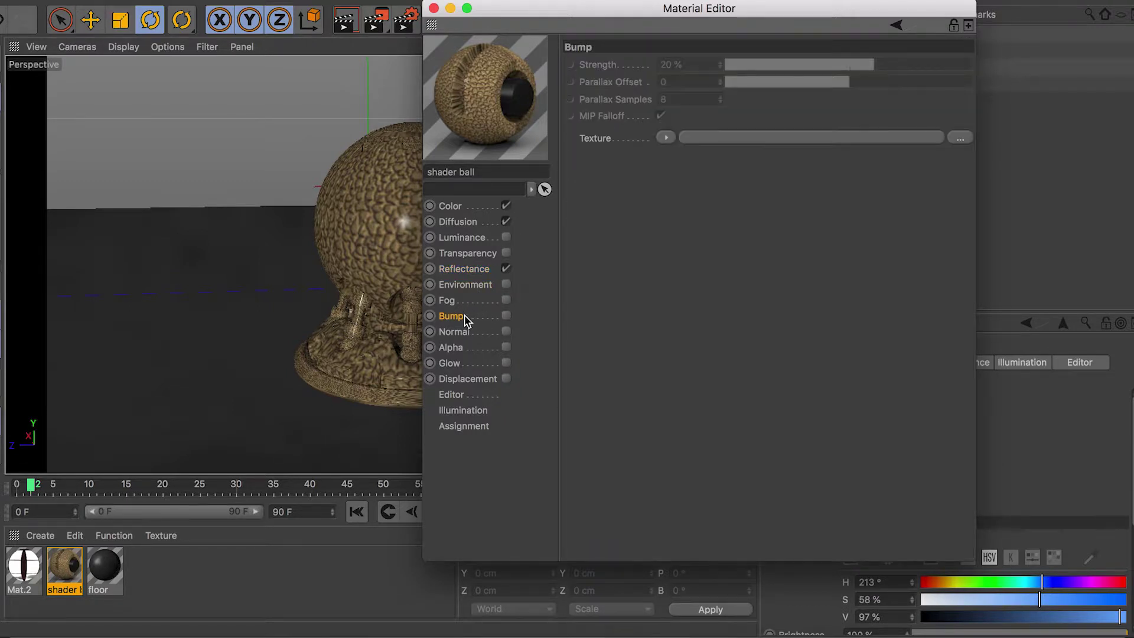
{"action": "left_click", "coordinate": [463, 334]}
{"action": "left_click", "coordinate": [459, 322]}
{"action": "left_click", "coordinate": [507, 317]}
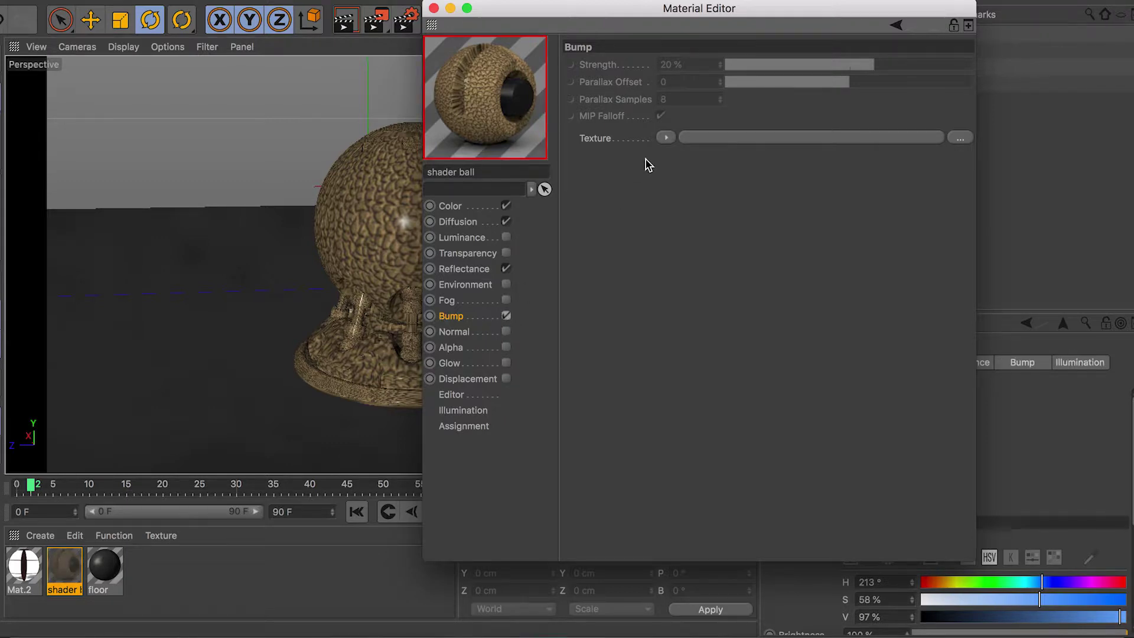
Load bump.png as the bump texture without copying it to the project, and set the bump strength to 10 %
{"action": "left_click", "coordinate": [665, 137]}
{"action": "left_click", "coordinate": [706, 168]}
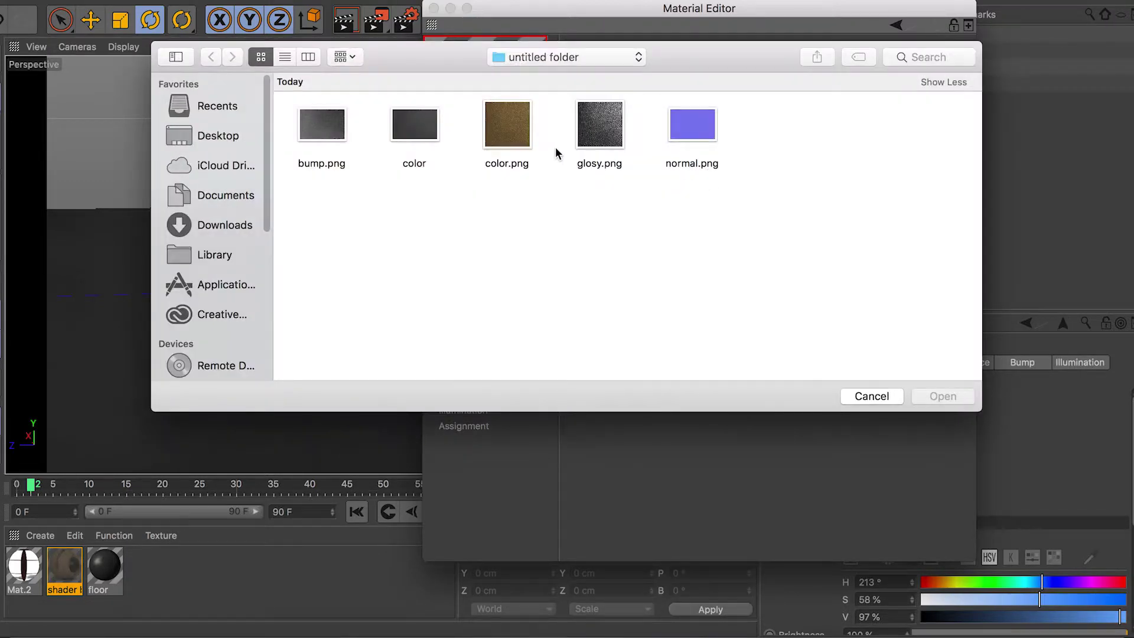
{"action": "left_click", "coordinate": [319, 133]}
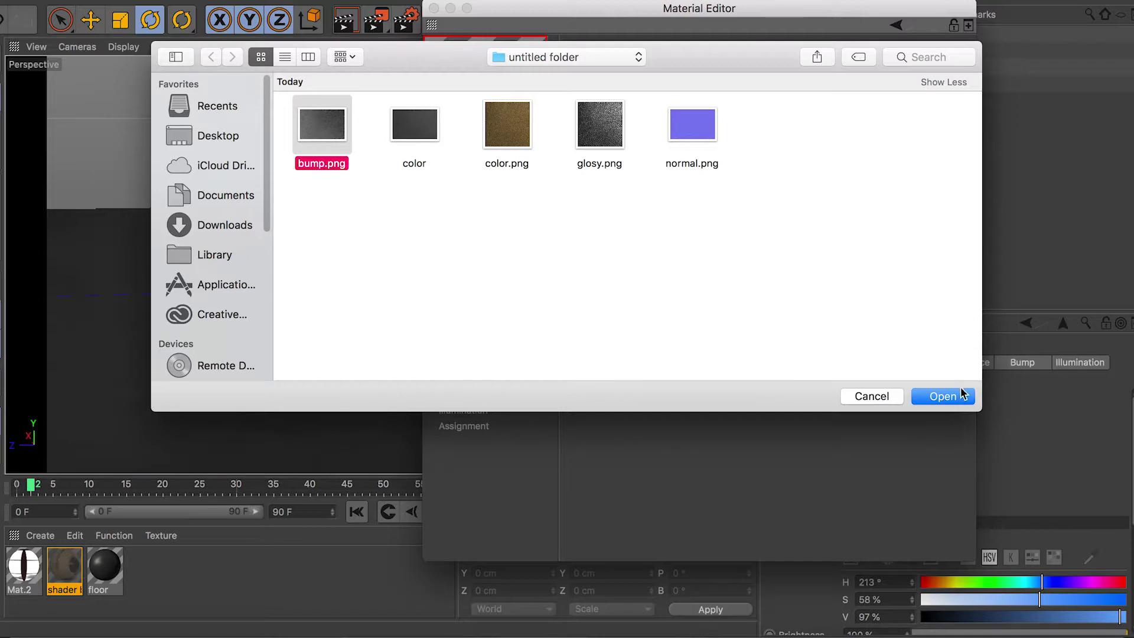
{"action": "left_click", "coordinate": [943, 396]}
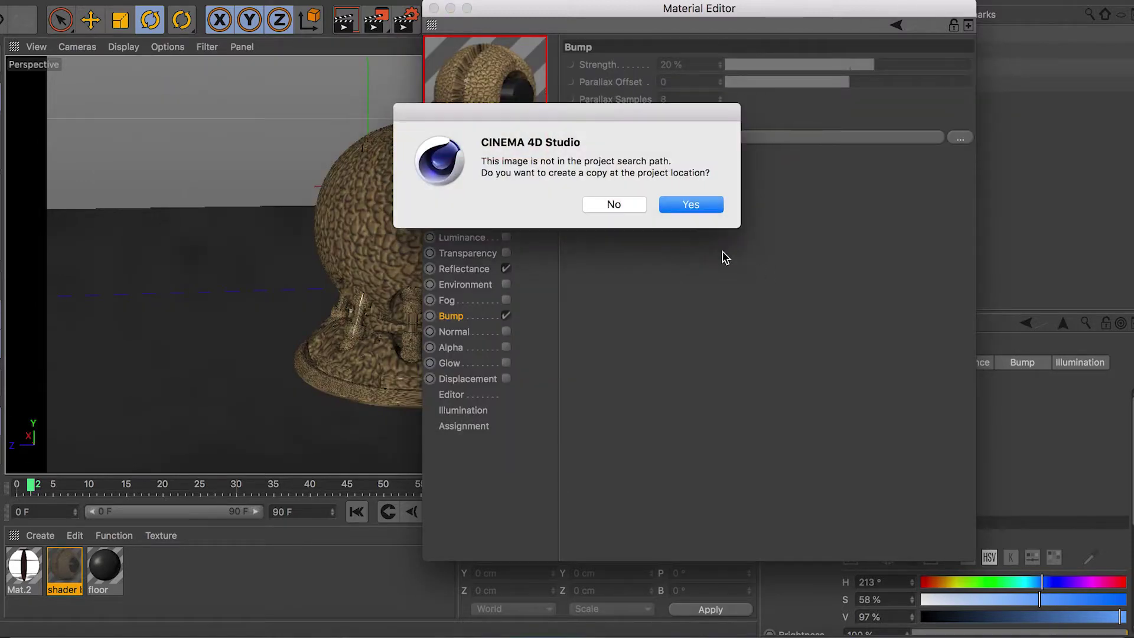
{"action": "left_click", "coordinate": [618, 204]}
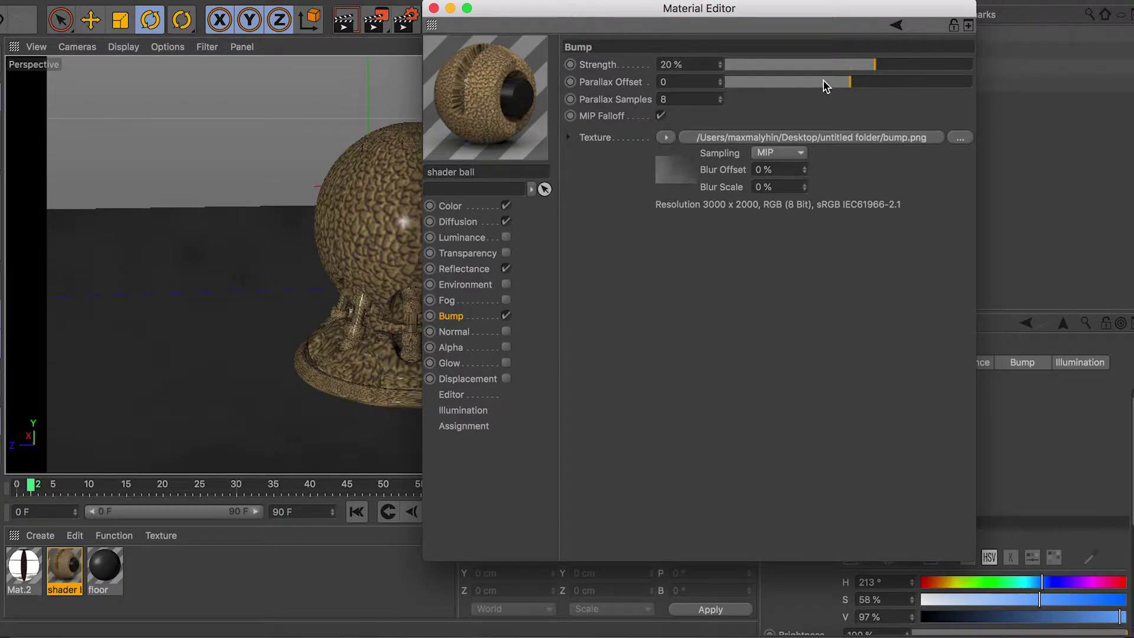
{"action": "left_click_drag", "start_coordinate": [858, 68], "coordinate": [860, 68]}
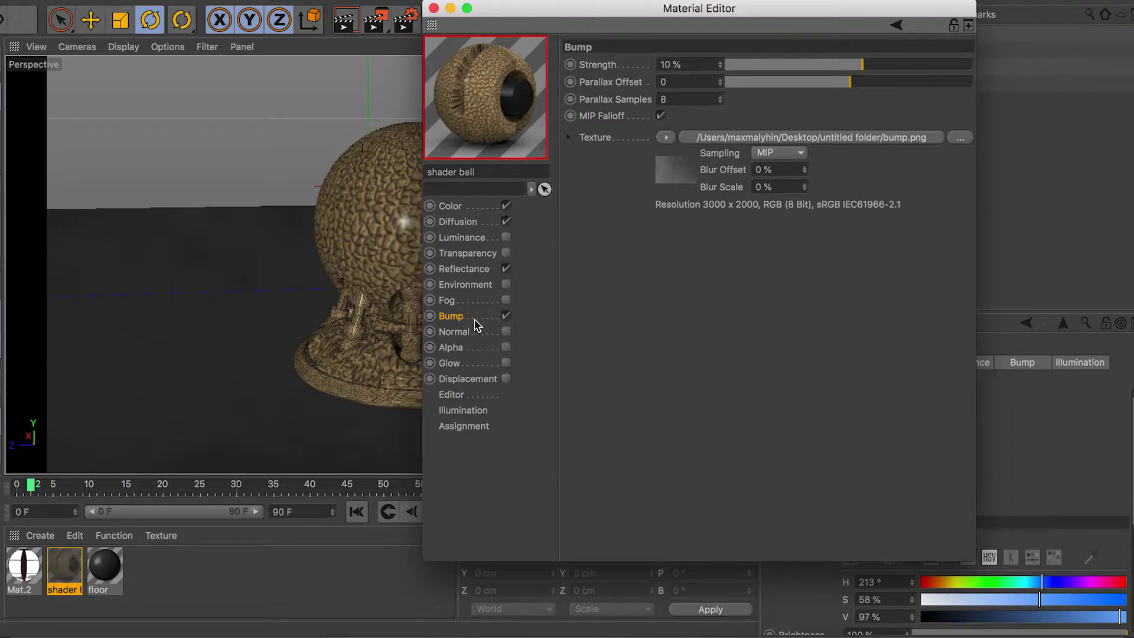
Enable the Normal channel and load normal.png as its texture without copying it to the project
{"action": "left_click", "coordinate": [455, 332]}
{"action": "left_click", "coordinate": [506, 331]}
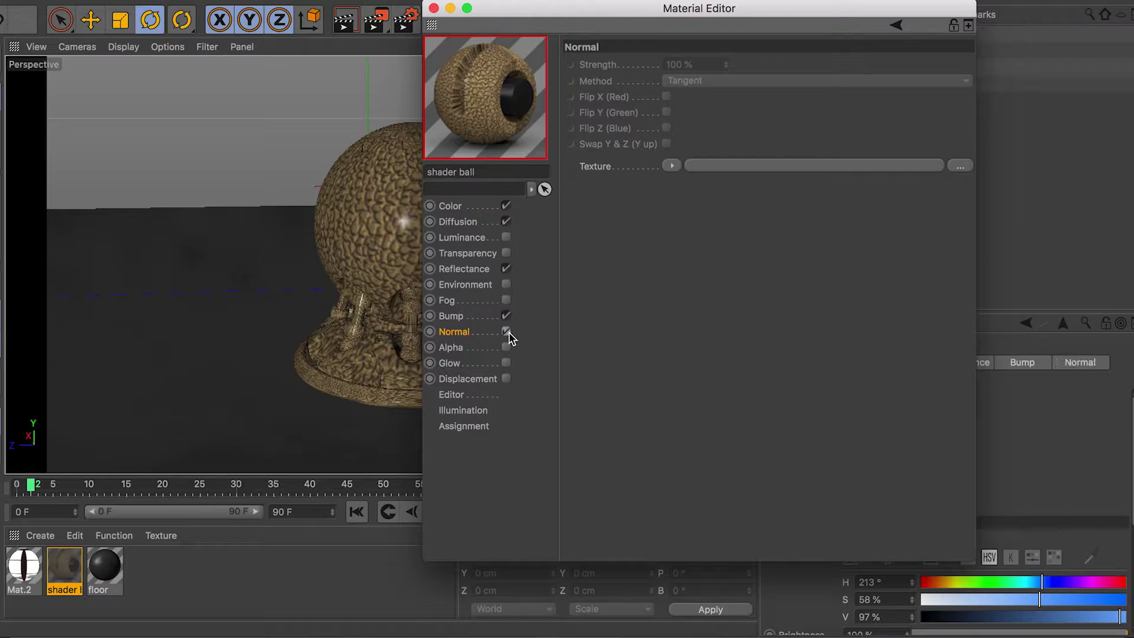
{"action": "left_click", "coordinate": [672, 165]}
{"action": "left_click", "coordinate": [735, 197]}
{"action": "left_click", "coordinate": [689, 142]}
{"action": "left_click", "coordinate": [940, 397]}
{"action": "left_click", "coordinate": [625, 206]}
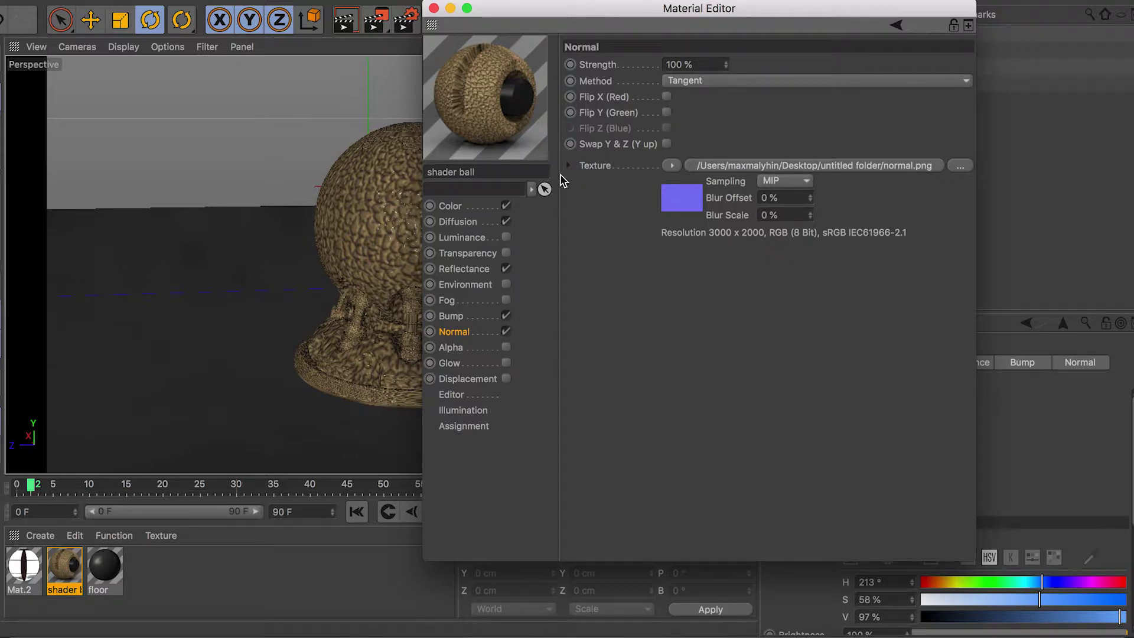
Close the material editor and render the scene to the Picture Viewer
{"action": "left_click", "coordinate": [433, 8]}
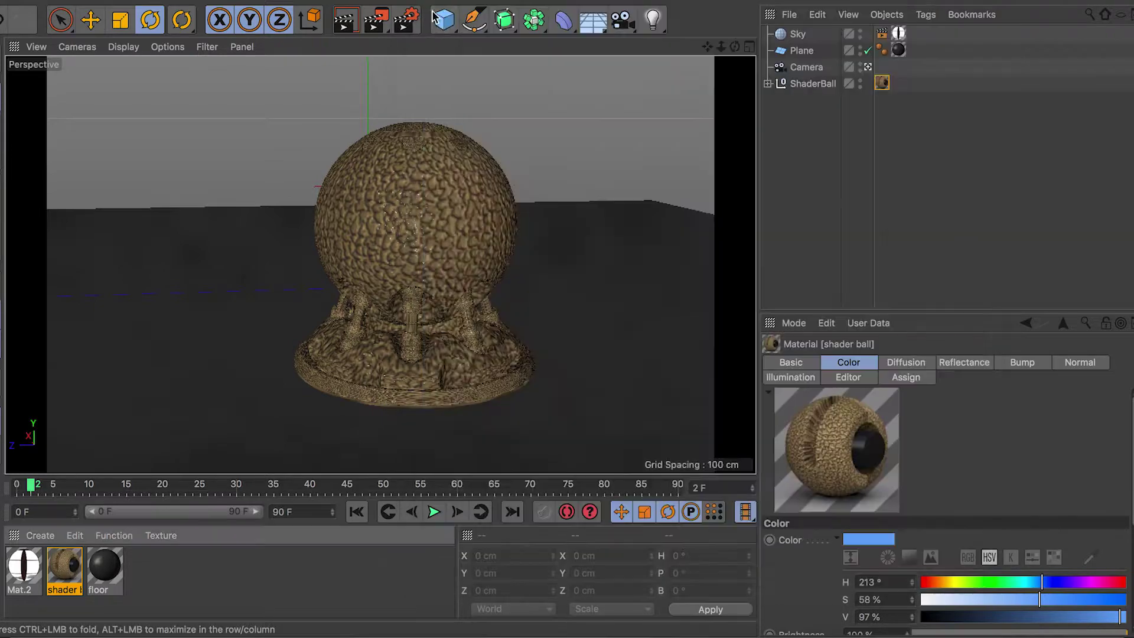
{"action": "left_click", "coordinate": [378, 27]}
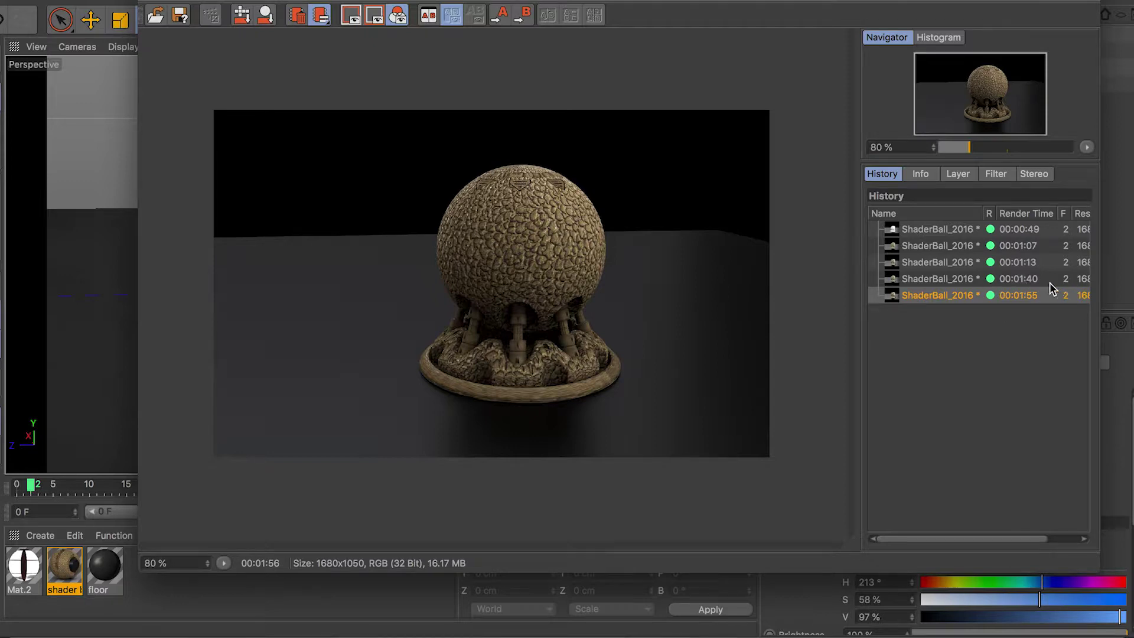
Compare the latest render with the previous one up close, checking the scales' relief and highlights on the ball and base
{"action": "left_click", "coordinate": [932, 279]}
{"action": "scroll", "coordinate": [534, 299], "scroll_direction": "down", "scroll_amount": 2}
{"action": "scroll", "coordinate": [539, 296], "scroll_direction": "up", "scroll_amount": 4}
{"action": "scroll", "coordinate": [576, 290], "scroll_direction": "up", "scroll_amount": 5}
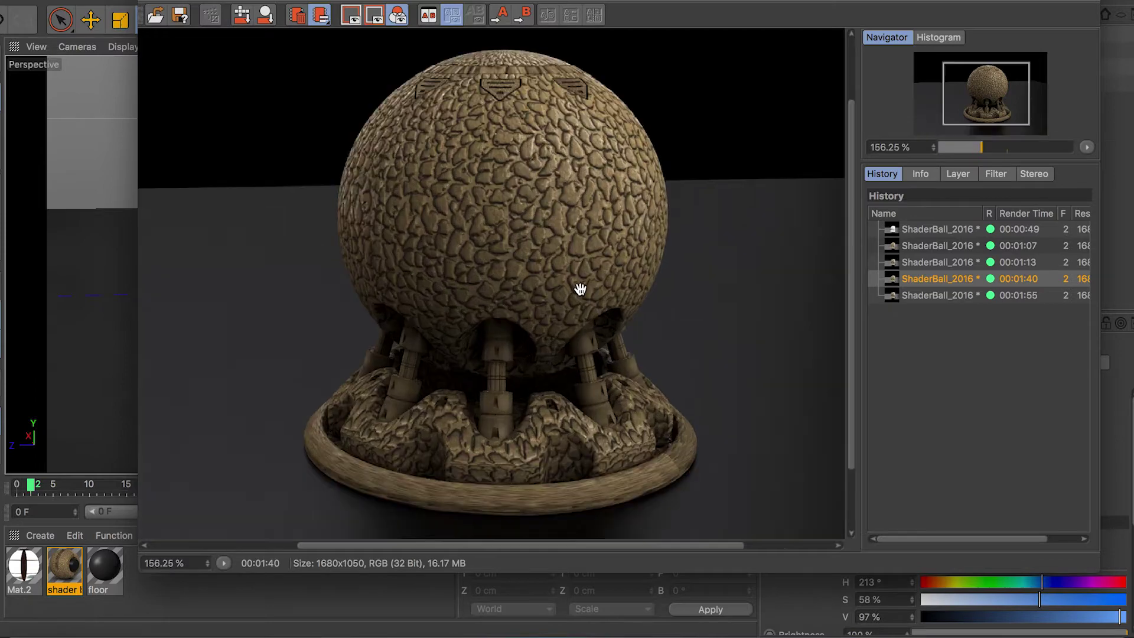
{"action": "scroll", "coordinate": [580, 289], "scroll_direction": "down", "scroll_amount": 4}
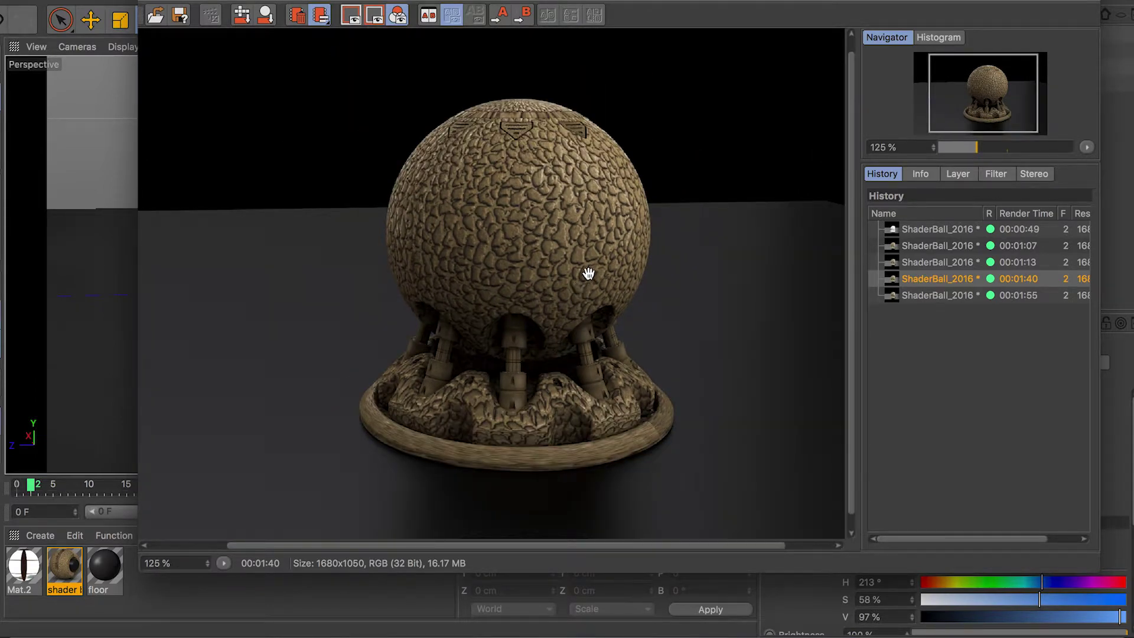
{"action": "left_click", "coordinate": [944, 296]}
{"action": "left_click", "coordinate": [936, 279]}
{"action": "left_click", "coordinate": [936, 292]}
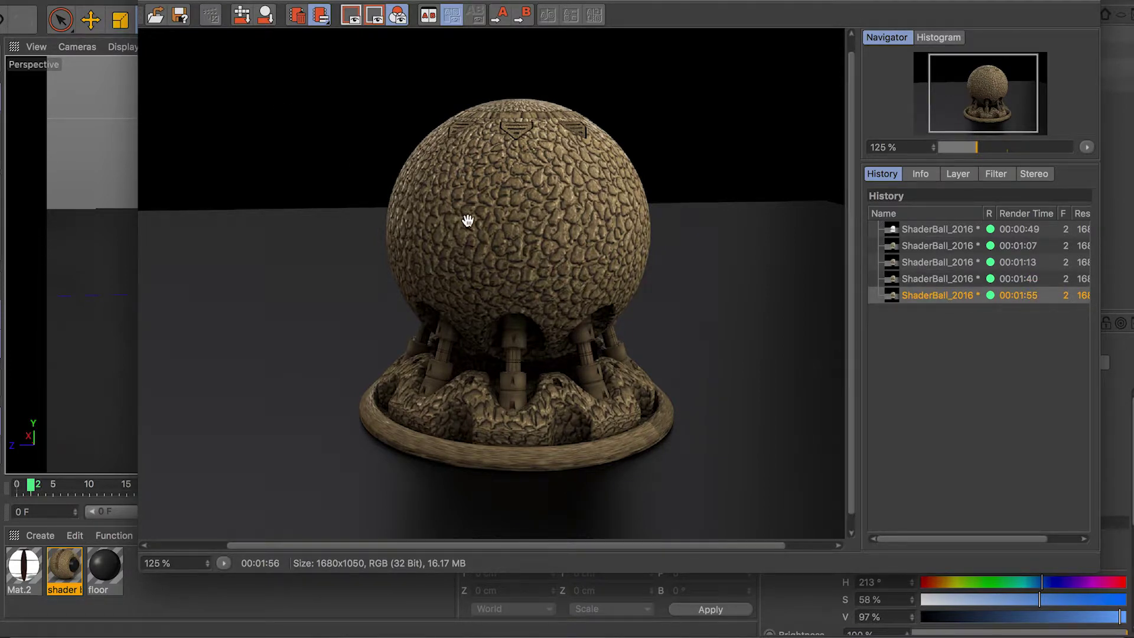
{"action": "left_click", "coordinate": [942, 285]}
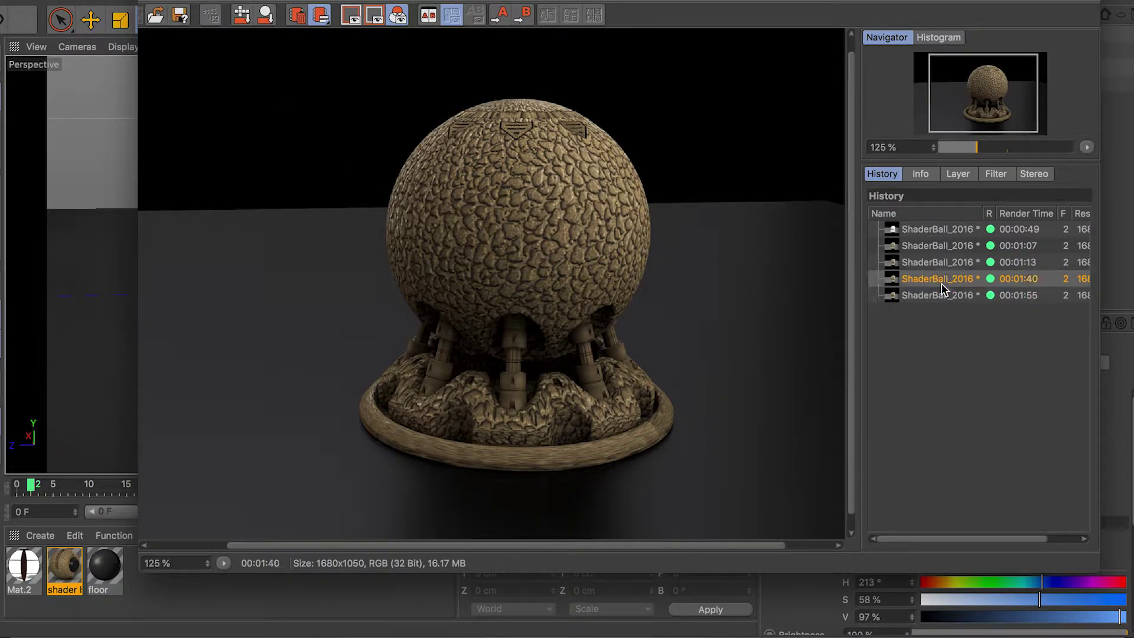
{"action": "left_click", "coordinate": [940, 293]}
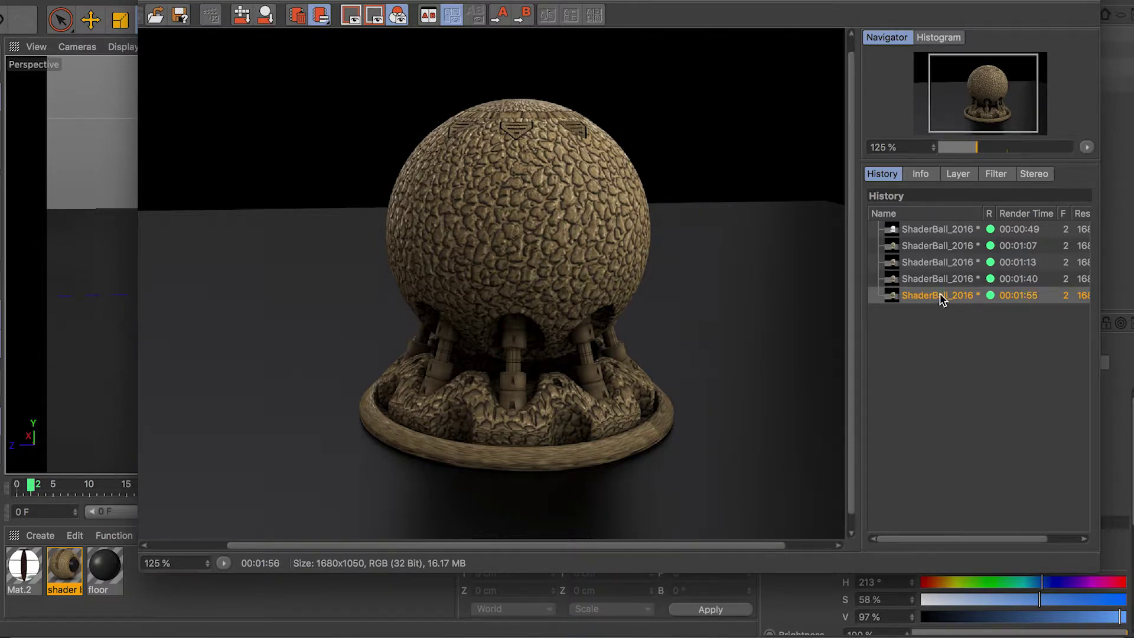
{"action": "left_click", "coordinate": [933, 281]}
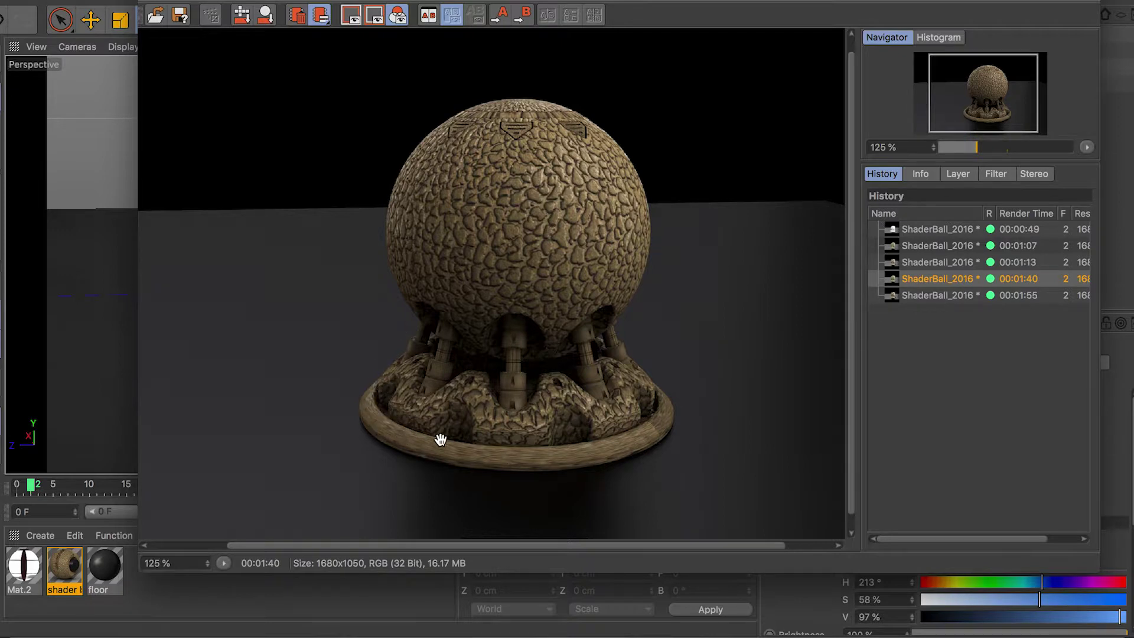
{"action": "left_click", "coordinate": [946, 298]}
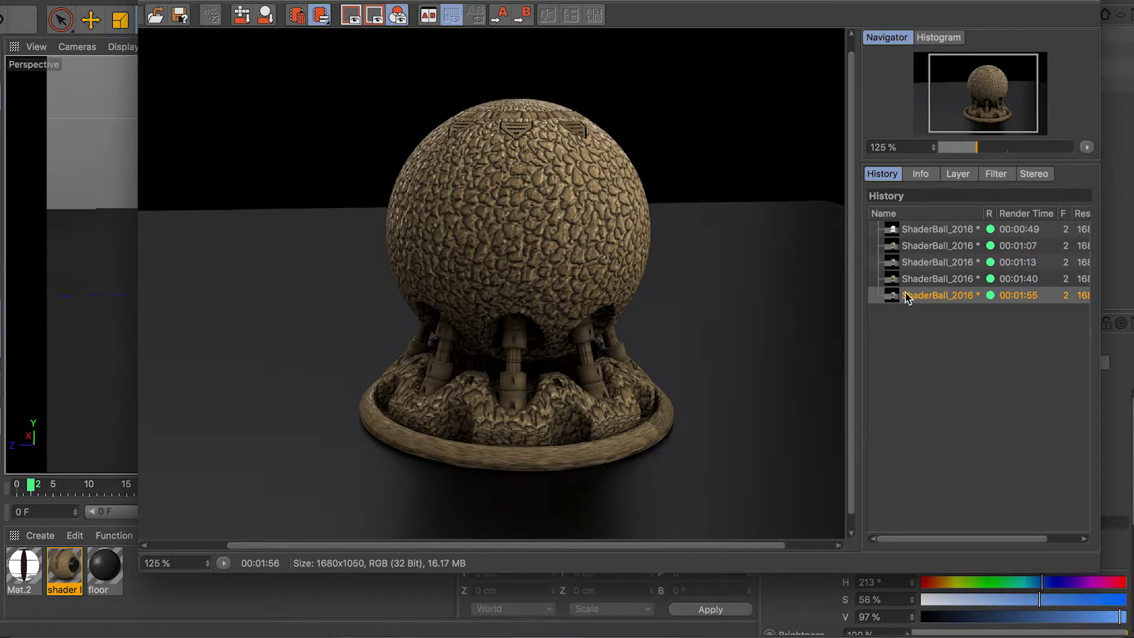
{"action": "left_click", "coordinate": [922, 283]}
{"action": "left_click", "coordinate": [935, 296]}
{"action": "left_click", "coordinate": [952, 283]}
{"action": "left_click", "coordinate": [947, 296]}
{"action": "left_click", "coordinate": [941, 280]}
{"action": "left_click", "coordinate": [941, 294]}
{"action": "left_click", "coordinate": [146, 2]}
Reopen the shader ball material and review its Diffusion, Displacement, Bump, Normal, Reflectance and Environment channels
{"action": "double_click", "coordinate": [65, 567]}
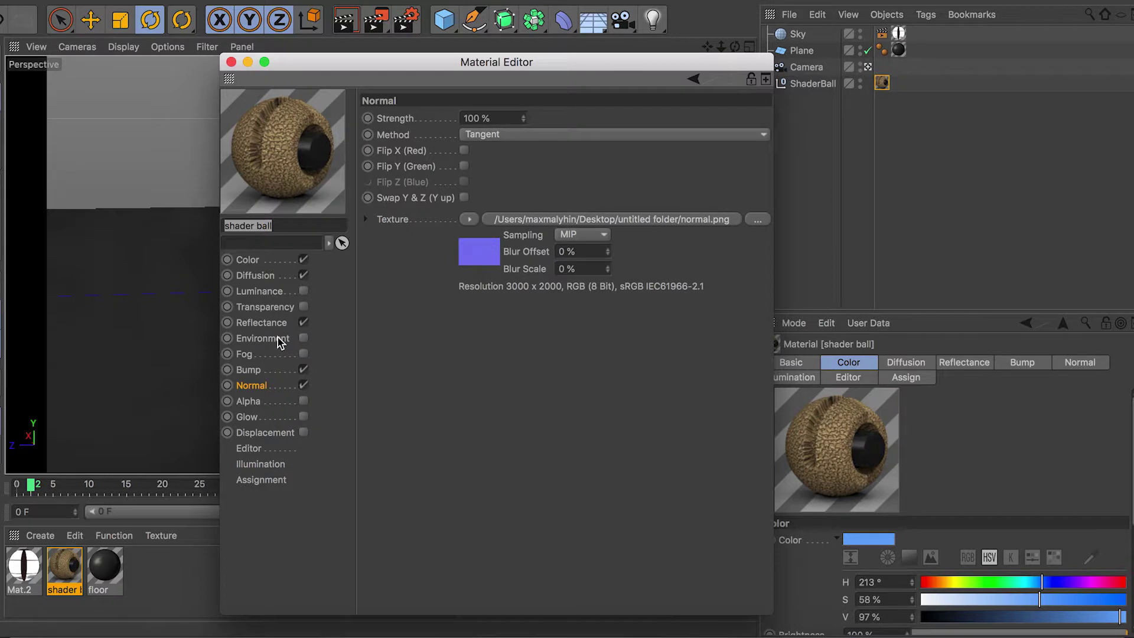
{"action": "left_click", "coordinate": [258, 276]}
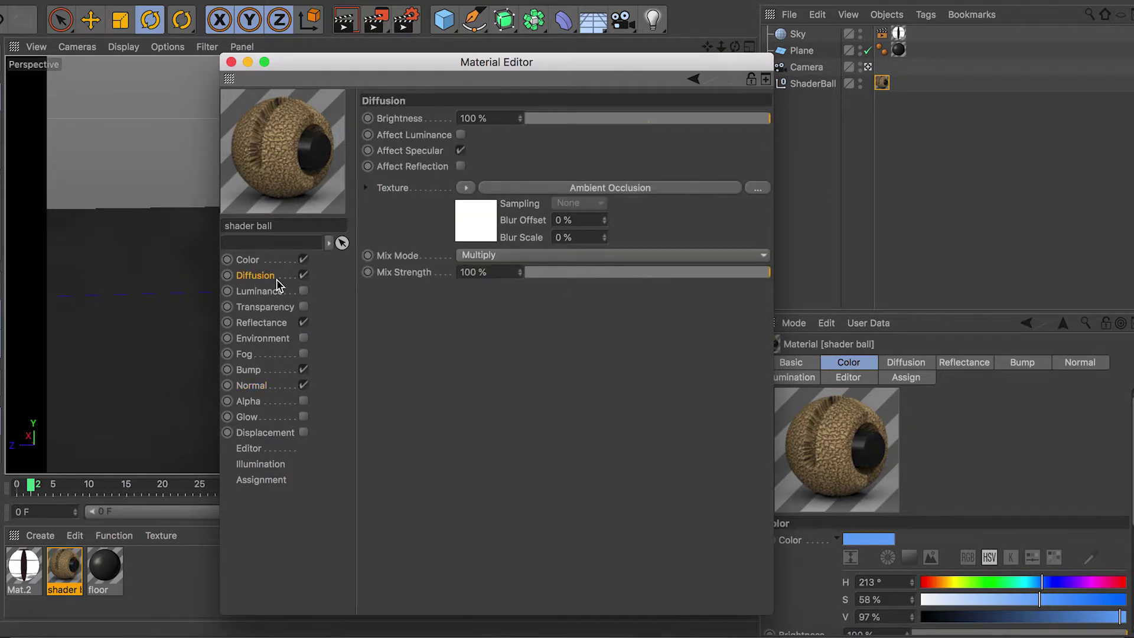
{"action": "left_click", "coordinate": [254, 417]}
{"action": "left_click", "coordinate": [254, 433]}
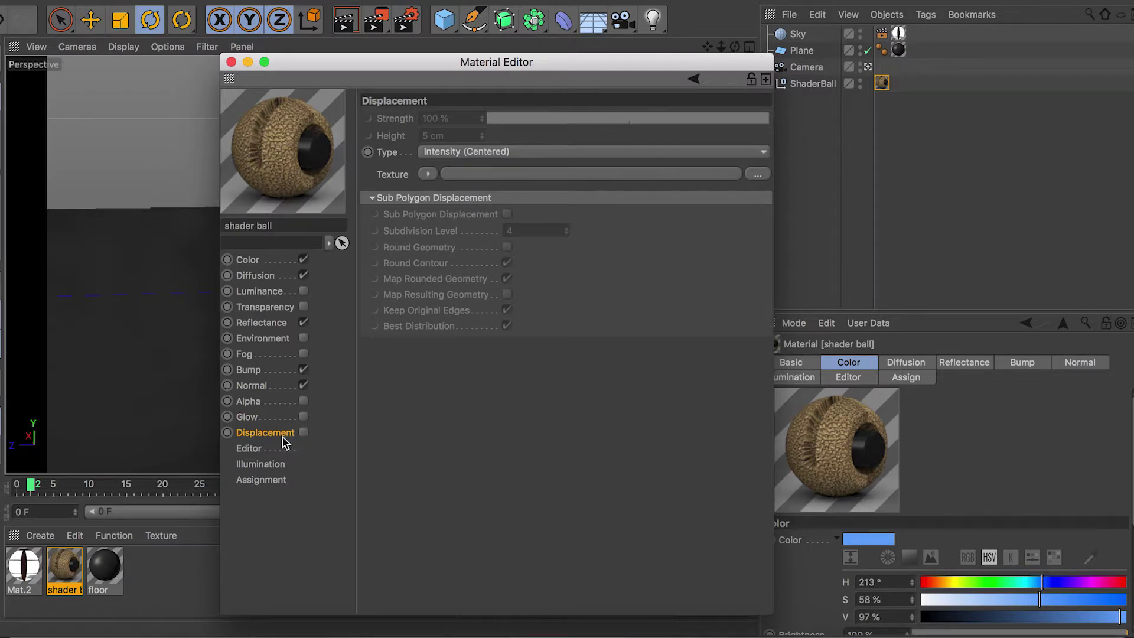
{"action": "left_click", "coordinate": [262, 371]}
{"action": "left_click", "coordinate": [259, 384]}
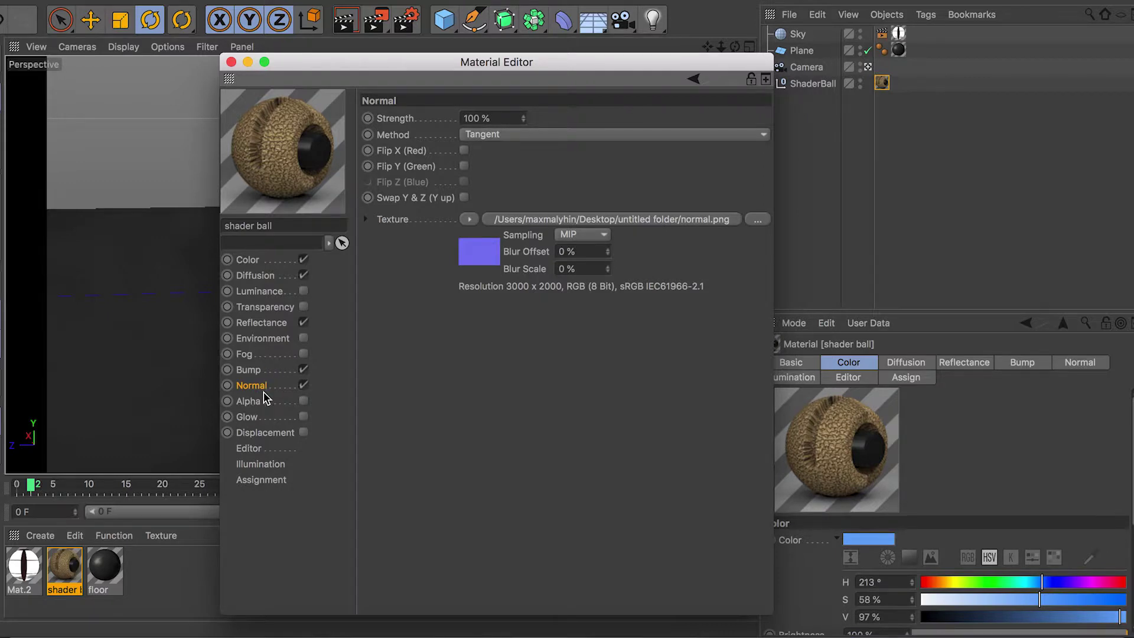
{"action": "left_click", "coordinate": [271, 323]}
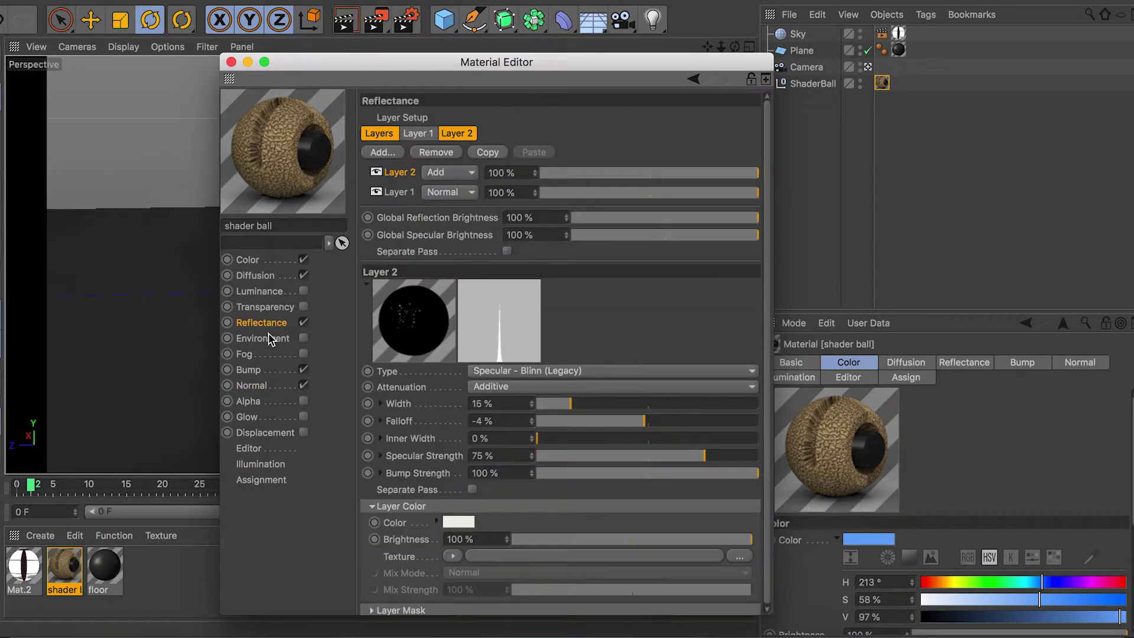
{"action": "left_click", "coordinate": [273, 338]}
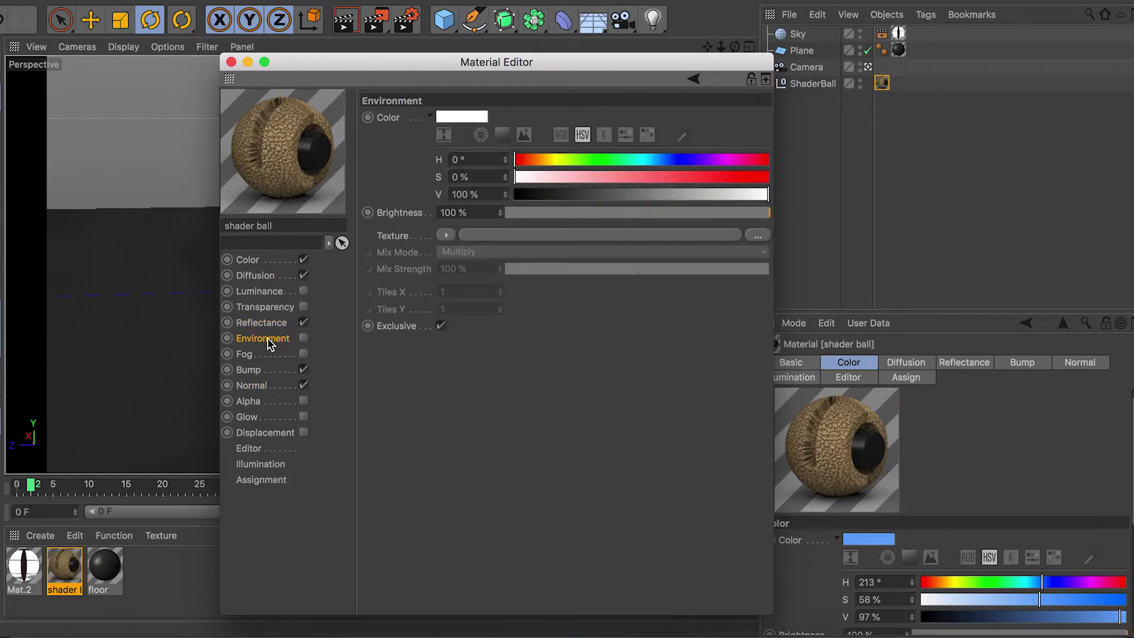
Set the strength of the shader ball material's Normal channel to 75%
{"action": "left_click", "coordinate": [254, 370]}
{"action": "left_click", "coordinate": [254, 385]}
{"action": "left_click", "coordinate": [509, 115]}
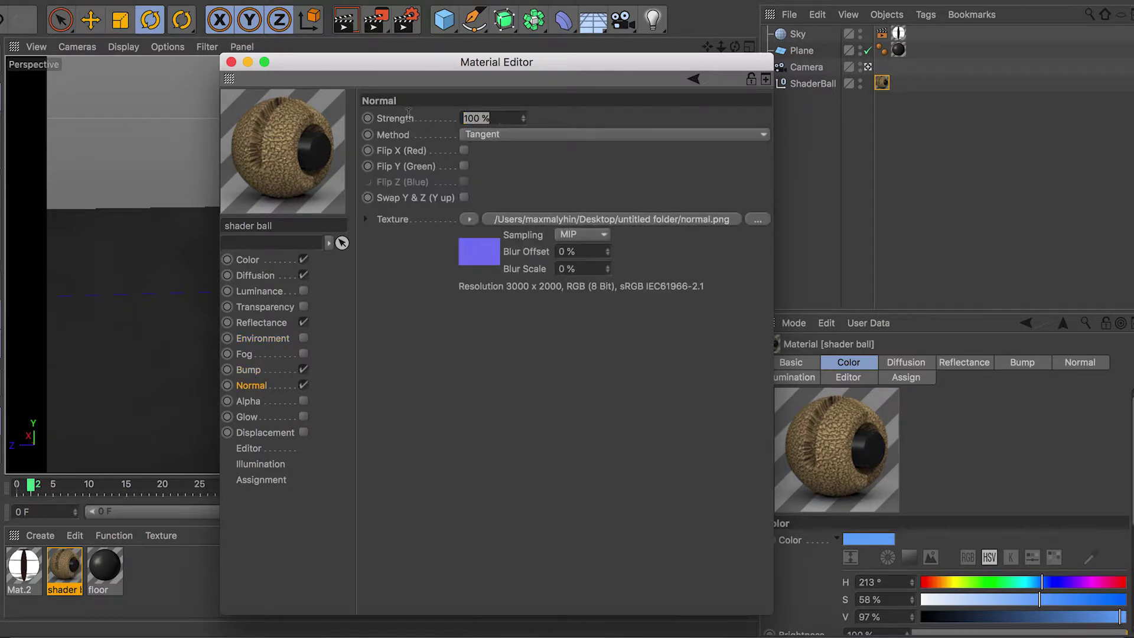
{"action": "type", "text": "75"}
{"action": "key", "text": "Return"}
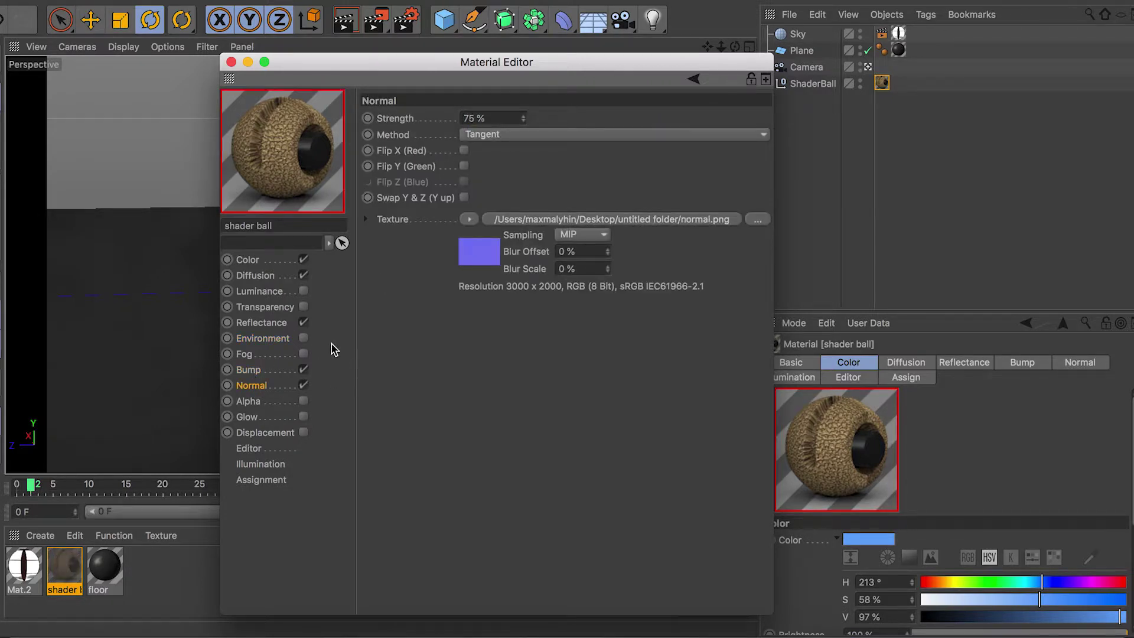
Set both the brightness and the mix strength of the Diffusion channel to 90%
{"action": "left_click", "coordinate": [260, 276]}
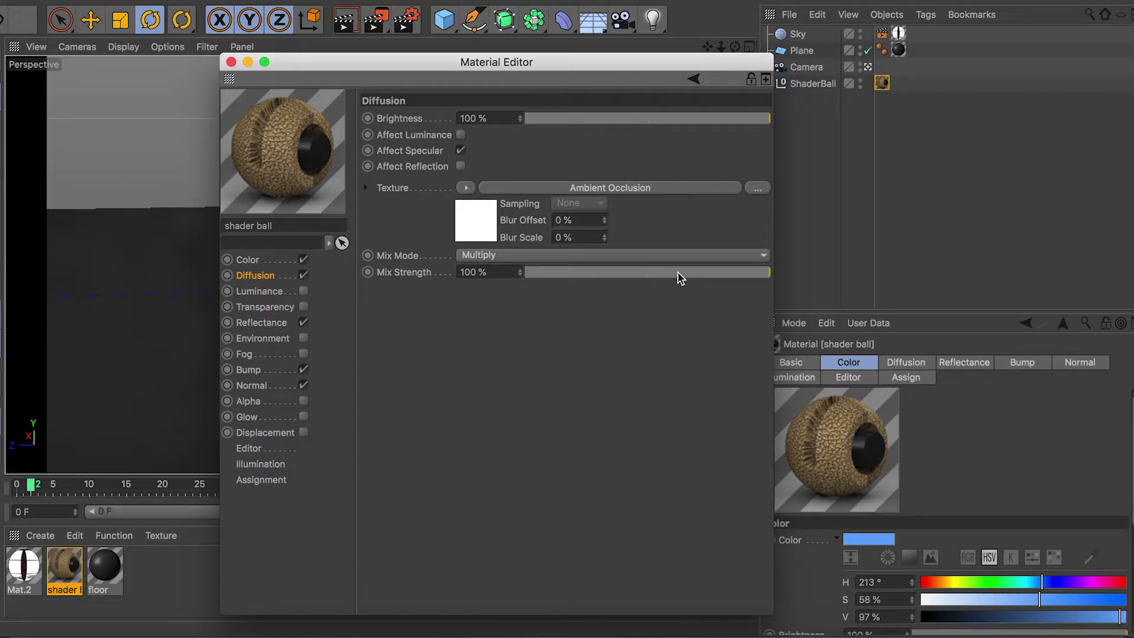
{"action": "left_click", "coordinate": [717, 274]}
{"action": "left_click_drag", "start_coordinate": [718, 275], "coordinate": [682, 280]}
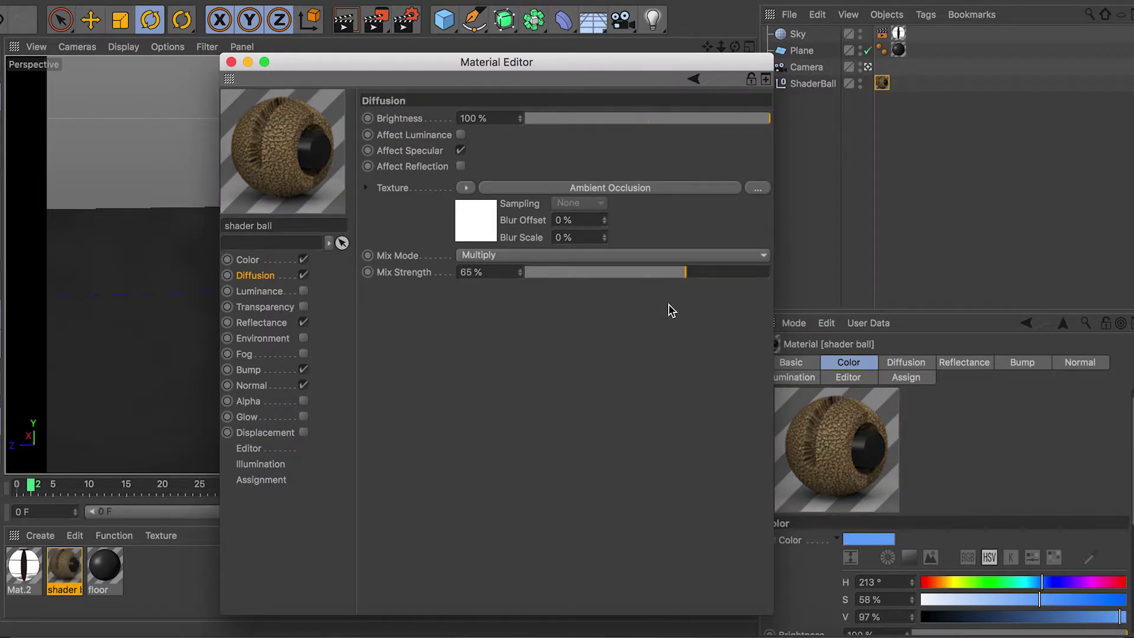
{"action": "left_click_drag", "start_coordinate": [693, 280], "coordinate": [779, 283]}
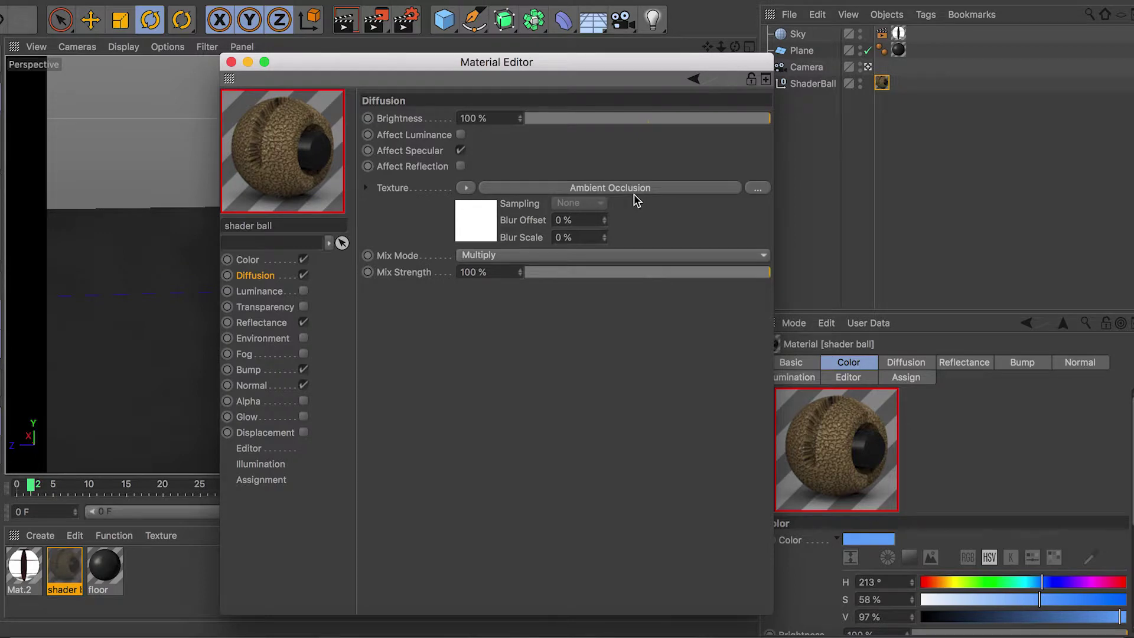
{"action": "left_click", "coordinate": [680, 120]}
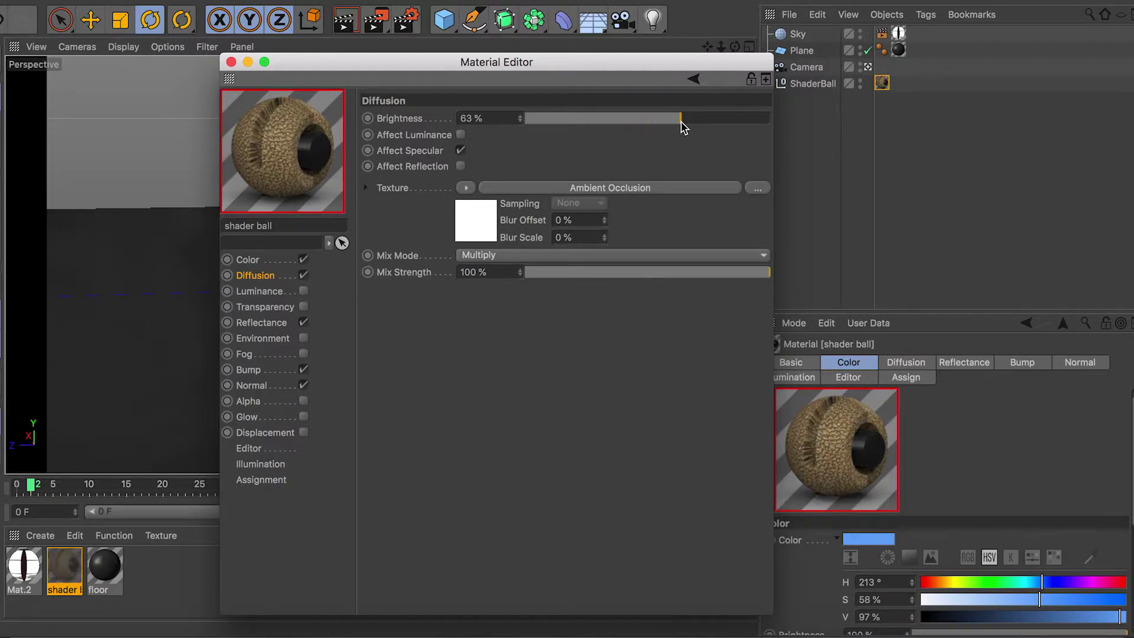
{"action": "left_click", "coordinate": [738, 120]}
{"action": "left_click", "coordinate": [744, 121]}
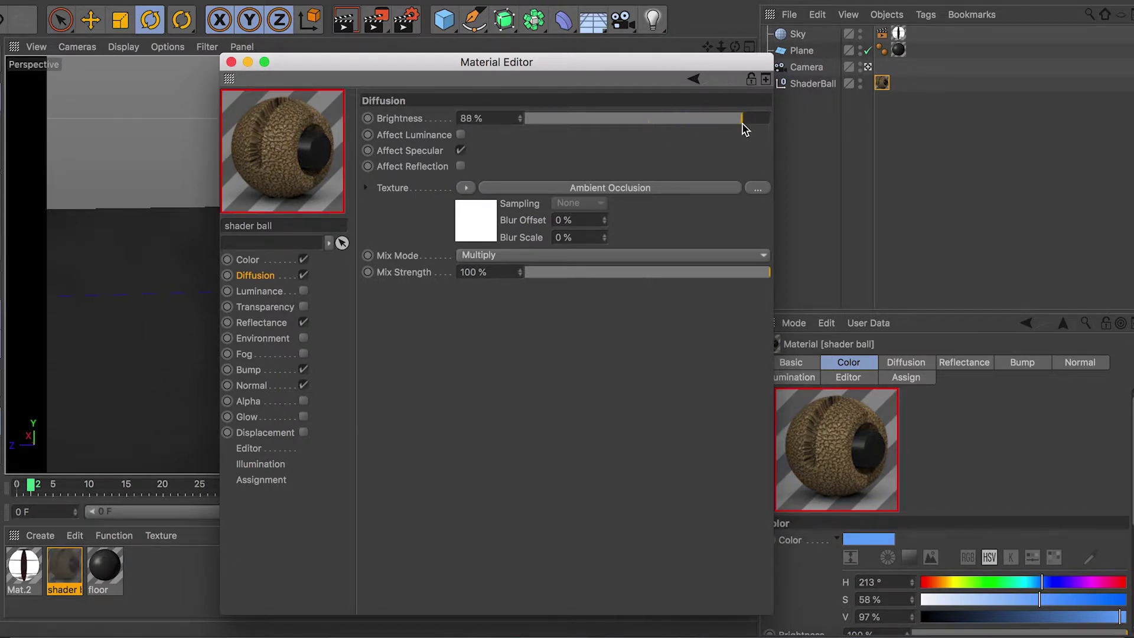
{"action": "left_click_drag", "start_coordinate": [746, 123], "coordinate": [748, 128]}
{"action": "left_click_drag", "start_coordinate": [739, 277], "coordinate": [749, 282]}
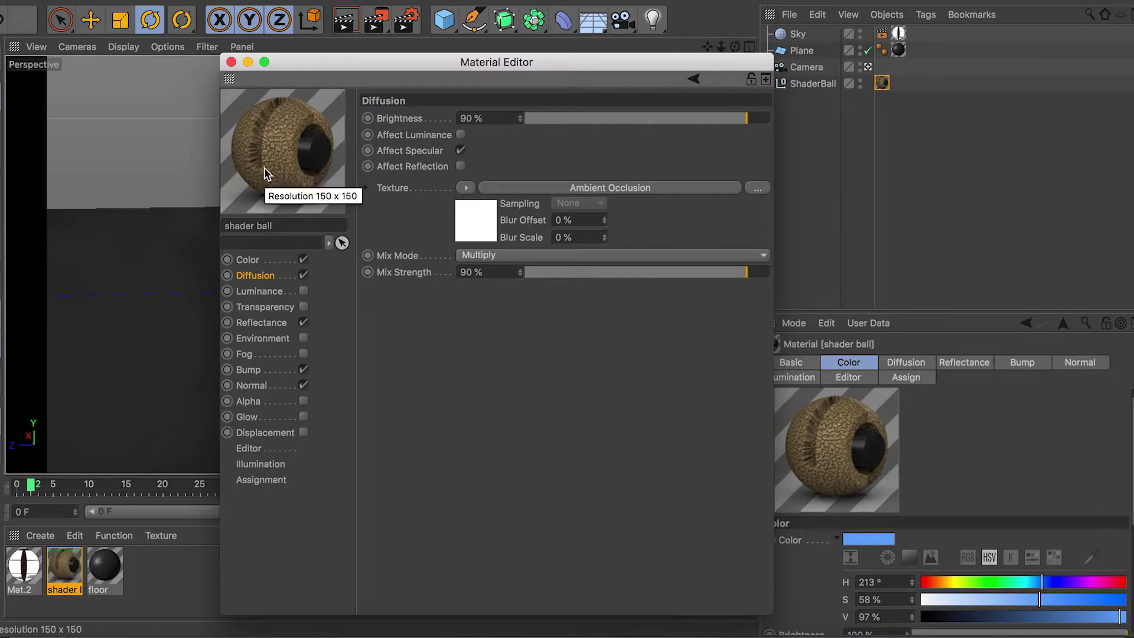
In the Diffusion channel's Ambient Occlusion shader, set the minimum ray length to 25 cm and the dispersion to 90%
{"action": "left_click", "coordinate": [606, 192]}
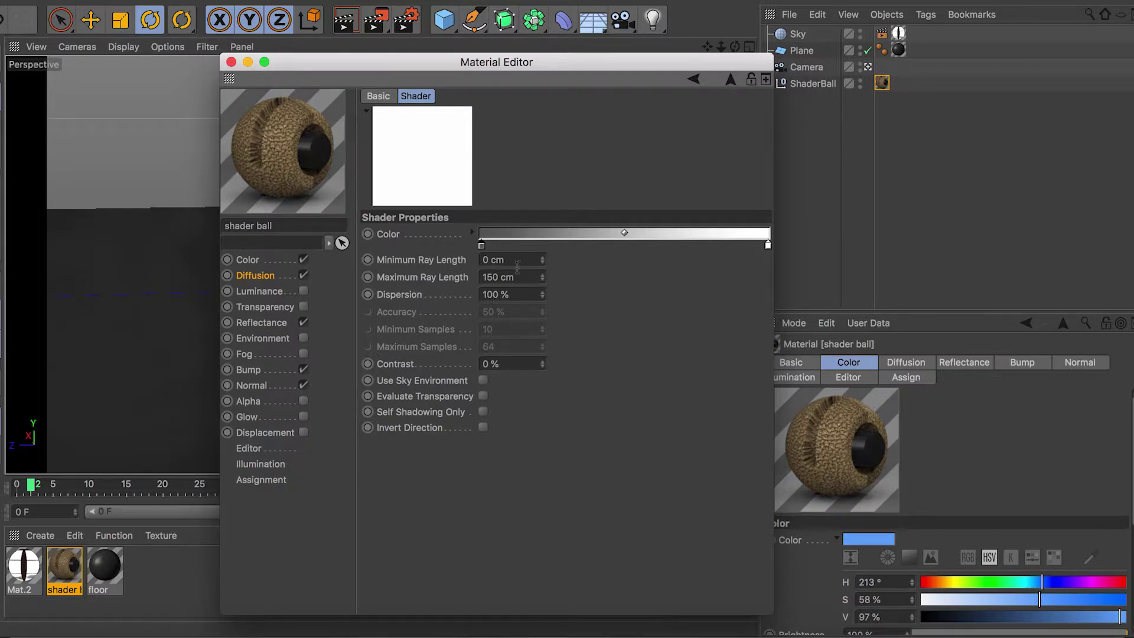
{"action": "left_click_drag", "start_coordinate": [512, 261], "coordinate": [468, 262]}
{"action": "type", "text": "25"}
{"action": "left_click", "coordinate": [528, 294]}
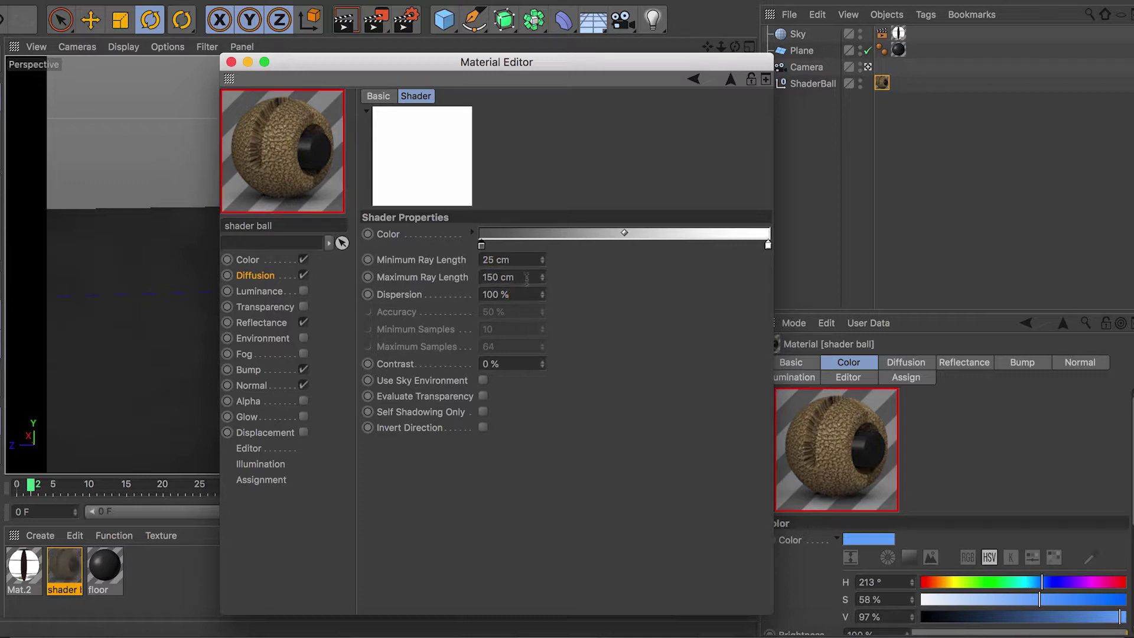
{"action": "double_click", "coordinate": [520, 294]}
{"action": "type", "text": "90"}
{"action": "key", "text": "Return"}
{"action": "left_click", "coordinate": [515, 276]}
Lighten the Ambient Occlusion gradient's dark knot to 58% value, and shift the white knot and midpoint toward the dark end
{"action": "double_click", "coordinate": [482, 245]}
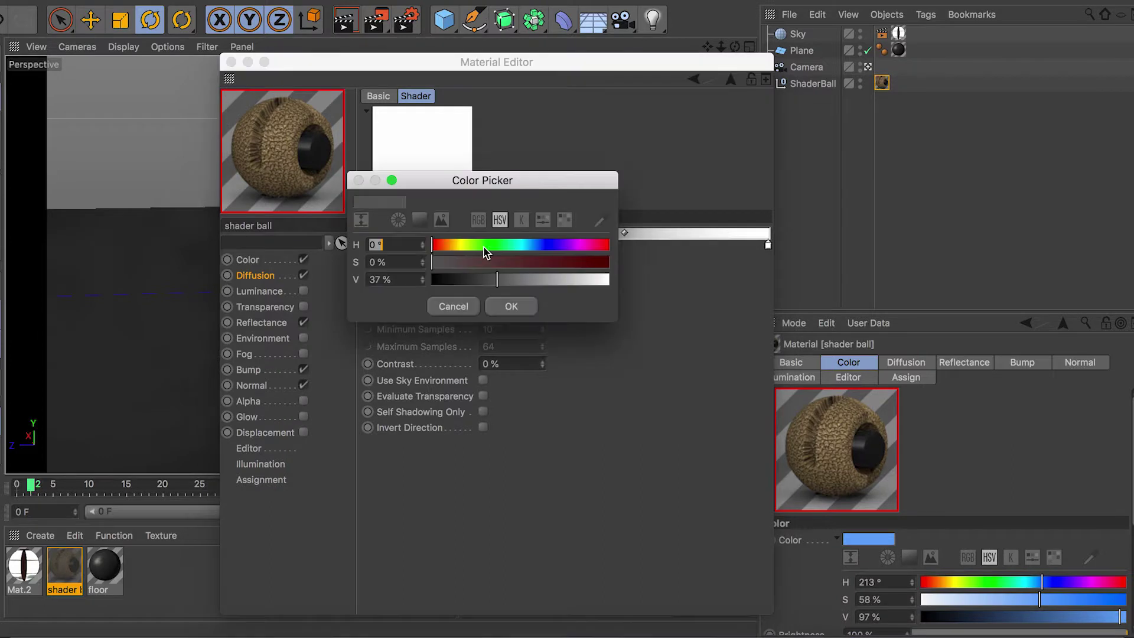
{"action": "left_click", "coordinate": [525, 280]}
{"action": "left_click_drag", "start_coordinate": [525, 282], "coordinate": [535, 284]}
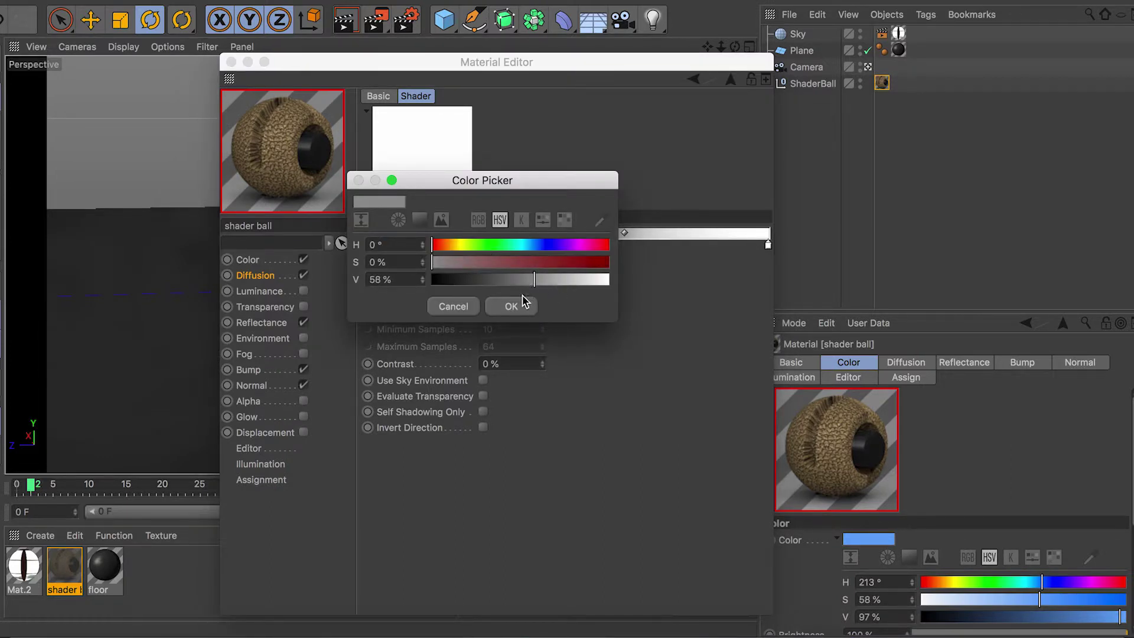
{"action": "left_click", "coordinate": [523, 306]}
{"action": "mouse_move", "coordinate": [483, 251]}
{"action": "left_mouse_down"}
{"action": "mouse_move", "coordinate": [552, 248]}
{"action": "mouse_move", "coordinate": [467, 251]}
{"action": "left_mouse_up"}
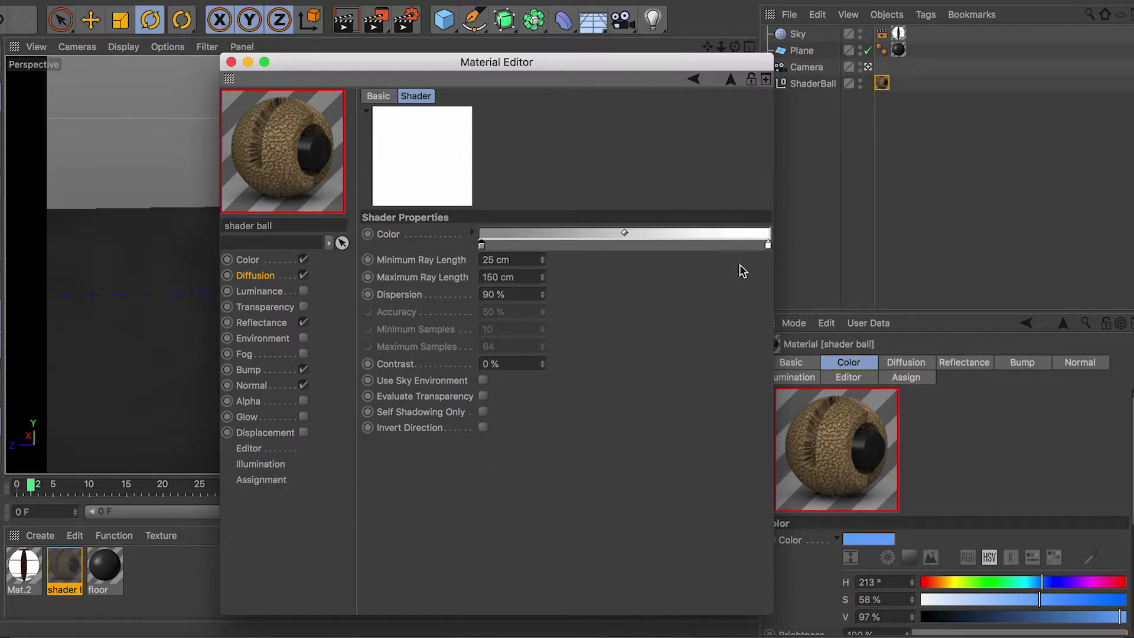
{"action": "left_click_drag", "start_coordinate": [768, 246], "coordinate": [683, 247]}
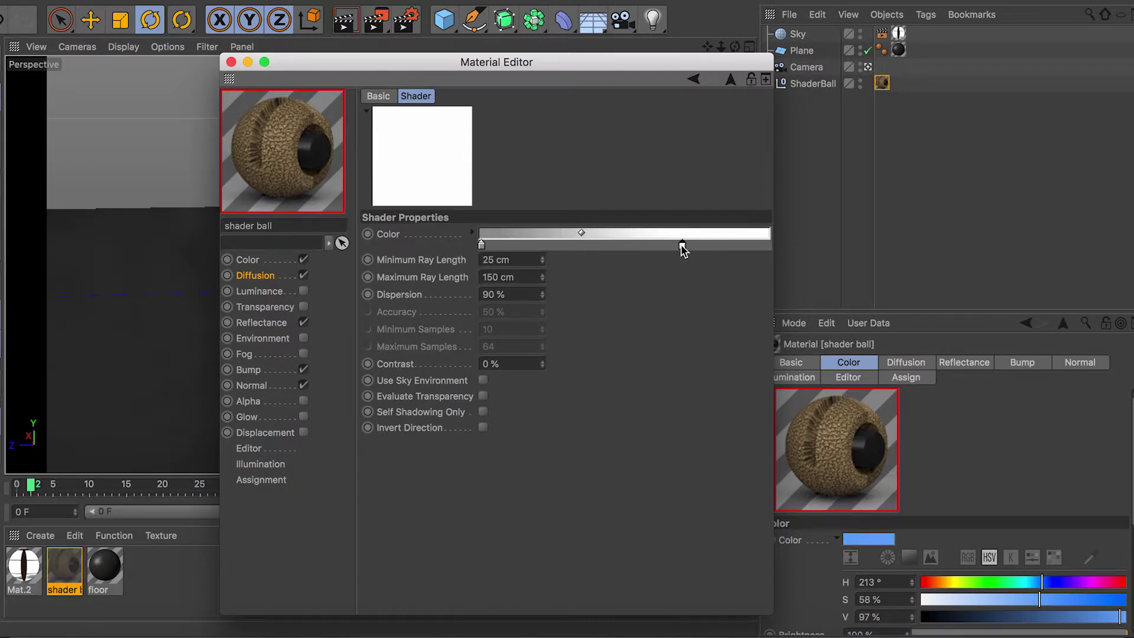
{"action": "left_click_drag", "start_coordinate": [582, 232], "coordinate": [570, 234]}
Add a Beckmann layer to the Reflectance channel with its attenuation set to Additive
{"action": "left_click", "coordinate": [269, 323]}
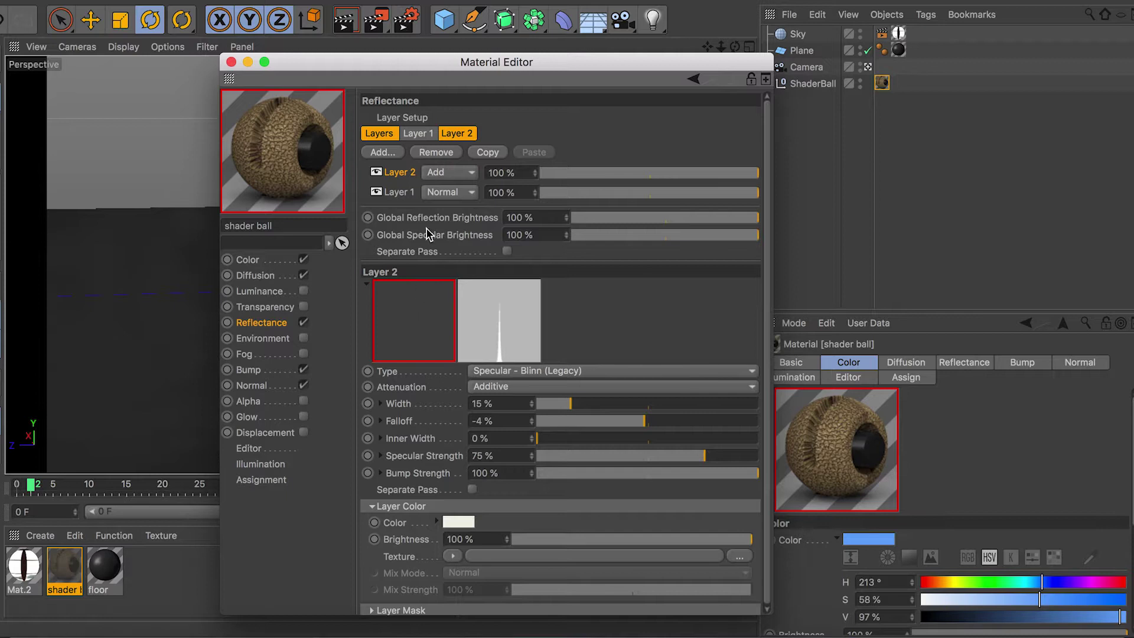
{"action": "left_click", "coordinate": [382, 153]}
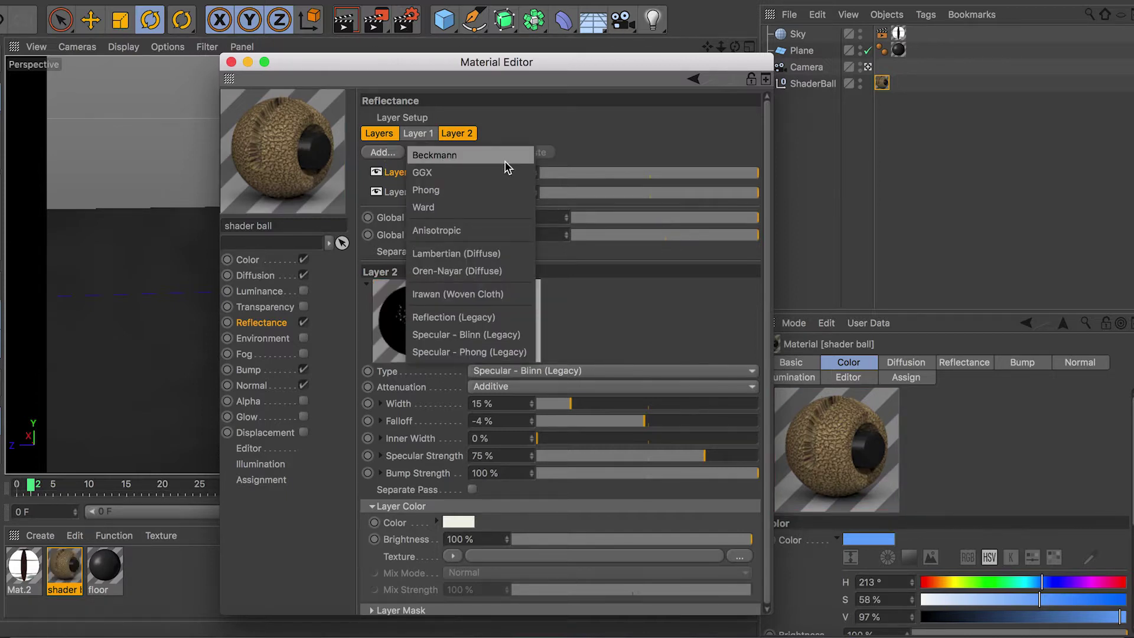
{"action": "left_click", "coordinate": [506, 156]}
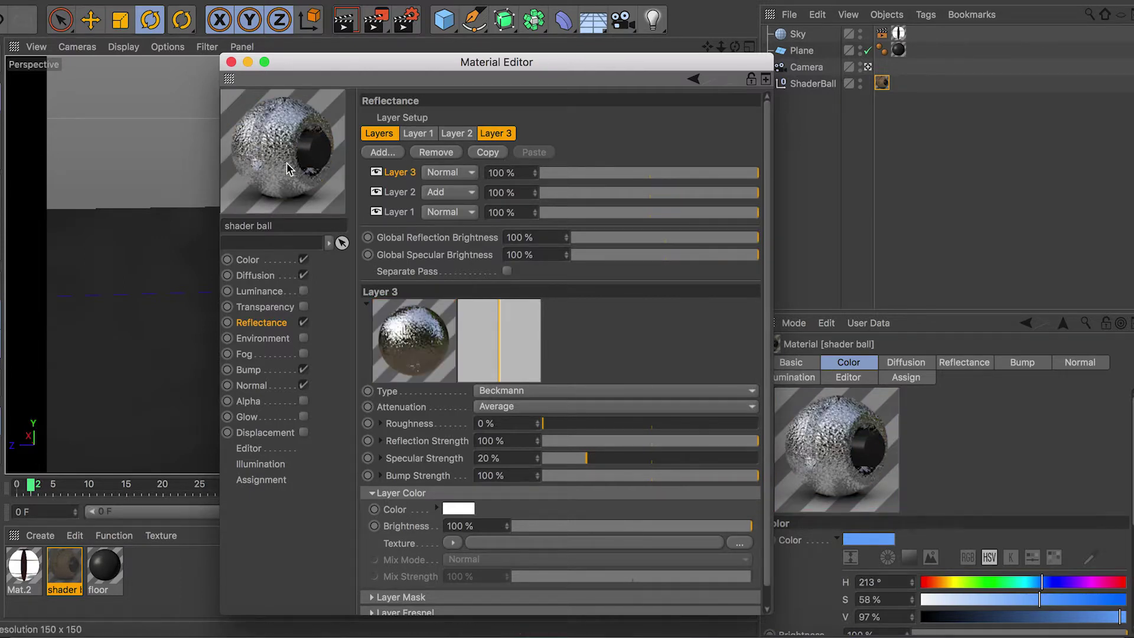
{"action": "left_click", "coordinate": [571, 406]}
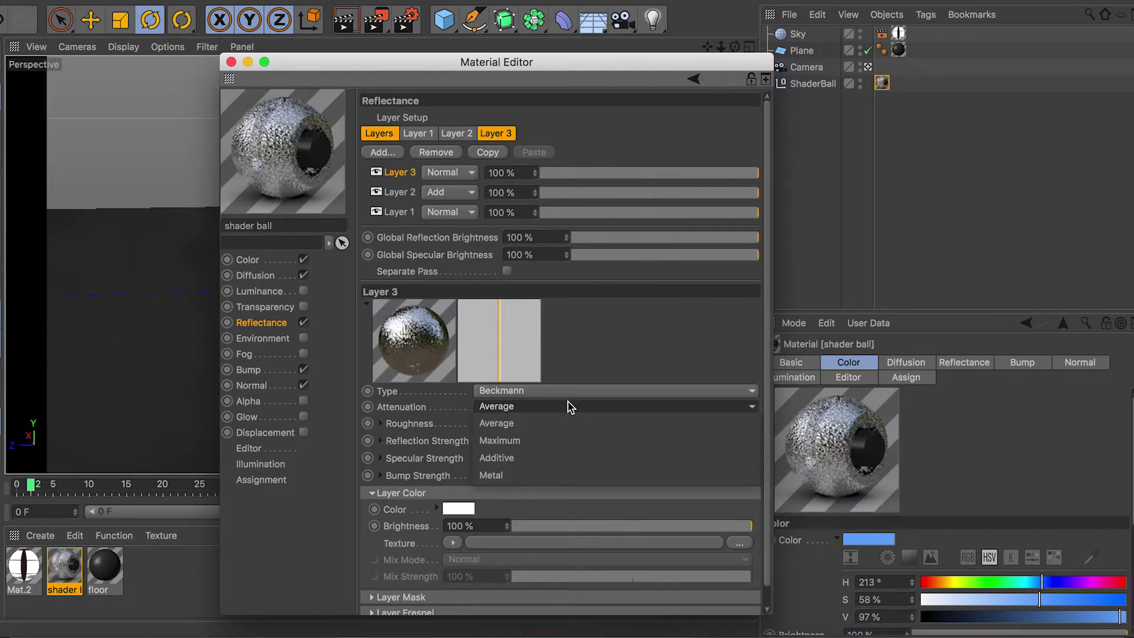
{"action": "left_click", "coordinate": [568, 450]}
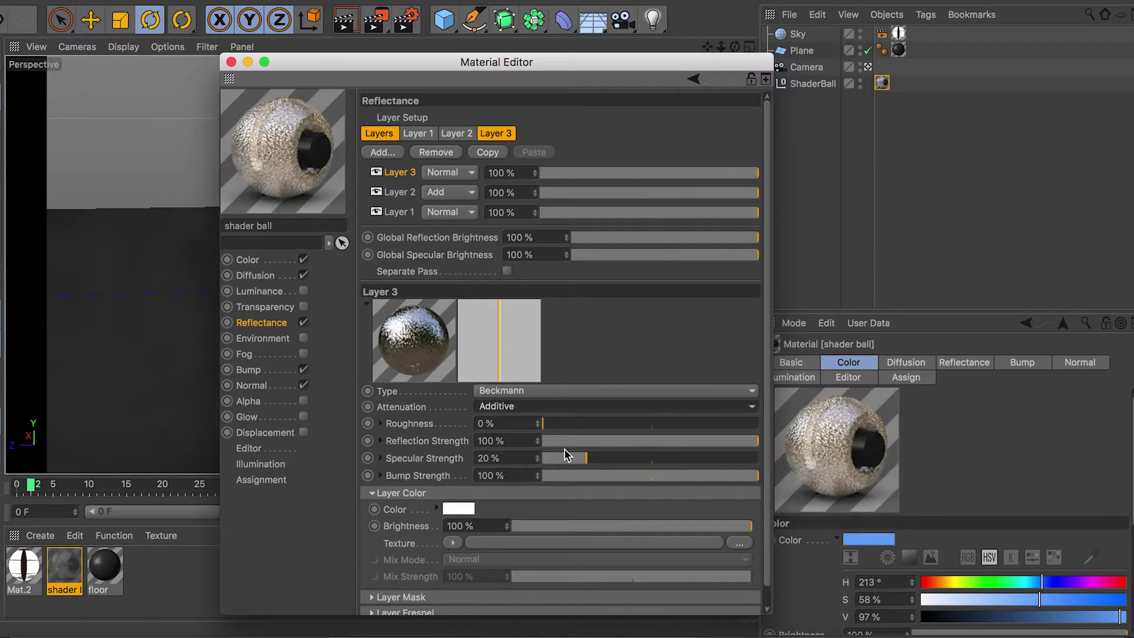
Give reflectance Layer 3 a pale pink color with 13% saturation, 10% opacity and 50% specular strength
{"action": "left_click", "coordinate": [468, 509]}
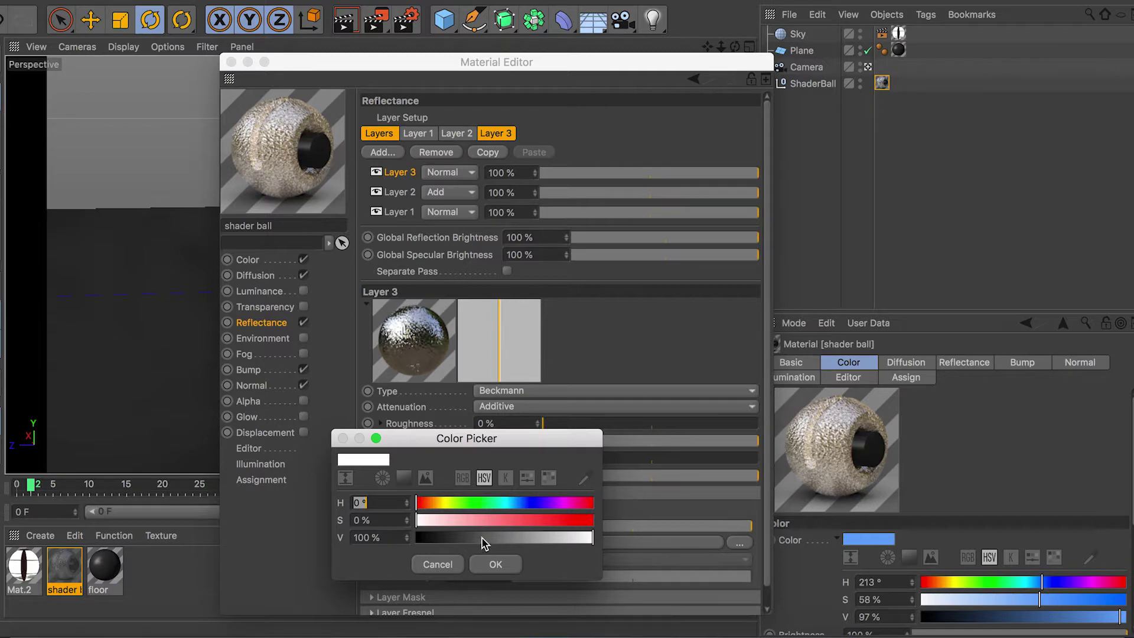
{"action": "left_click_drag", "start_coordinate": [432, 521], "coordinate": [439, 520]}
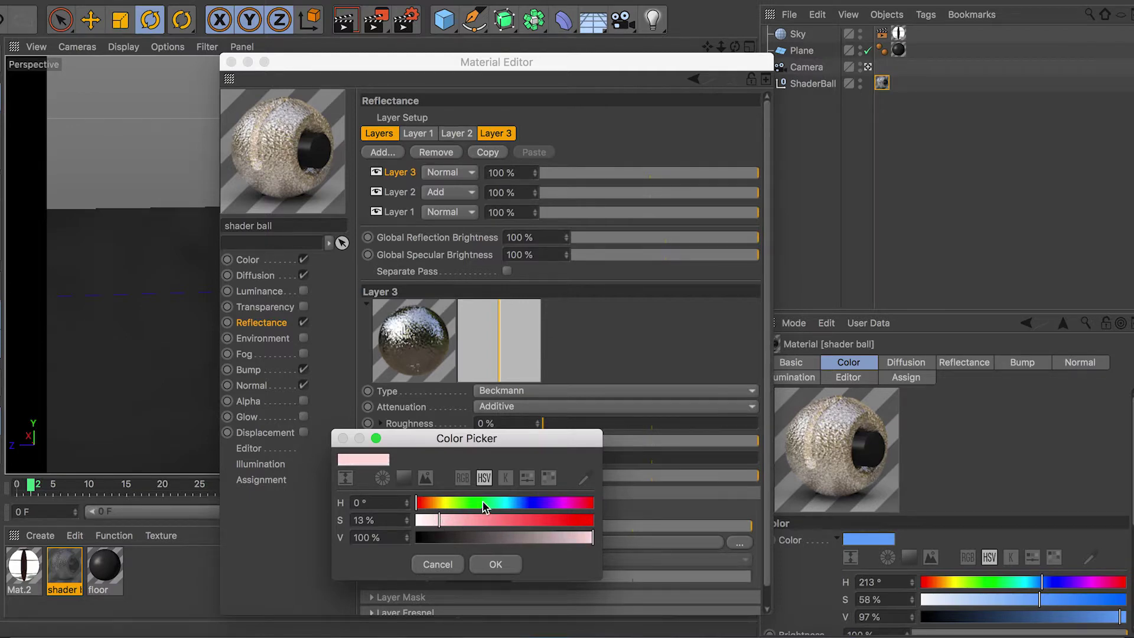
{"action": "left_click", "coordinate": [490, 565]}
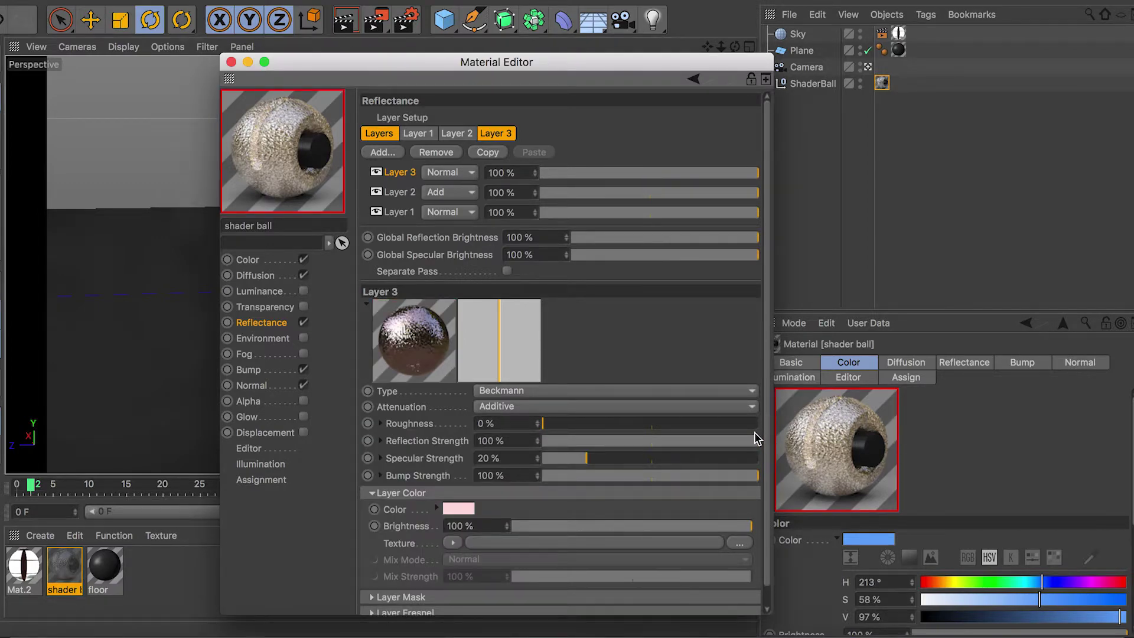
{"action": "left_click_drag", "start_coordinate": [610, 176], "coordinate": [564, 177]}
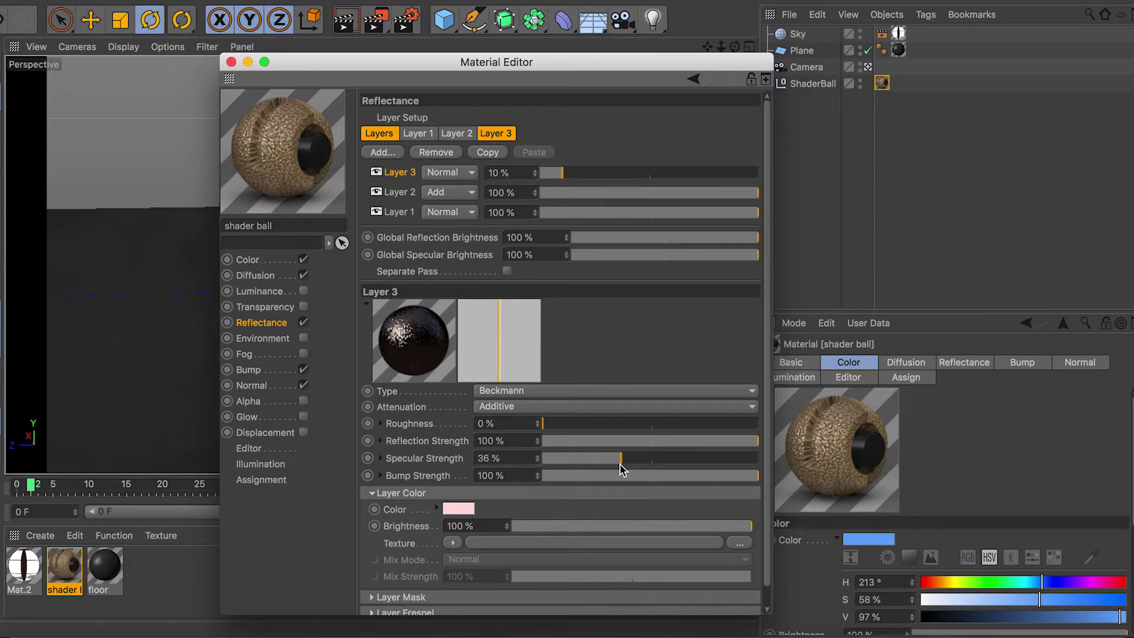
{"action": "left_click_drag", "start_coordinate": [652, 470], "coordinate": [651, 469]}
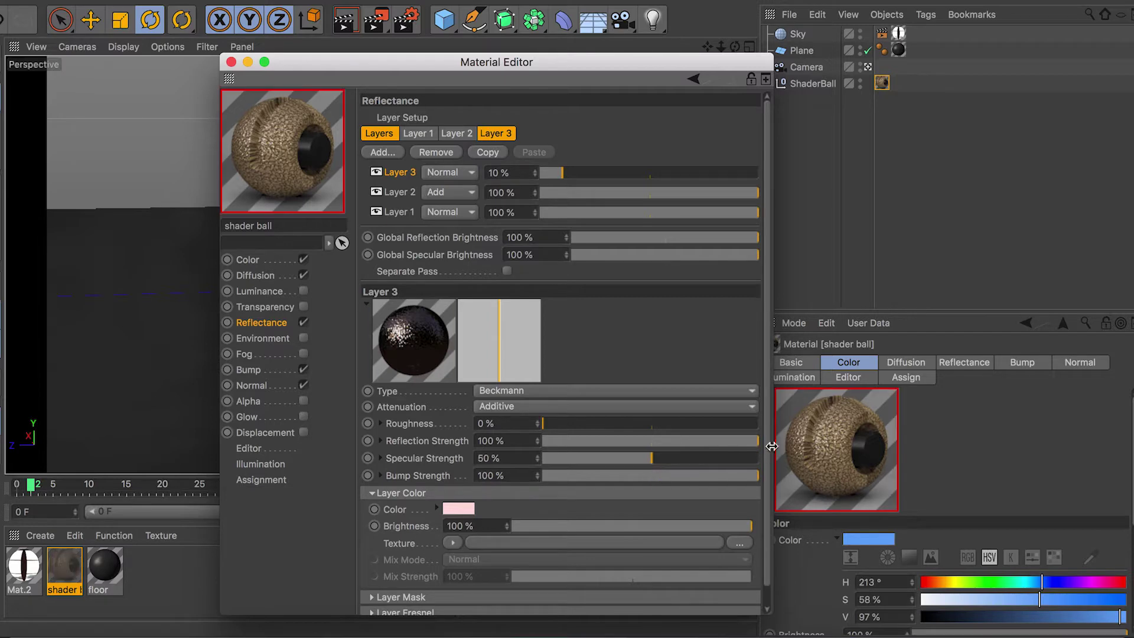
Assign a Fresnel shader as Layer 3's layer color texture and enable its Physical option
{"action": "scroll", "coordinate": [770, 443], "scroll_direction": "down", "scroll_amount": 1}
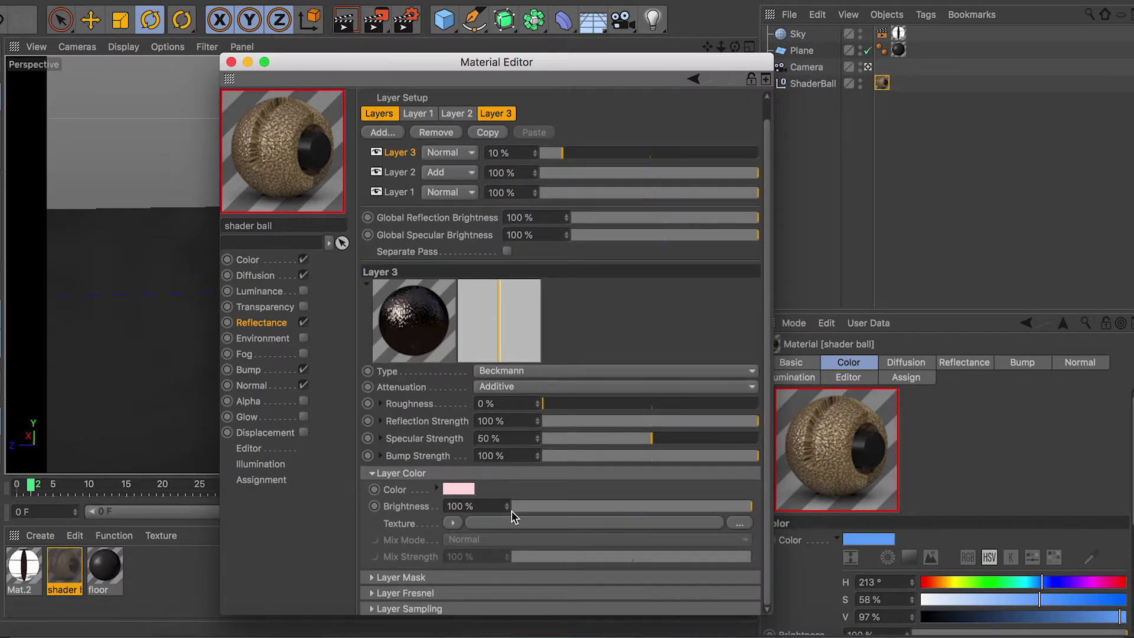
{"action": "left_click", "coordinate": [457, 524]}
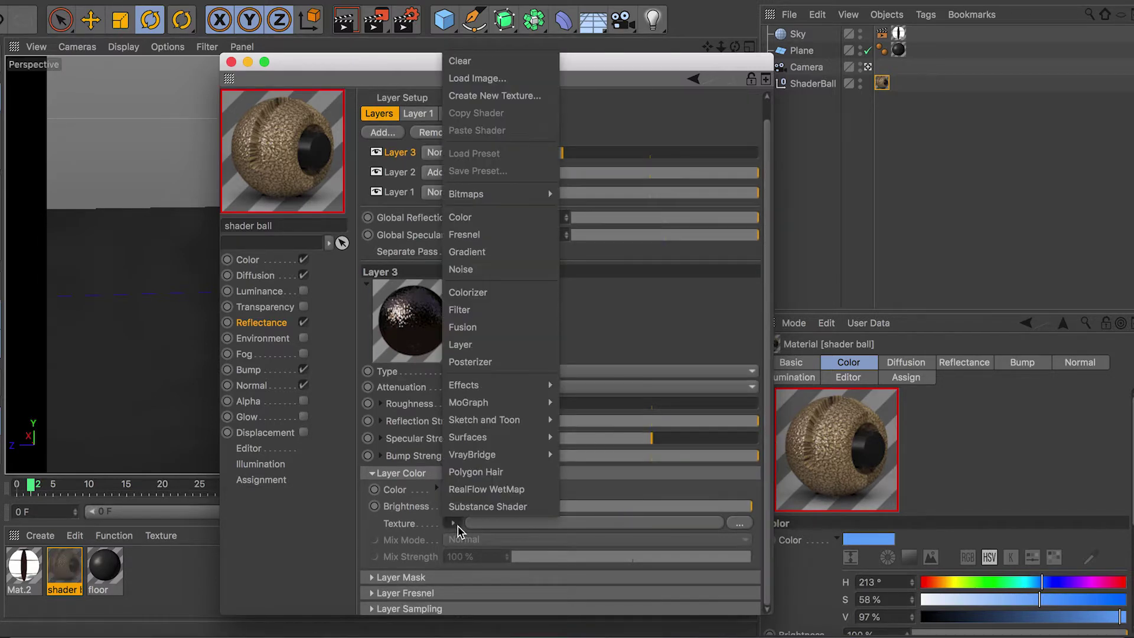
{"action": "left_click", "coordinate": [533, 232]}
{"action": "scroll", "coordinate": [764, 404], "scroll_direction": "down", "scroll_amount": 2}
{"action": "left_click", "coordinate": [627, 475]}
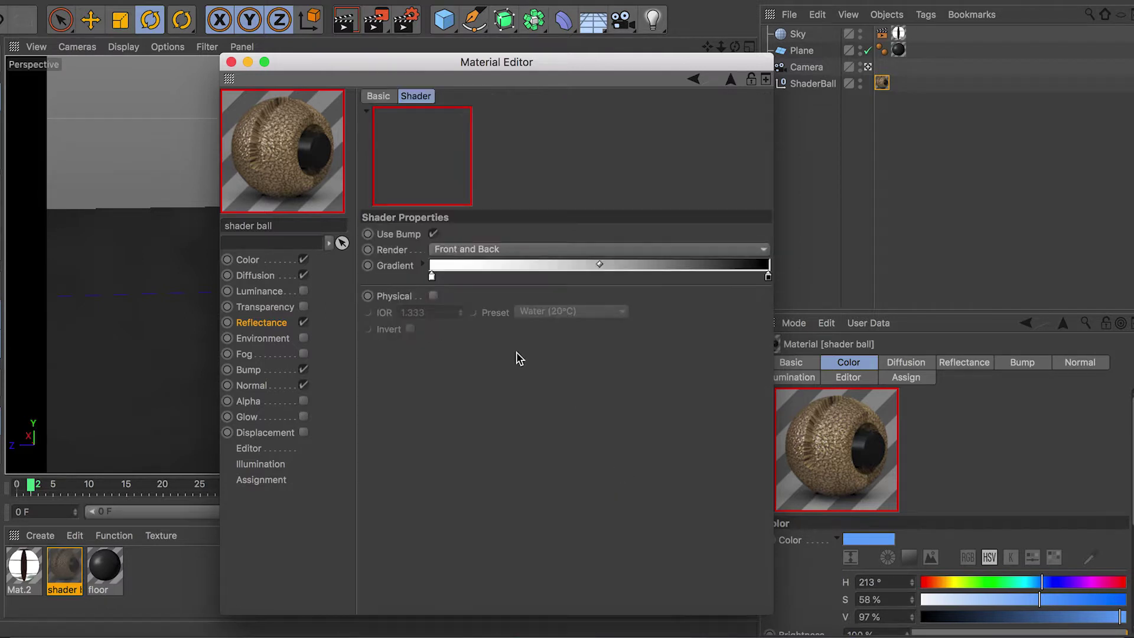
{"action": "left_click", "coordinate": [433, 295]}
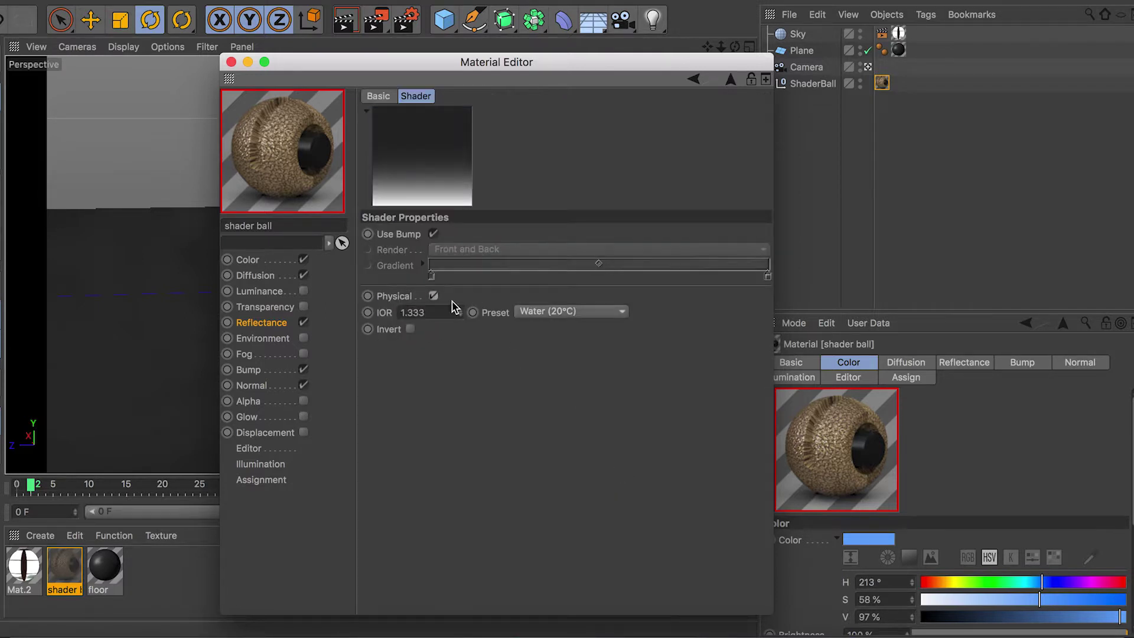
Try the Rubber (natural) preset on the Fresnel shader, and set a custom IOR of 5
{"action": "left_click", "coordinate": [576, 316]}
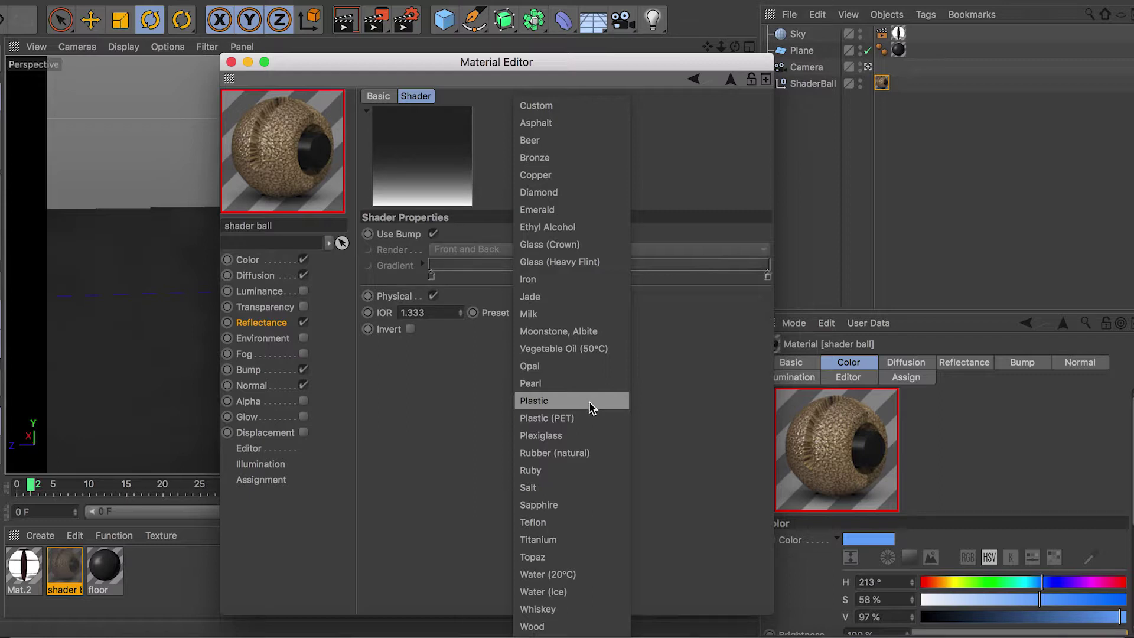
{"action": "left_click", "coordinate": [586, 452]}
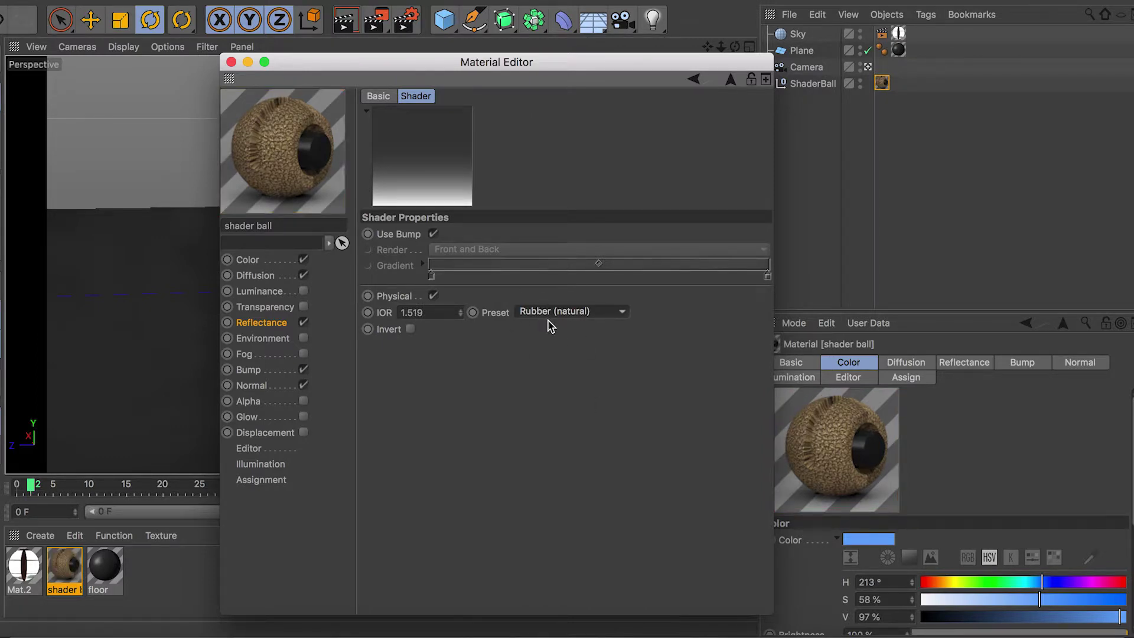
{"action": "left_click", "coordinate": [443, 313]}
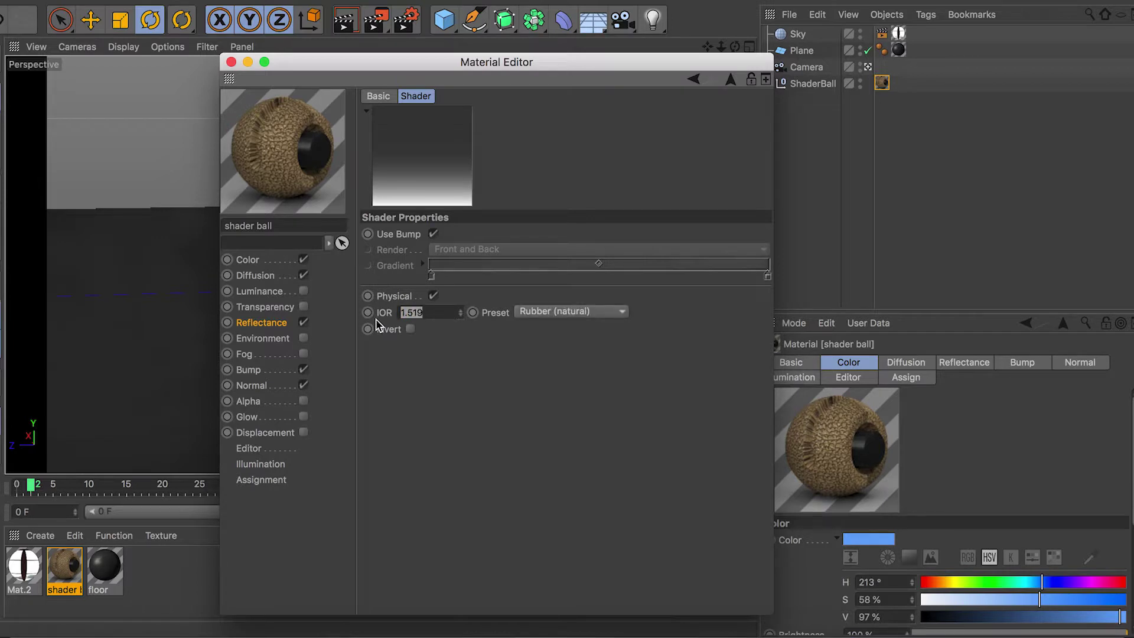
{"action": "type", "text": "3"}
{"action": "key", "text": "Return"}
{"action": "type", "text": "5"}
{"action": "key", "text": "Return"}
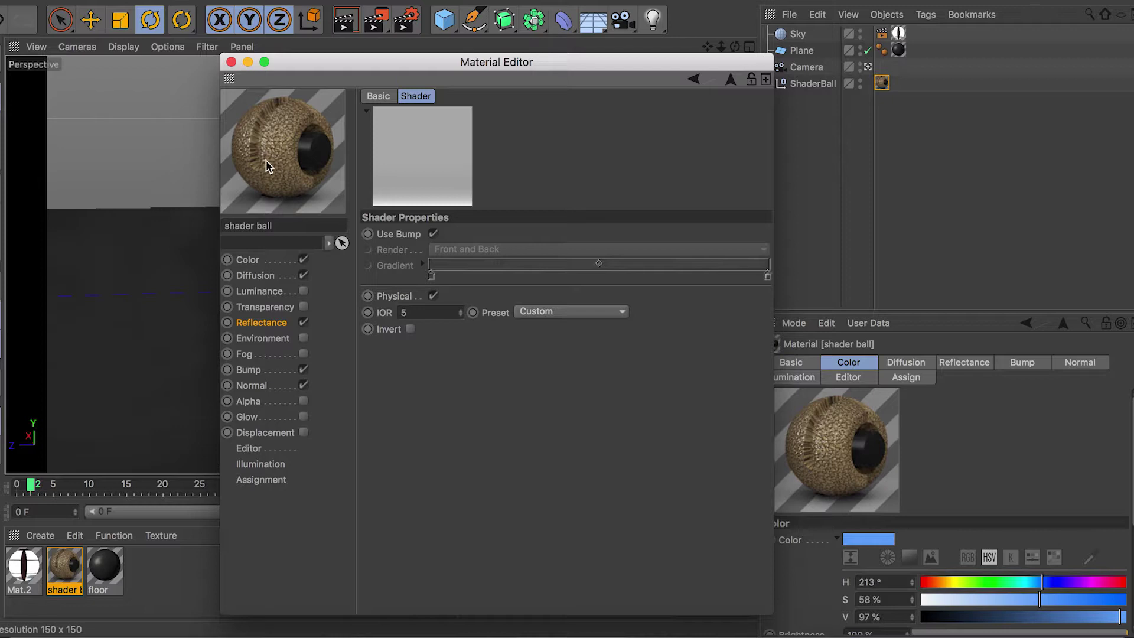
Return to the Reflectance layers and review the Normal and Bump channel settings
{"action": "left_click", "coordinate": [284, 325]}
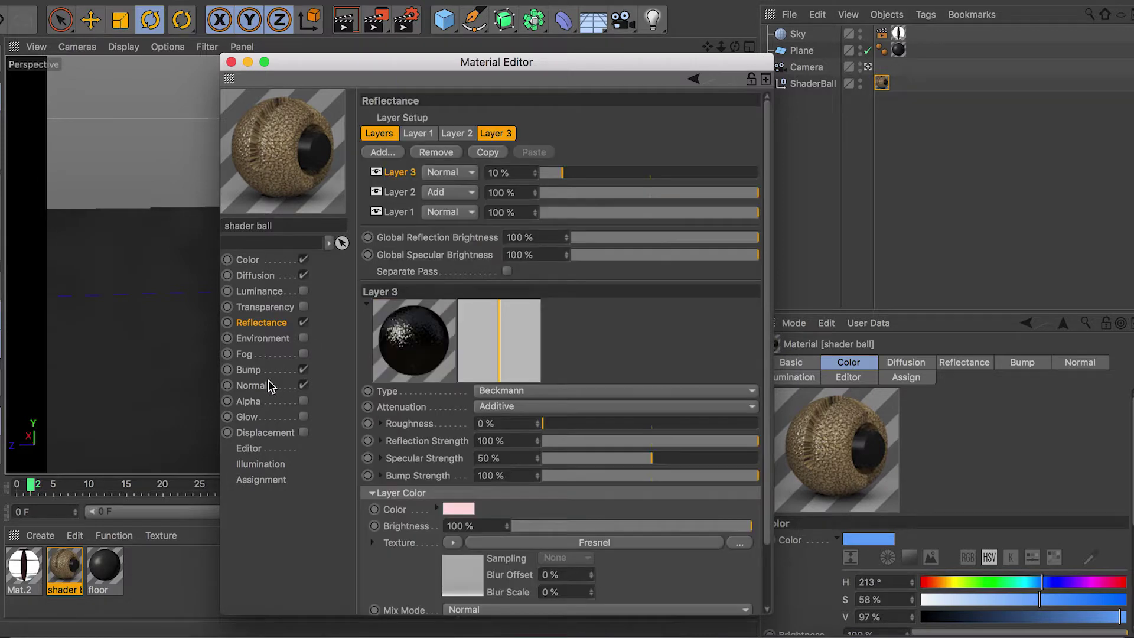
{"action": "left_click", "coordinate": [264, 377]}
{"action": "left_click", "coordinate": [264, 385]}
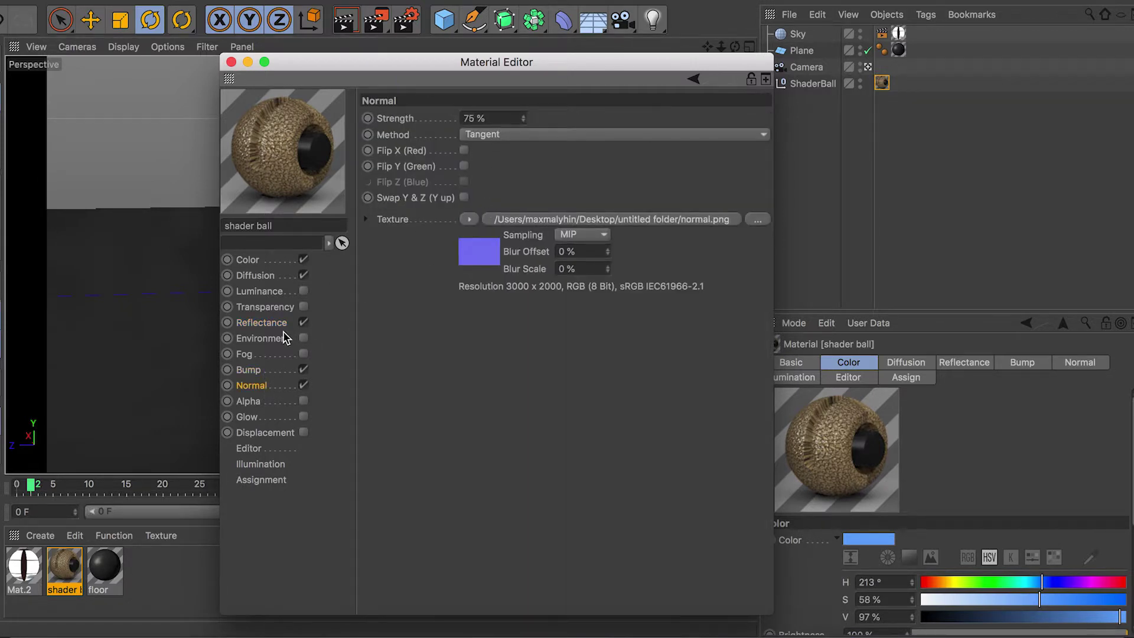
{"action": "left_click", "coordinate": [253, 370]}
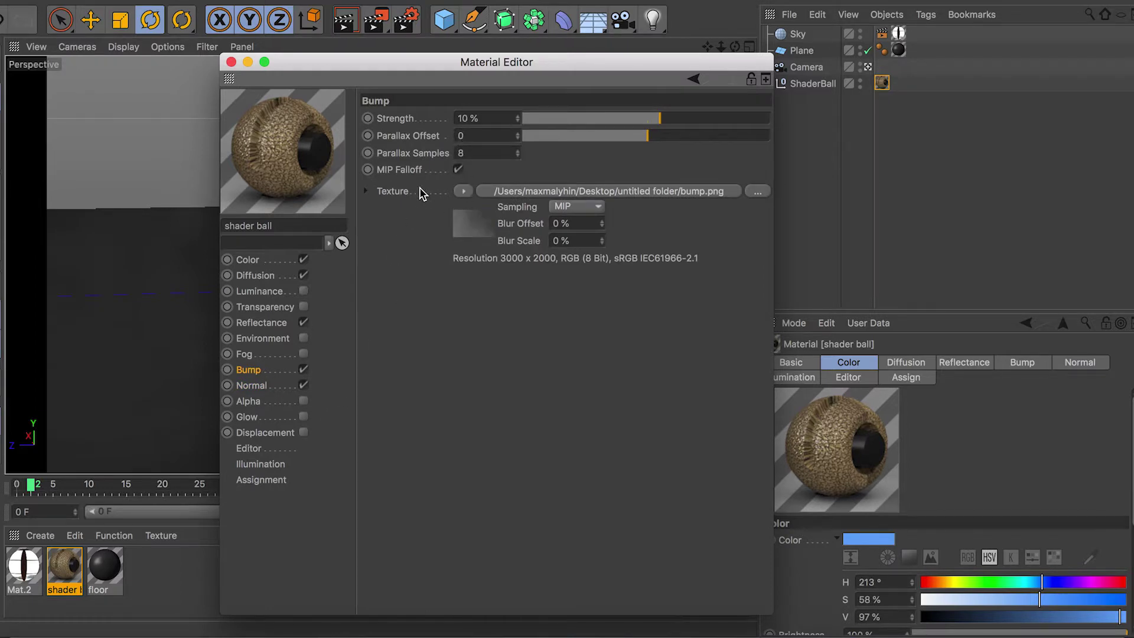
Set the Bump channel's Parallax Samples to 10
{"action": "left_click", "coordinate": [478, 154]}
{"action": "type", "text": "10"}
{"action": "key", "text": "Return"}
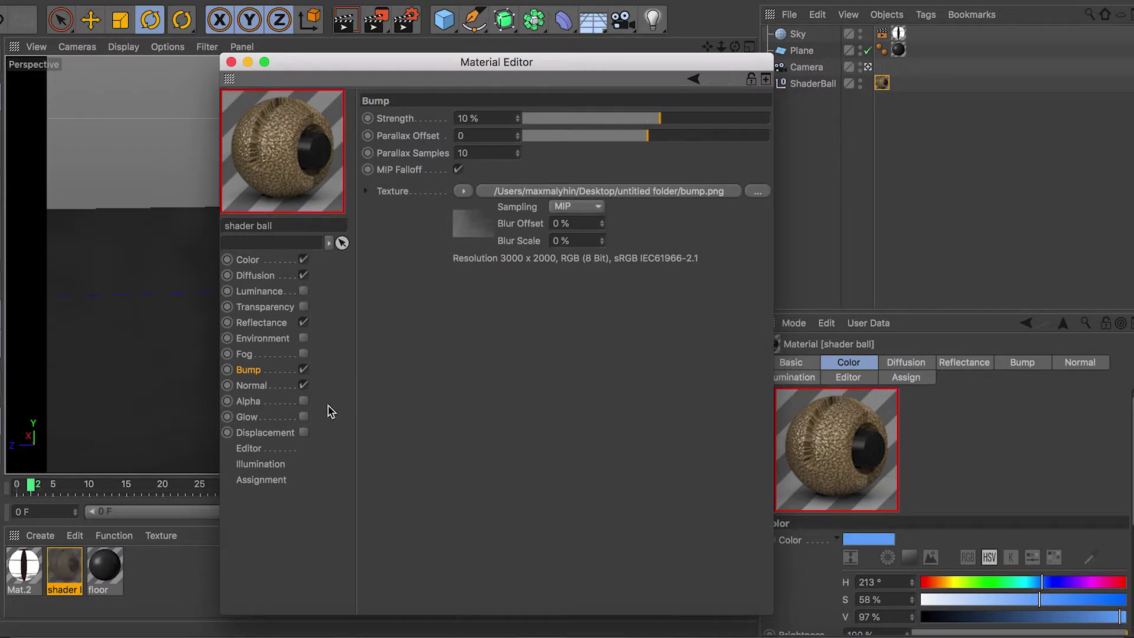
Review the Displacement channel and the settings of the Color channel's Filter shader
{"action": "left_click", "coordinate": [266, 433]}
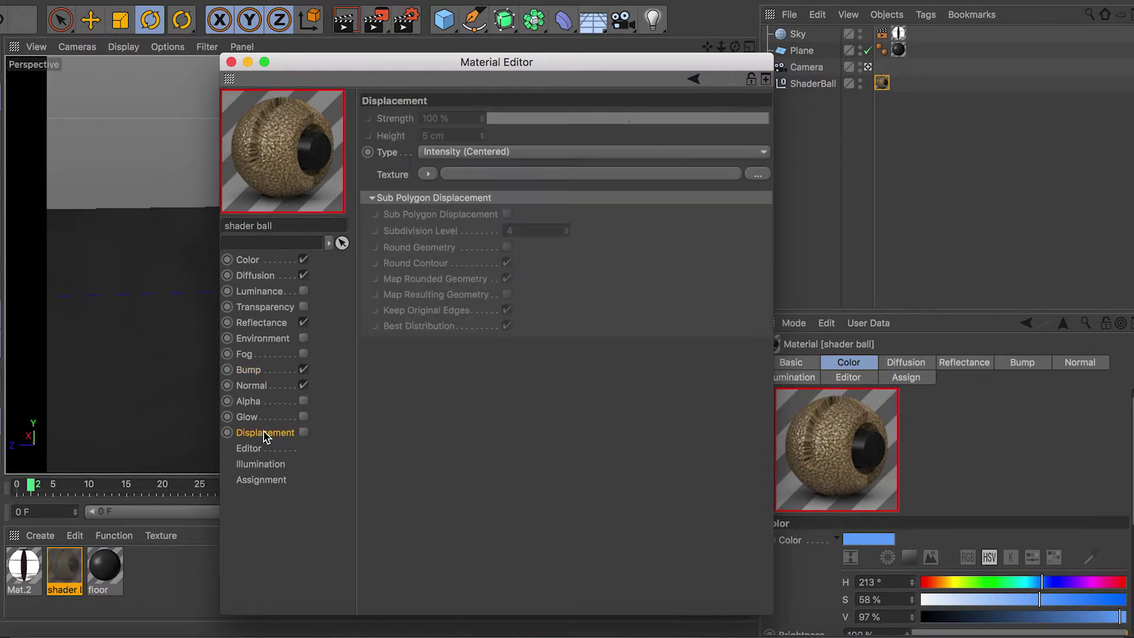
{"action": "left_click", "coordinate": [248, 261]}
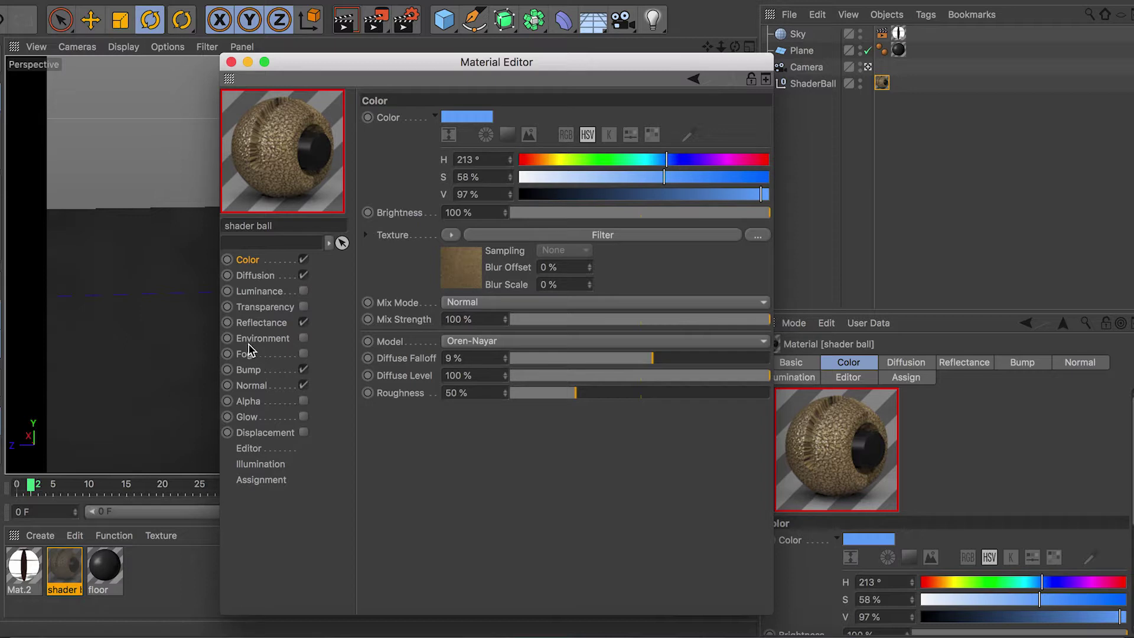
{"action": "left_click", "coordinate": [610, 242]}
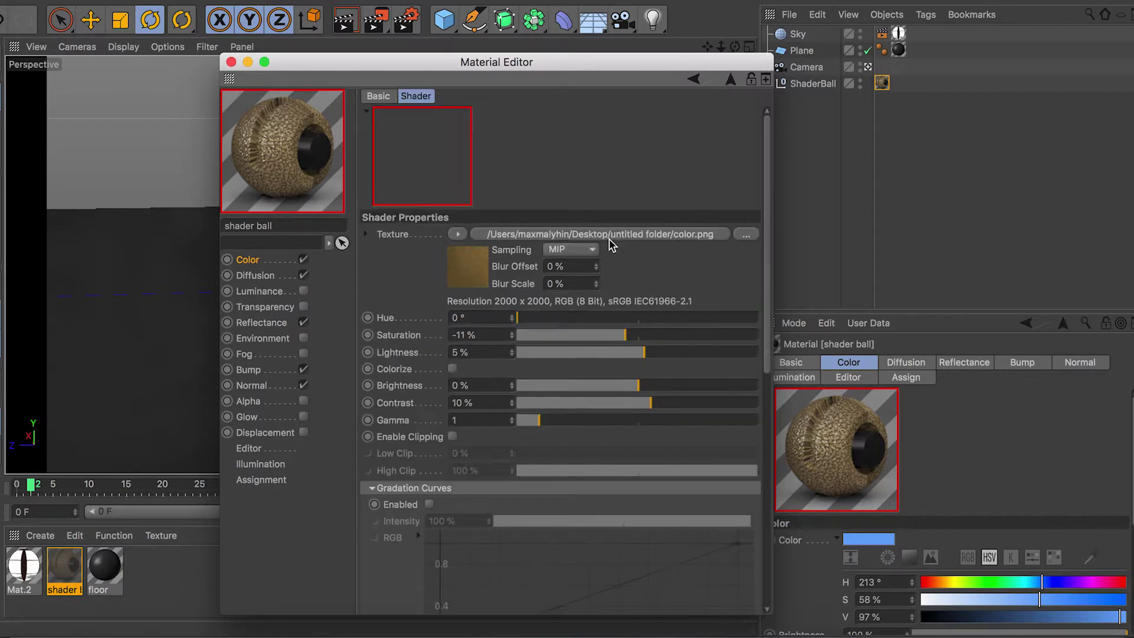
{"action": "left_click", "coordinate": [694, 80]}
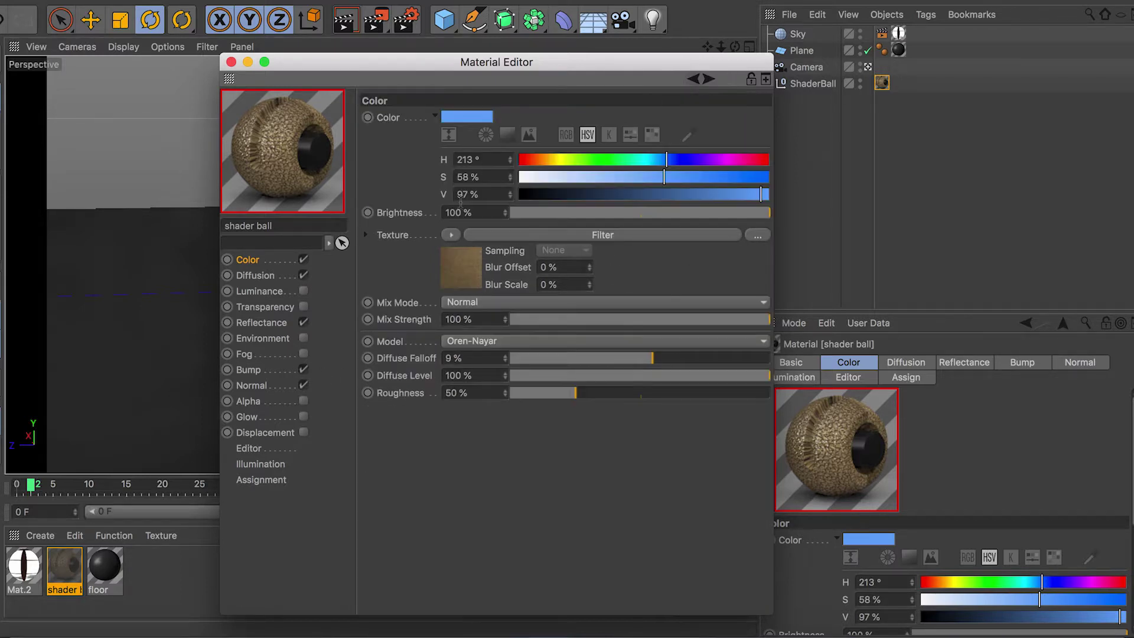
Wrap the Color channel's Filter texture in a Layer shader and toggle the Filter layer's visibility off and on
{"action": "left_click", "coordinate": [456, 234]}
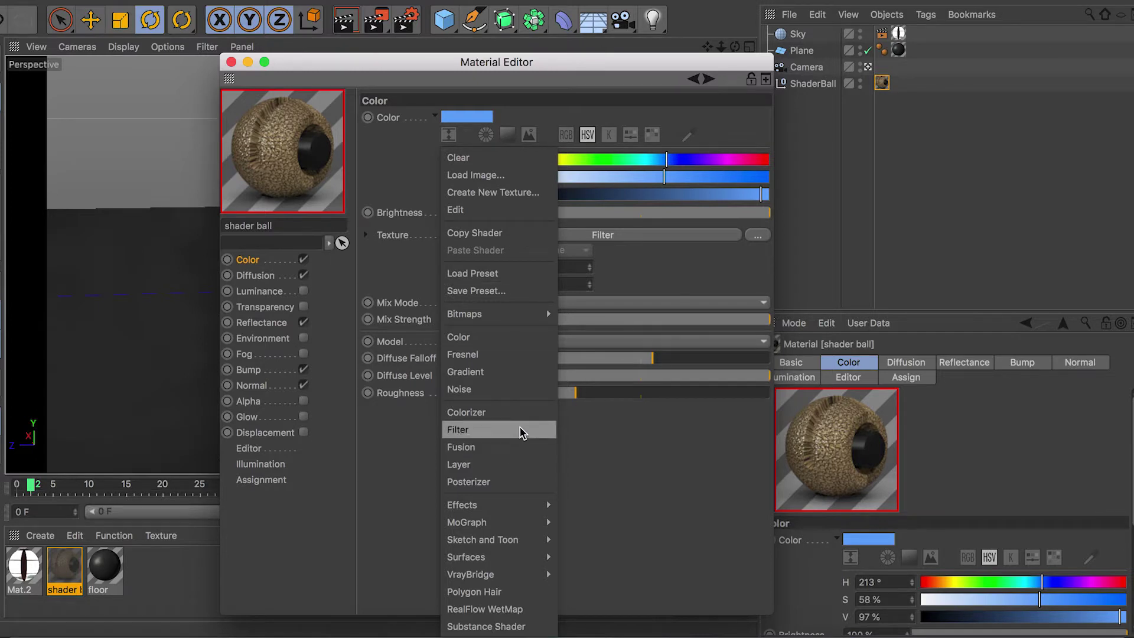
{"action": "left_click", "coordinate": [505, 456]}
{"action": "left_click", "coordinate": [617, 239]}
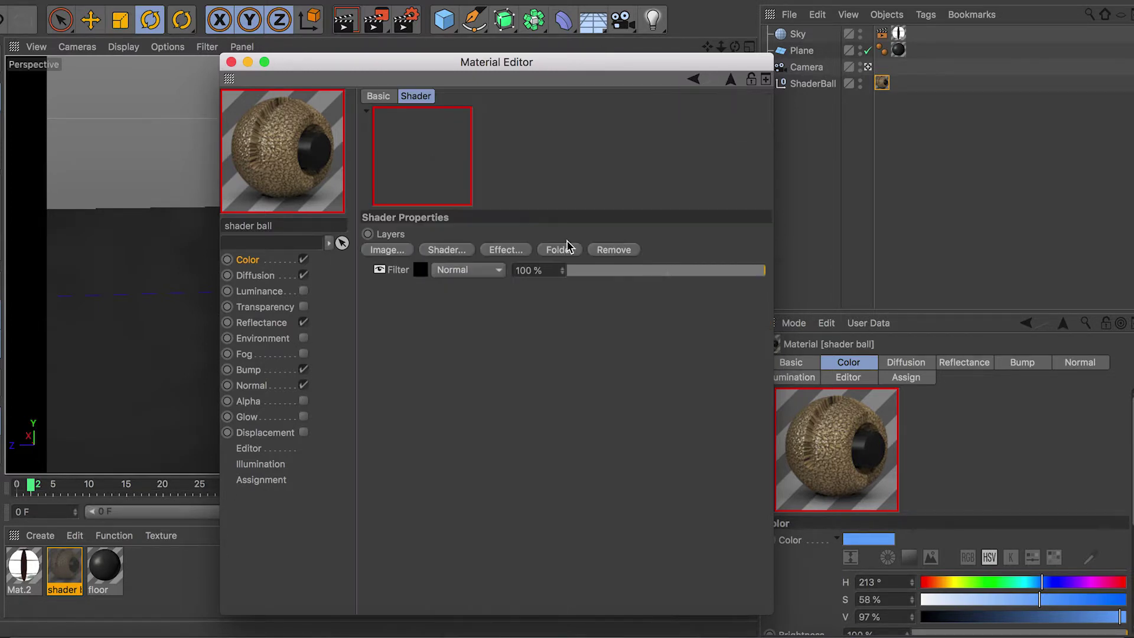
{"action": "left_click", "coordinate": [378, 271]}
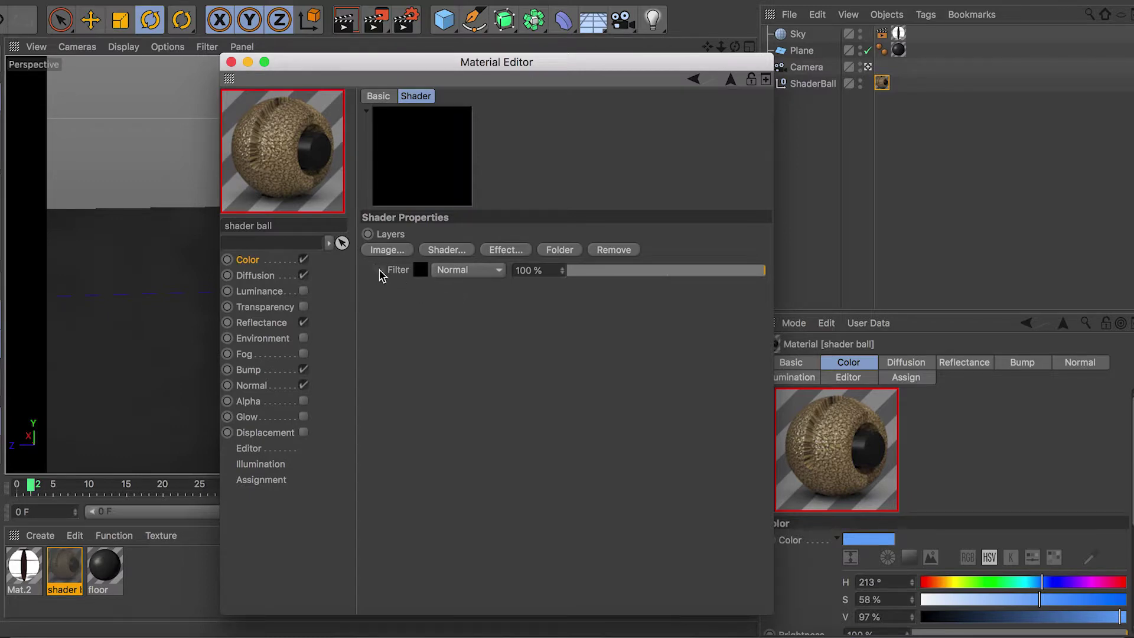
{"action": "left_click", "coordinate": [380, 271]}
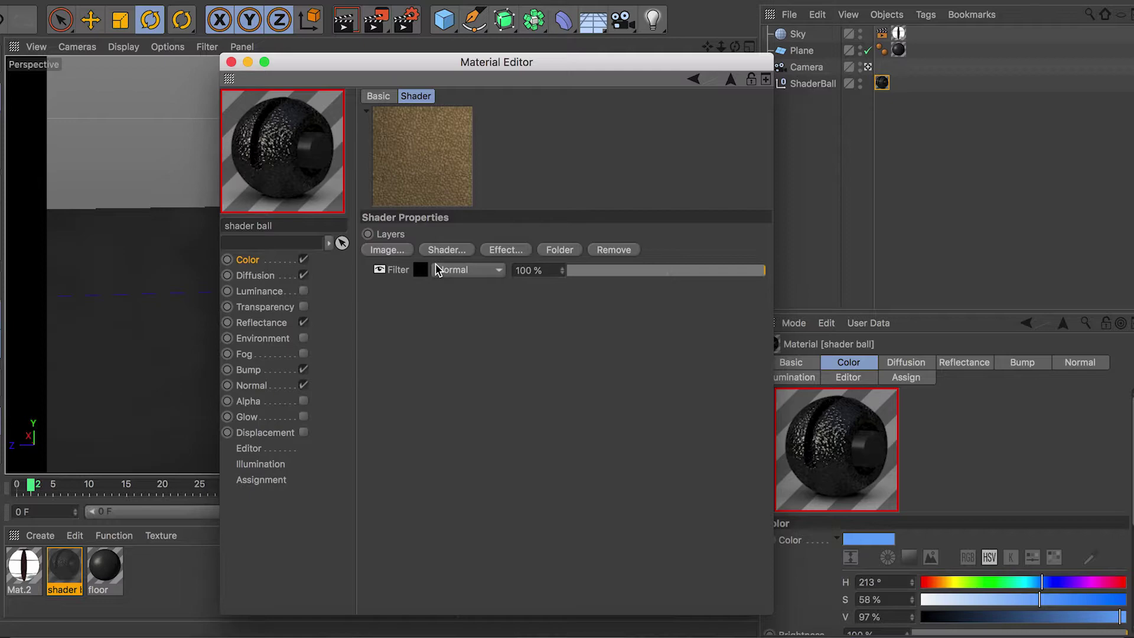
Add a Weathering effect shader as a new layer above the Filter layer
{"action": "left_click", "coordinate": [397, 250]}
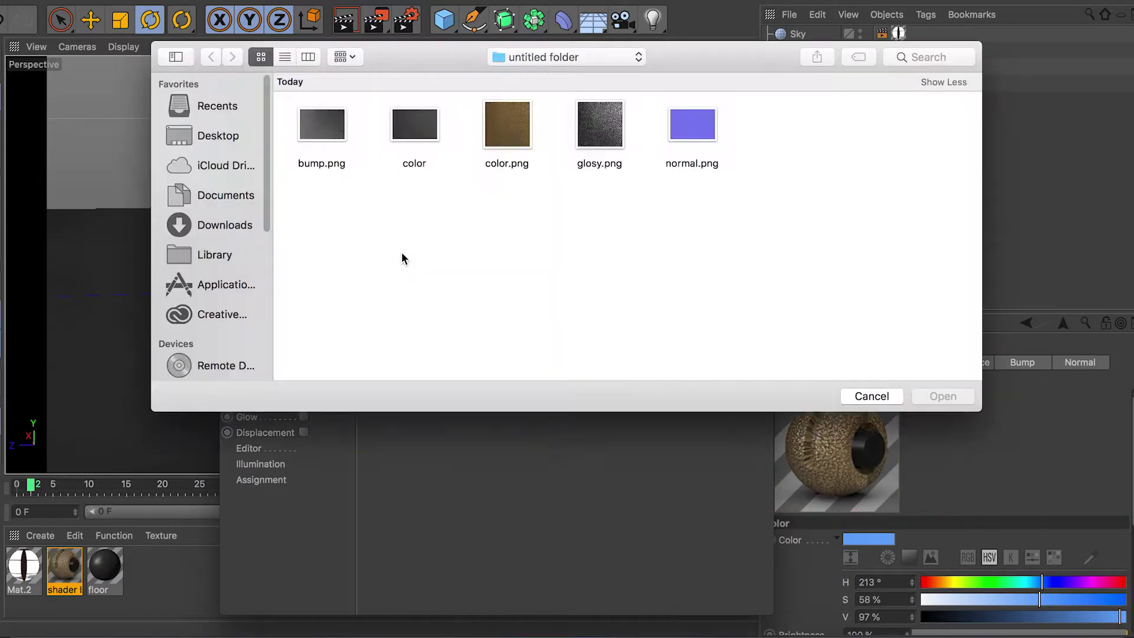
{"action": "left_click", "coordinate": [884, 397]}
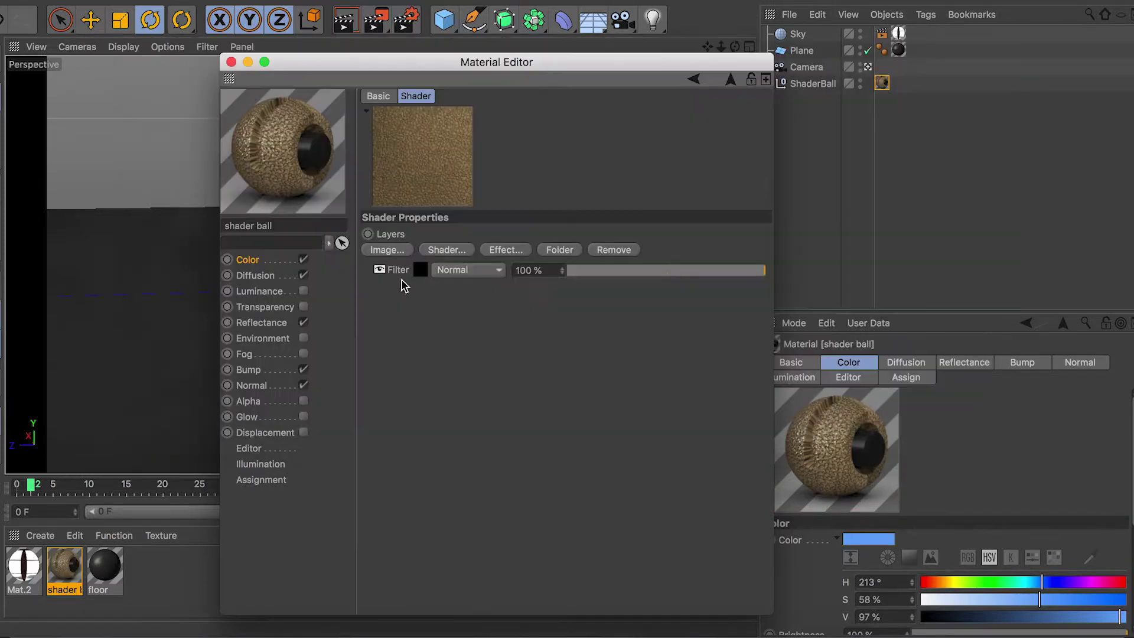
{"action": "left_click", "coordinate": [452, 250]}
{"action": "mouse_move", "coordinate": [554, 486]}
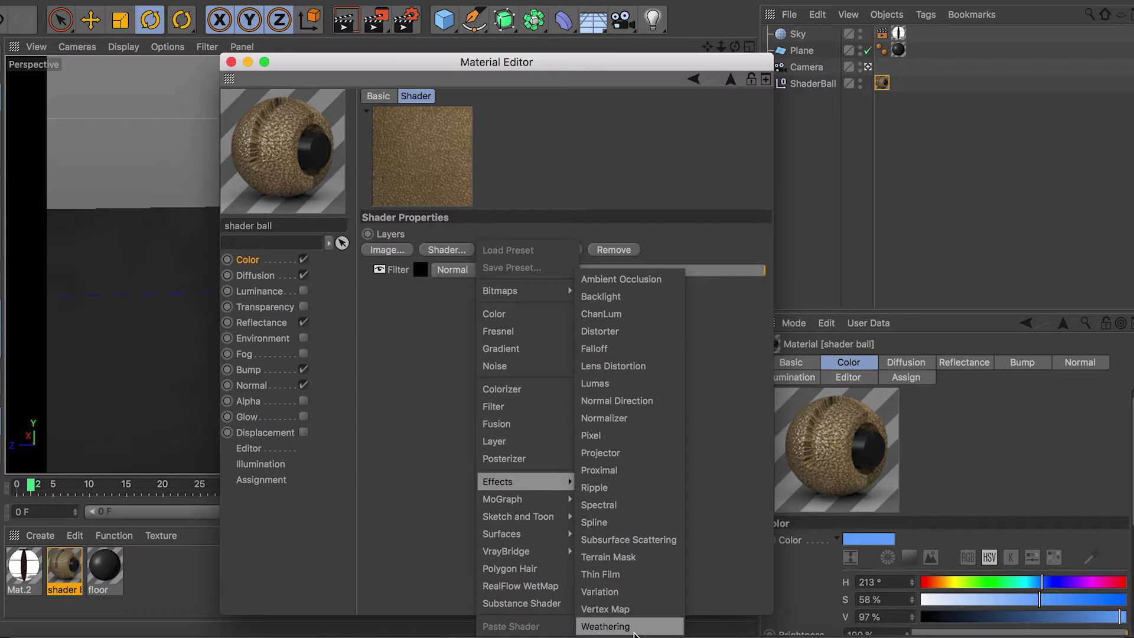
{"action": "left_click", "coordinate": [605, 626]}
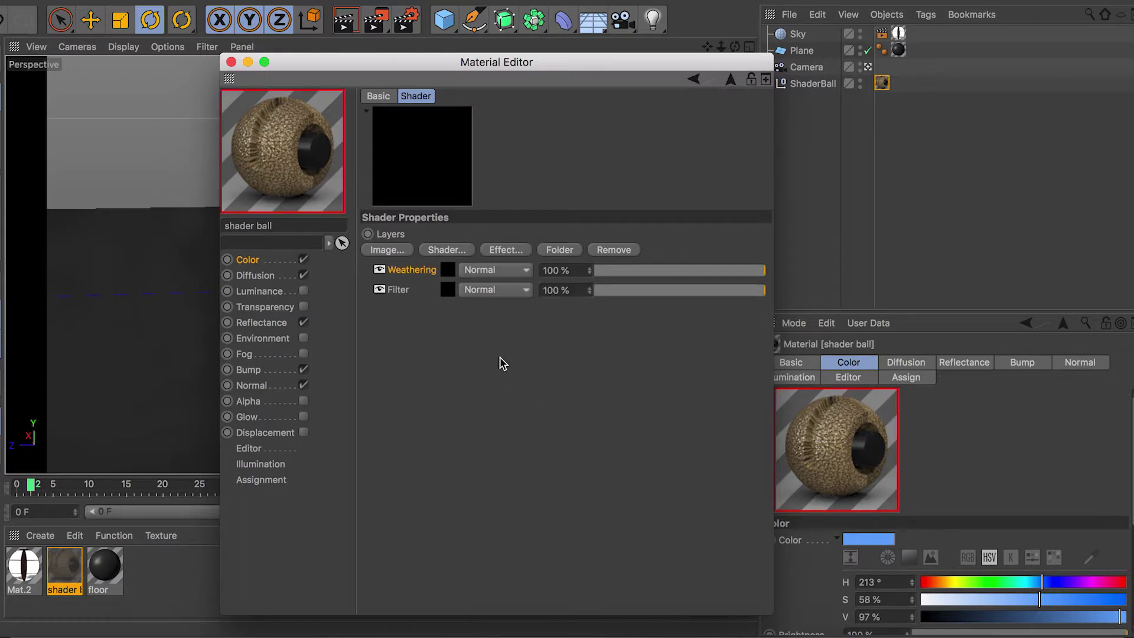
Try Overlay blending at 10% opacity on the Weathering layer
{"action": "left_click", "coordinate": [503, 270]}
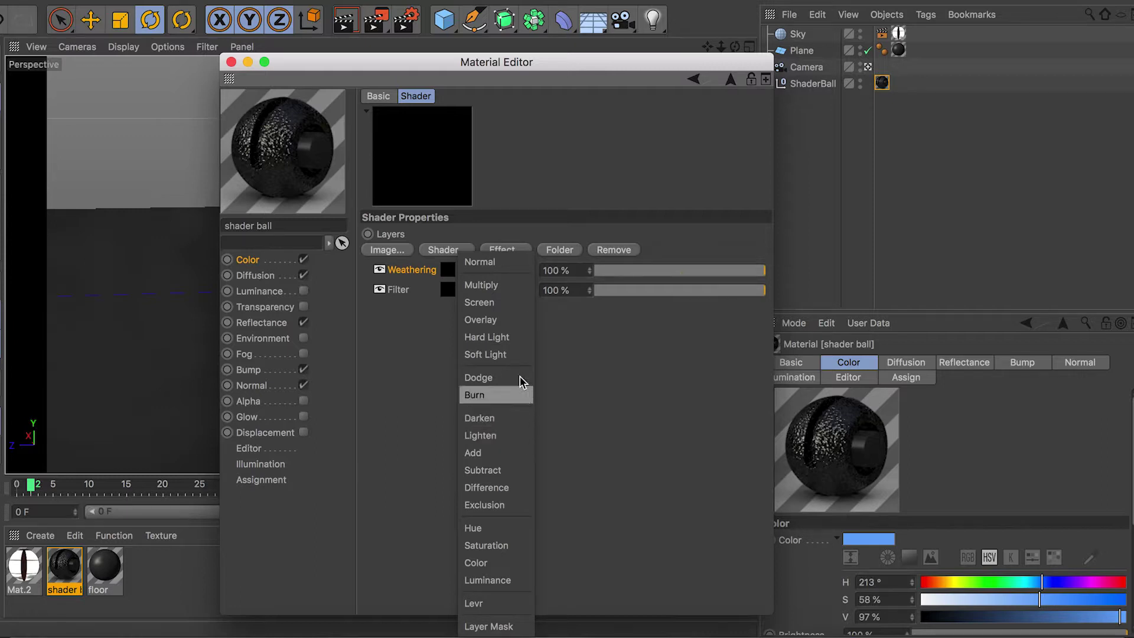
{"action": "left_click", "coordinate": [483, 319]}
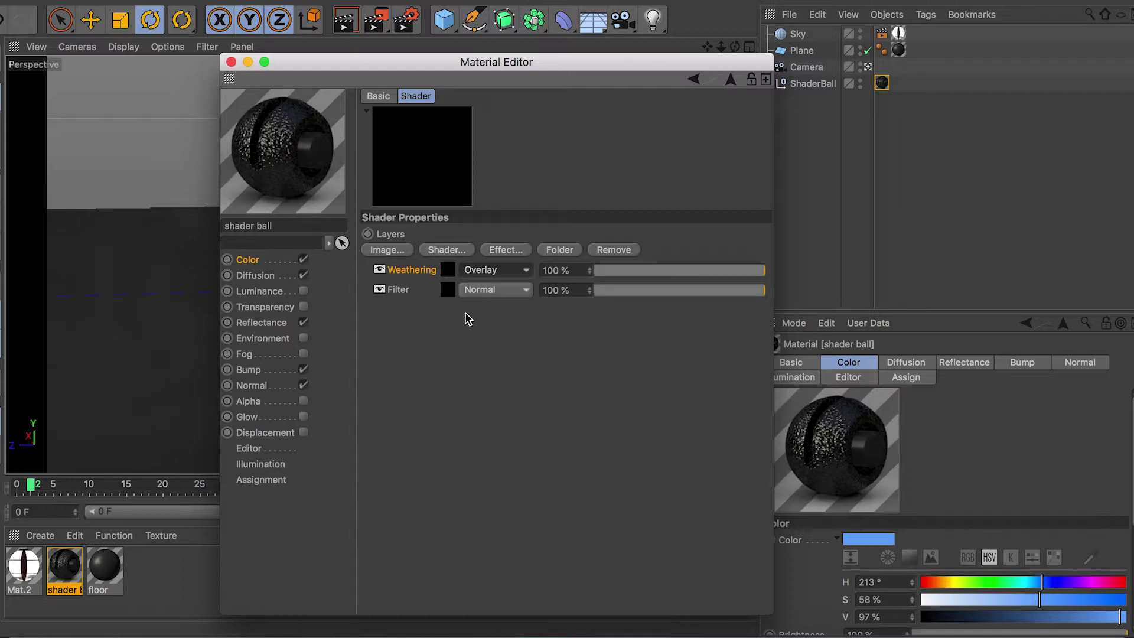
{"action": "left_click", "coordinate": [605, 271]}
{"action": "left_click_drag", "start_coordinate": [605, 271], "coordinate": [612, 272]}
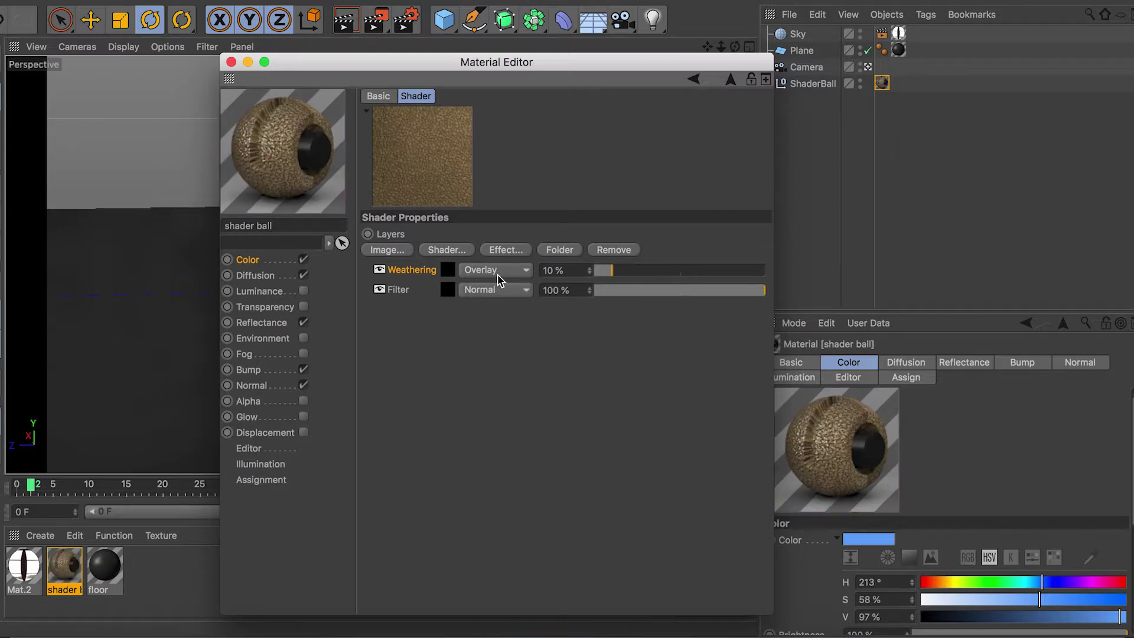
Try Add blending at 50% opacity on the Weathering layer
{"action": "left_click", "coordinate": [477, 273]}
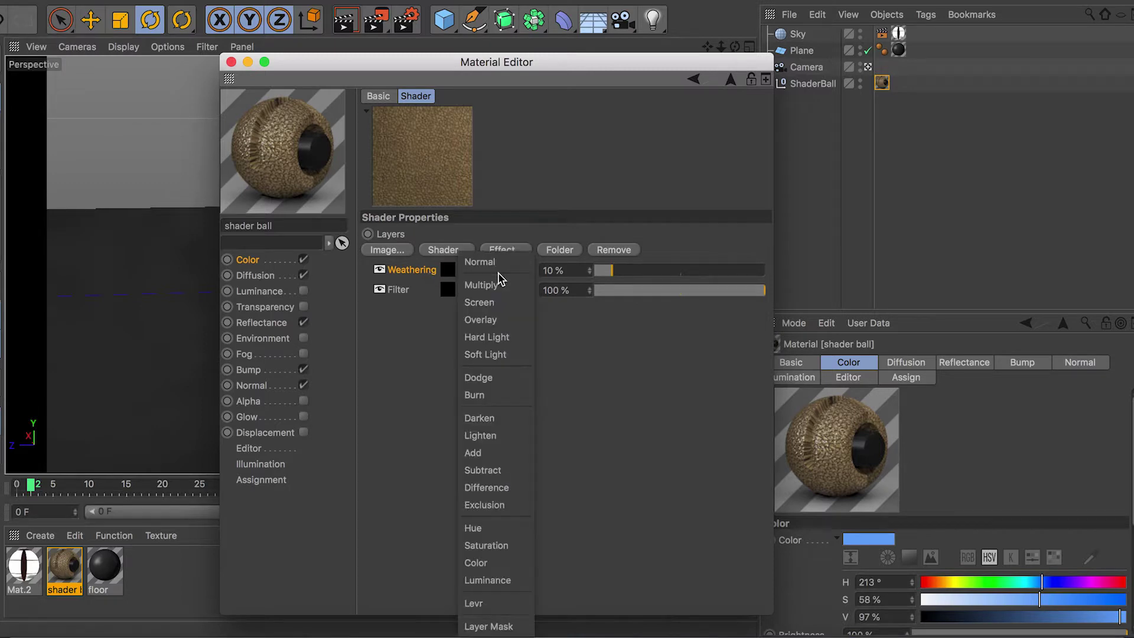
{"action": "left_click", "coordinate": [505, 452]}
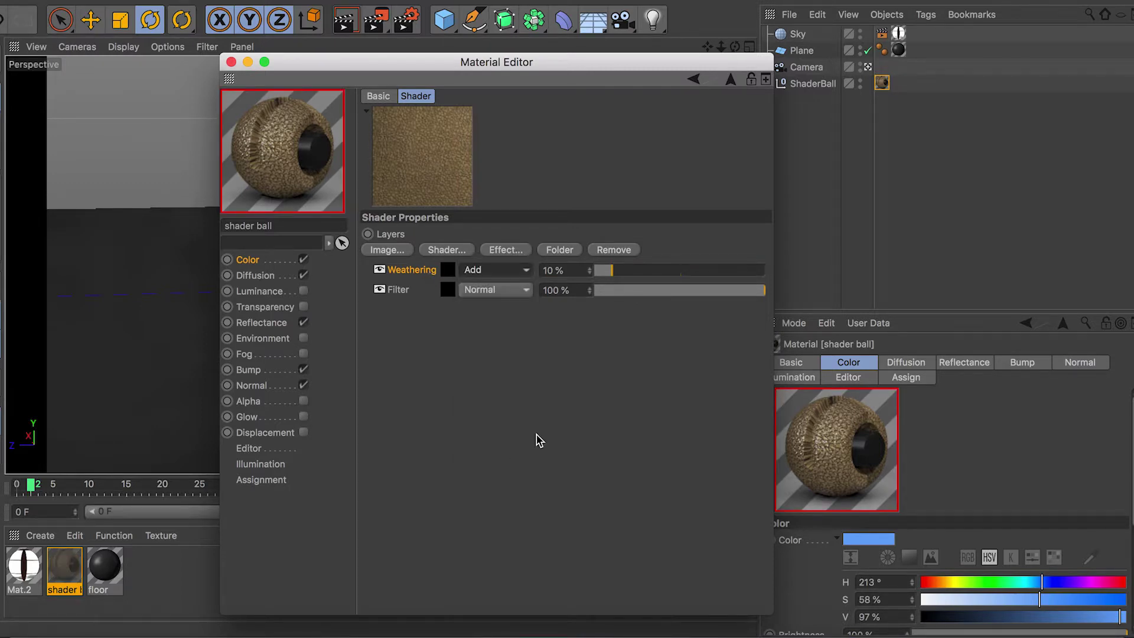
{"action": "left_click", "coordinate": [644, 272]}
{"action": "left_click_drag", "start_coordinate": [653, 278], "coordinate": [680, 286]}
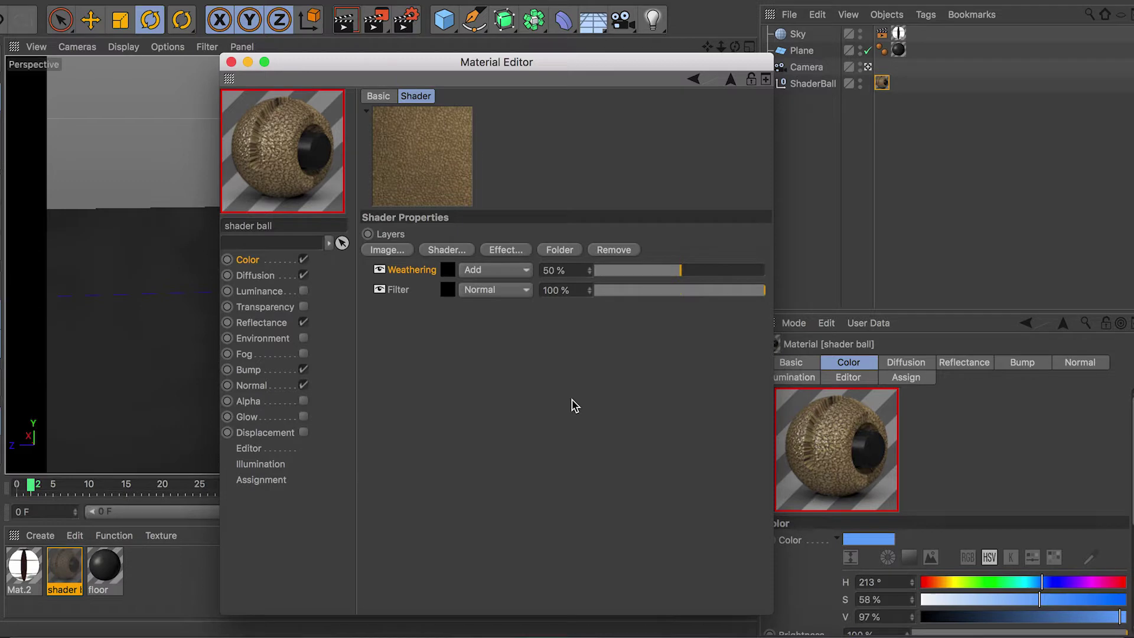
Assign a Noise shader as the Weathering layer's texture
{"action": "left_click", "coordinate": [448, 273]}
{"action": "left_click", "coordinate": [465, 235]}
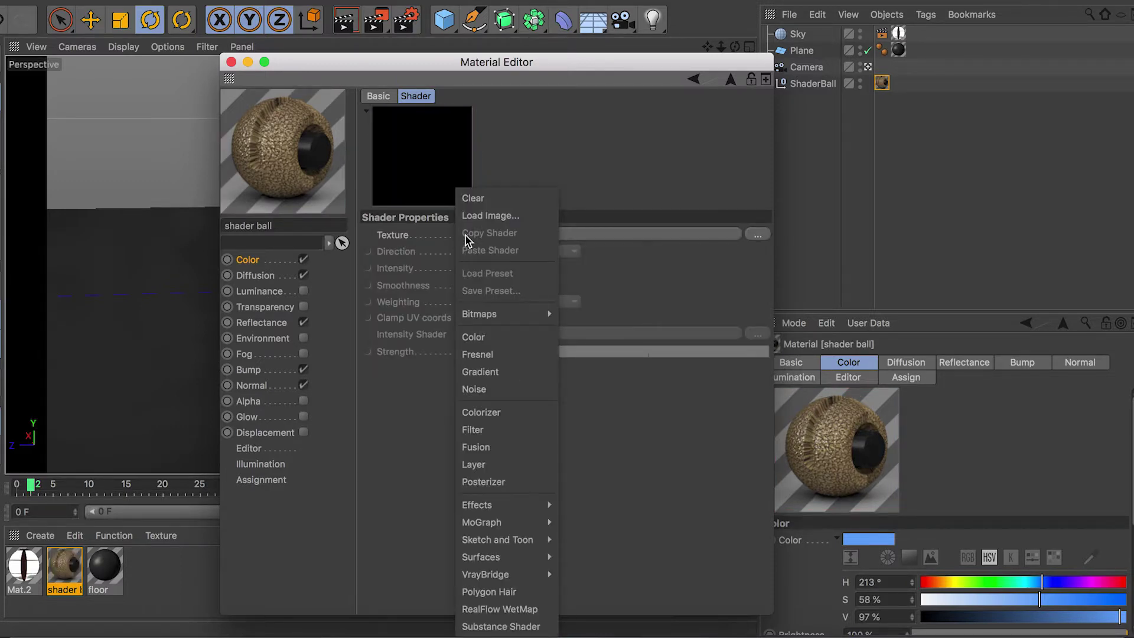
{"action": "left_click", "coordinate": [515, 225]}
{"action": "left_click", "coordinate": [513, 220]}
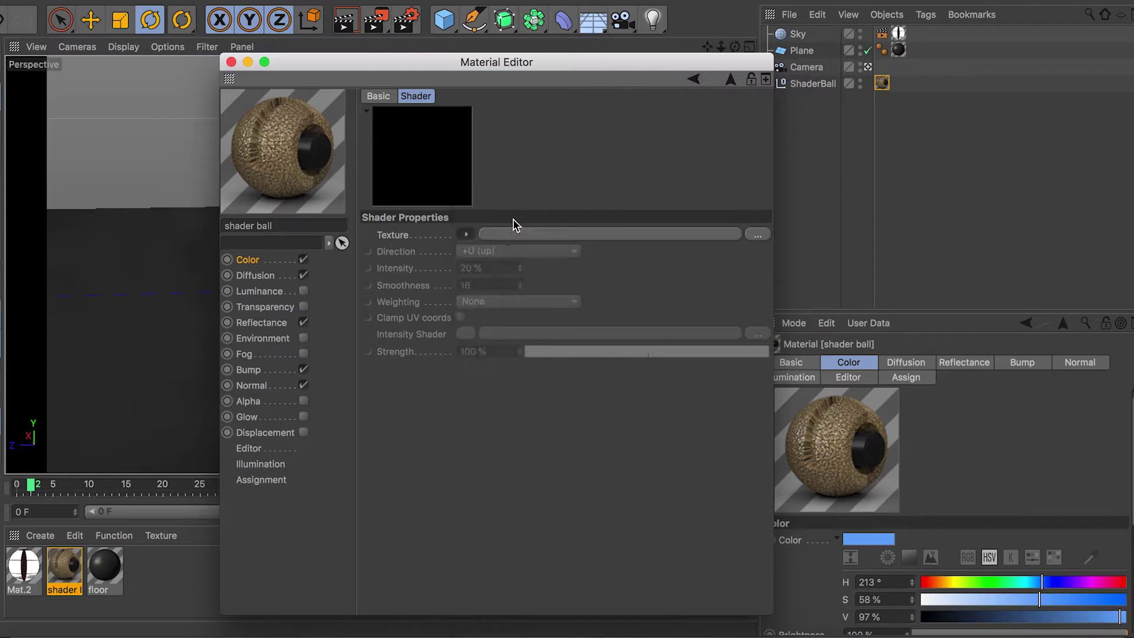
{"action": "left_click", "coordinate": [889, 394]}
{"action": "left_click", "coordinate": [466, 234]}
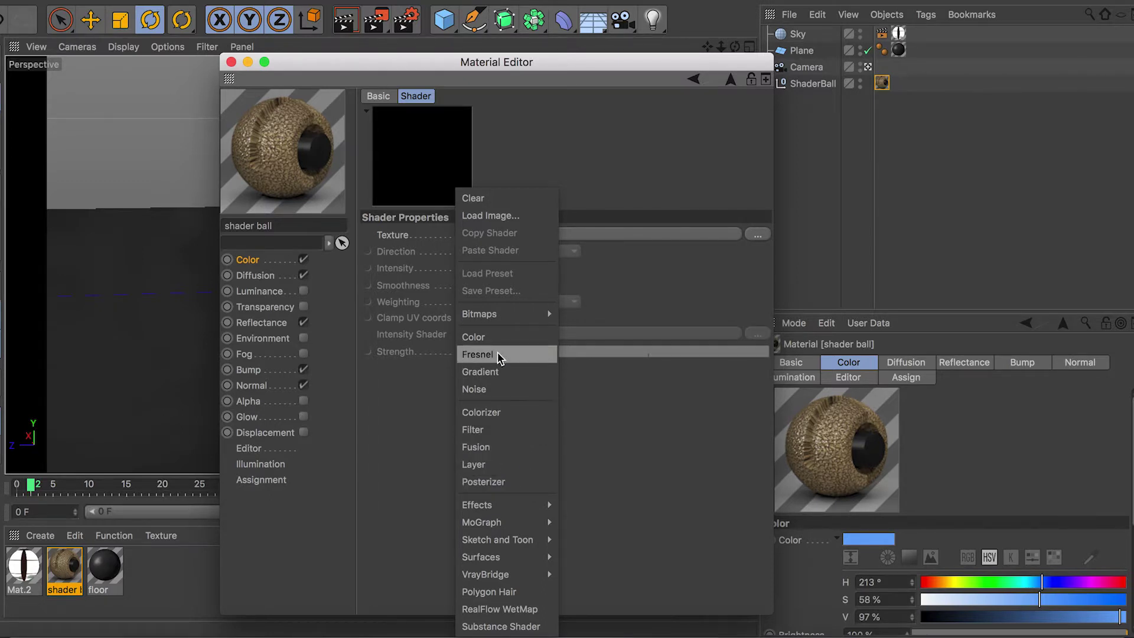
{"action": "left_click", "coordinate": [549, 389]}
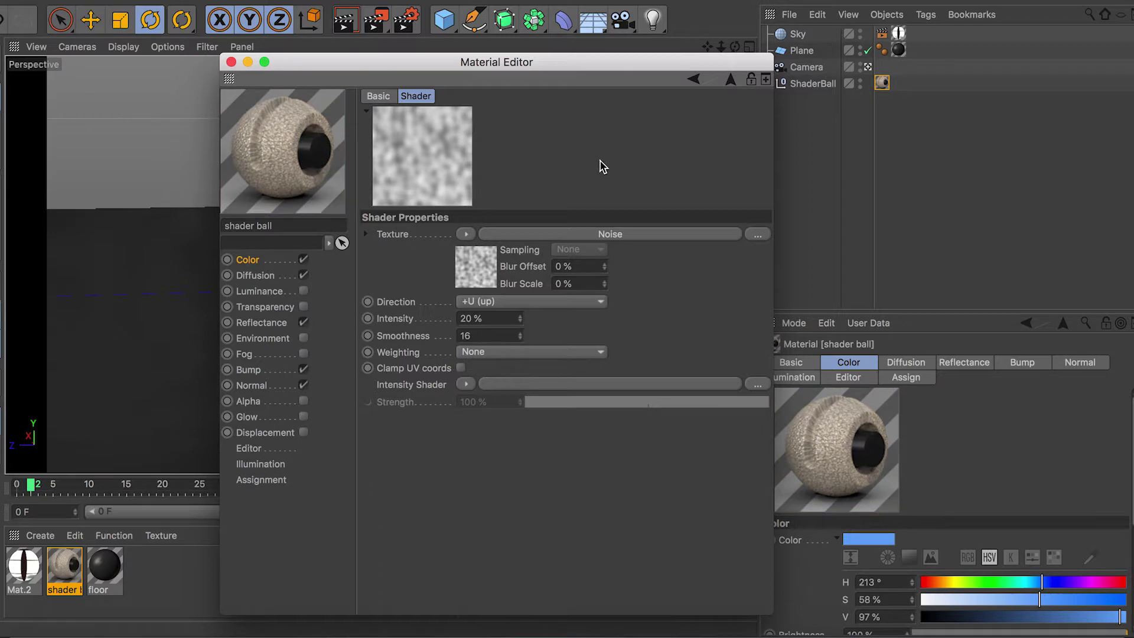
Blend the Weathering layer over the Filter layer in Multiply mode at 10% opacity
{"action": "left_click", "coordinate": [693, 78]}
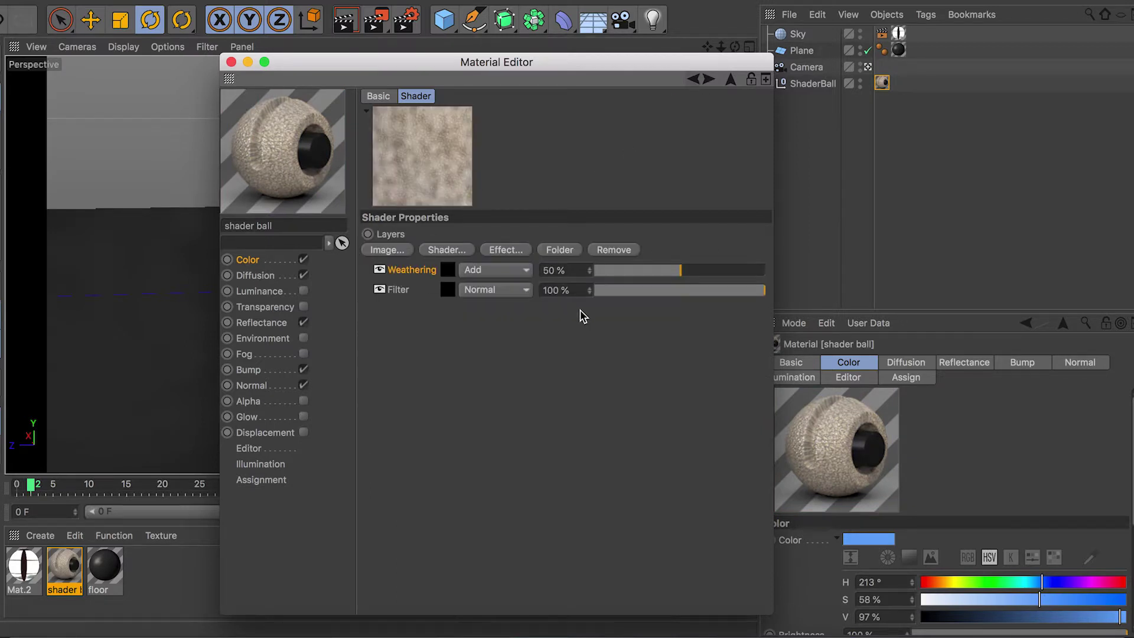
{"action": "left_click", "coordinate": [480, 272]}
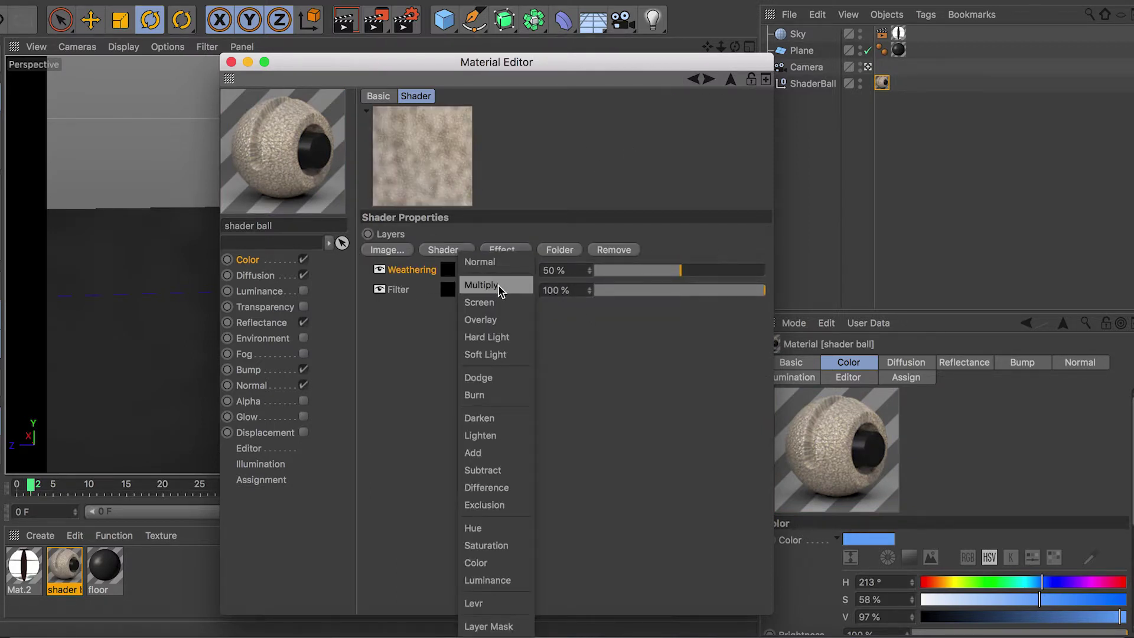
{"action": "left_click", "coordinate": [497, 285]}
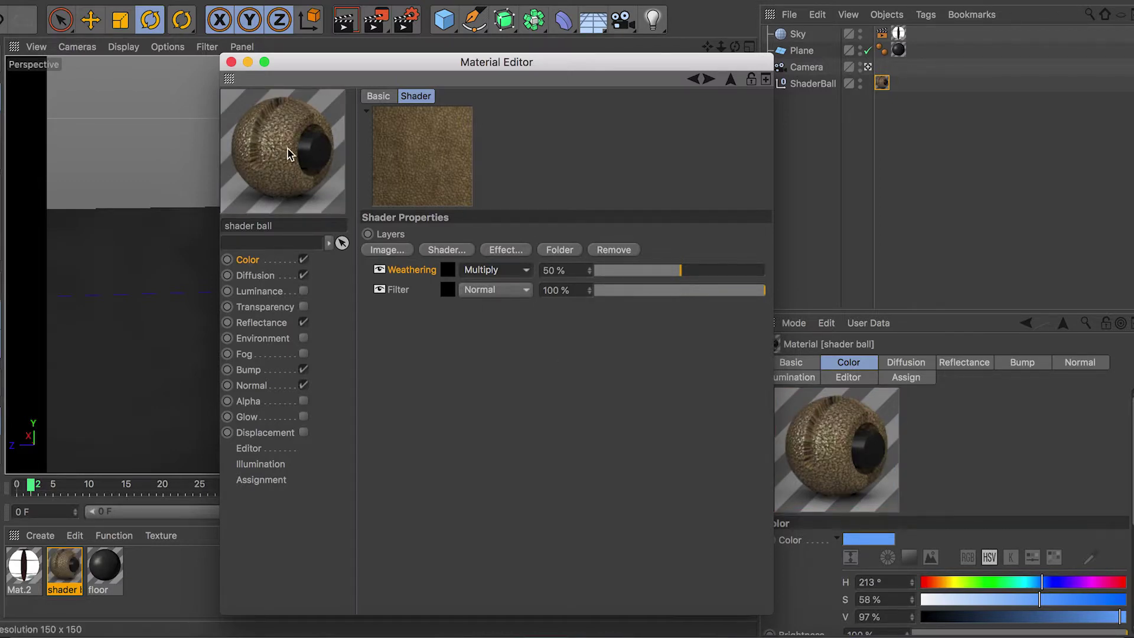
{"action": "left_click", "coordinate": [618, 271]}
{"action": "left_click_drag", "start_coordinate": [618, 275], "coordinate": [612, 274]}
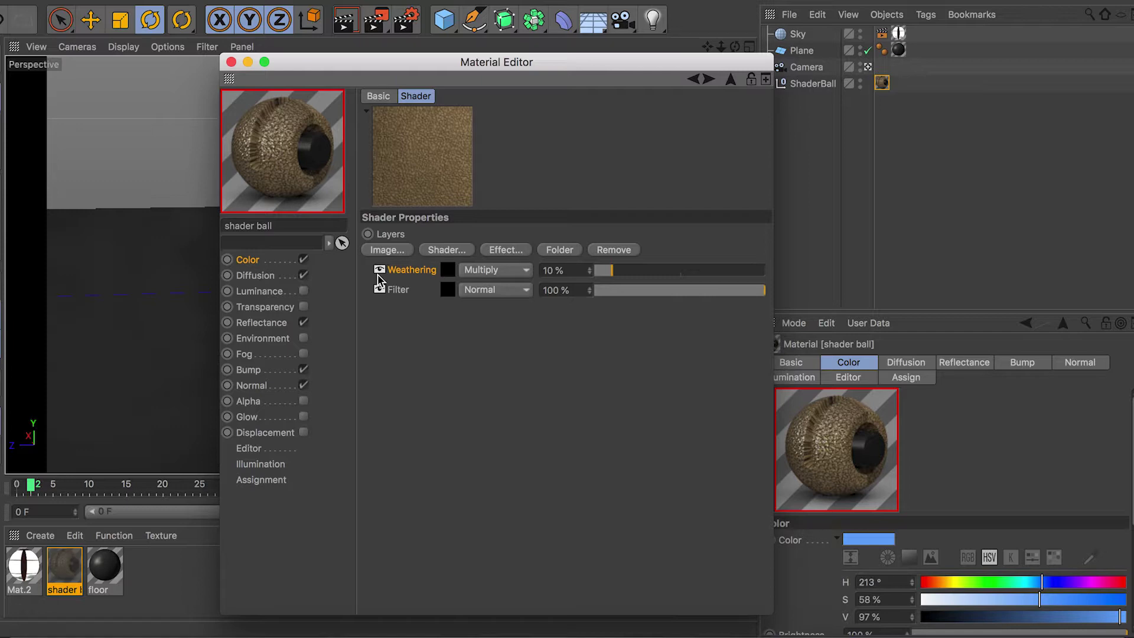
Set the Weathering shader's Intensity to 10% and its Smoothness to 32
{"action": "double_click", "coordinate": [449, 269]}
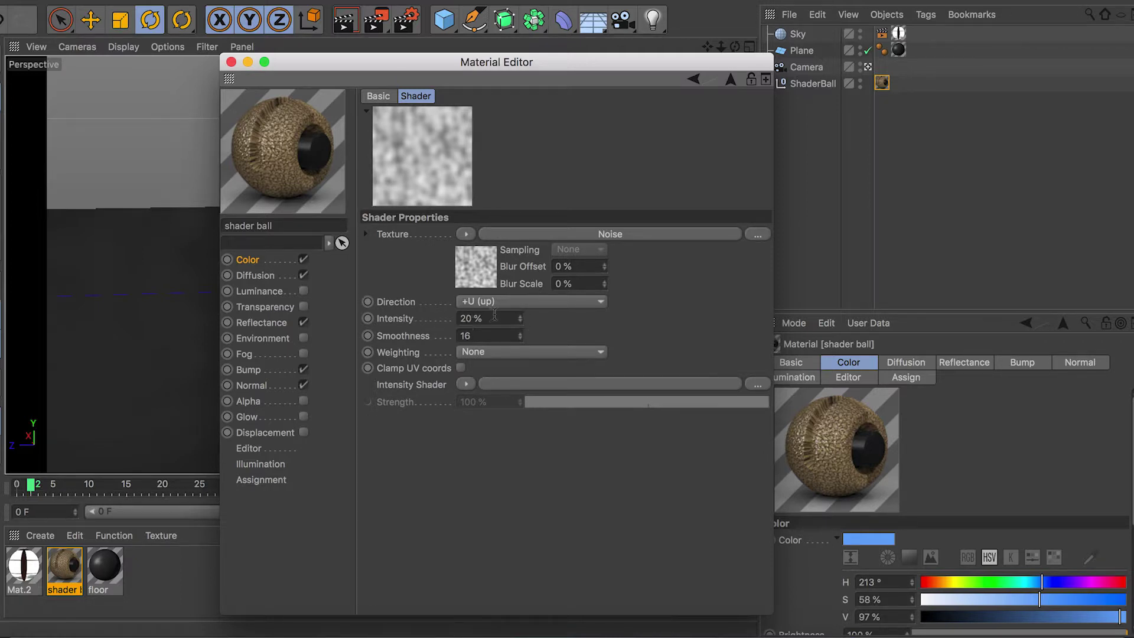
{"action": "left_click", "coordinate": [499, 352]}
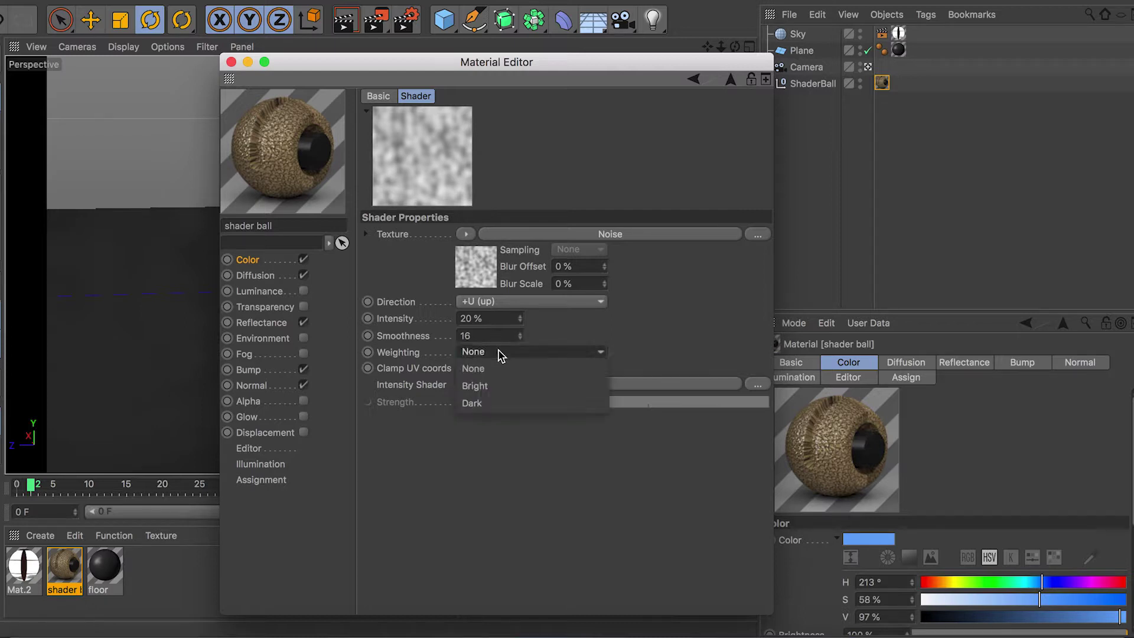
{"action": "left_click", "coordinate": [426, 436]}
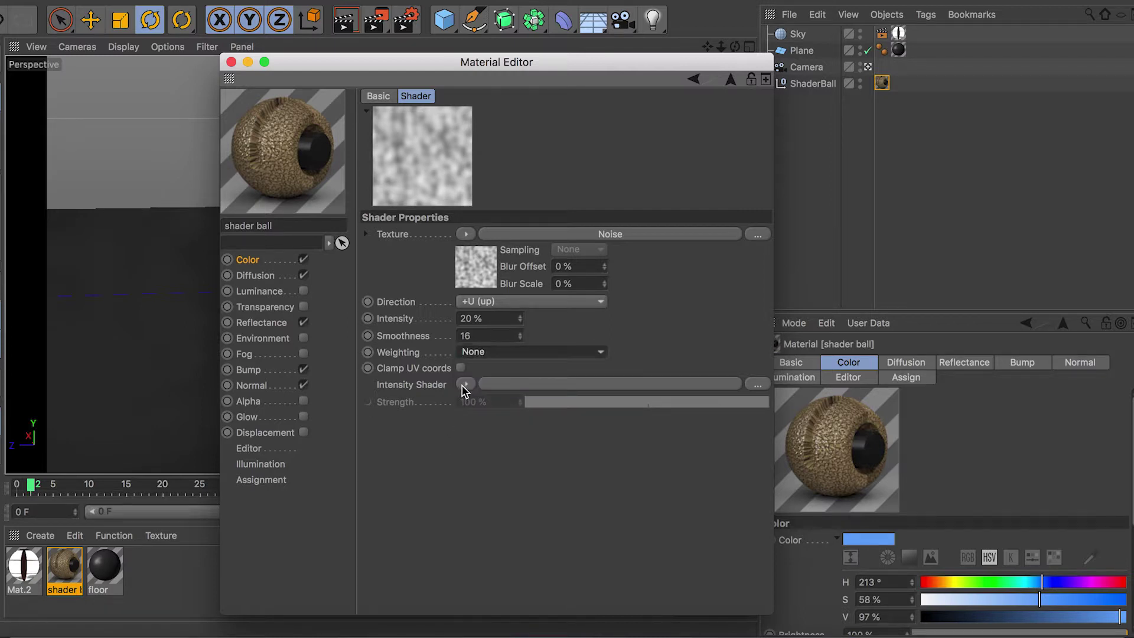
{"action": "left_click", "coordinate": [489, 319]}
{"action": "type", "text": "10"}
{"action": "left_click", "coordinate": [498, 348]}
{"action": "left_click_drag", "start_coordinate": [491, 337], "coordinate": [433, 334]}
{"action": "type", "text": "32"}
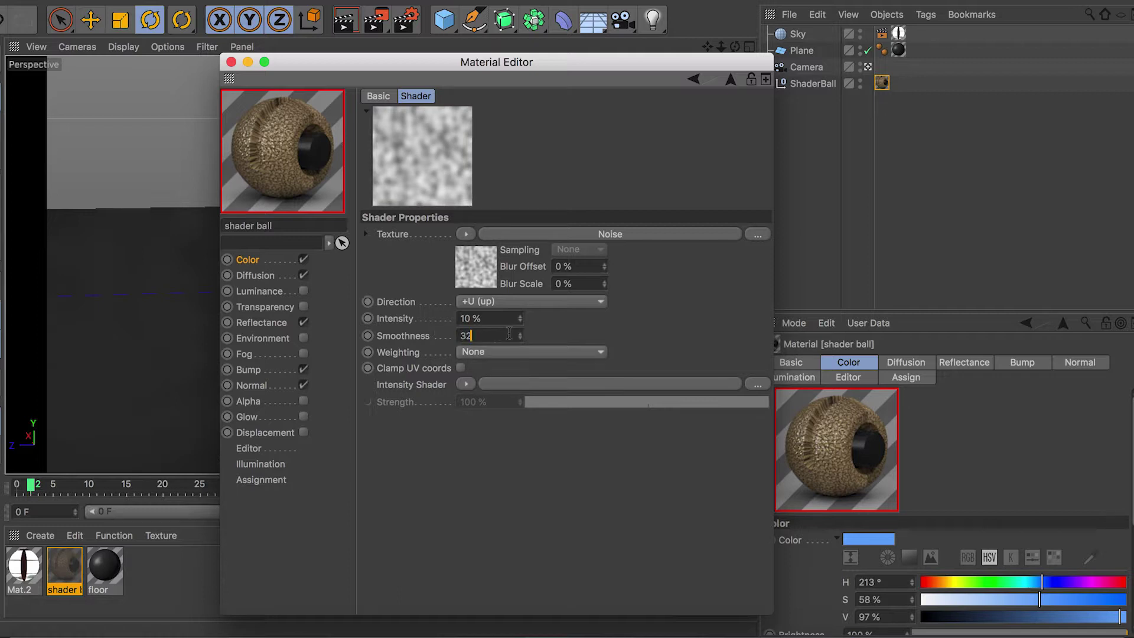
{"action": "left_click", "coordinate": [493, 319]}
Change the Weathering texture's noise type to Voronoi 1 and set its Global Scale to 250%
{"action": "left_click", "coordinate": [590, 235]}
{"action": "left_click", "coordinate": [546, 283]}
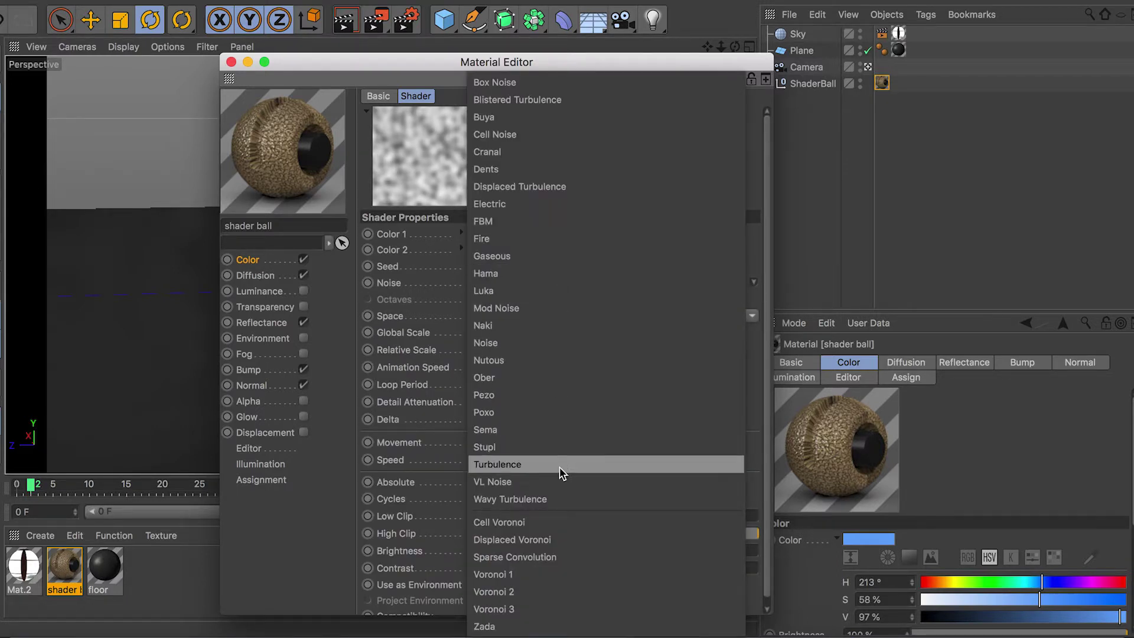
{"action": "left_click", "coordinate": [554, 578]}
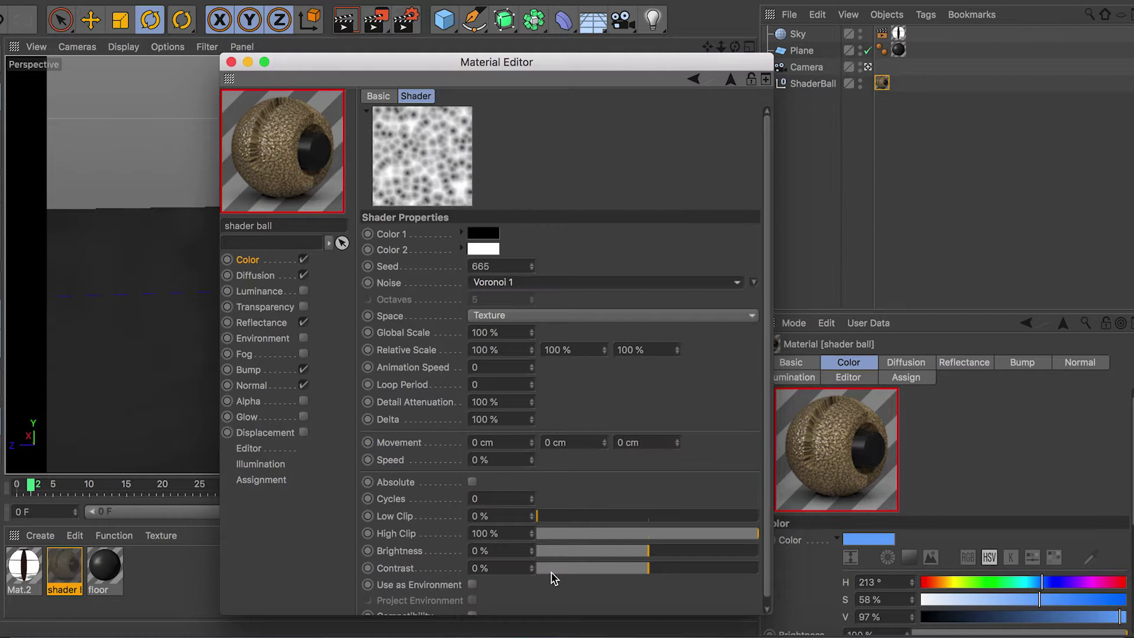
{"action": "left_click", "coordinate": [497, 335]}
{"action": "type", "text": "205"}
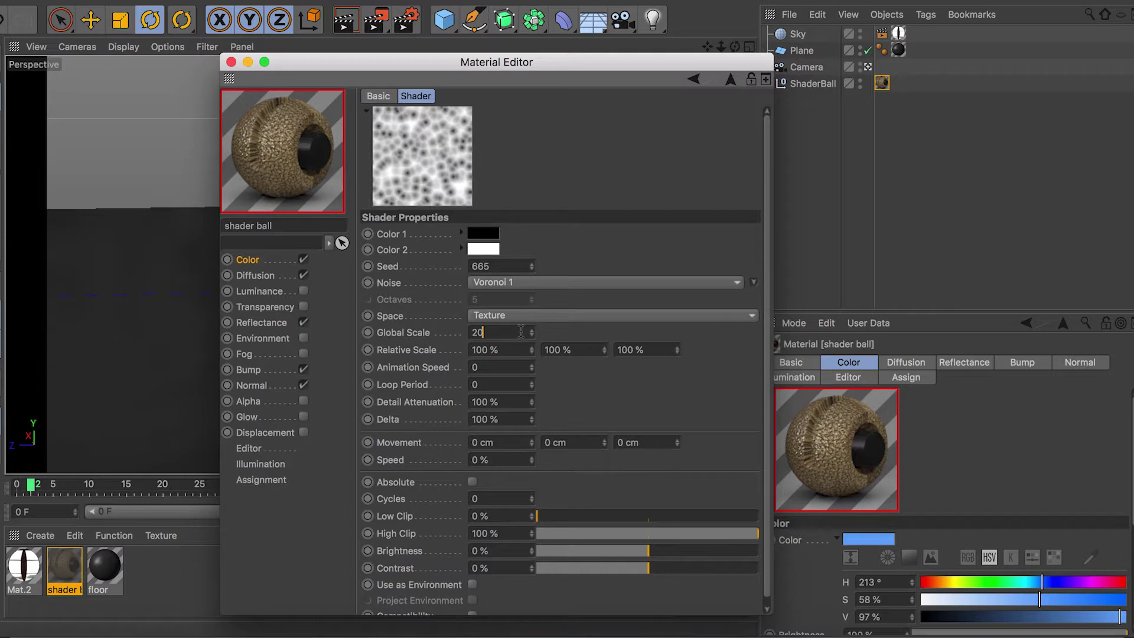
{"action": "left_click", "coordinate": [505, 350]}
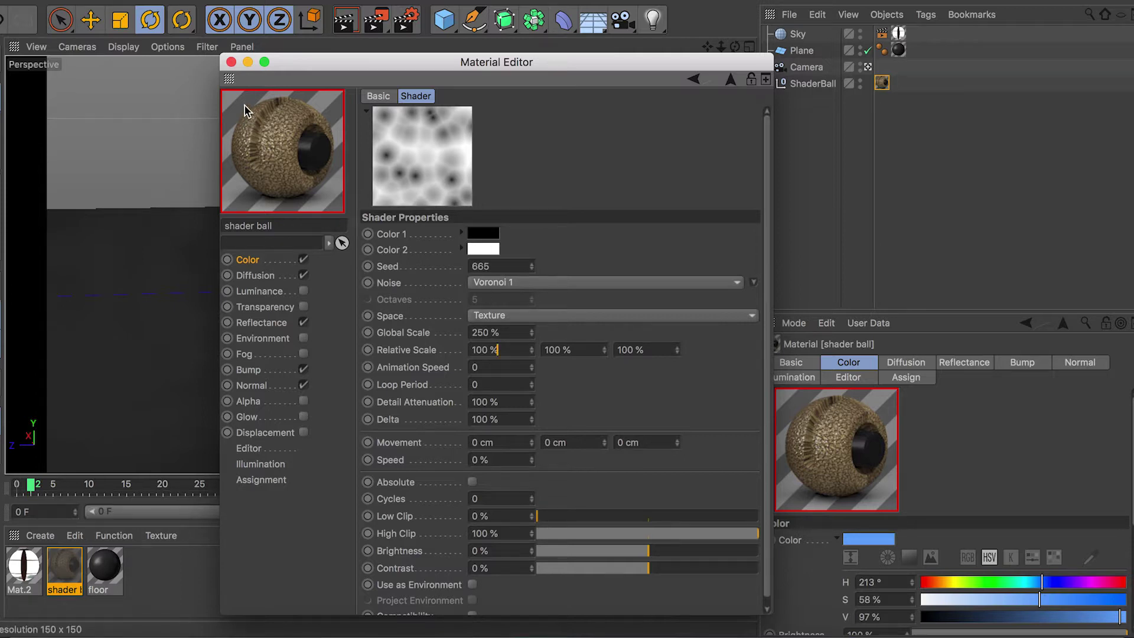
Close the Material Editor and reframe the camera closer on the whole shader ball
{"action": "left_click", "coordinate": [231, 62]}
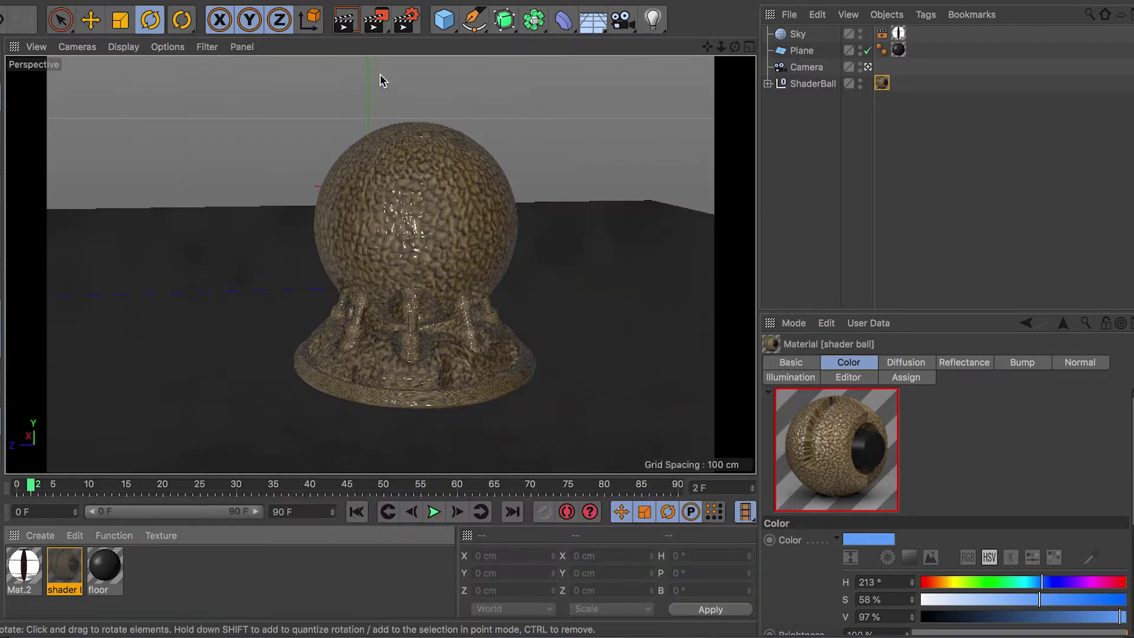
{"action": "scroll", "coordinate": [425, 304], "scroll_direction": "down", "scroll_amount": 2}
{"action": "scroll", "coordinate": [425, 306], "scroll_direction": "up", "scroll_amount": 3}
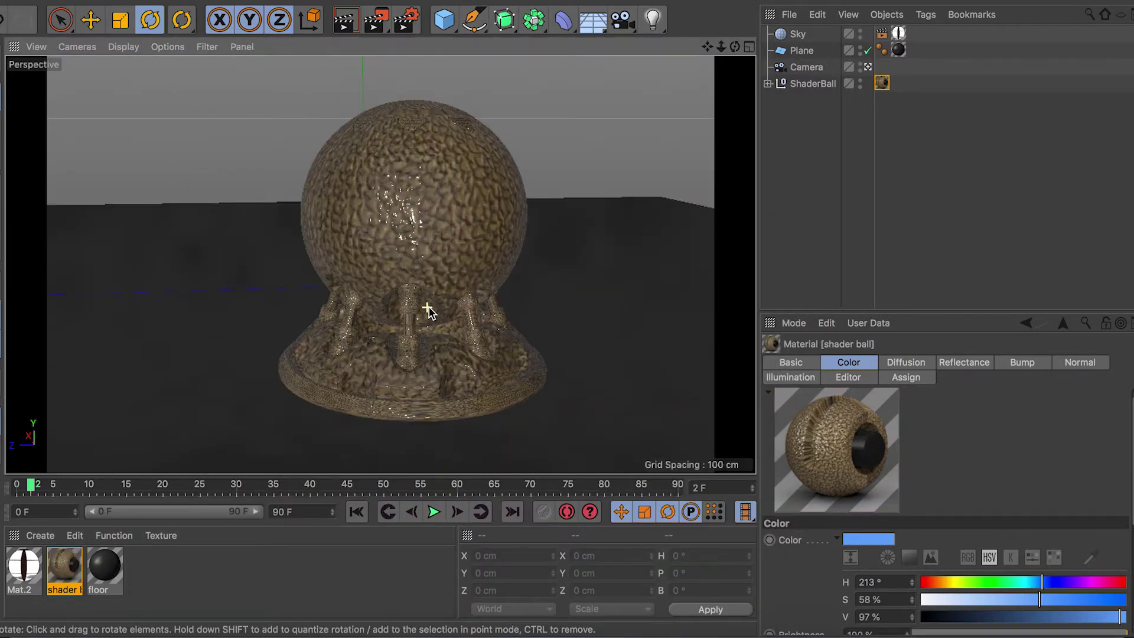
{"action": "mouse_move", "coordinate": [432, 288]}
{"action": "left_mouse_down", "text": "alt"}
{"action": "mouse_move", "coordinate": [433, 299]}
{"action": "mouse_move", "coordinate": [407, 299]}
{"action": "mouse_move", "coordinate": [423, 301]}
{"action": "left_mouse_up", "text": "alt"}
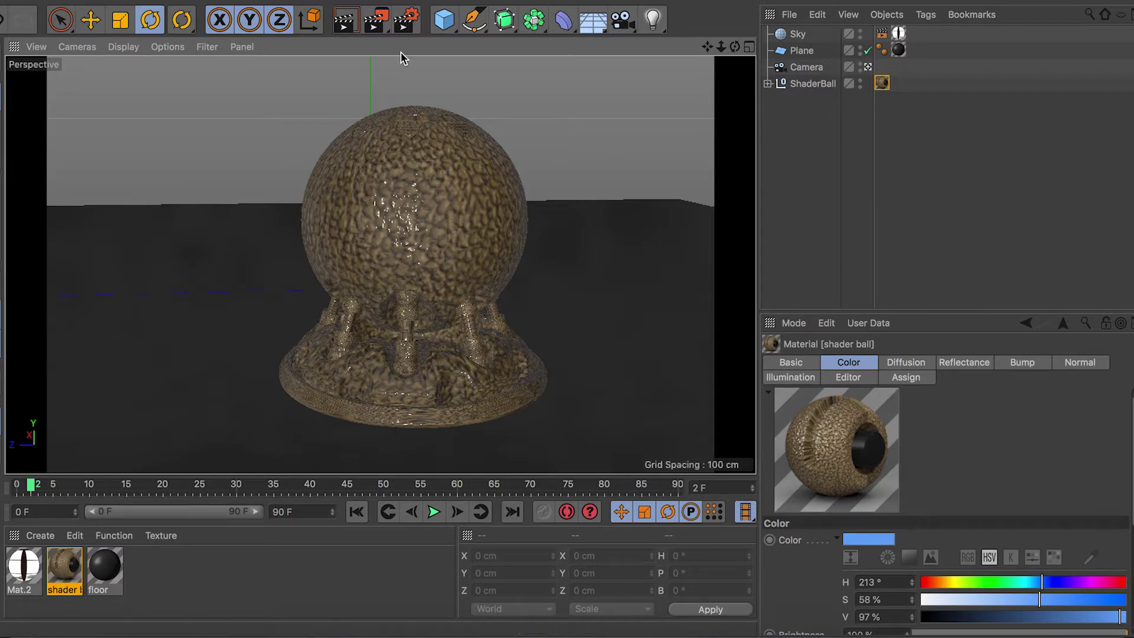
Set the Physical renderer's Sampling Quality to Automatic and its Shading Error Threshold to 7% in the render settings
{"action": "left_click", "coordinate": [411, 28]}
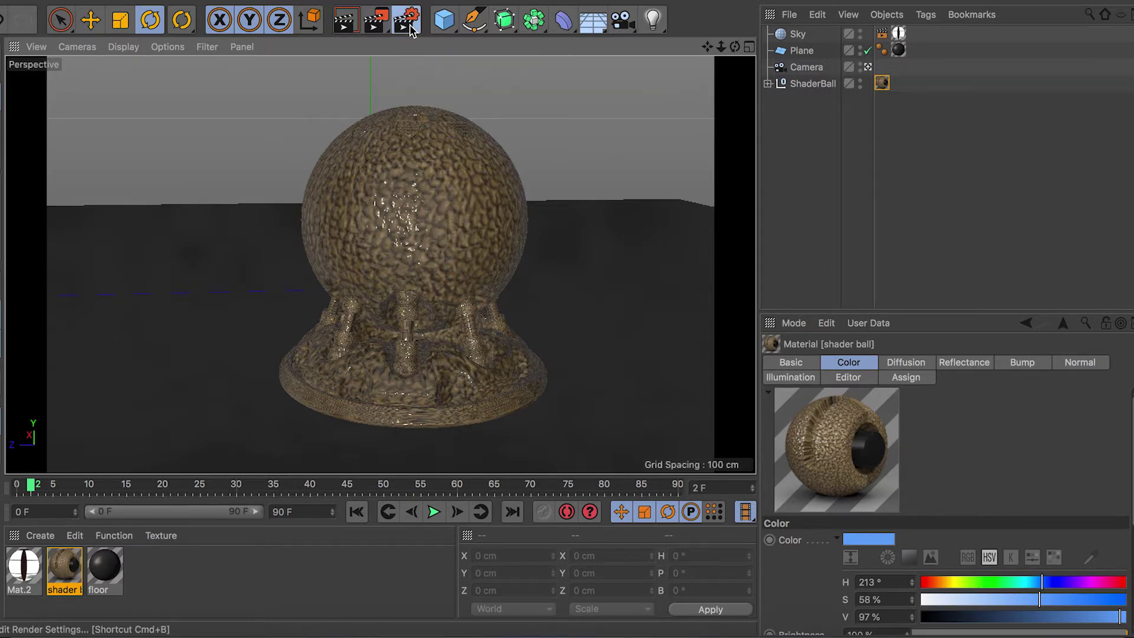
{"action": "left_click_drag", "start_coordinate": [308, 9], "coordinate": [545, 75]}
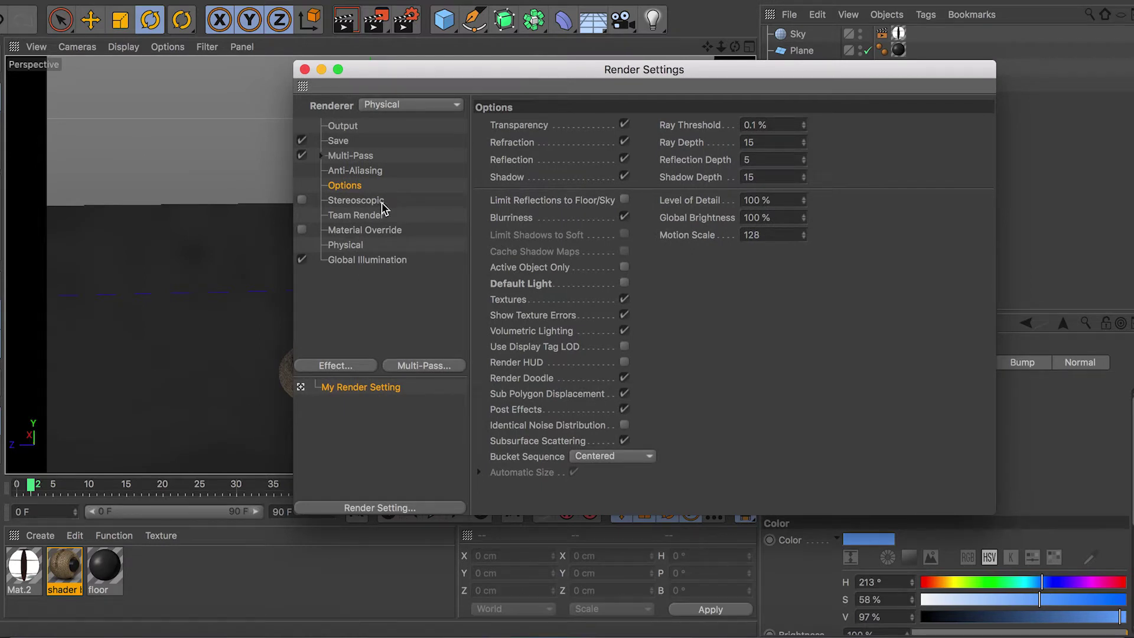
{"action": "left_click", "coordinate": [356, 247]}
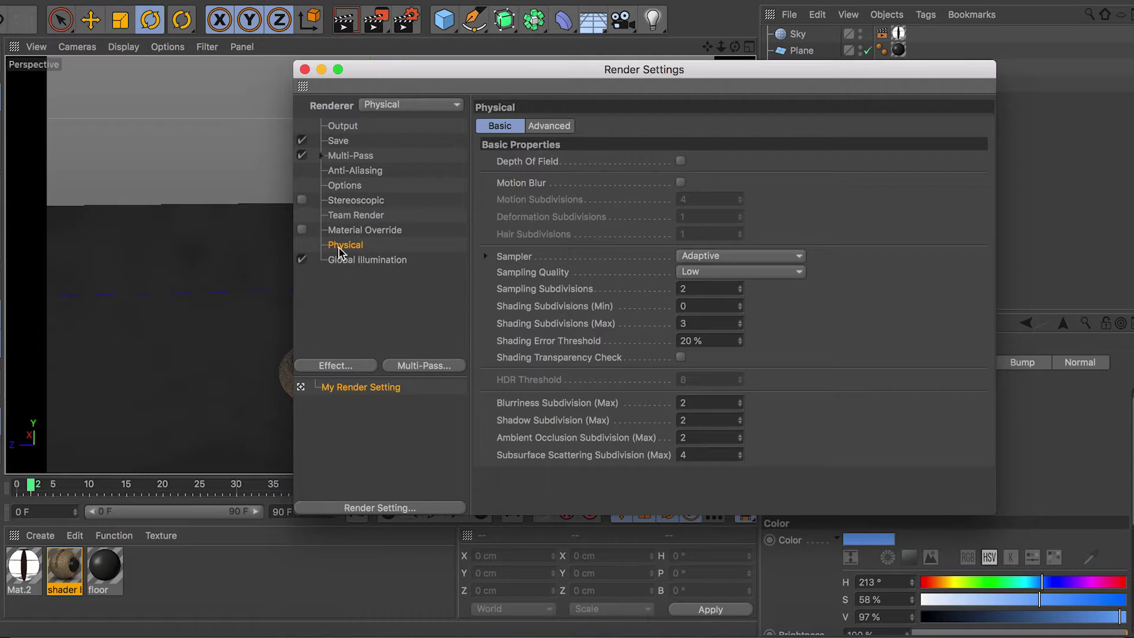
{"action": "left_click", "coordinate": [768, 258]}
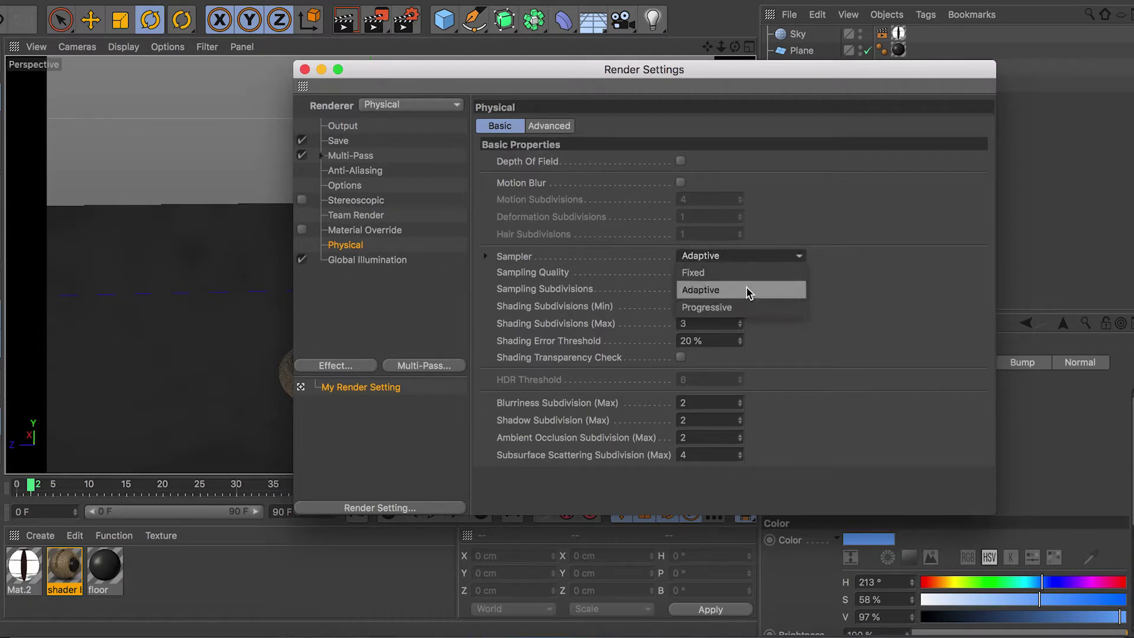
{"action": "left_click", "coordinate": [841, 293]}
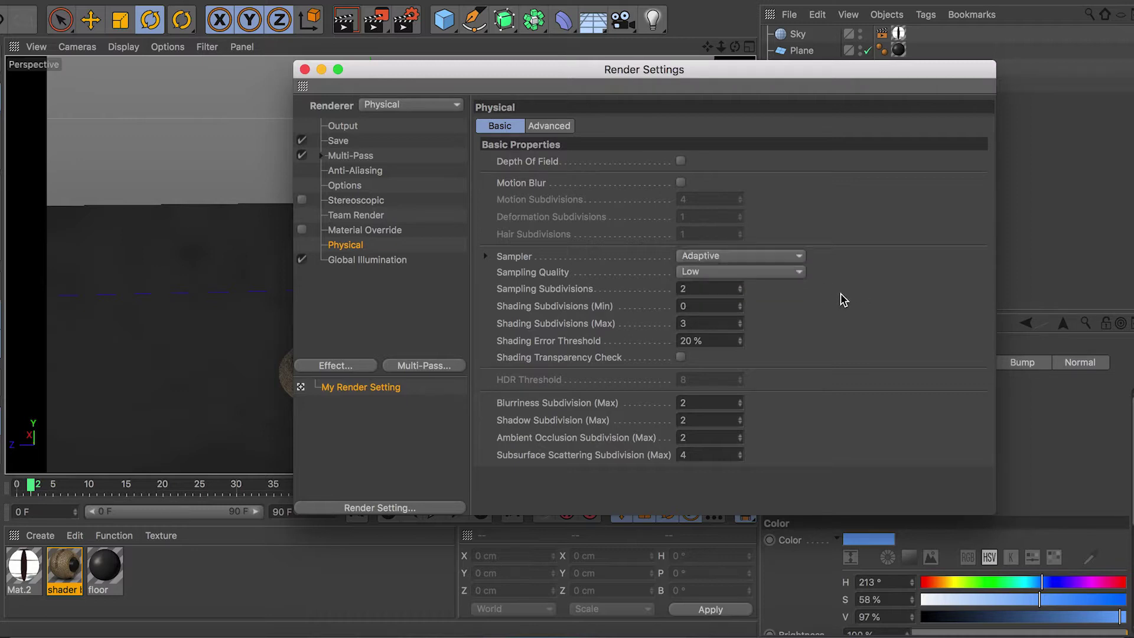
{"action": "left_click", "coordinate": [742, 271]}
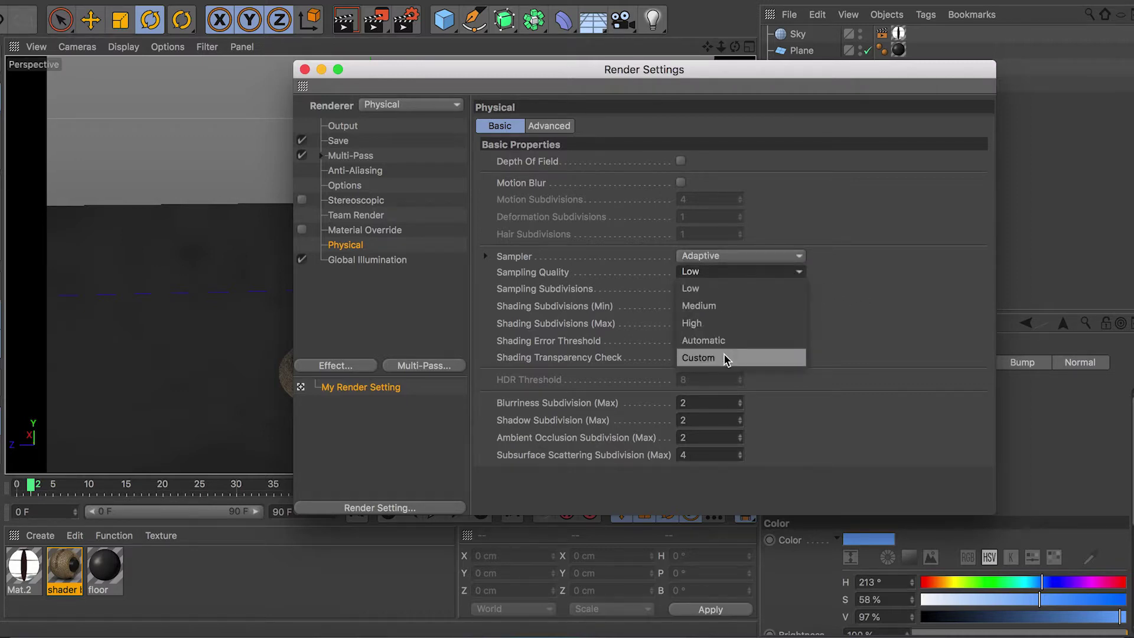
{"action": "left_click", "coordinate": [732, 340]}
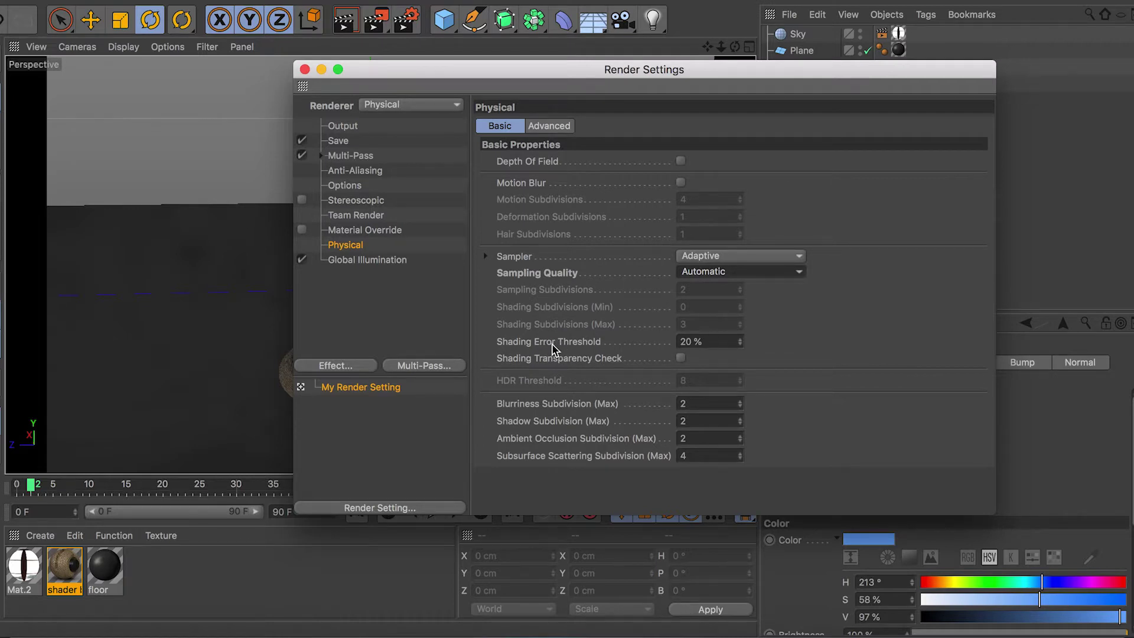
{"action": "key", "text": "Tab"}
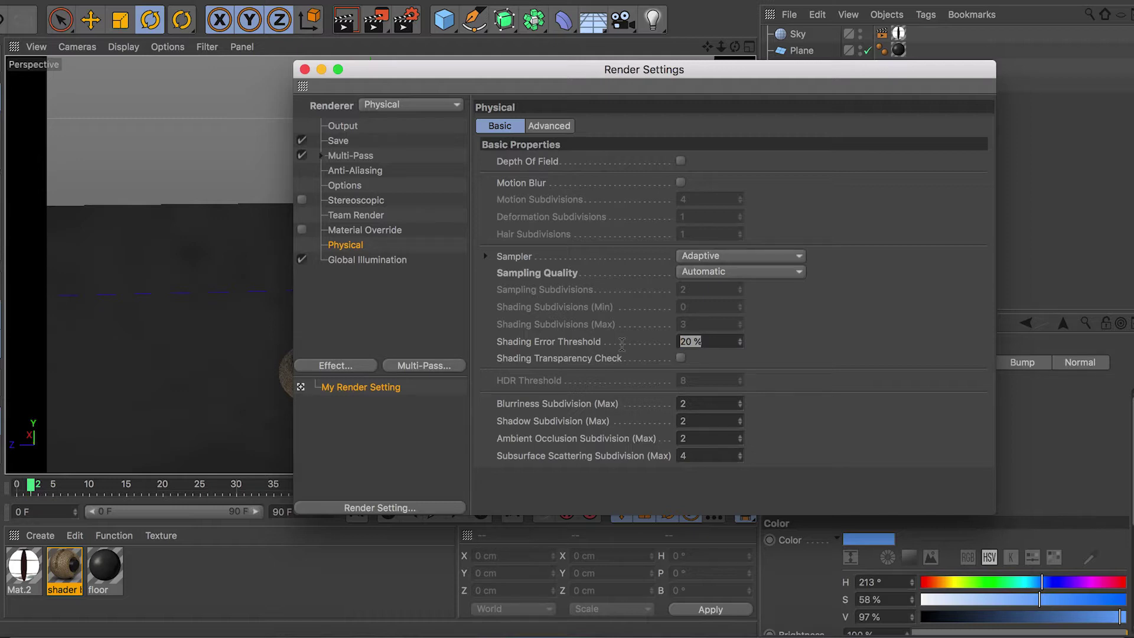
{"action": "type", "text": "7"}
{"action": "key", "text": "Return"}
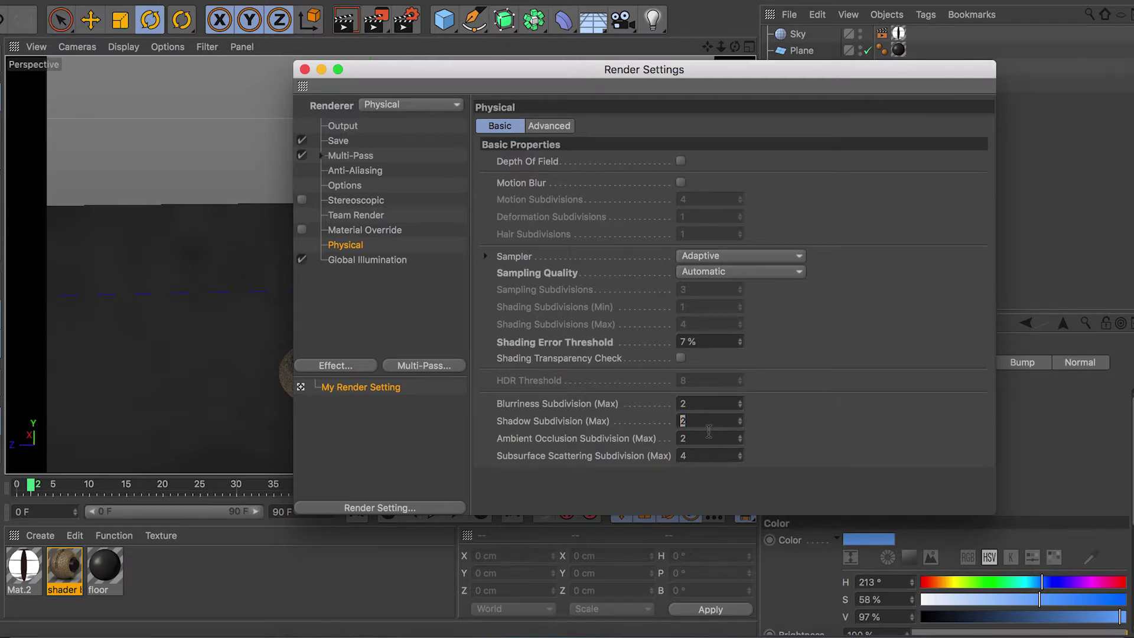
Set the maximum Shadow and Ambient Occlusion Subdivisions to 5 each and the Subsurface Scattering Subdivision to 0
{"action": "type", "text": "5"}
{"action": "key", "text": "Return"}
{"action": "double_click", "coordinate": [686, 439]}
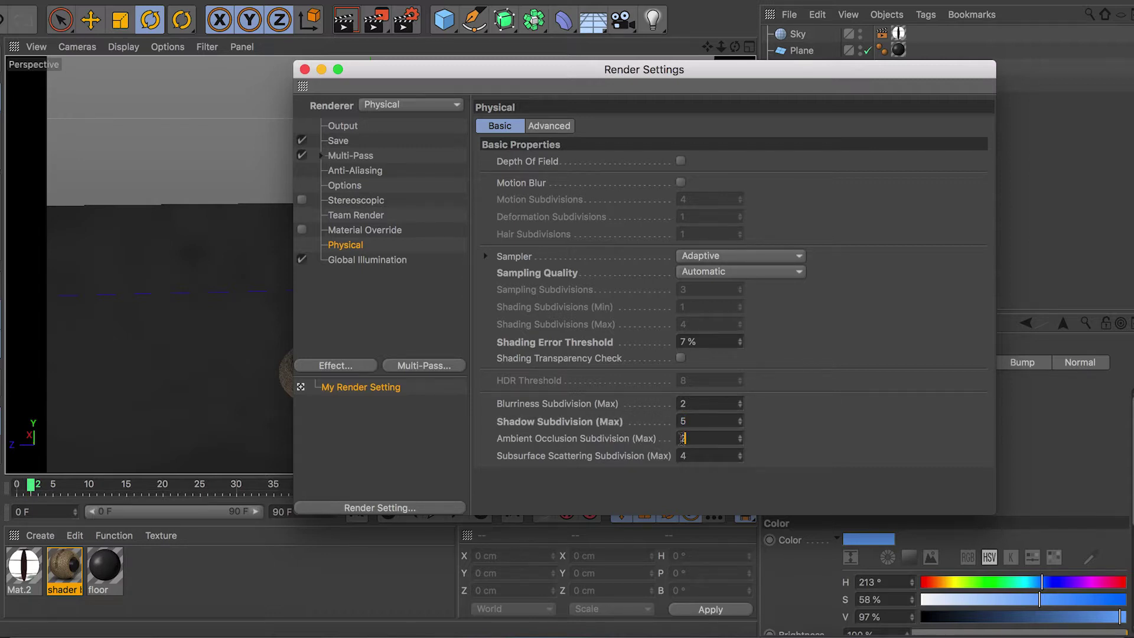
{"action": "type", "text": "5"}
{"action": "key", "text": "Return"}
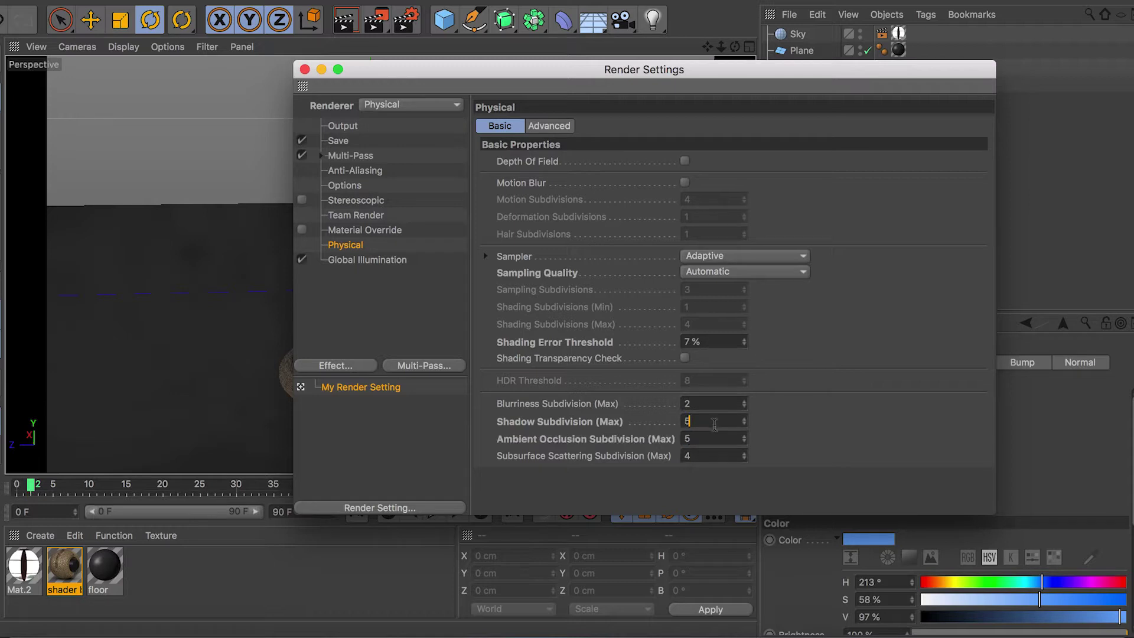
{"action": "double_click", "coordinate": [712, 456]}
{"action": "type", "text": "0"}
{"action": "key", "text": "Return"}
{"action": "left_click", "coordinate": [719, 440]}
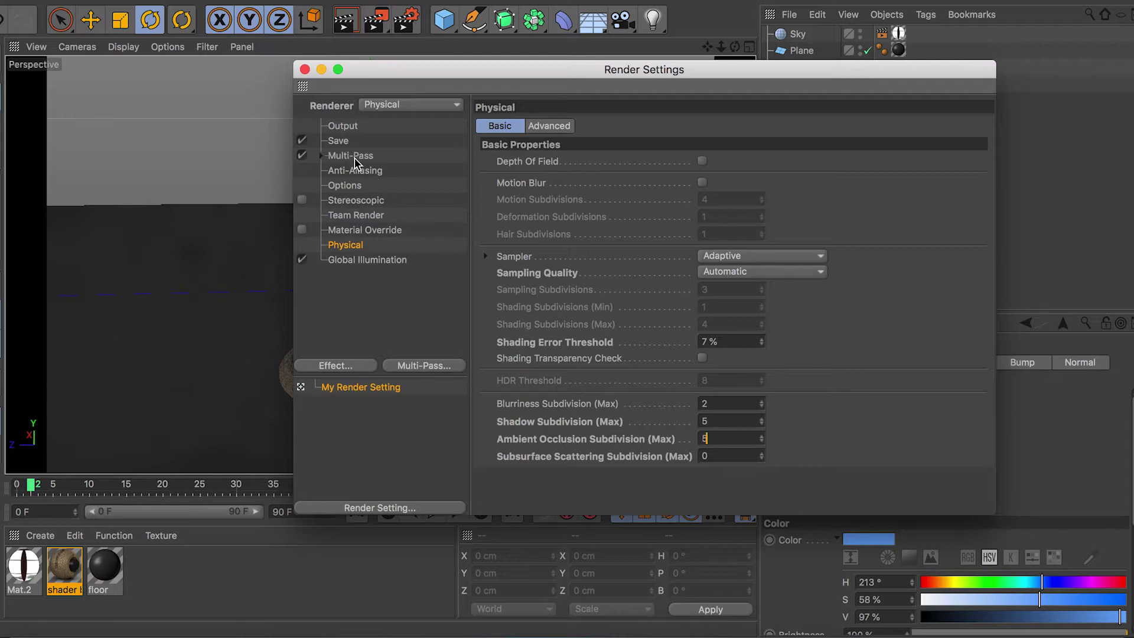
Set the Global Illumination secondary method to Light Mapping, with Samples at Medium
{"action": "left_click", "coordinate": [359, 263]}
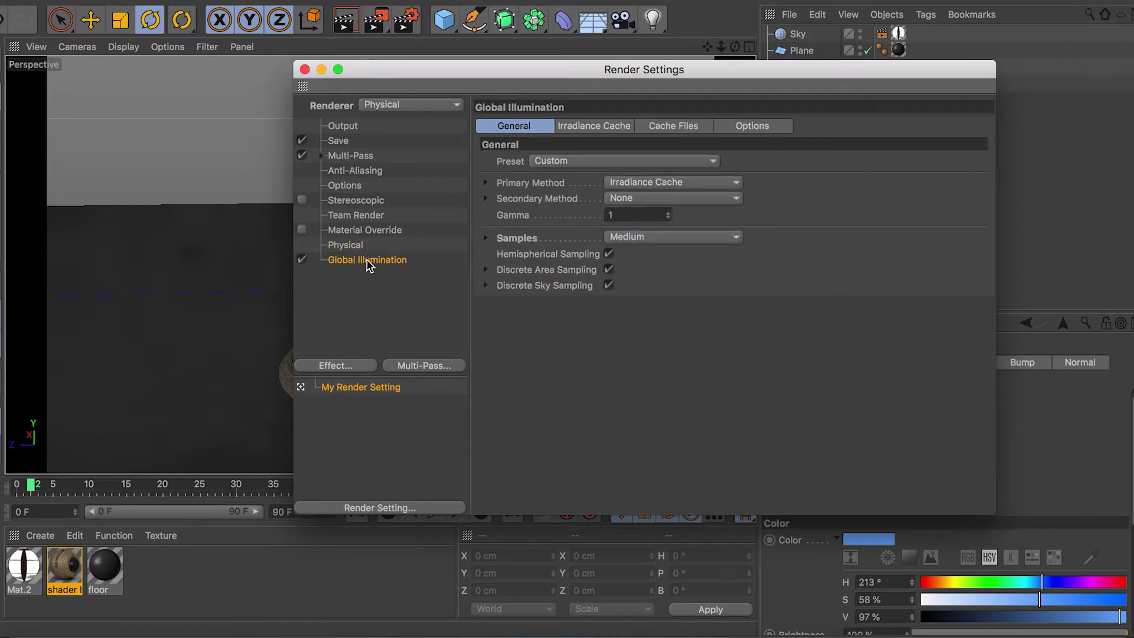
{"action": "left_click", "coordinate": [336, 366]}
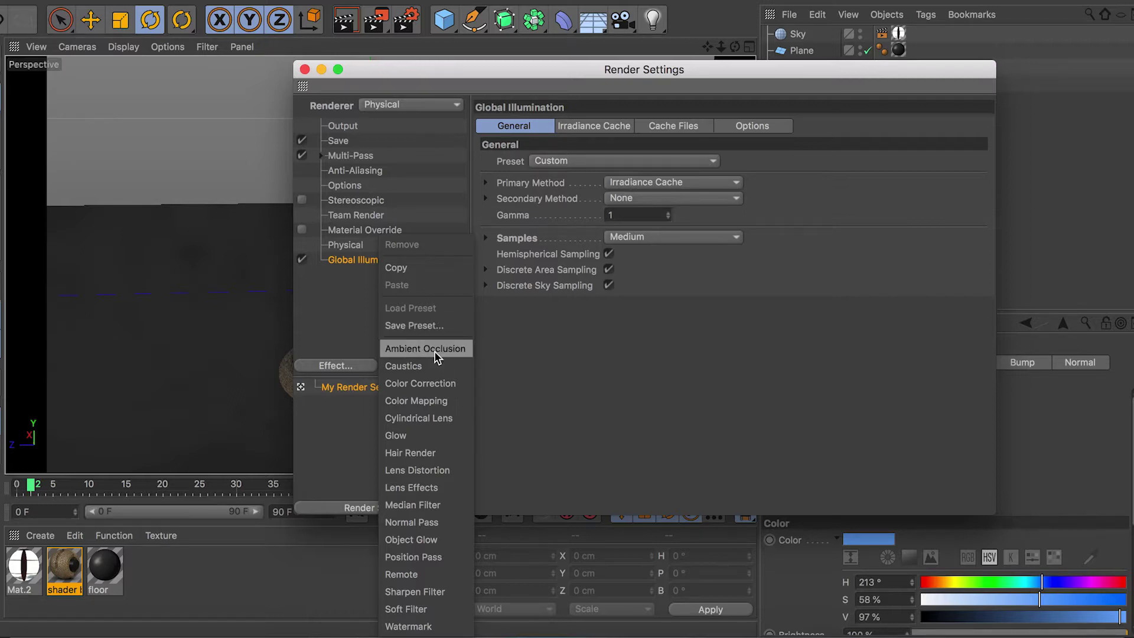
{"action": "left_click", "coordinate": [363, 299]}
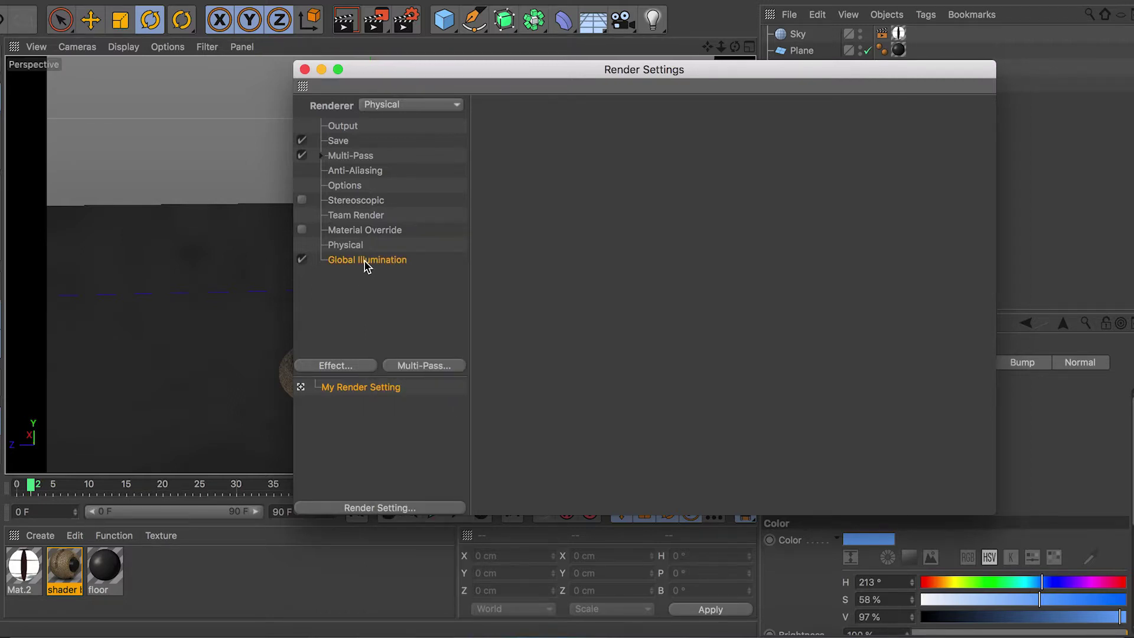
{"action": "left_click", "coordinate": [366, 262]}
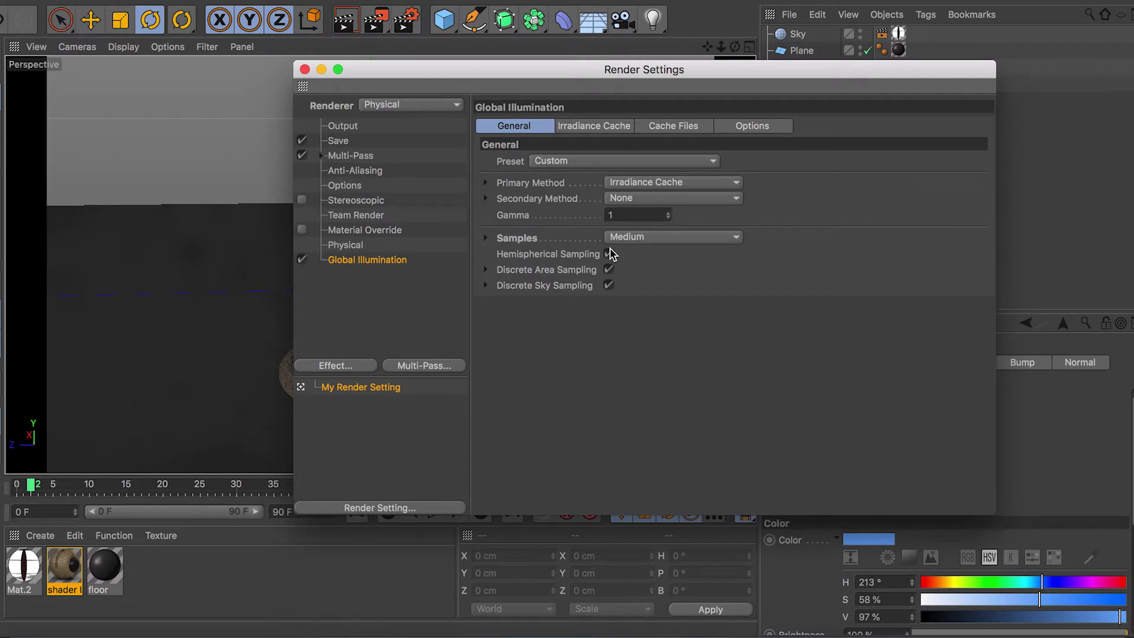
{"action": "left_click", "coordinate": [709, 238]}
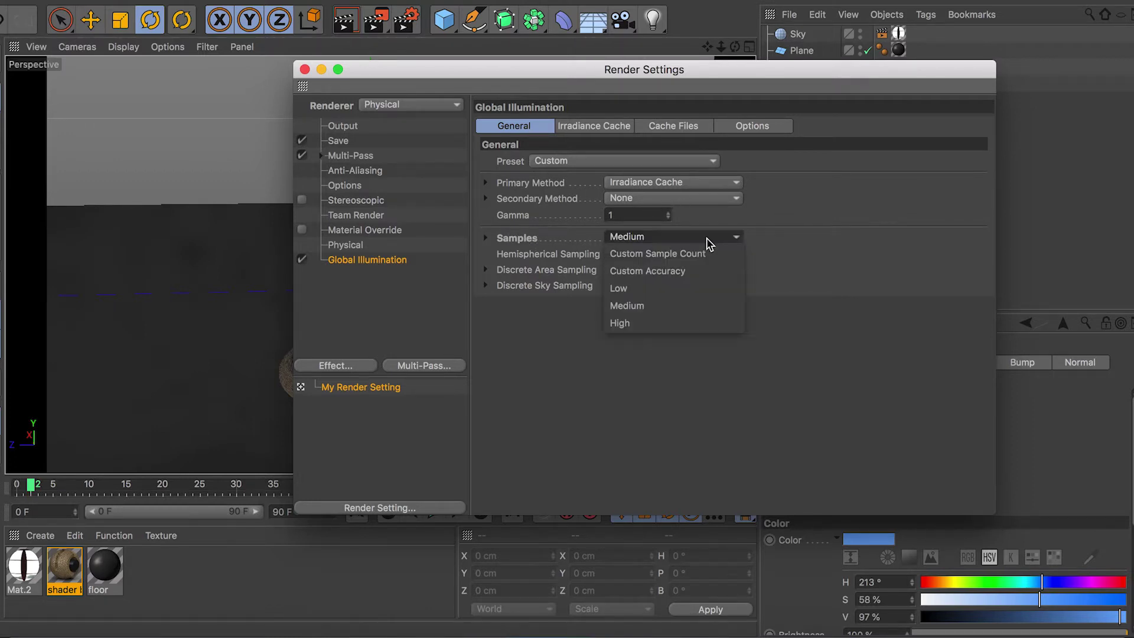
{"action": "left_click", "coordinate": [675, 306]}
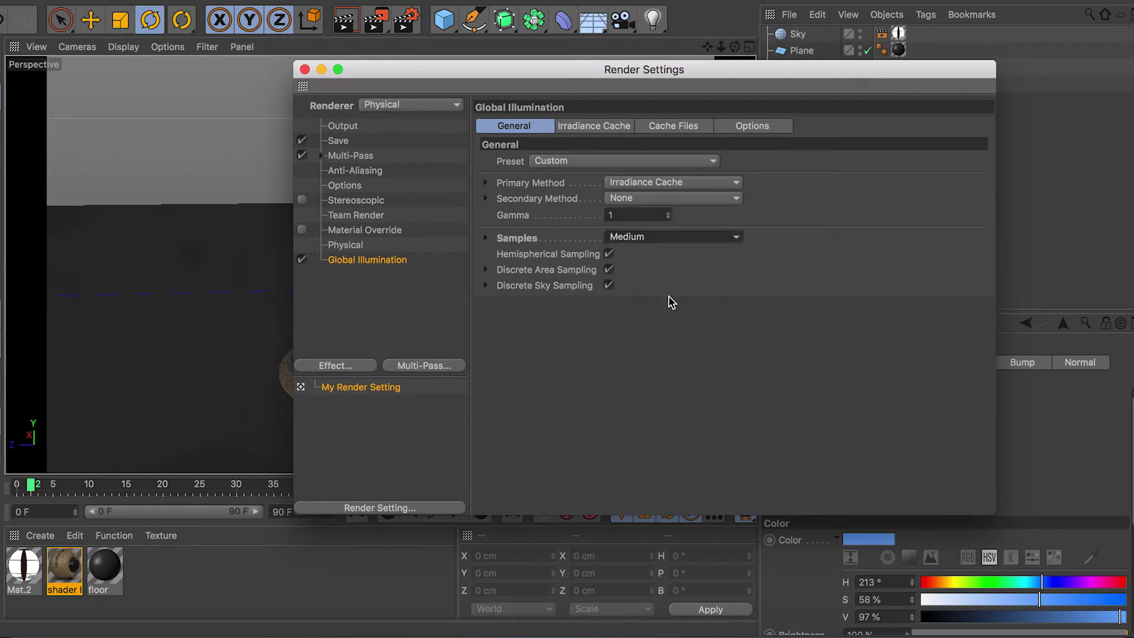
{"action": "left_click", "coordinate": [672, 198]}
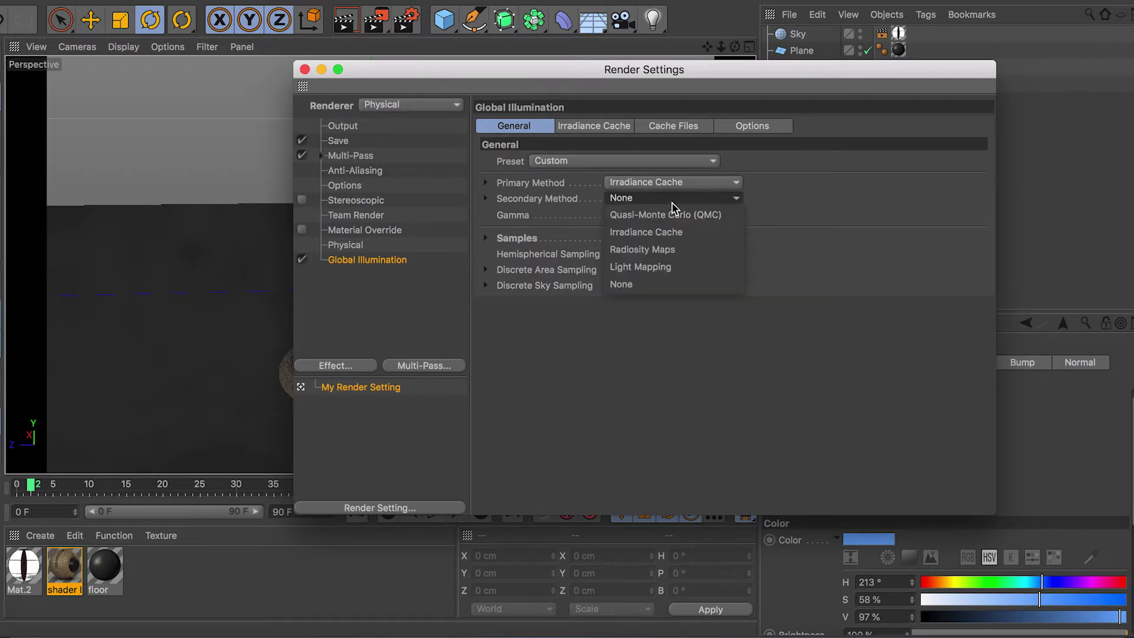
{"action": "left_click", "coordinate": [676, 267]}
Set the Light Mapping Path Count (x1000) to 6000
{"action": "left_click", "coordinate": [672, 126]}
{"action": "left_click", "coordinate": [625, 162]}
{"action": "type", "text": "600"}
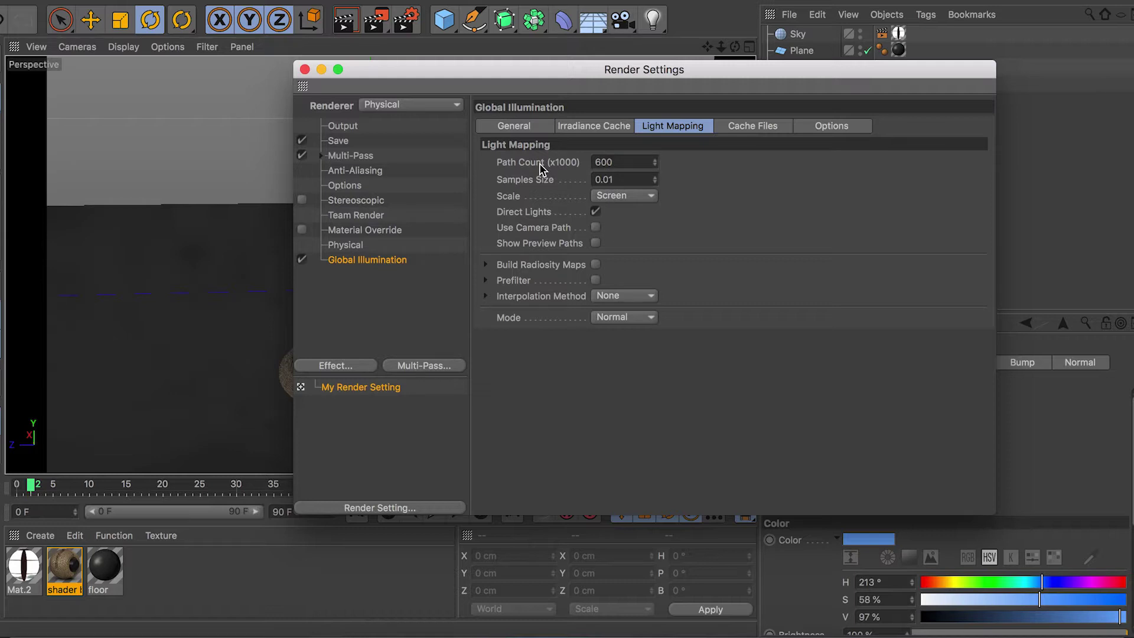
{"action": "type", "text": "0"}
{"action": "left_click", "coordinate": [625, 177]}
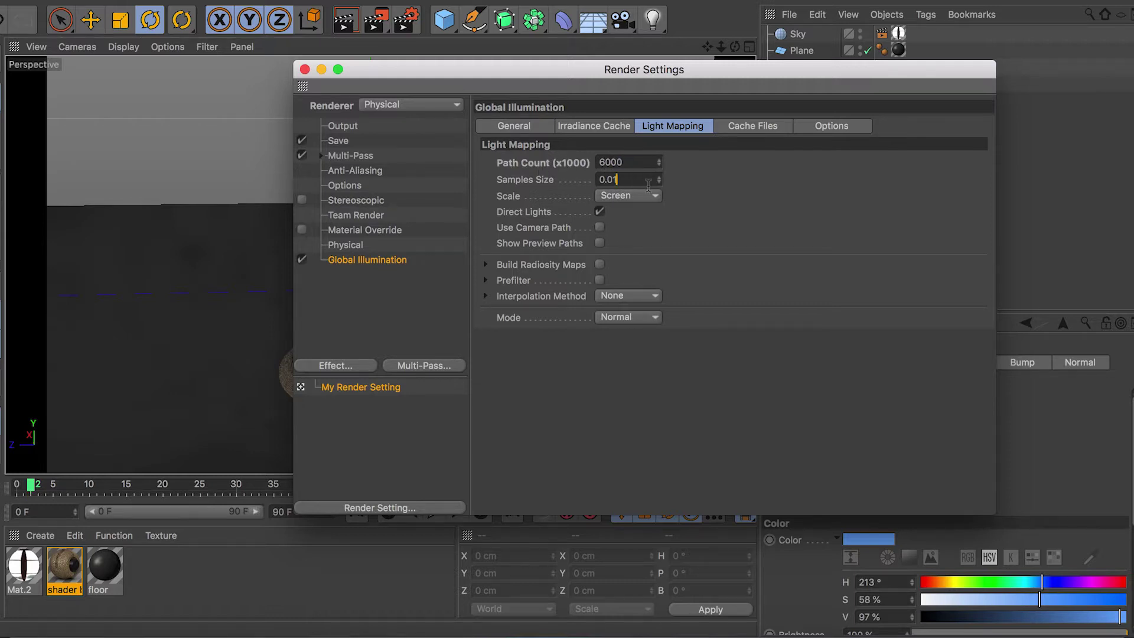
Check the Irradiance Cache settings and the available primary methods, and close the render settings
{"action": "left_click", "coordinate": [600, 127]}
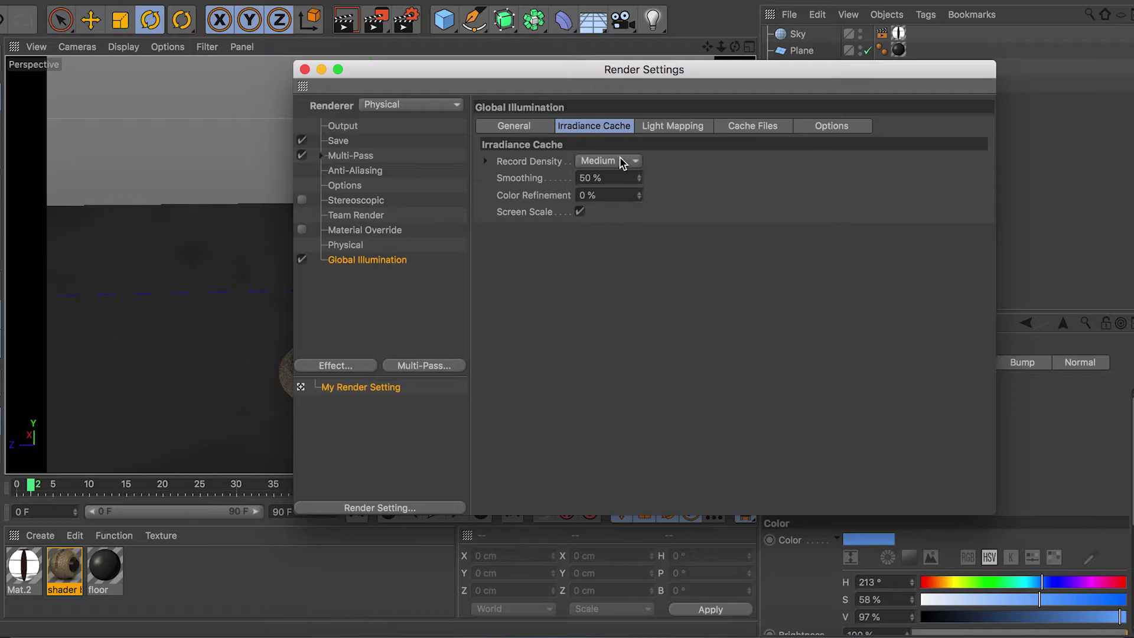
{"action": "left_click", "coordinate": [532, 126]}
{"action": "left_click", "coordinate": [636, 187]}
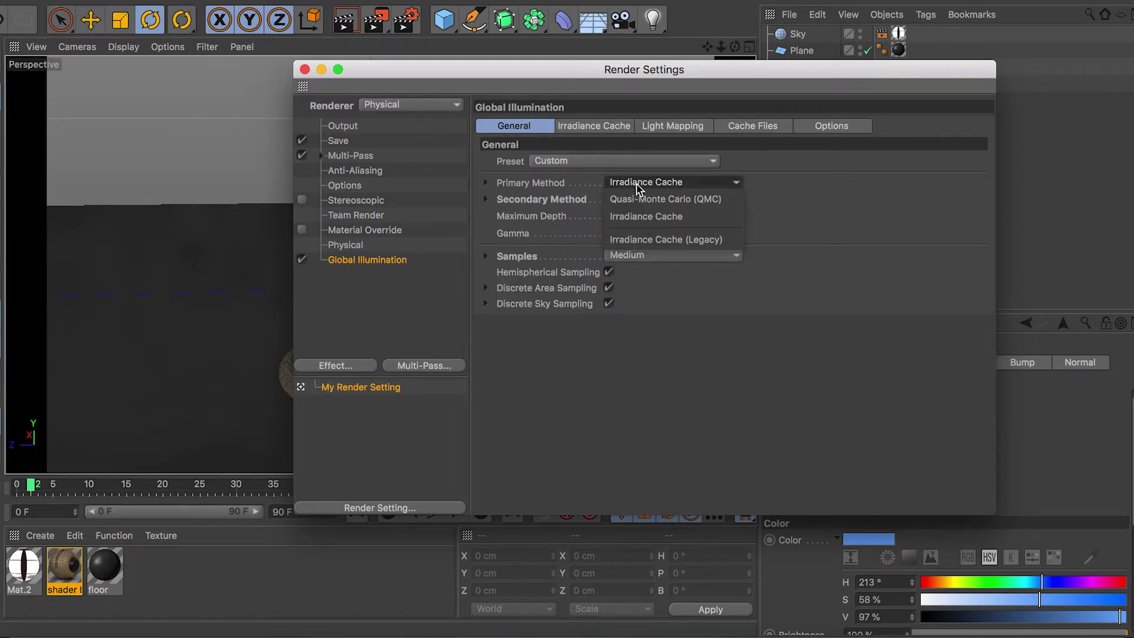
{"action": "left_click", "coordinate": [808, 208]}
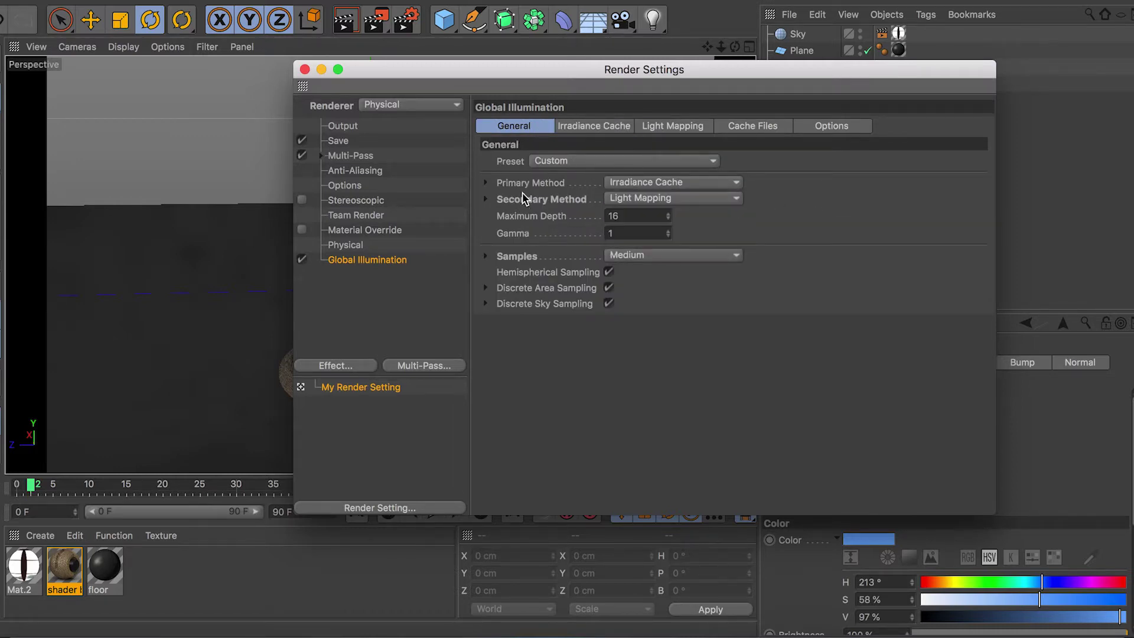
{"action": "left_click", "coordinate": [305, 69]}
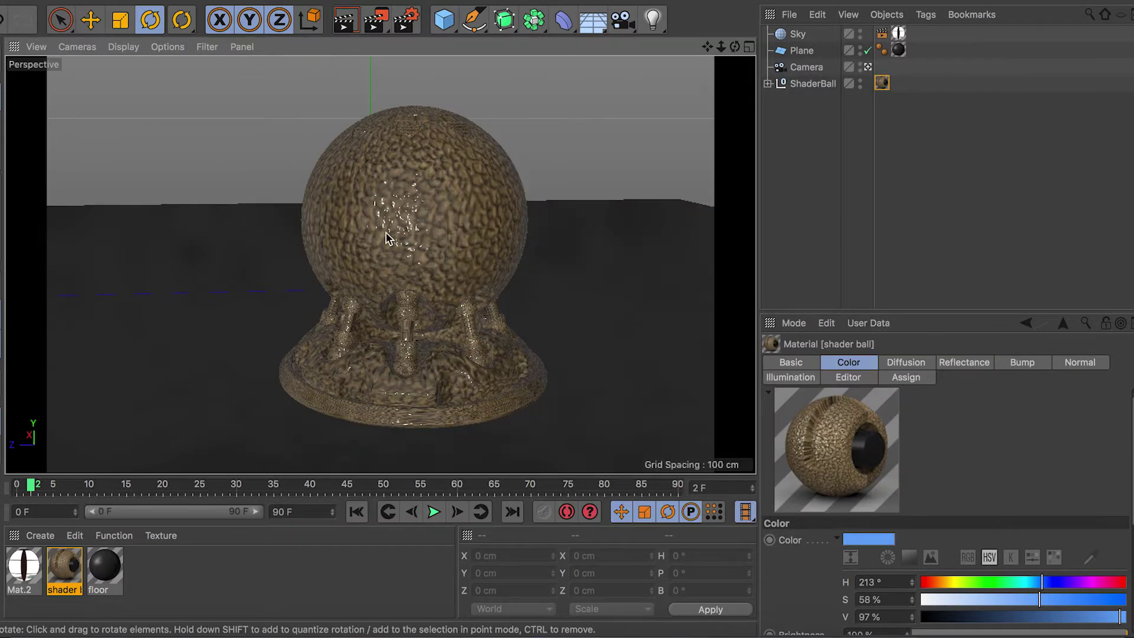
Set the Luminance channel brightness of the sky material Mat.2 to 250%
{"action": "scroll", "coordinate": [406, 215], "scroll_direction": "down", "scroll_amount": 1}
{"action": "scroll", "coordinate": [407, 218], "scroll_direction": "up", "scroll_amount": 1}
{"action": "middle_click_drag", "start_coordinate": [416, 233], "coordinate": [425, 223], "text": "alt"}
{"action": "double_click", "coordinate": [29, 574]}
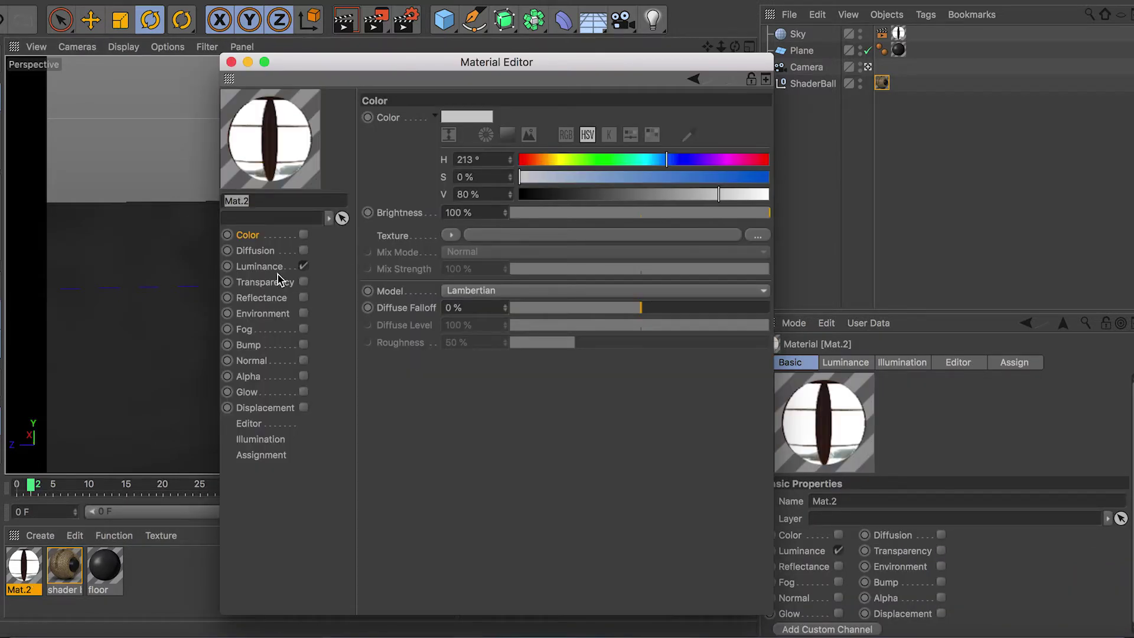
{"action": "left_click", "coordinate": [260, 267]}
{"action": "left_click_drag", "start_coordinate": [475, 212], "coordinate": [436, 220]}
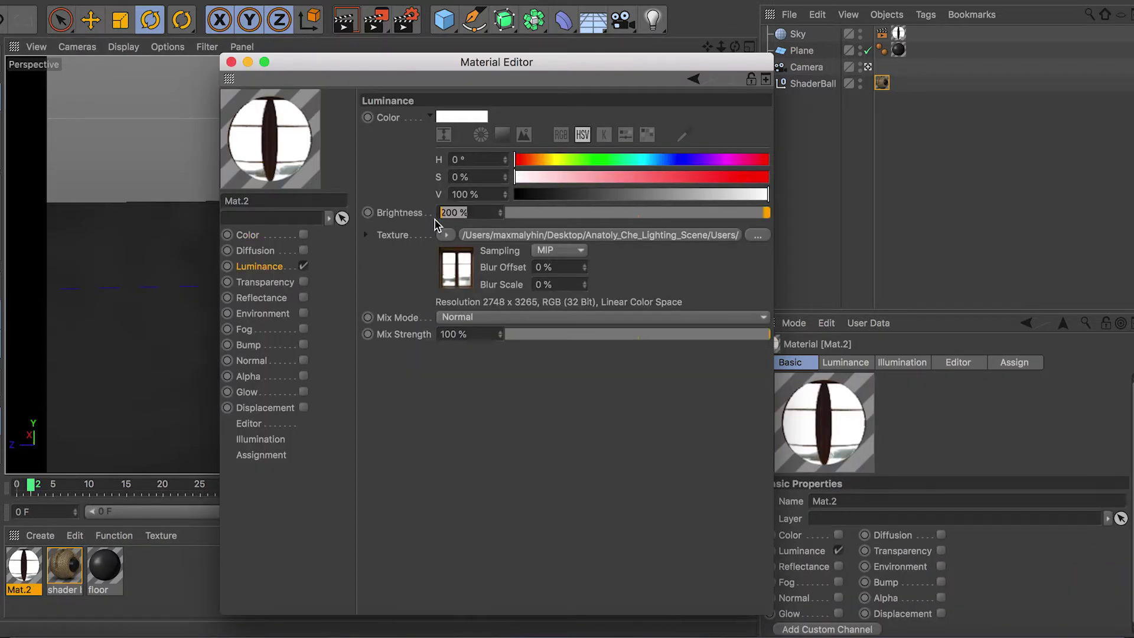
{"action": "type", "text": "250"}
{"action": "key", "text": "Return"}
{"action": "left_click", "coordinate": [231, 62]}
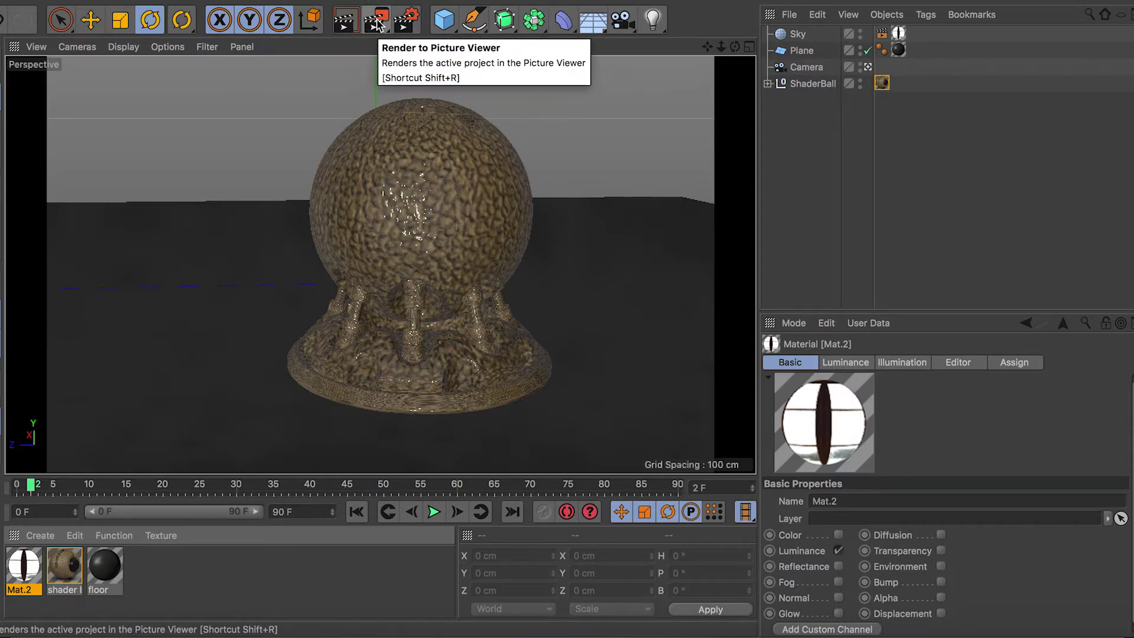
Render the scene to the Picture Viewer and examine the finished shader ball image
{"action": "key", "text": "shift+r"}
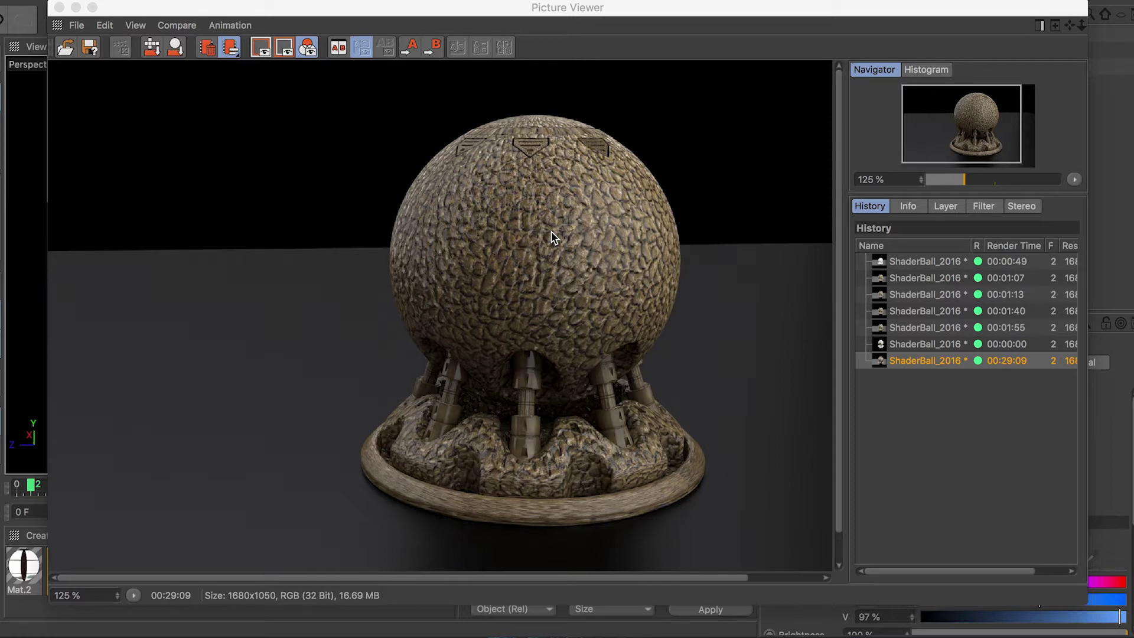
{"action": "left_click_drag", "start_coordinate": [573, 577], "coordinate": [633, 577]}
{"action": "mouse_move", "coordinate": [838, 438]}
{"action": "left_mouse_down"}
{"action": "mouse_move", "coordinate": [841, 489]}
{"action": "mouse_move", "coordinate": [838, 428]}
{"action": "left_mouse_up"}
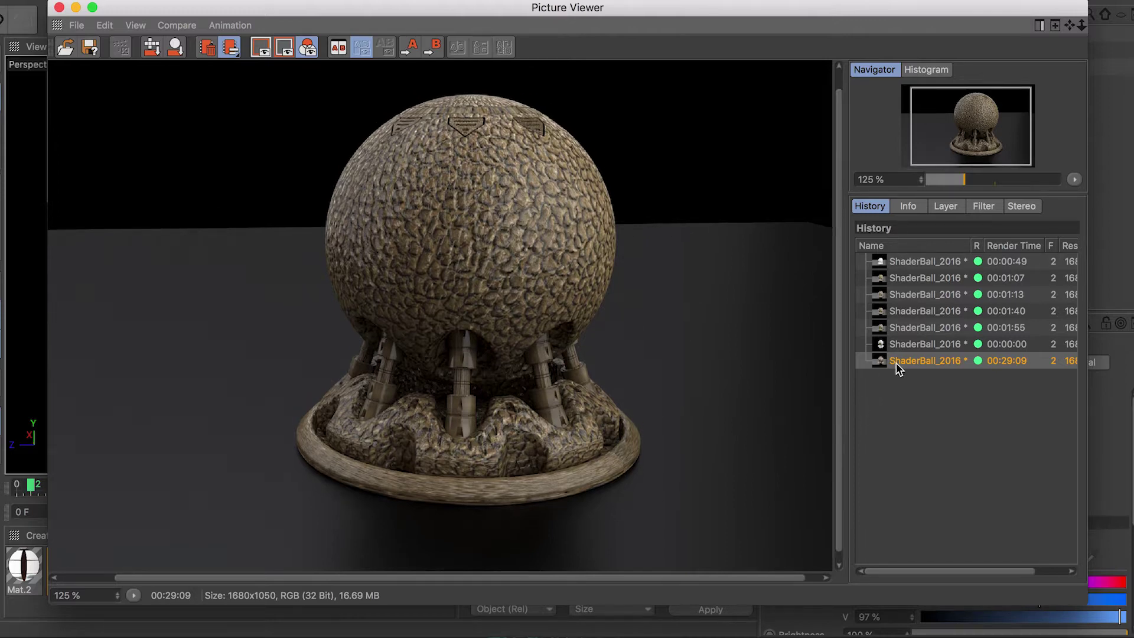
Inspect the preceding partial render in the history, close up around the underside of the ball and its supports
{"action": "left_click", "coordinate": [938, 343]}
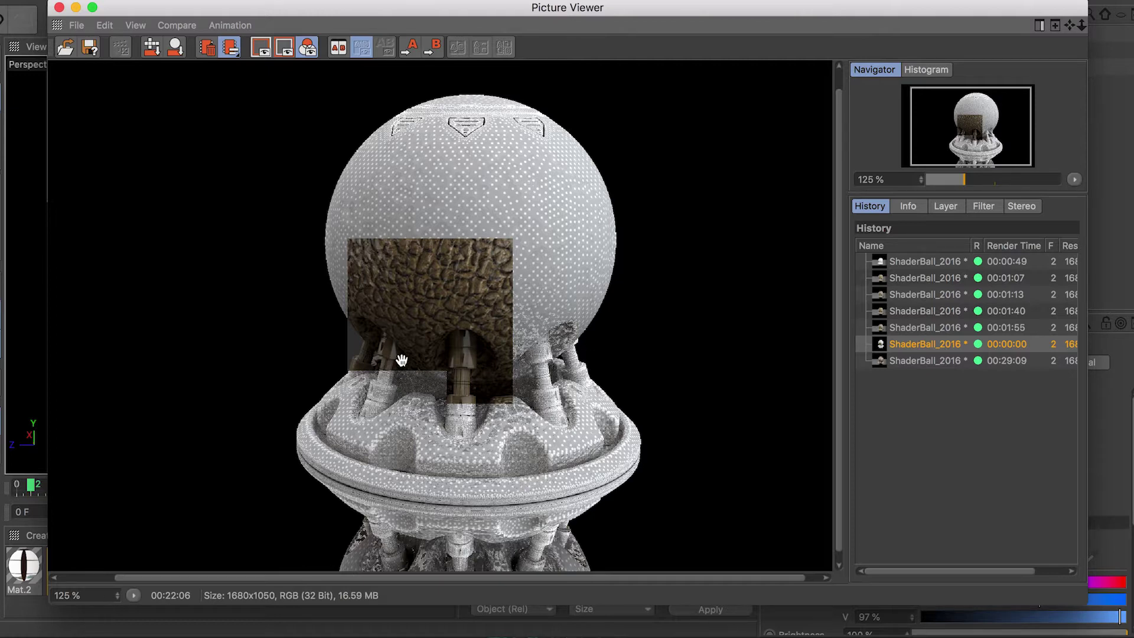
{"action": "scroll", "coordinate": [401, 360], "scroll_direction": "down", "scroll_amount": 2}
{"action": "scroll", "coordinate": [446, 359], "scroll_direction": "up", "scroll_amount": 6}
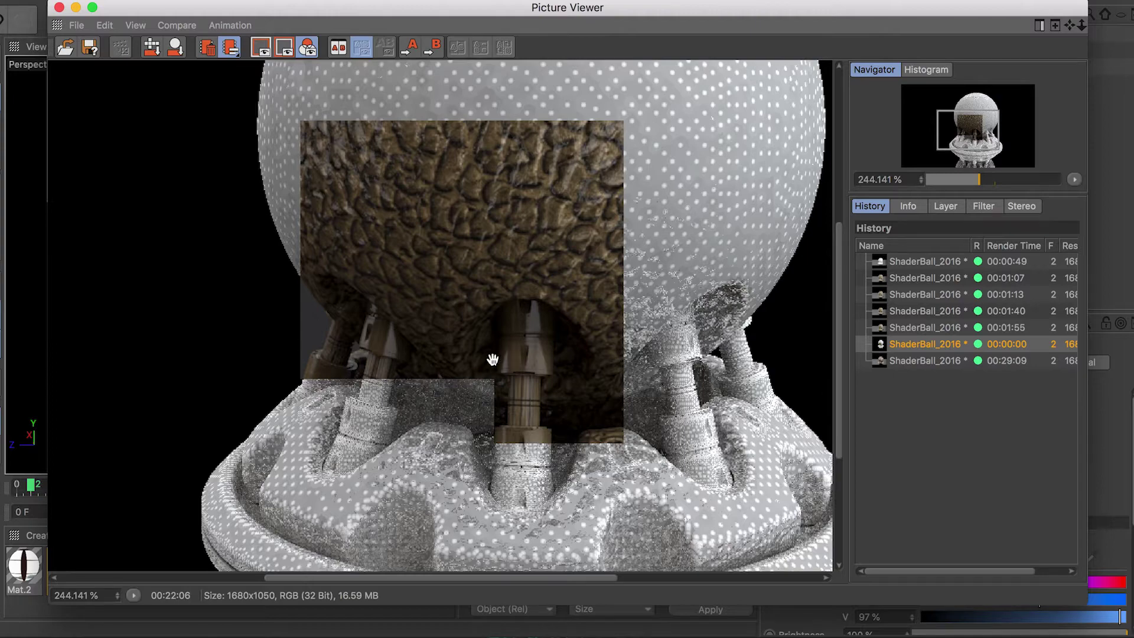
Return to the 00:29:09 render in the history and examine its ball surface, supports and base close up and as a whole
{"action": "scroll", "coordinate": [507, 358], "scroll_direction": "down", "scroll_amount": 2}
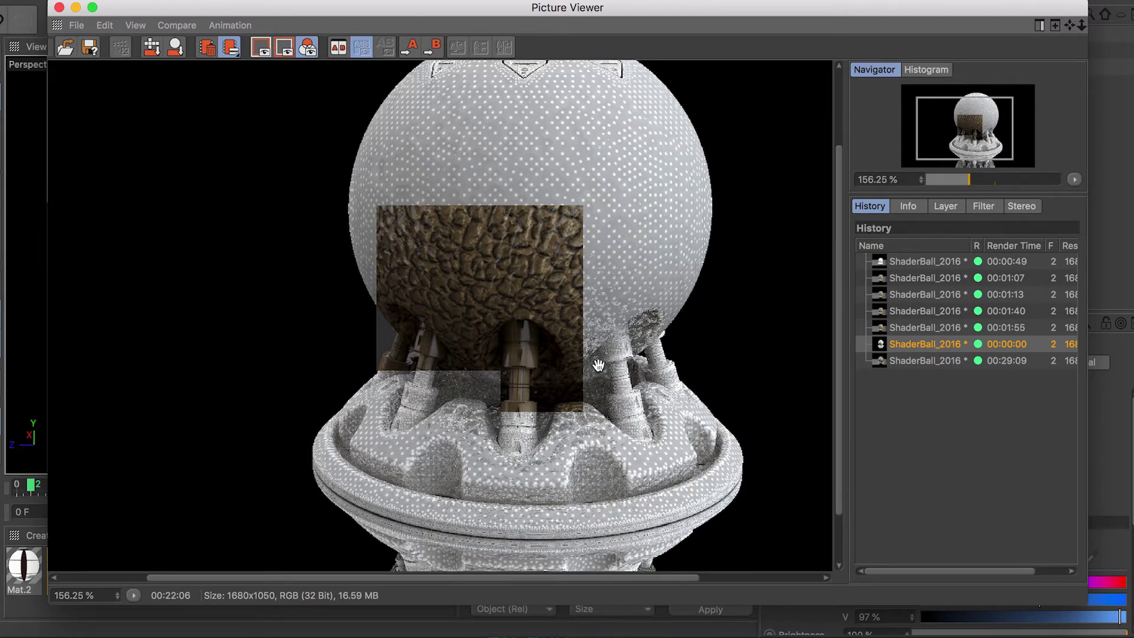
{"action": "scroll", "coordinate": [591, 365], "scroll_direction": "right", "scroll_amount": 5}
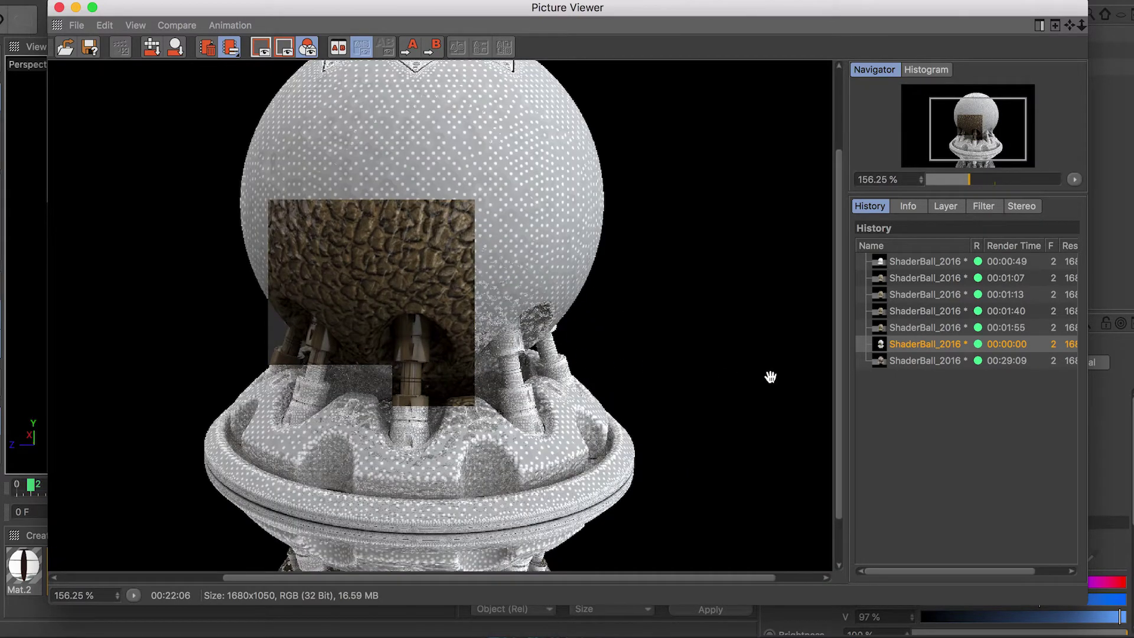
{"action": "left_click", "coordinate": [944, 360]}
{"action": "scroll", "coordinate": [407, 330], "scroll_direction": "down", "scroll_amount": 2}
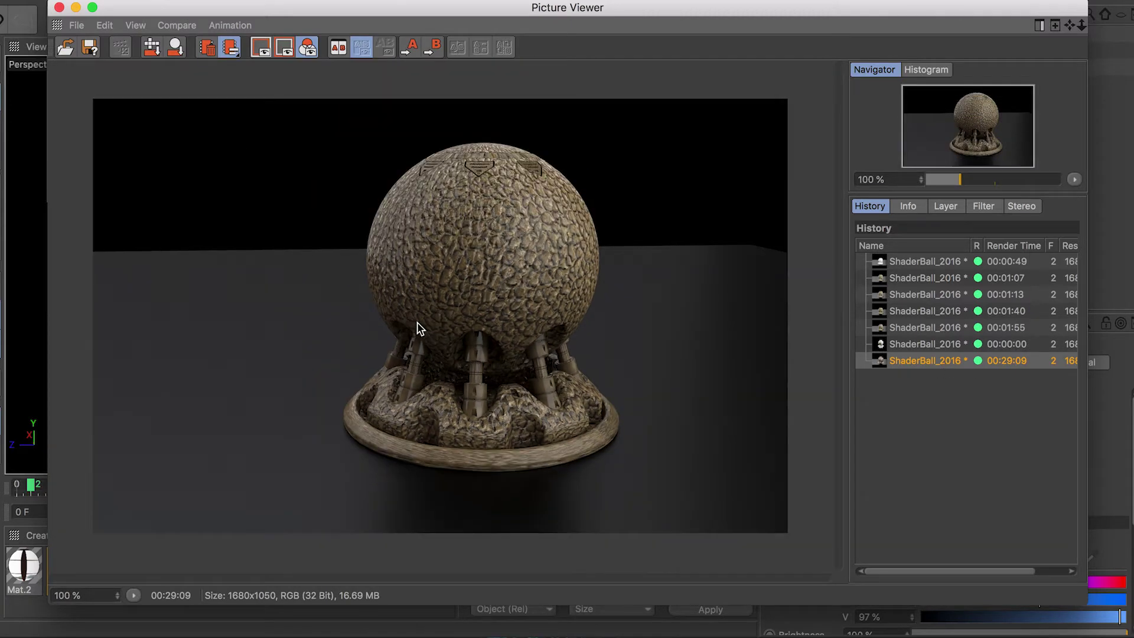
{"action": "scroll", "coordinate": [546, 379], "scroll_direction": "up", "scroll_amount": 2}
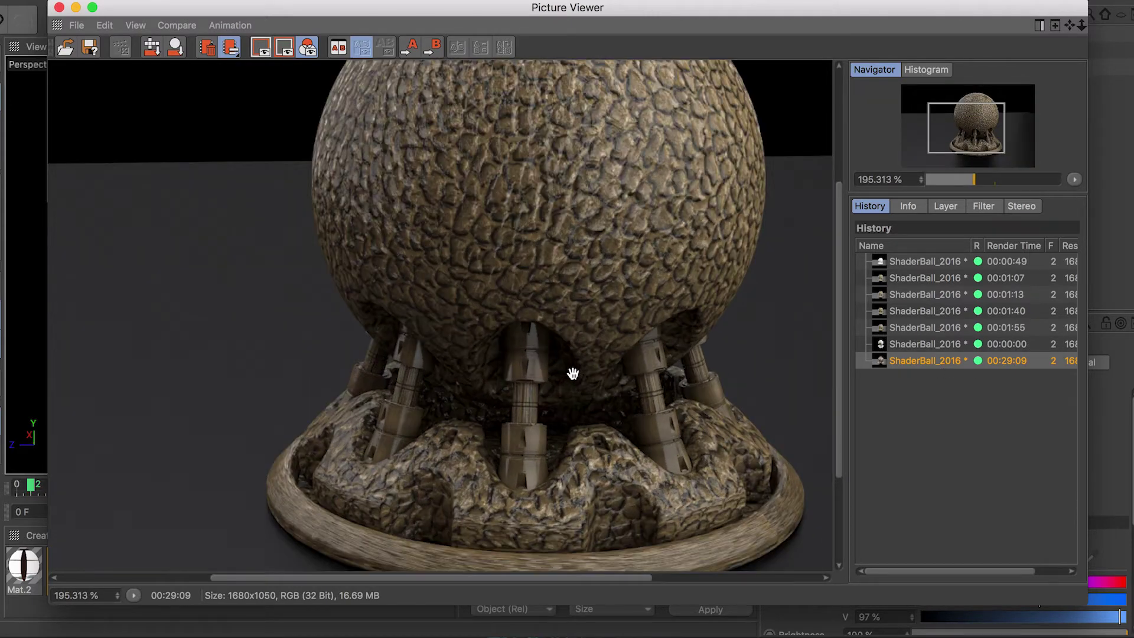
{"action": "scroll", "coordinate": [573, 373], "scroll_direction": "up", "scroll_amount": 2}
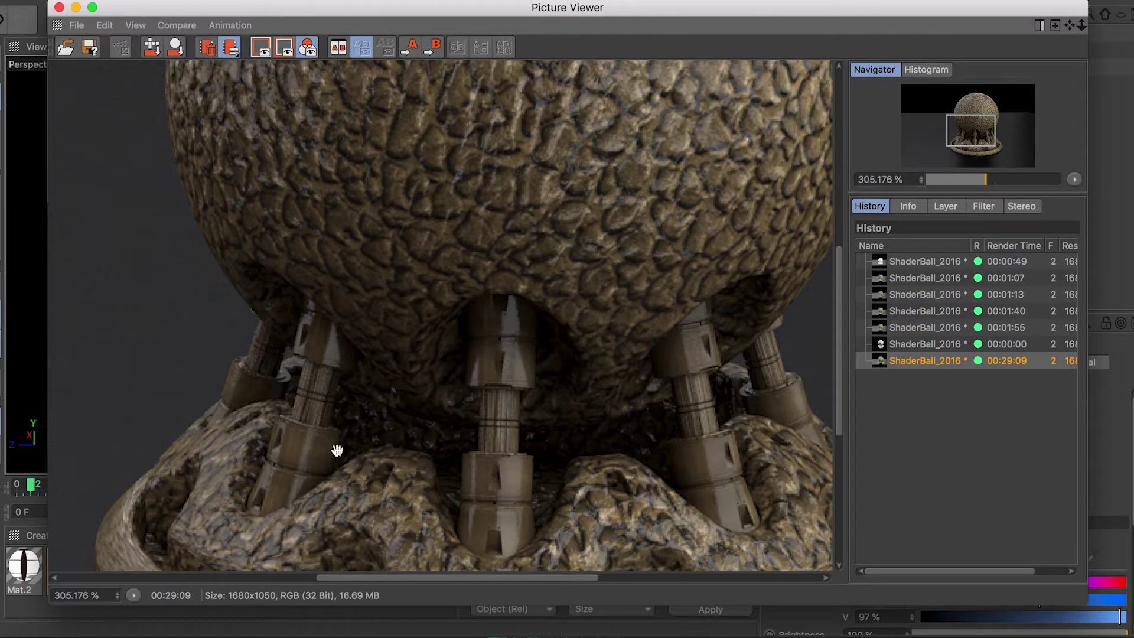
{"action": "left_click_drag", "start_coordinate": [569, 574], "coordinate": [619, 577]}
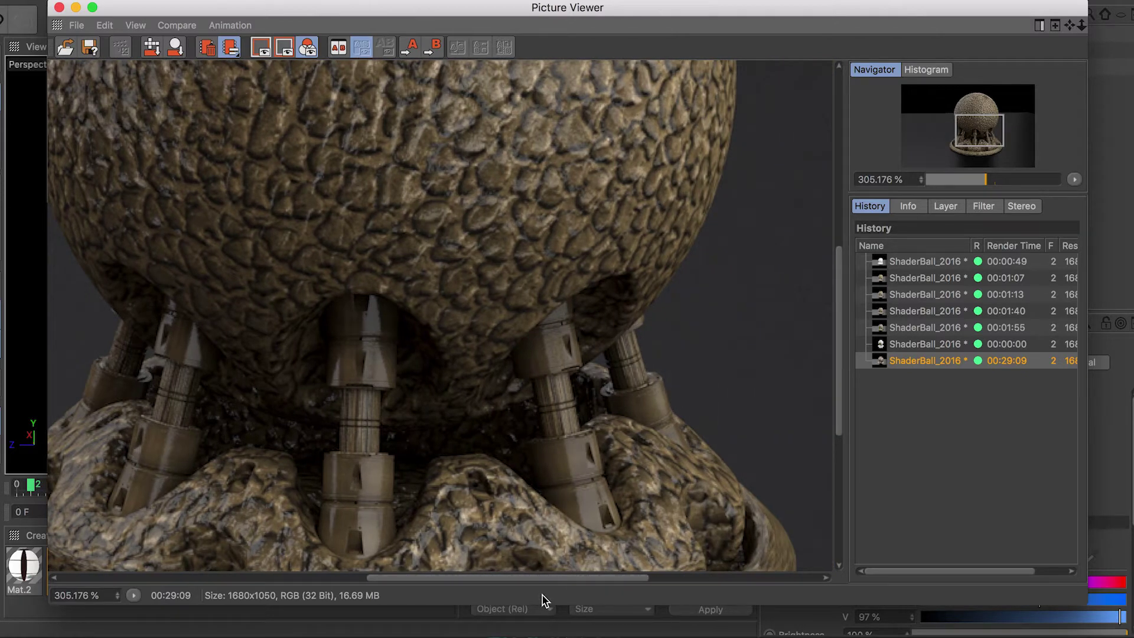
{"action": "scroll", "coordinate": [529, 455], "scroll_direction": "down", "scroll_amount": 5}
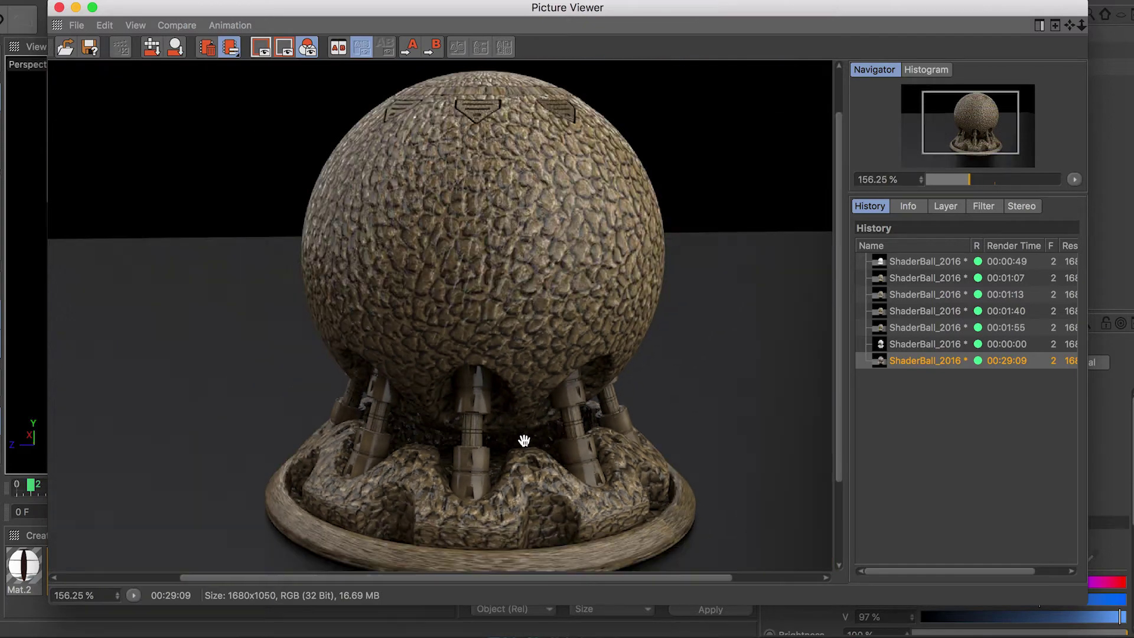
{"action": "scroll", "coordinate": [524, 441], "scroll_direction": "down", "scroll_amount": 1}
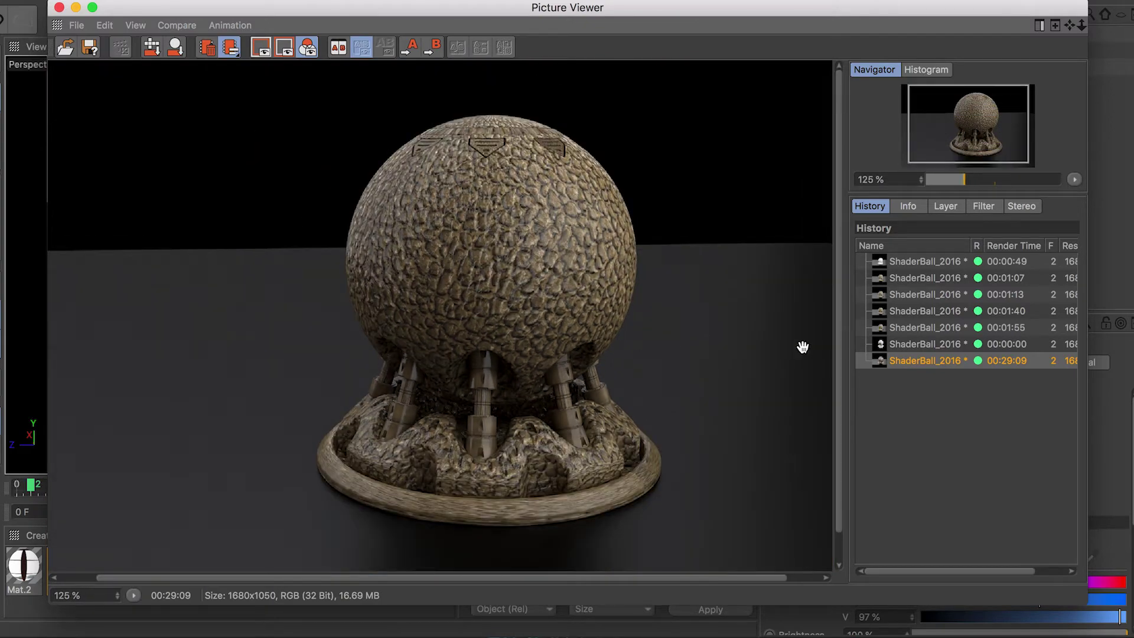
{"action": "scroll", "coordinate": [666, 329], "scroll_direction": "down", "scroll_amount": 2}
{"action": "scroll", "coordinate": [621, 337], "scroll_direction": "up", "scroll_amount": 1}
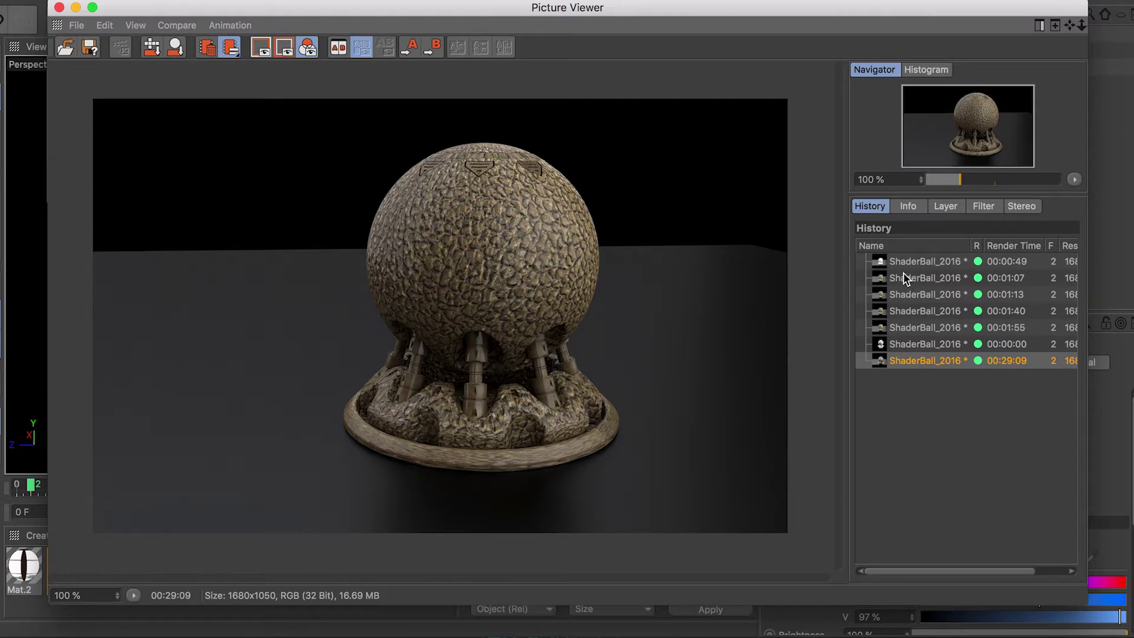
Review the first three renders in the history, from the plain white ball to the 00:01:13 version, inspecting the latter's base
{"action": "left_click", "coordinate": [935, 264]}
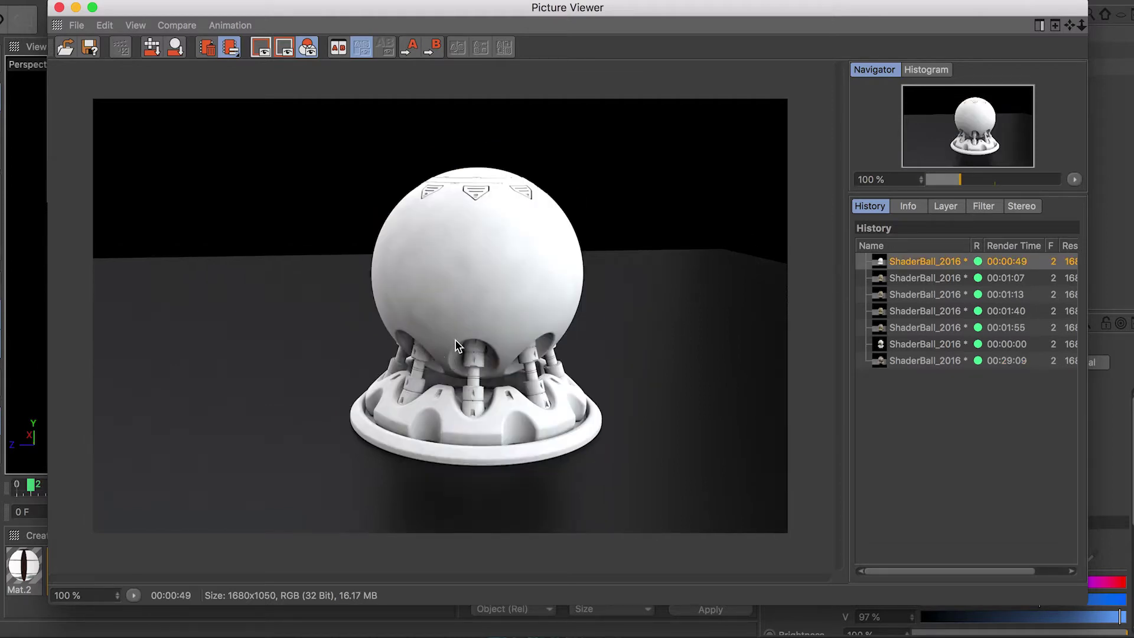
{"action": "left_click", "coordinate": [933, 281]}
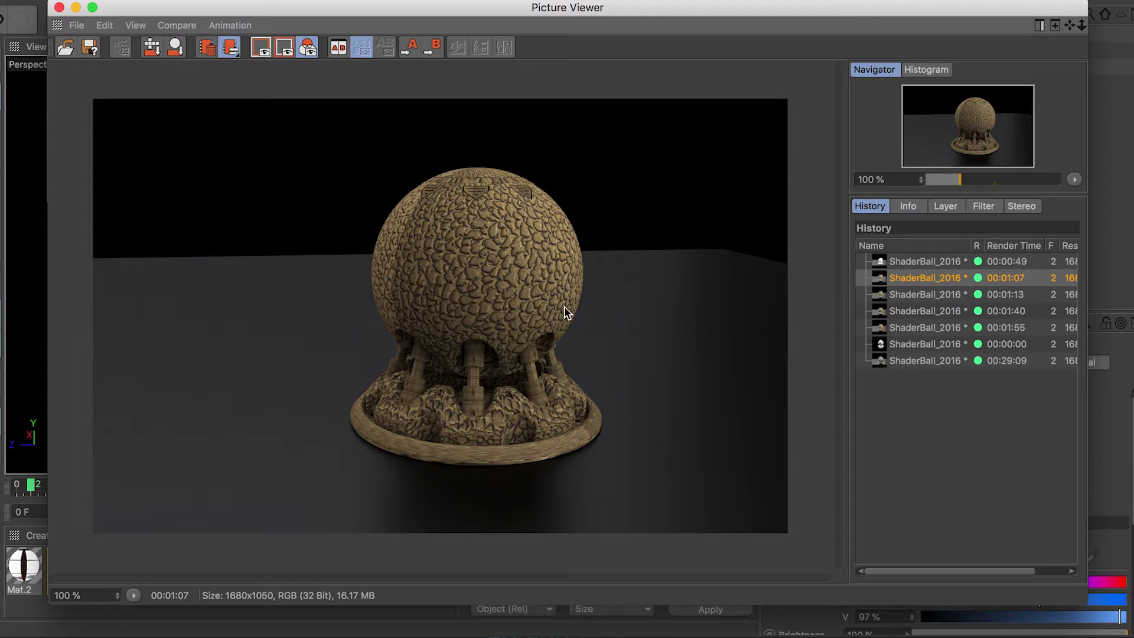
{"action": "left_click", "coordinate": [945, 295]}
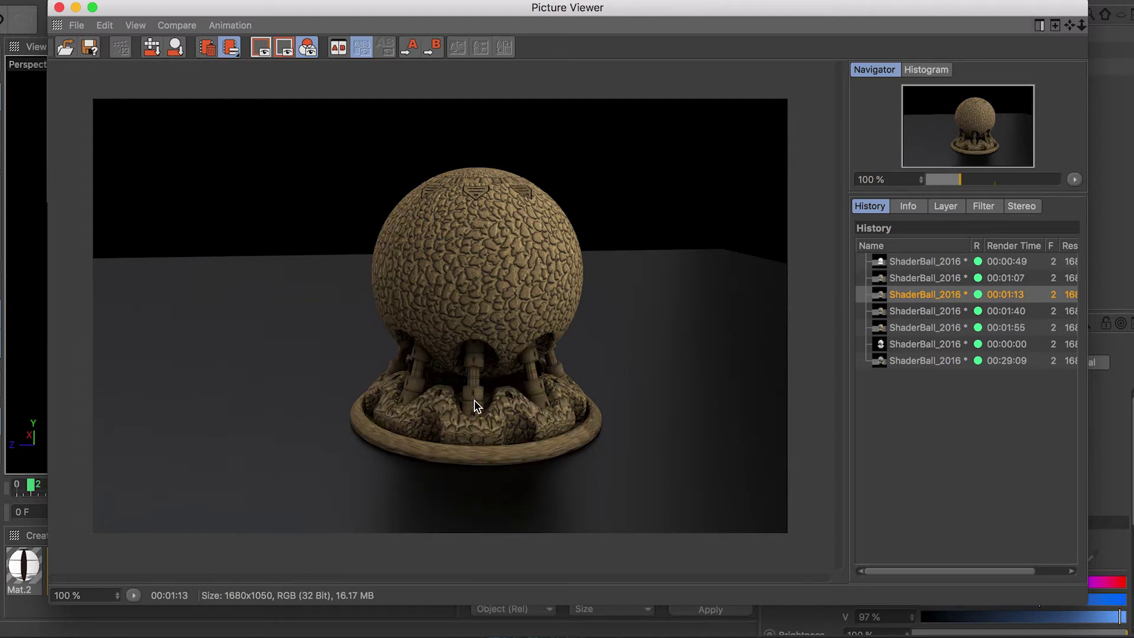
{"action": "scroll", "coordinate": [480, 398], "scroll_direction": "up", "scroll_amount": 5}
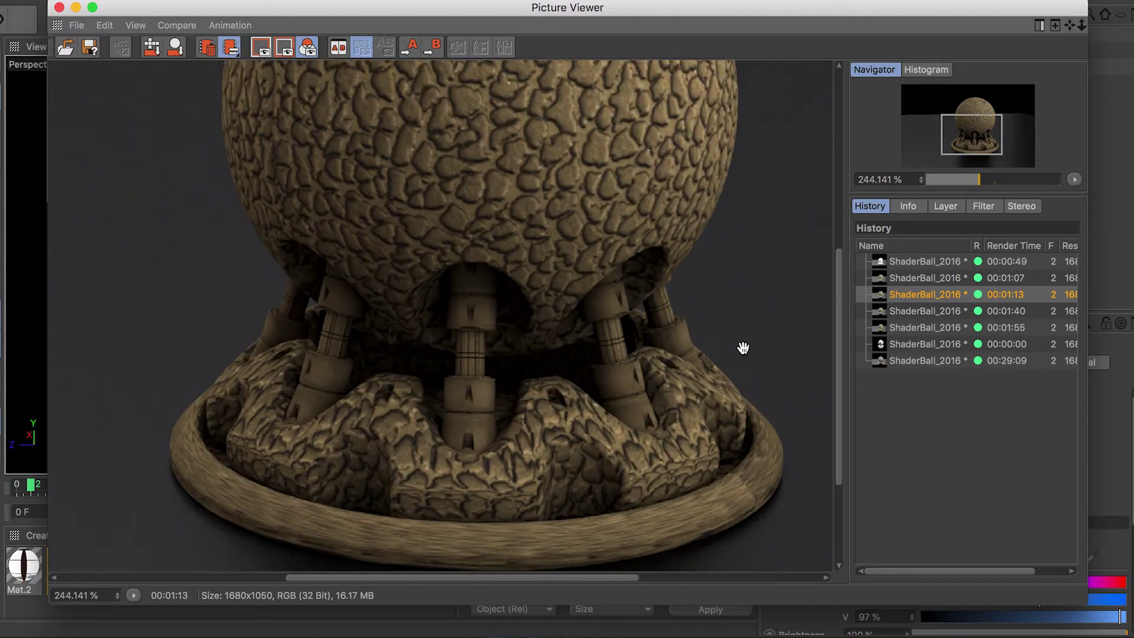
{"action": "scroll", "coordinate": [492, 412], "scroll_direction": "down", "scroll_amount": 1}
{"action": "scroll", "coordinate": [492, 413], "scroll_direction": "down", "scroll_amount": 3}
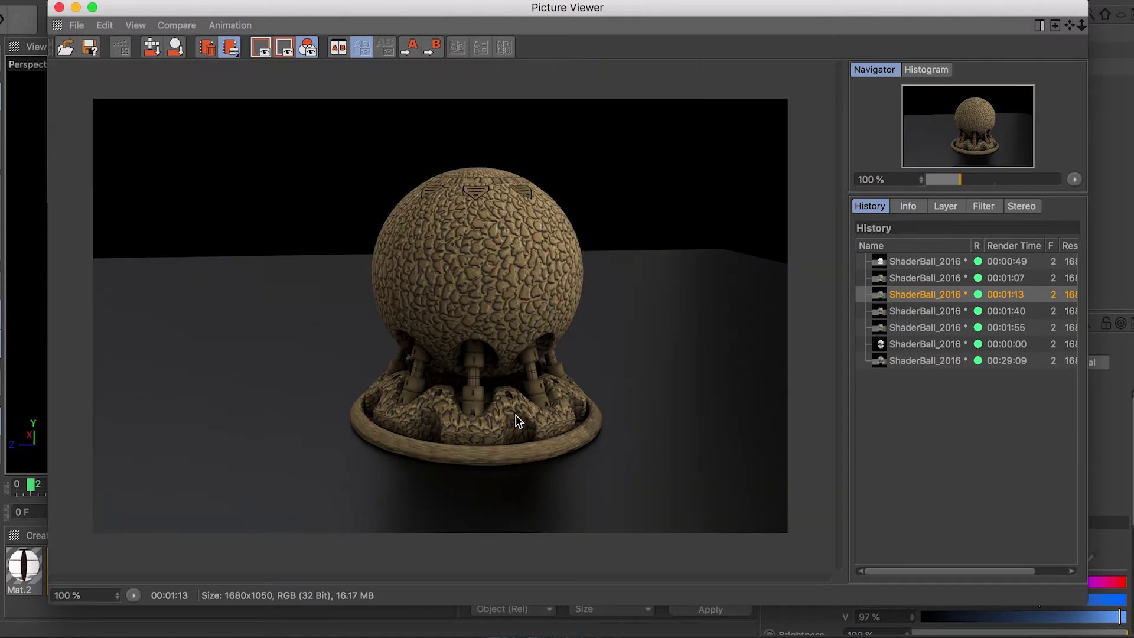
Inspect the 00:01:40 render in the history, looking closely at the scaly surface and supports
{"action": "left_click", "coordinate": [925, 316]}
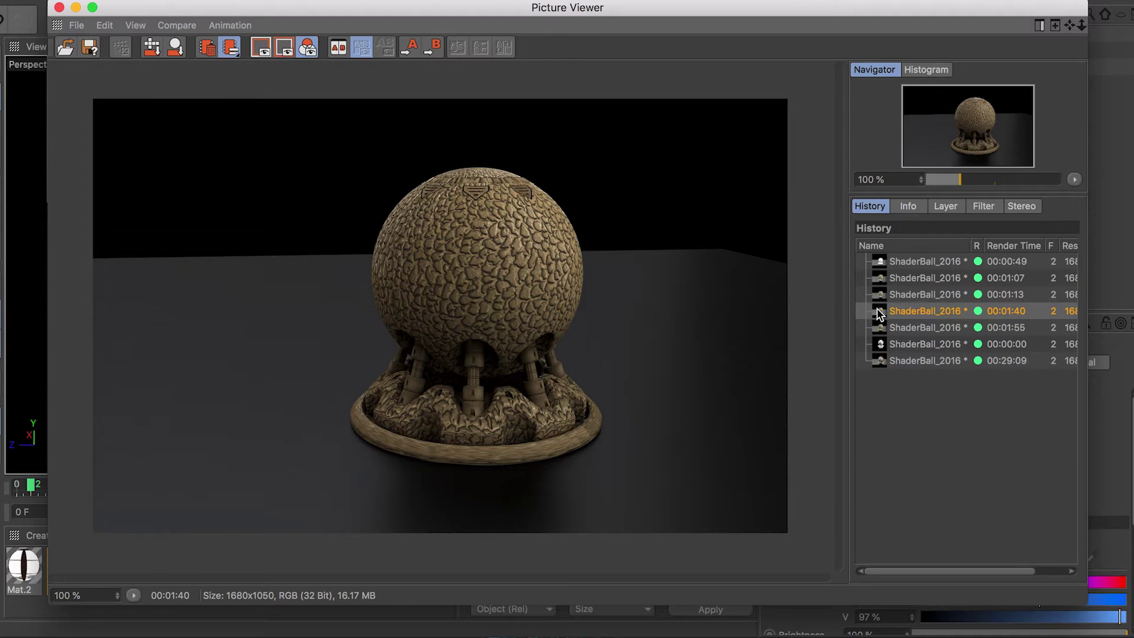
{"action": "scroll", "coordinate": [497, 314], "scroll_direction": "up", "scroll_amount": 2}
{"action": "scroll", "coordinate": [499, 314], "scroll_direction": "down", "scroll_amount": 1}
{"action": "scroll", "coordinate": [551, 360], "scroll_direction": "up", "scroll_amount": 2}
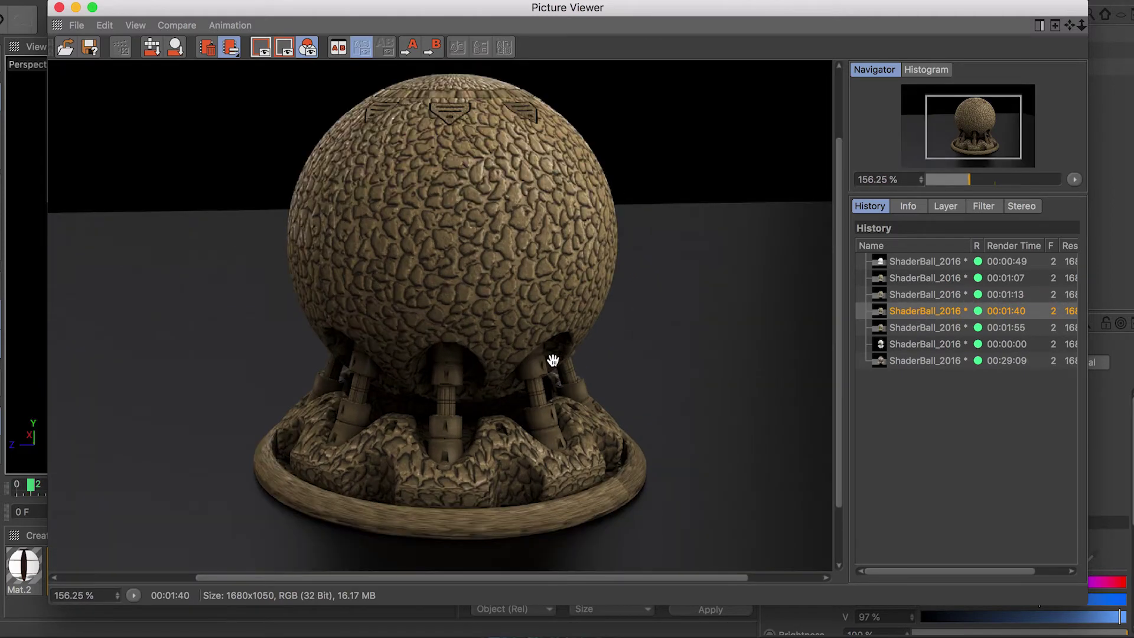
{"action": "scroll", "coordinate": [446, 379], "scroll_direction": "down", "scroll_amount": 1}
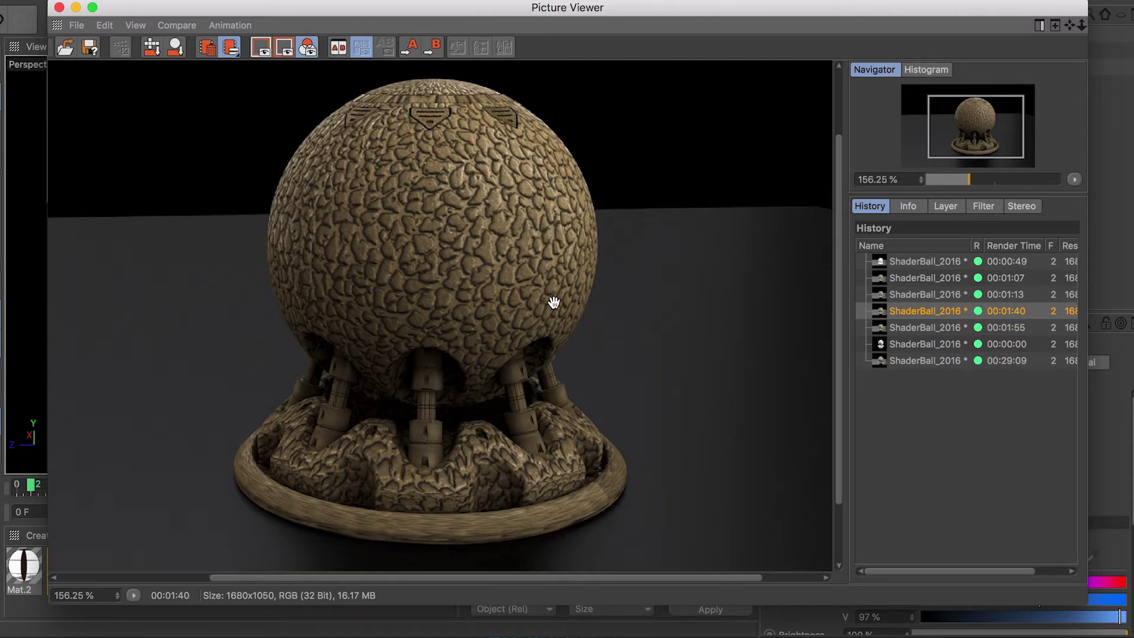
Inspect the 00:01:55 render in the history, viewing the whole ball and its base enlarged
{"action": "left_click", "coordinate": [962, 330]}
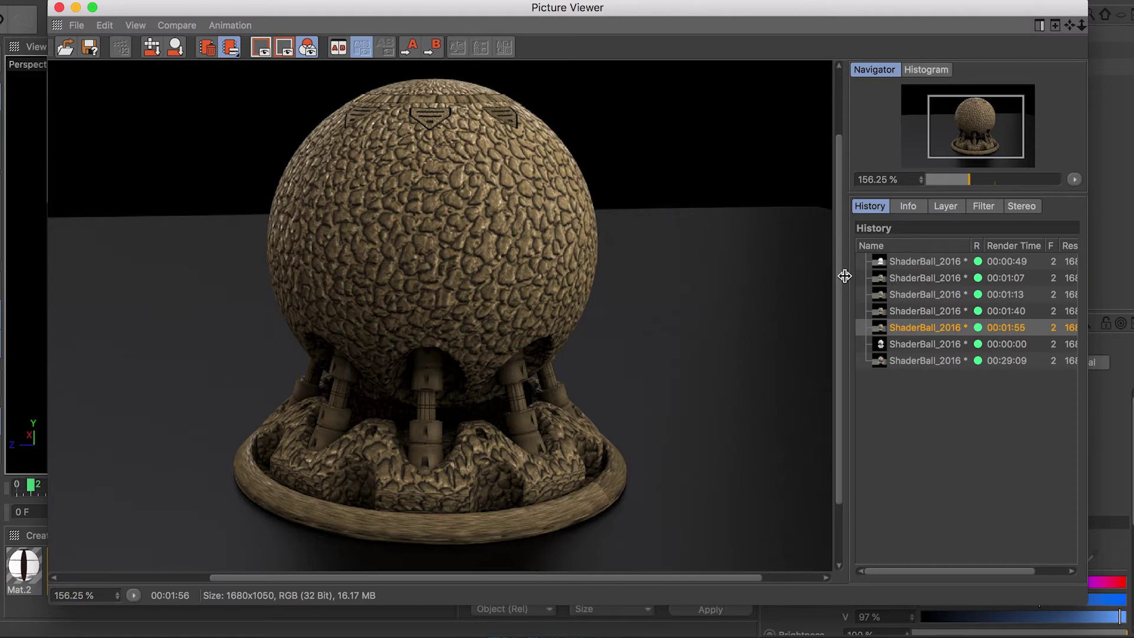
{"action": "scroll", "coordinate": [838, 290], "scroll_direction": "down", "scroll_amount": 3}
{"action": "scroll", "coordinate": [839, 277], "scroll_direction": "up", "scroll_amount": 4}
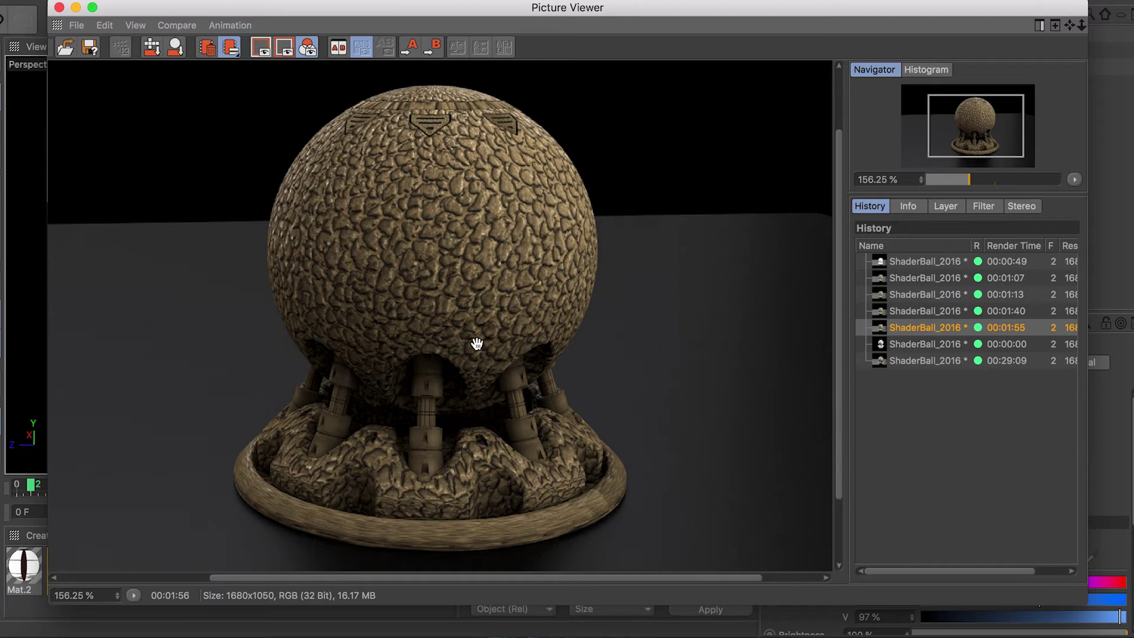
{"action": "mouse_move", "coordinate": [839, 314]}
{"action": "left_mouse_down"}
{"action": "mouse_move", "coordinate": [839, 274]}
{"action": "mouse_move", "coordinate": [843, 313]}
{"action": "left_mouse_up"}
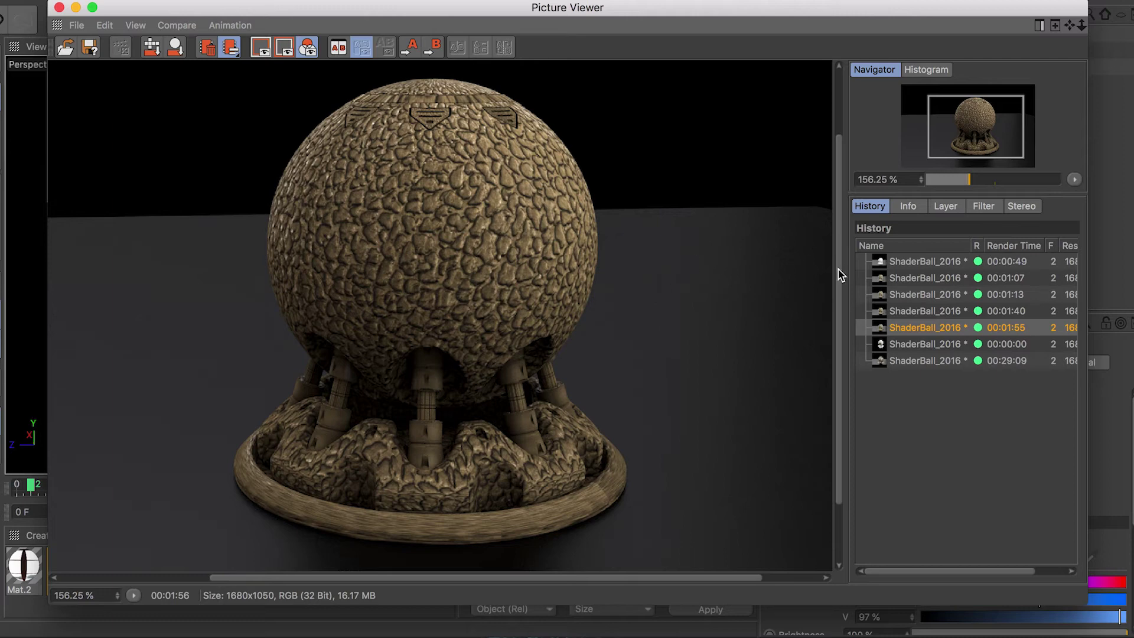
{"action": "mouse_move", "coordinate": [838, 272]}
{"action": "left_mouse_down"}
{"action": "mouse_move", "coordinate": [837, 350]}
{"action": "mouse_move", "coordinate": [842, 246]}
{"action": "mouse_move", "coordinate": [841, 268]}
{"action": "left_mouse_up"}
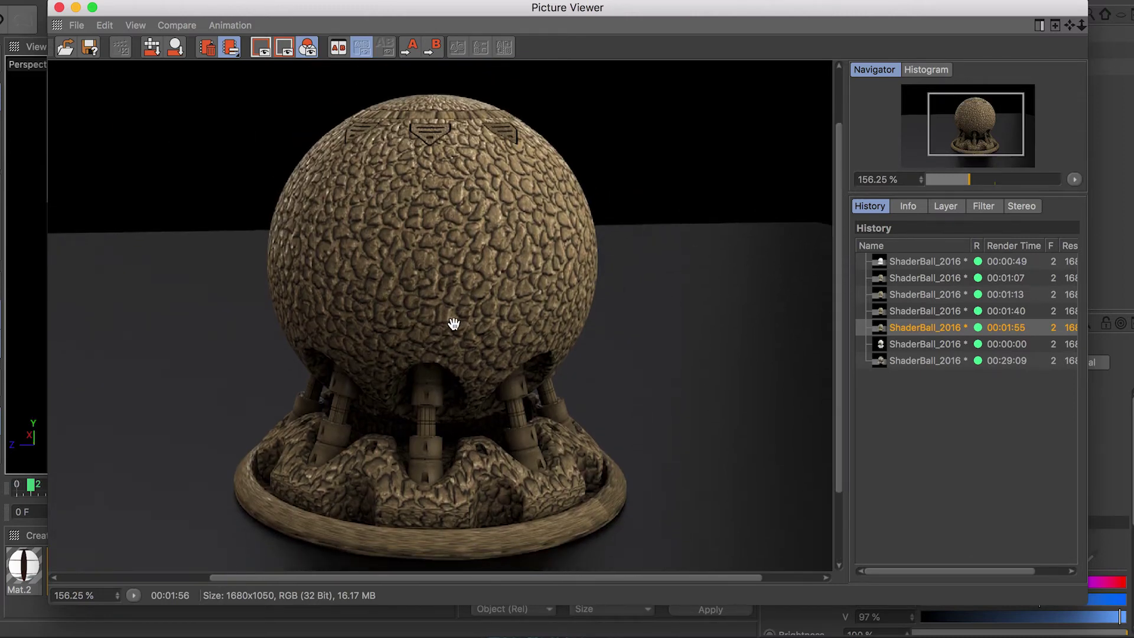
Set the 00:29:09 render as comparison image A and the 00:01:55 render as image B
{"action": "left_click", "coordinate": [928, 359]}
{"action": "scroll", "coordinate": [544, 314], "scroll_direction": "down", "scroll_amount": 2}
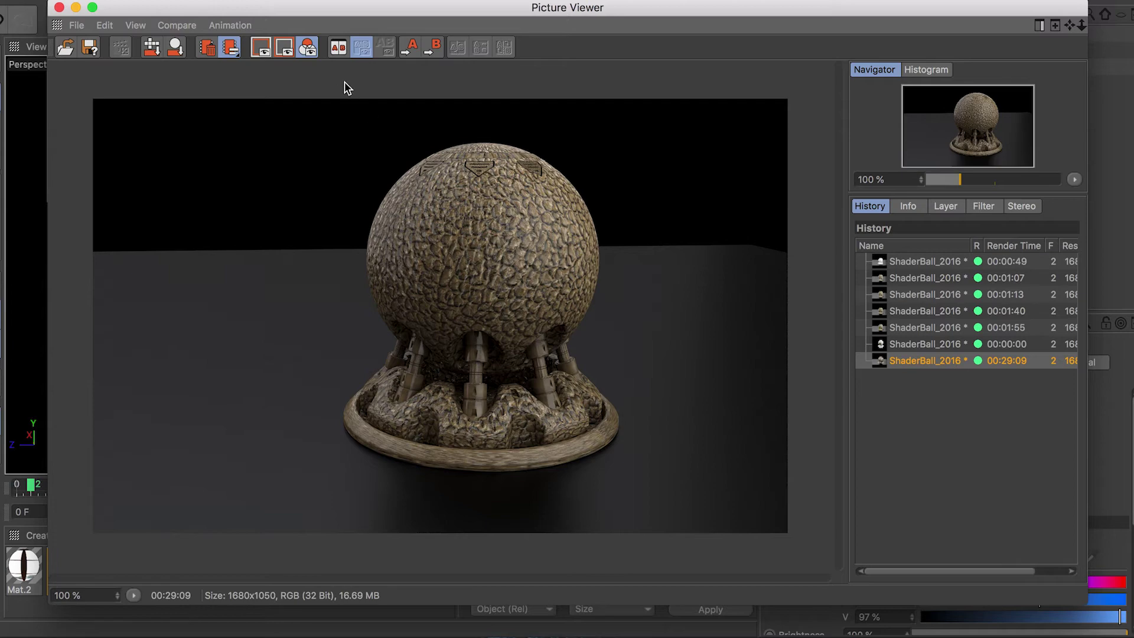
{"action": "left_click", "coordinate": [410, 49]}
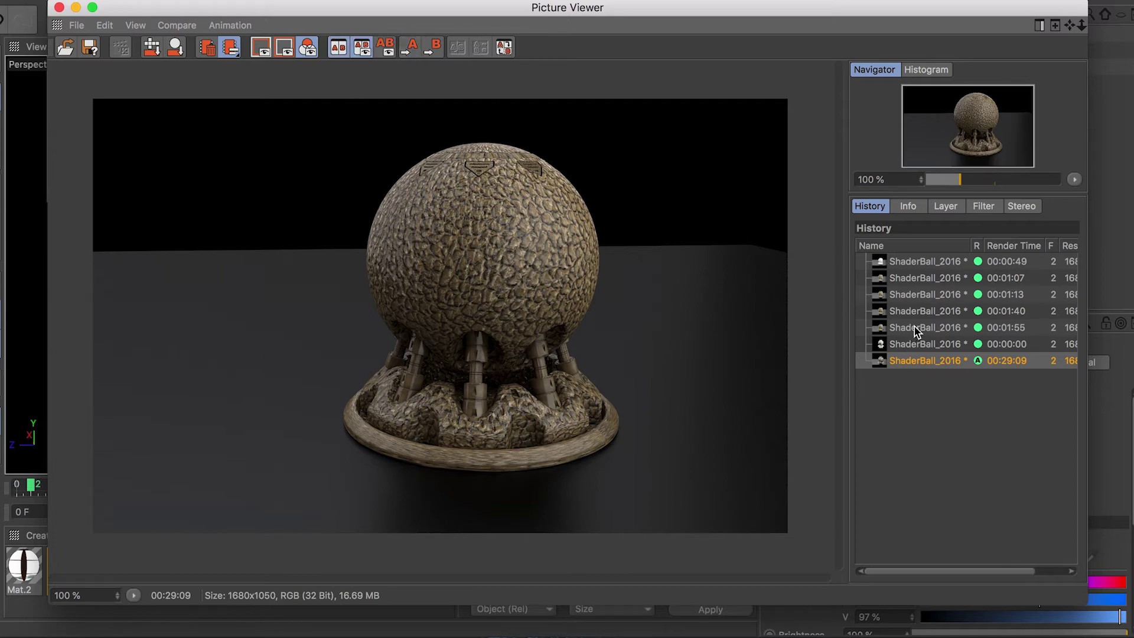
{"action": "left_click", "coordinate": [915, 329]}
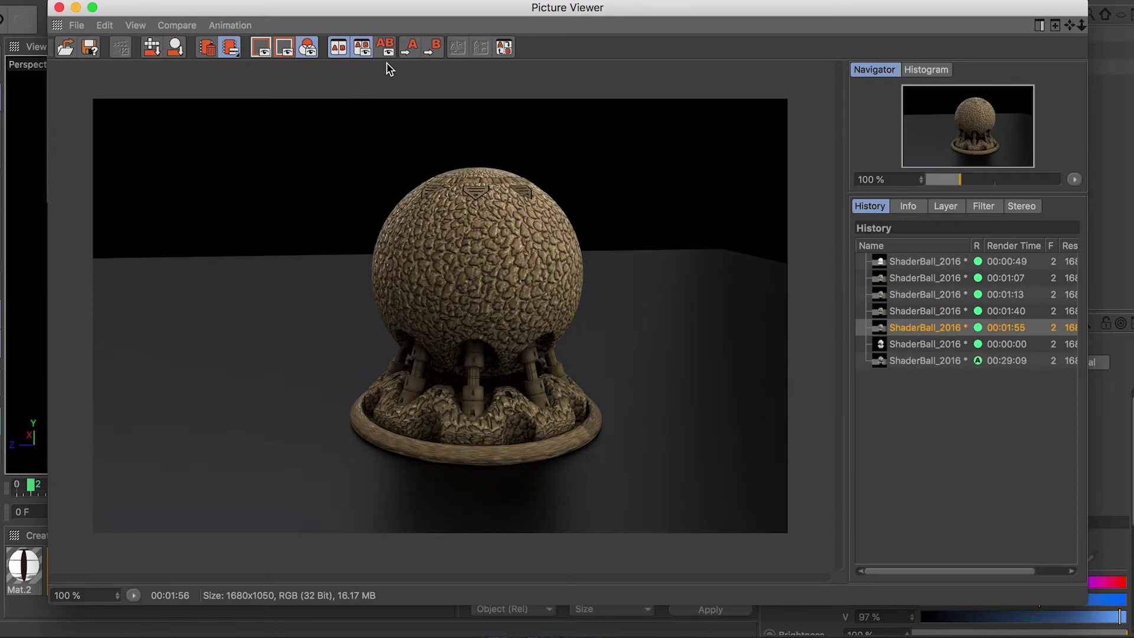
{"action": "left_click", "coordinate": [434, 49]}
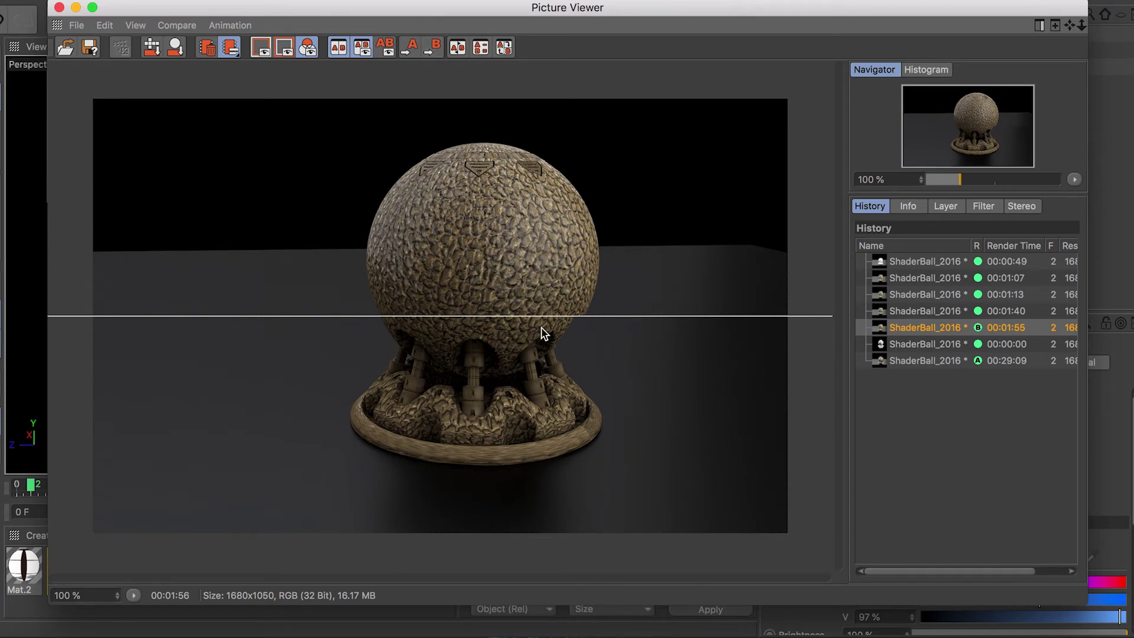
Enlarge the A/B comparison around the ball and show the A and B labels at the dividing line
{"action": "scroll", "coordinate": [540, 332], "scroll_direction": "up", "scroll_amount": 2}
{"action": "left_click_drag", "start_coordinate": [538, 312], "coordinate": [672, 322]}
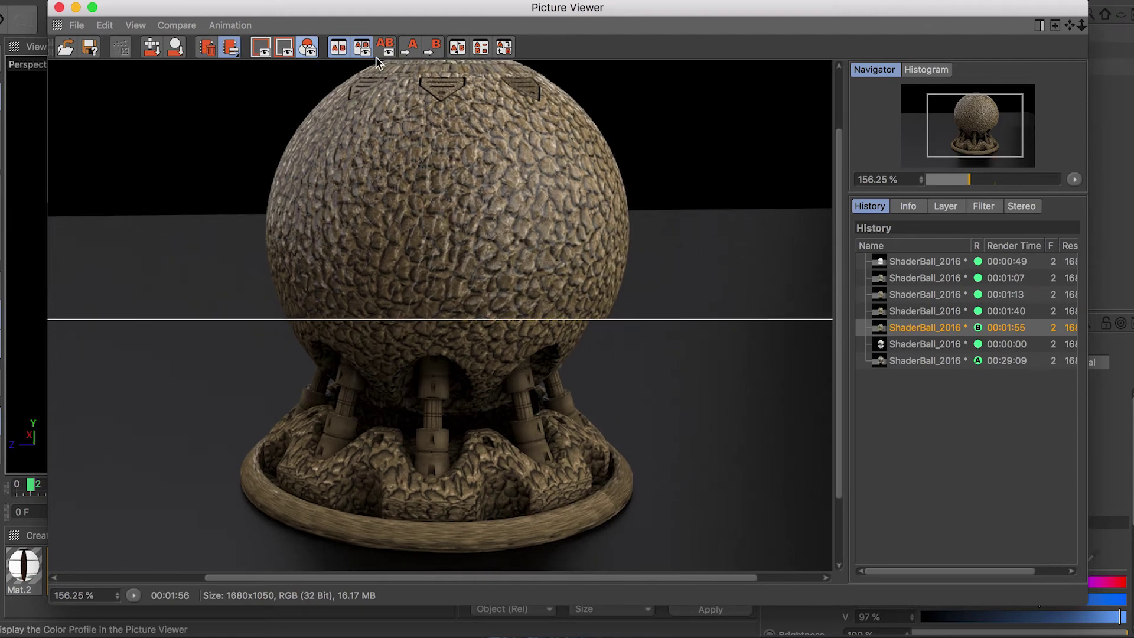
{"action": "left_click", "coordinate": [390, 47]}
{"action": "left_click_drag", "start_coordinate": [716, 342], "coordinate": [707, 333]}
{"action": "left_click_drag", "start_coordinate": [52, 317], "coordinate": [49, 298]}
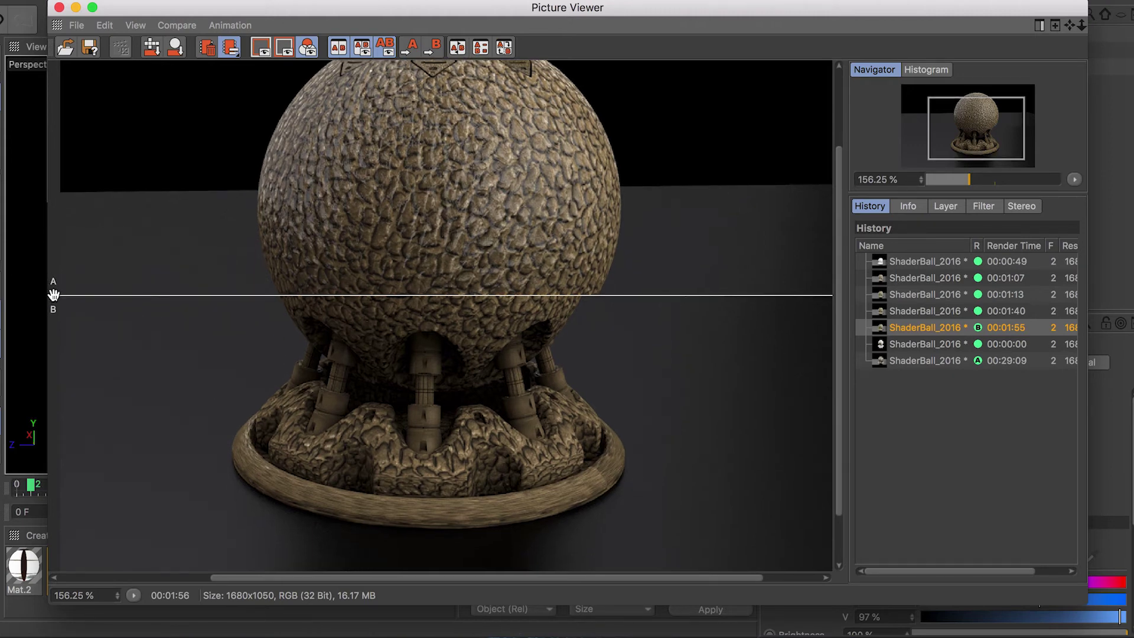
Sweep the A/B dividing line up and down across the ball's supports and base, leaving it below the base to examine image A
{"action": "left_click_drag", "start_coordinate": [53, 295], "coordinate": [139, 530]}
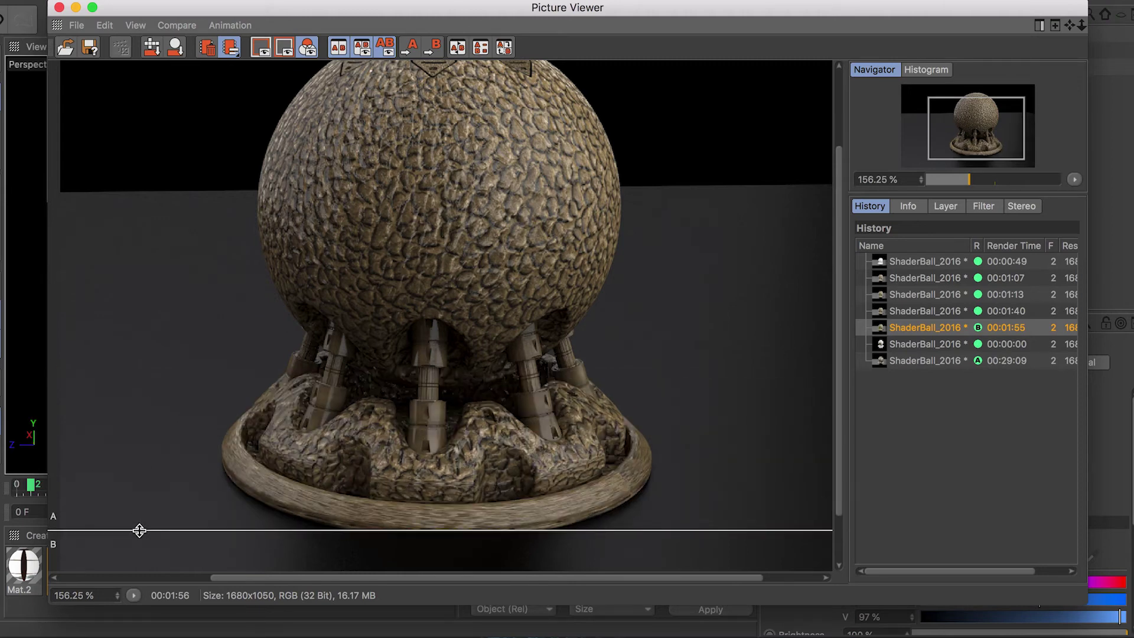
{"action": "left_click_drag", "start_coordinate": [140, 527], "coordinate": [171, 311]}
{"action": "left_click_drag", "start_coordinate": [171, 281], "coordinate": [179, 544]}
{"action": "scroll", "coordinate": [518, 417], "scroll_direction": "down", "scroll_amount": 1}
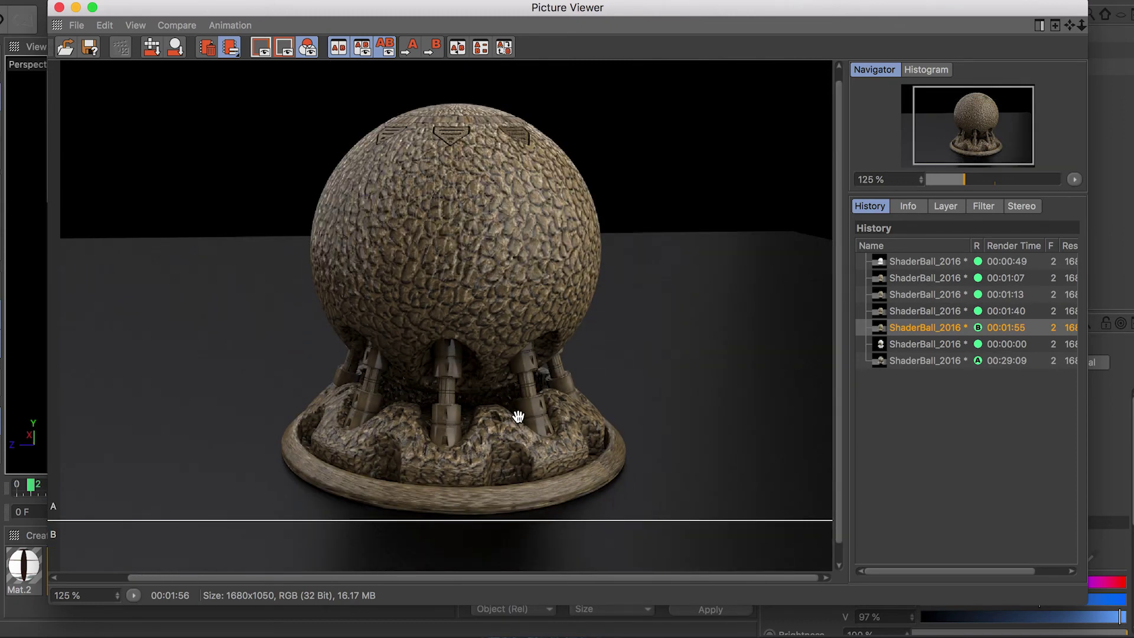
{"action": "scroll", "coordinate": [518, 417], "scroll_direction": "down", "scroll_amount": 1}
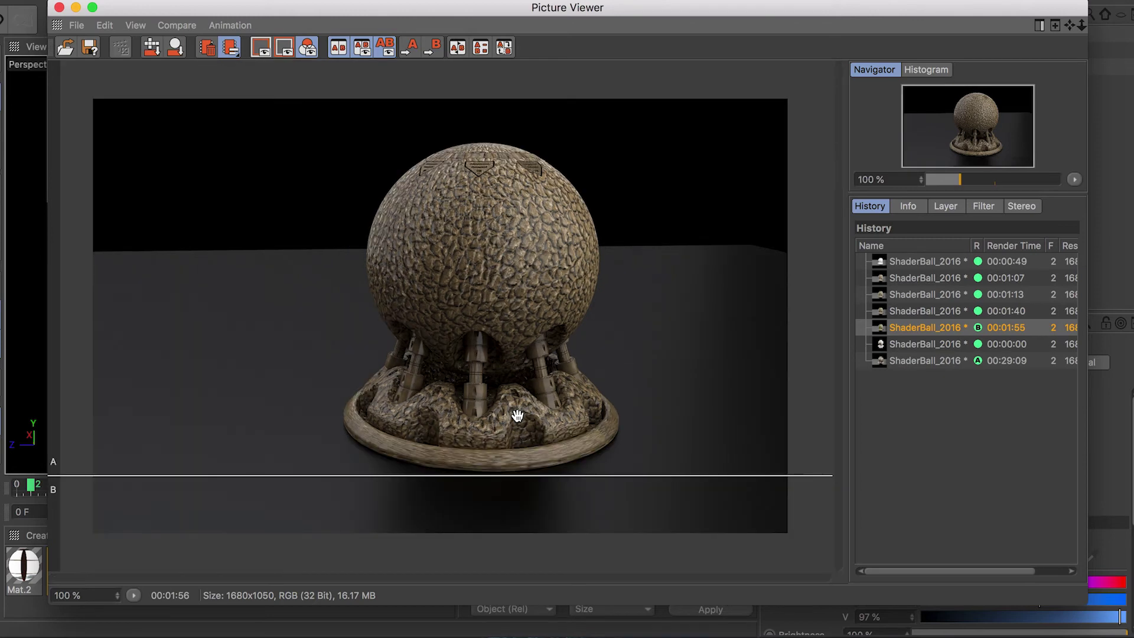
{"action": "scroll", "coordinate": [517, 417], "scroll_direction": "up", "scroll_amount": 1}
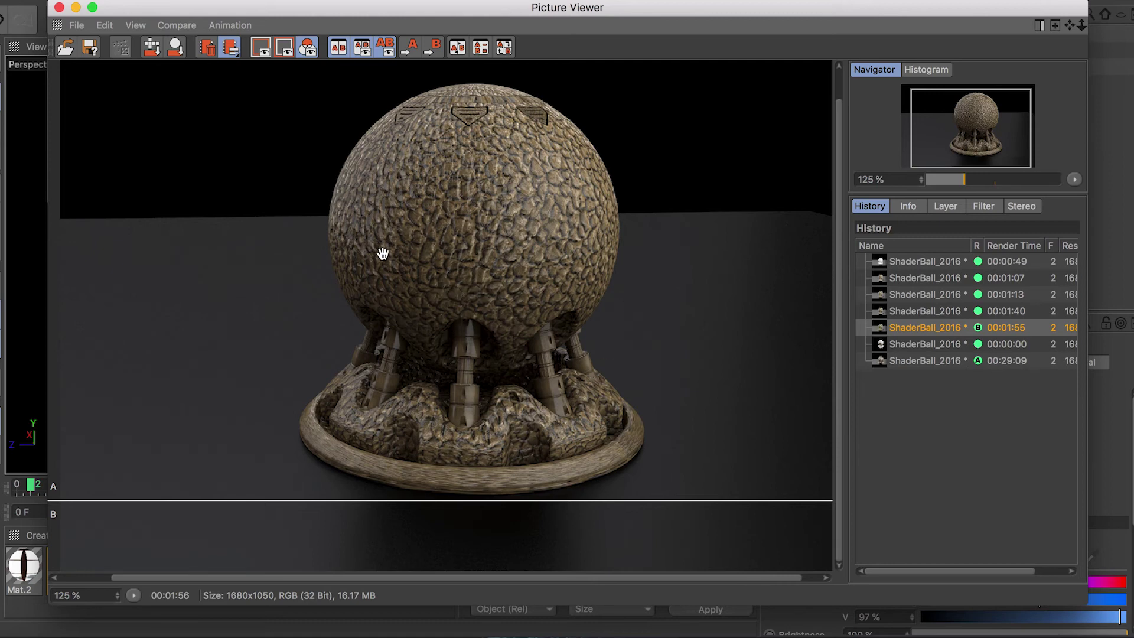
{"action": "left_click_drag", "start_coordinate": [837, 313], "coordinate": [839, 289]}
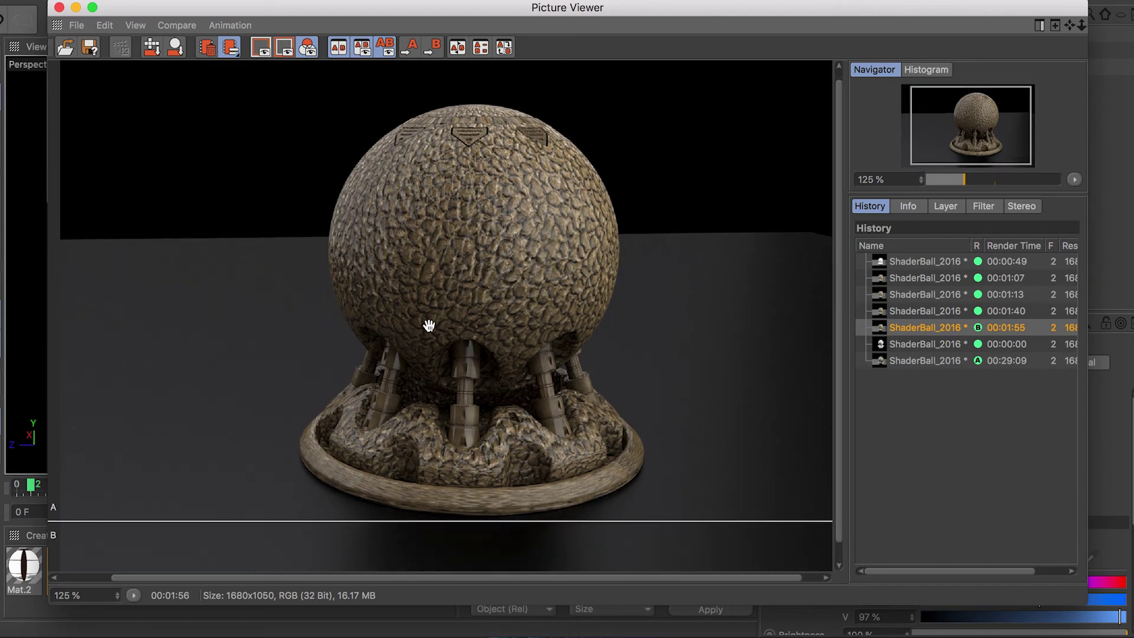
Close the Picture Viewer, minimize the Cinema 4D window and open the shader ball example image from the desktop
{"action": "left_click", "coordinate": [59, 7]}
{"action": "key", "text": "super+m"}
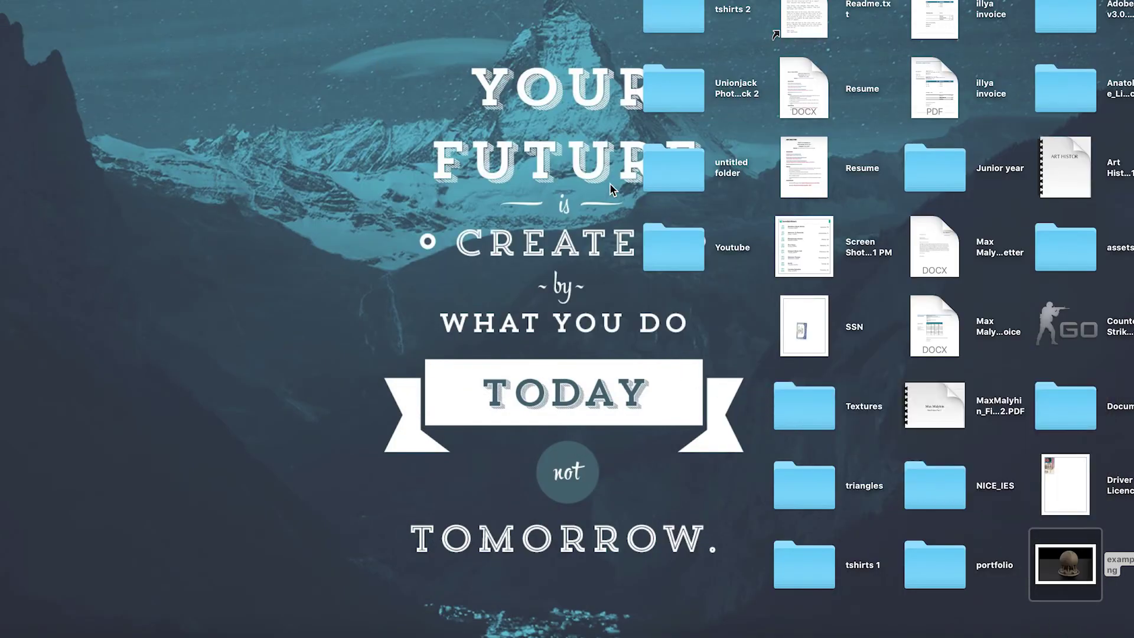
{"action": "double_click", "coordinate": [1068, 559]}
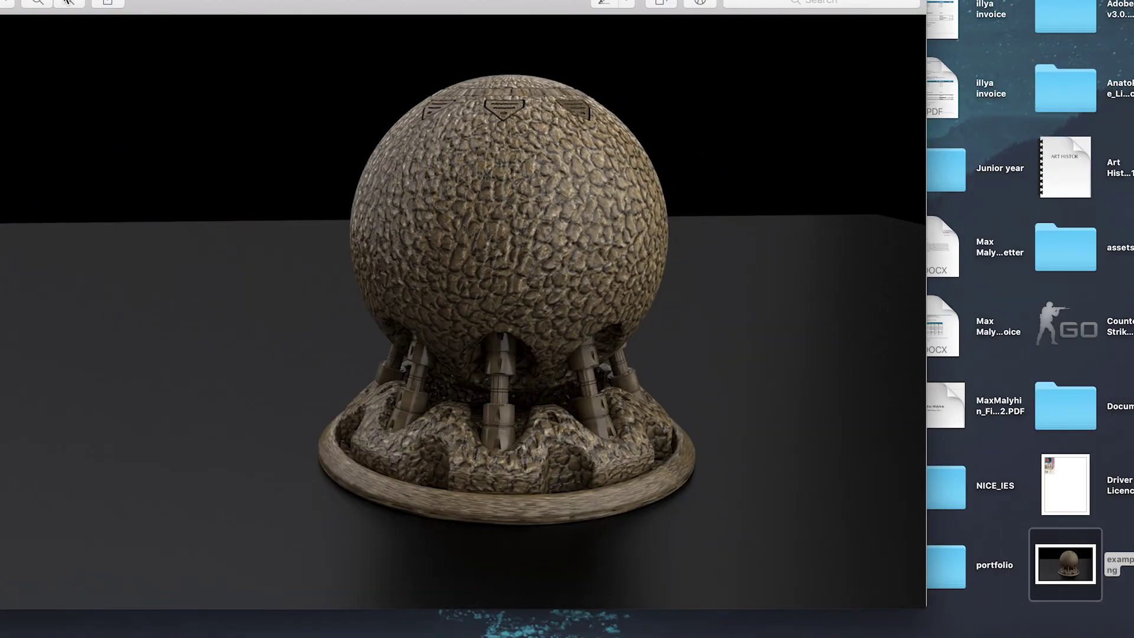